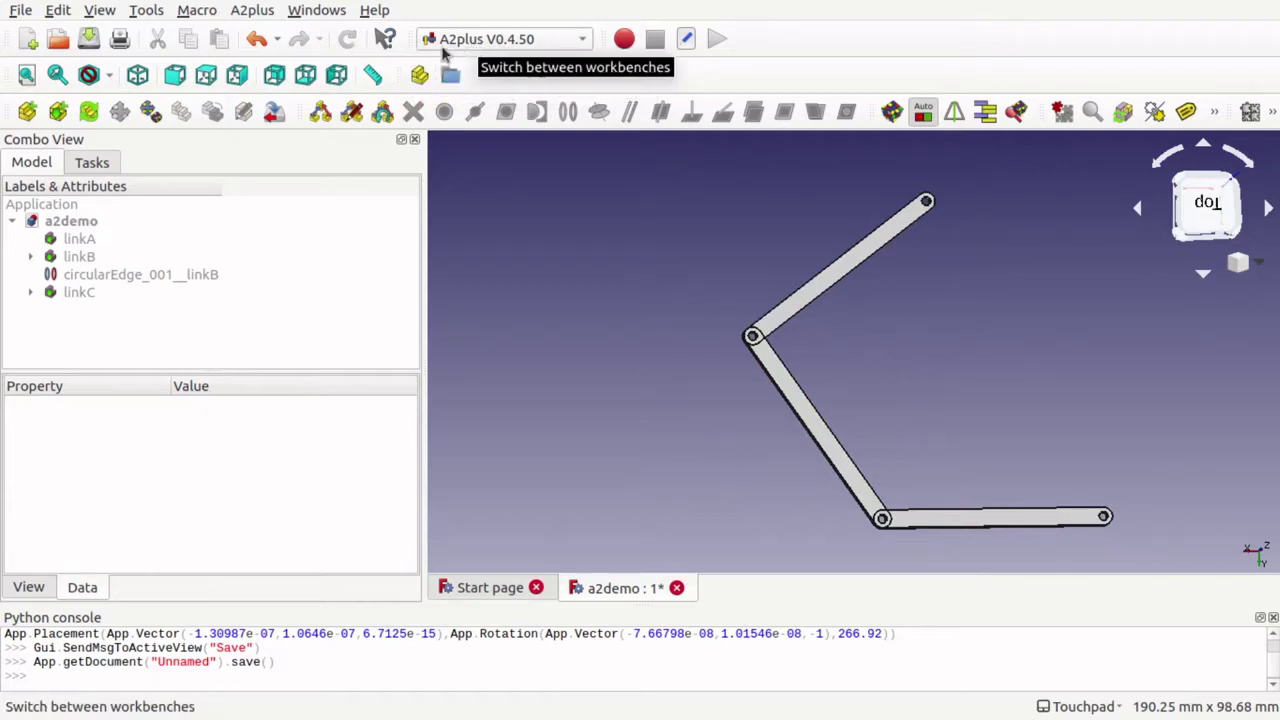
# Leave fullscreen mode and maximize the program window on the desktop
pyautogui.click(97, 12)
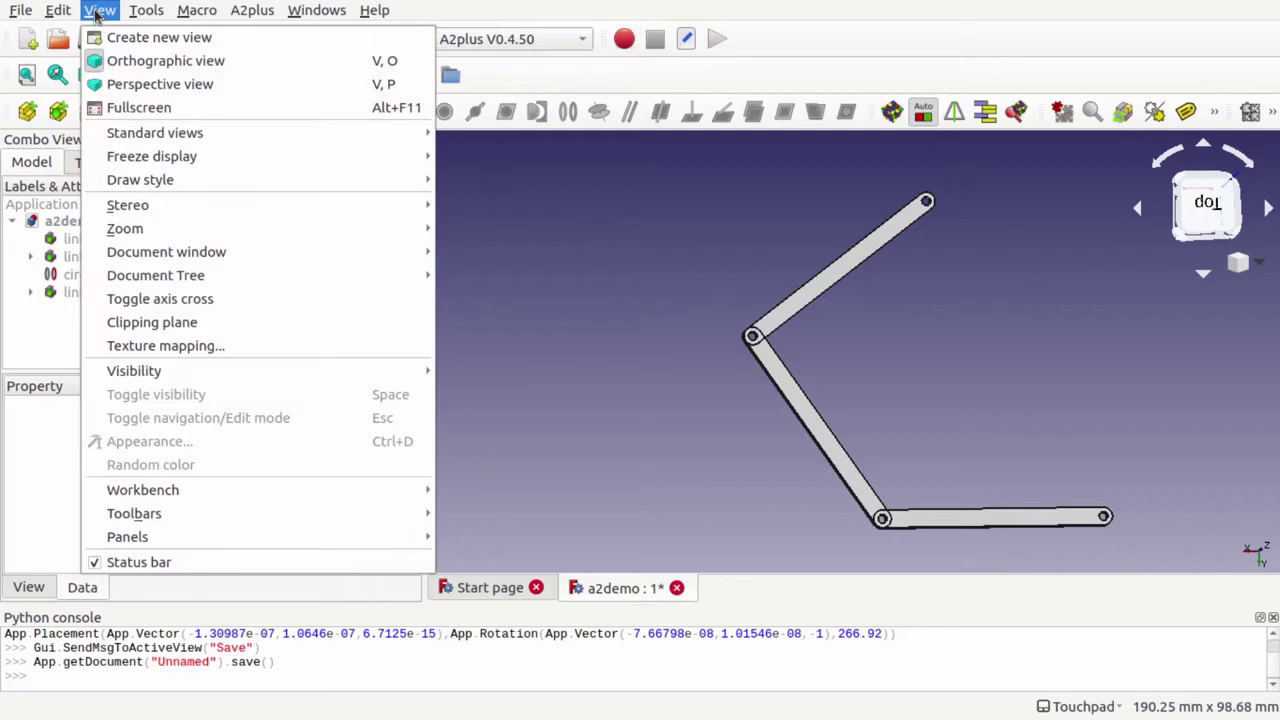
pyautogui.click(141, 107)
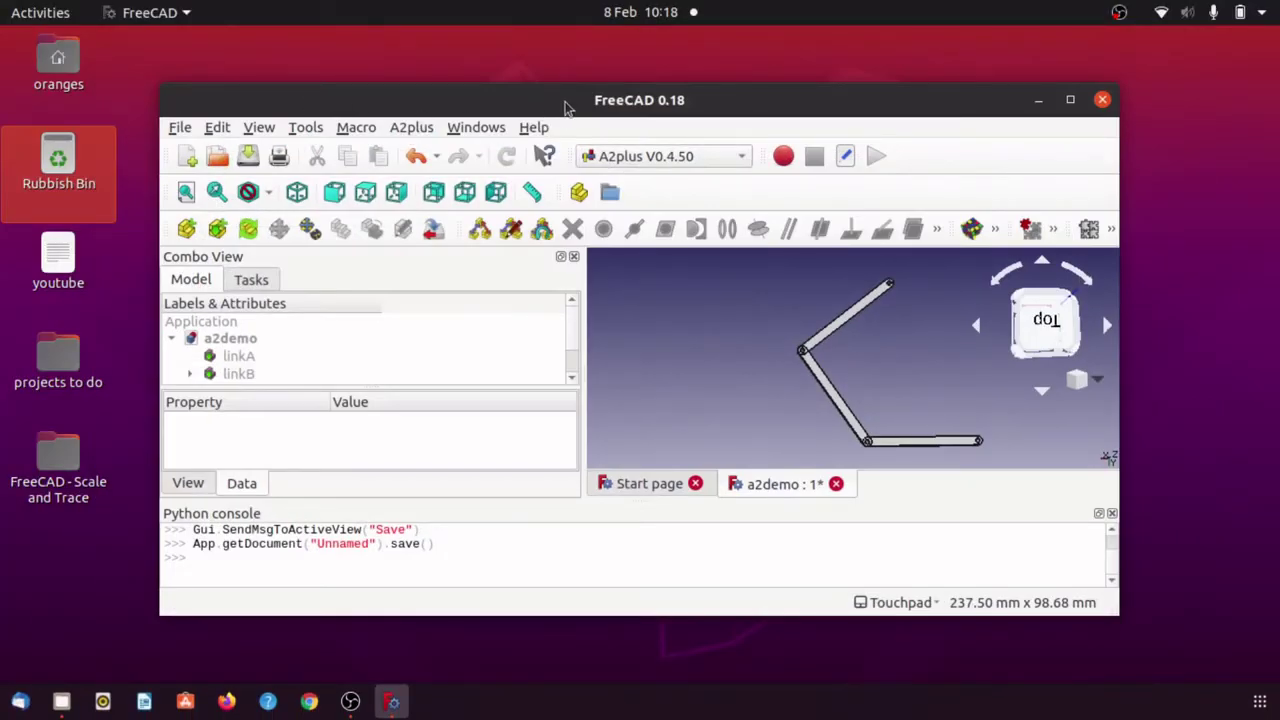
pyautogui.doubleClick(543, 100)
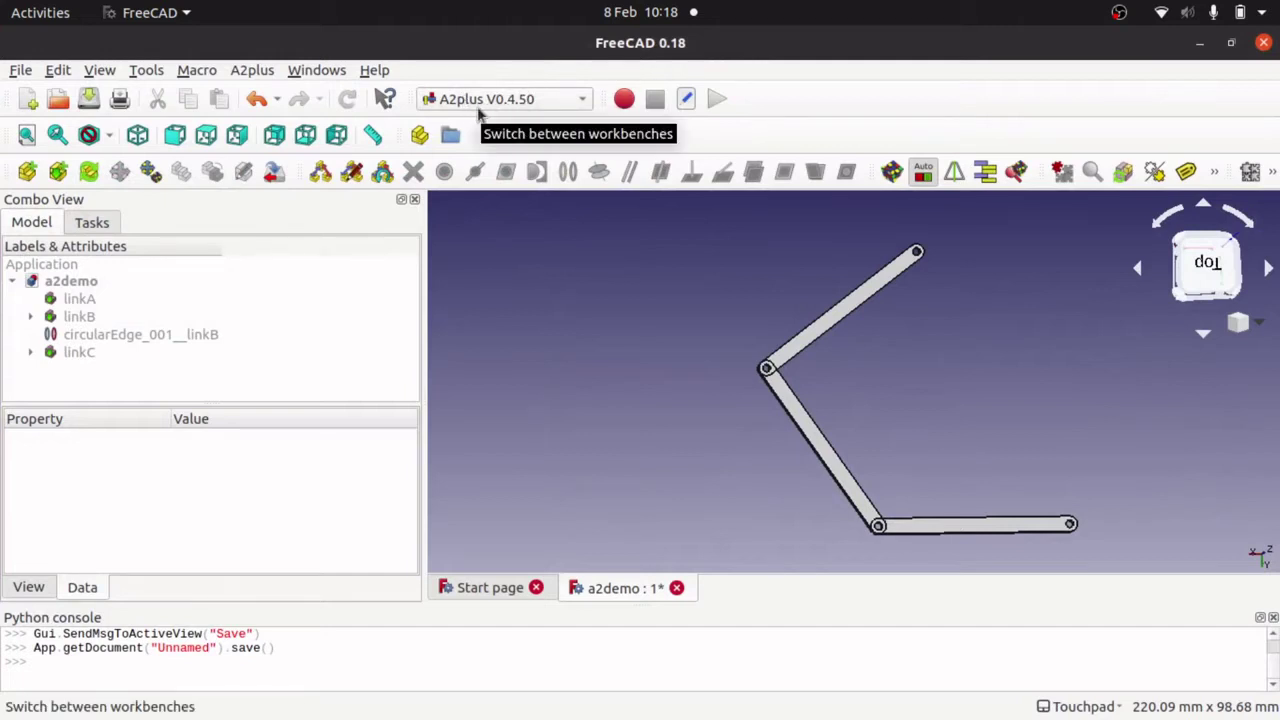
# Examine the A2plus, assembly2 and Assembly4 workbench descriptions in the Addon manager
pyautogui.click(148, 71)
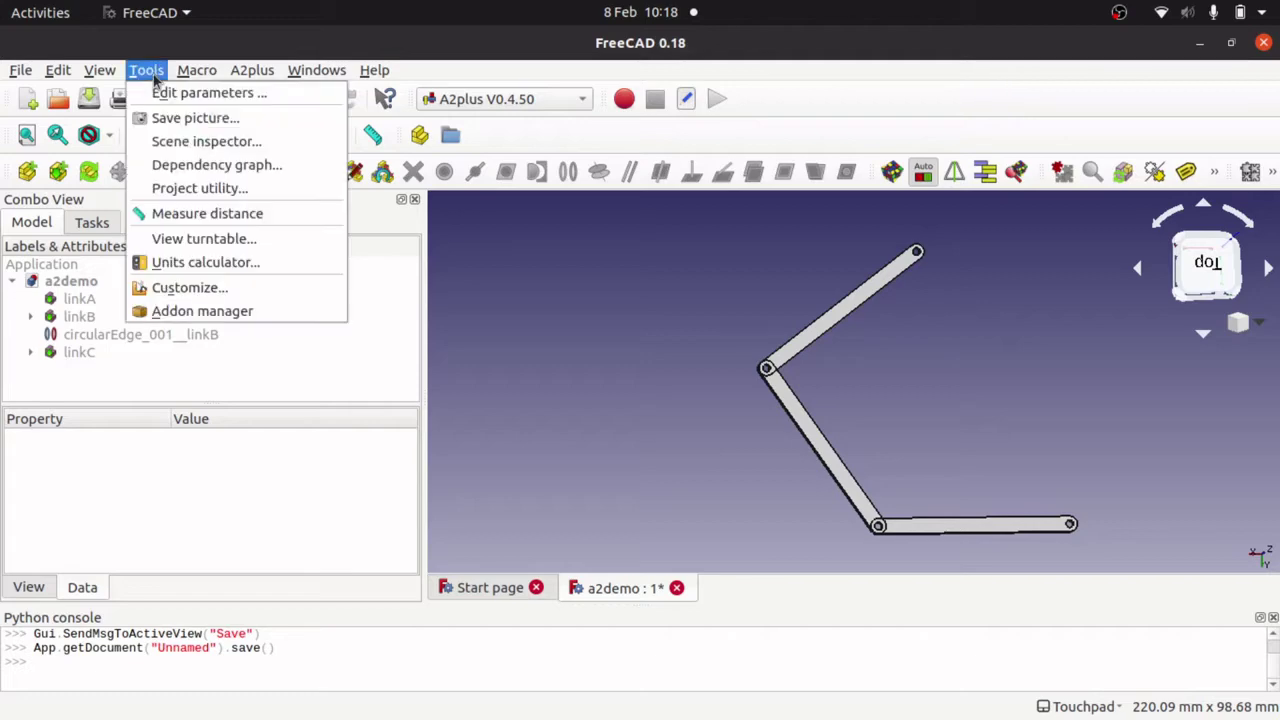
pyautogui.click(240, 313)
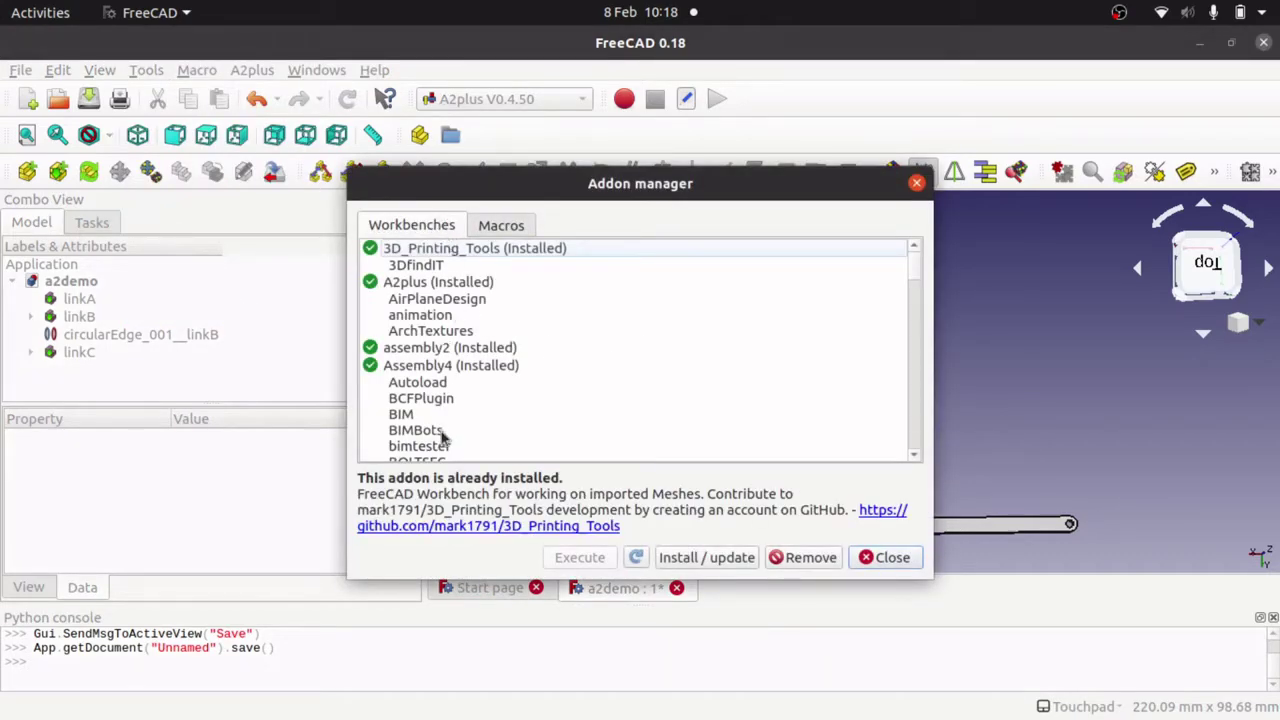
pyautogui.click(420, 284)
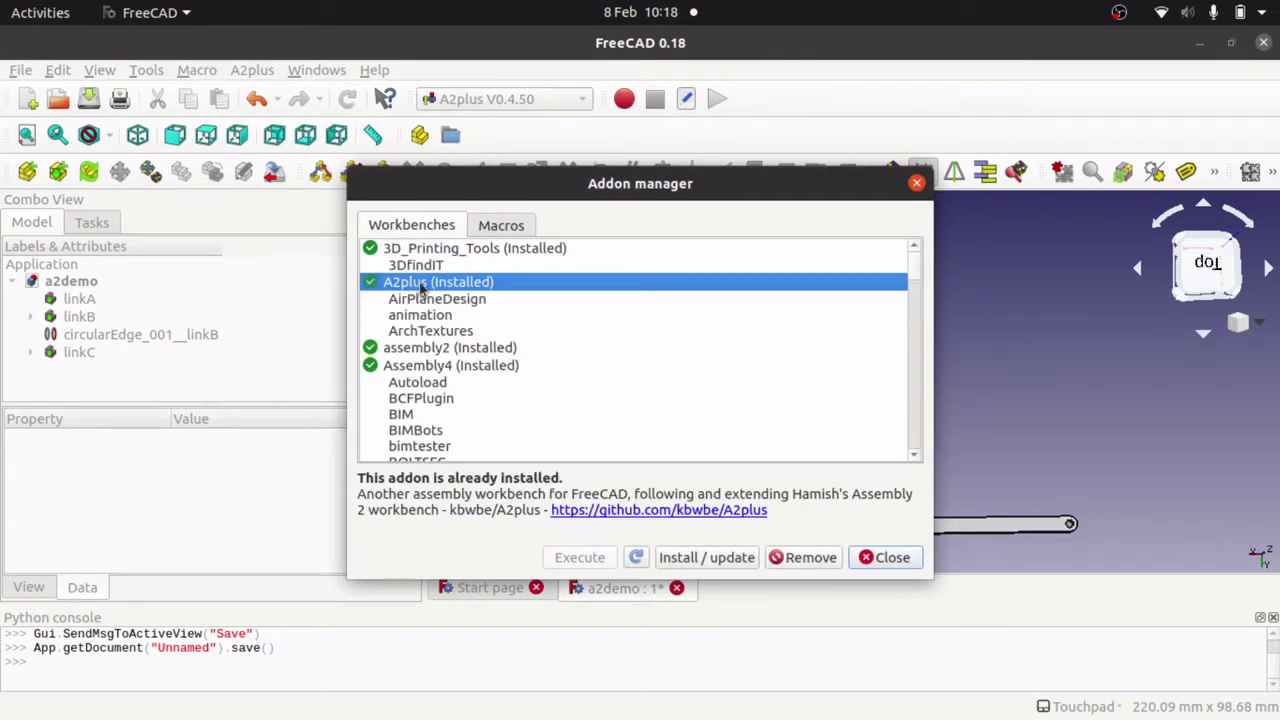
pyautogui.click(427, 350)
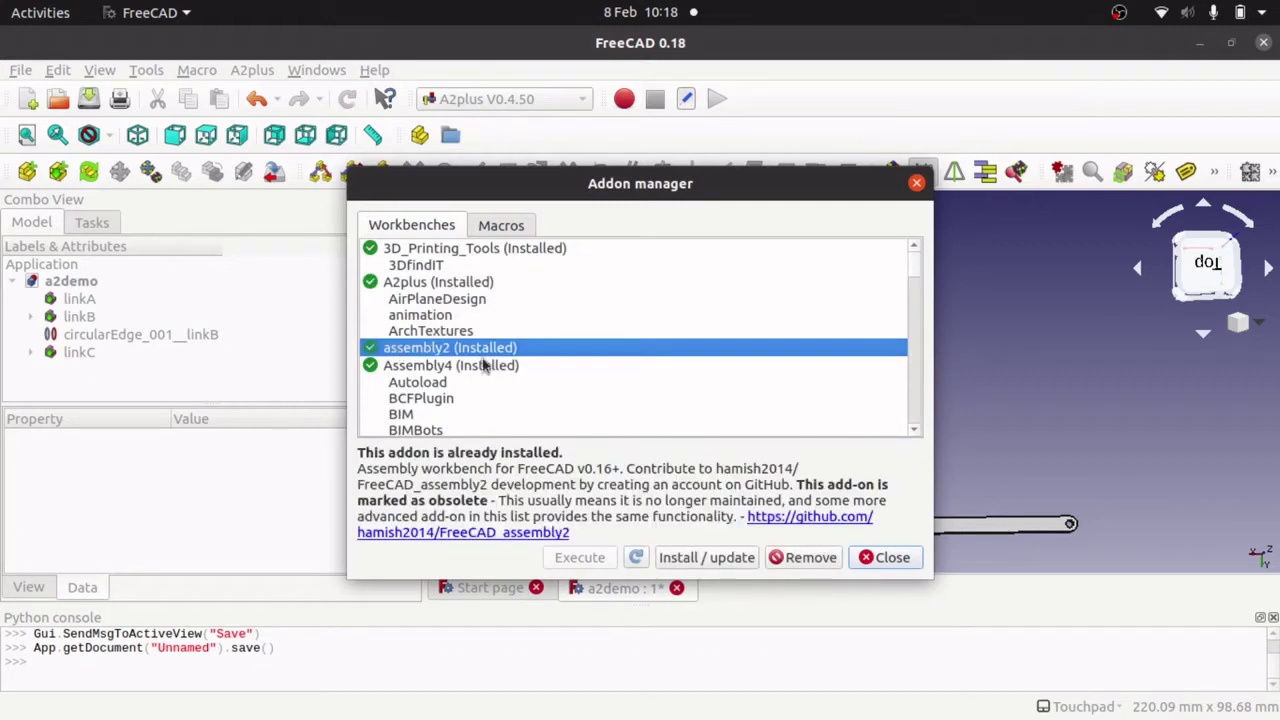
pyautogui.click(451, 372)
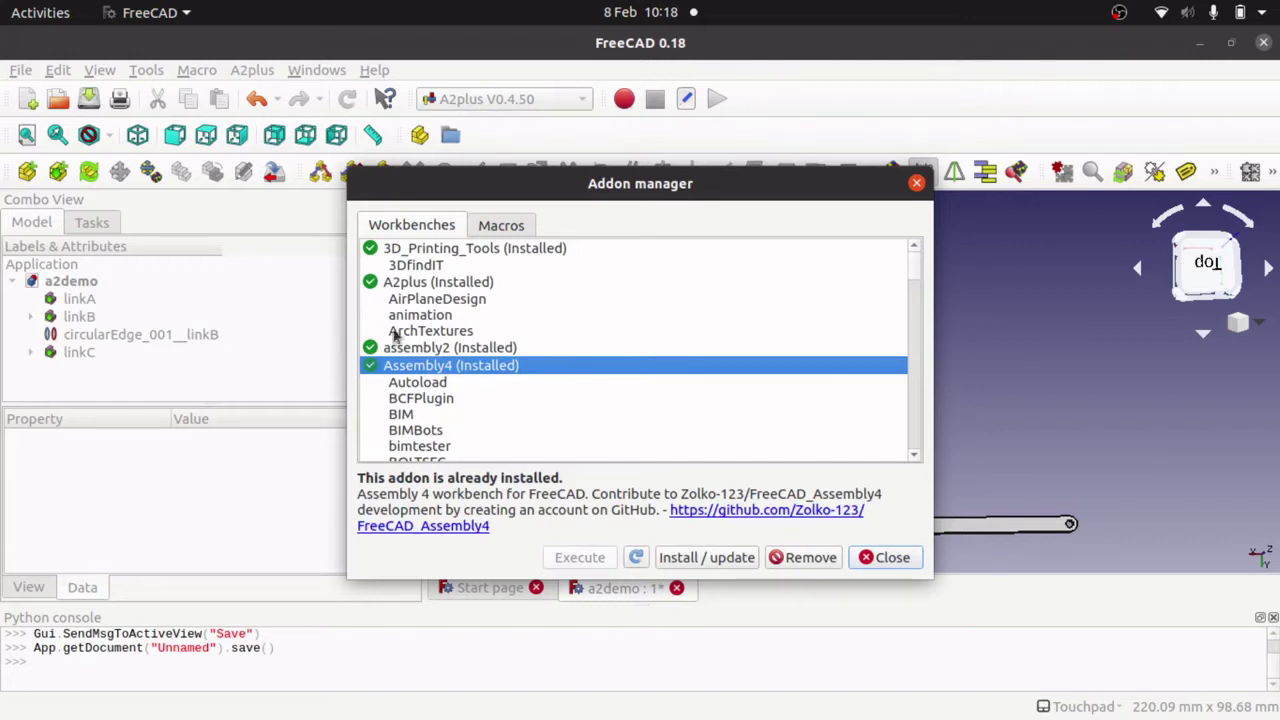
pyautogui.click(427, 349)
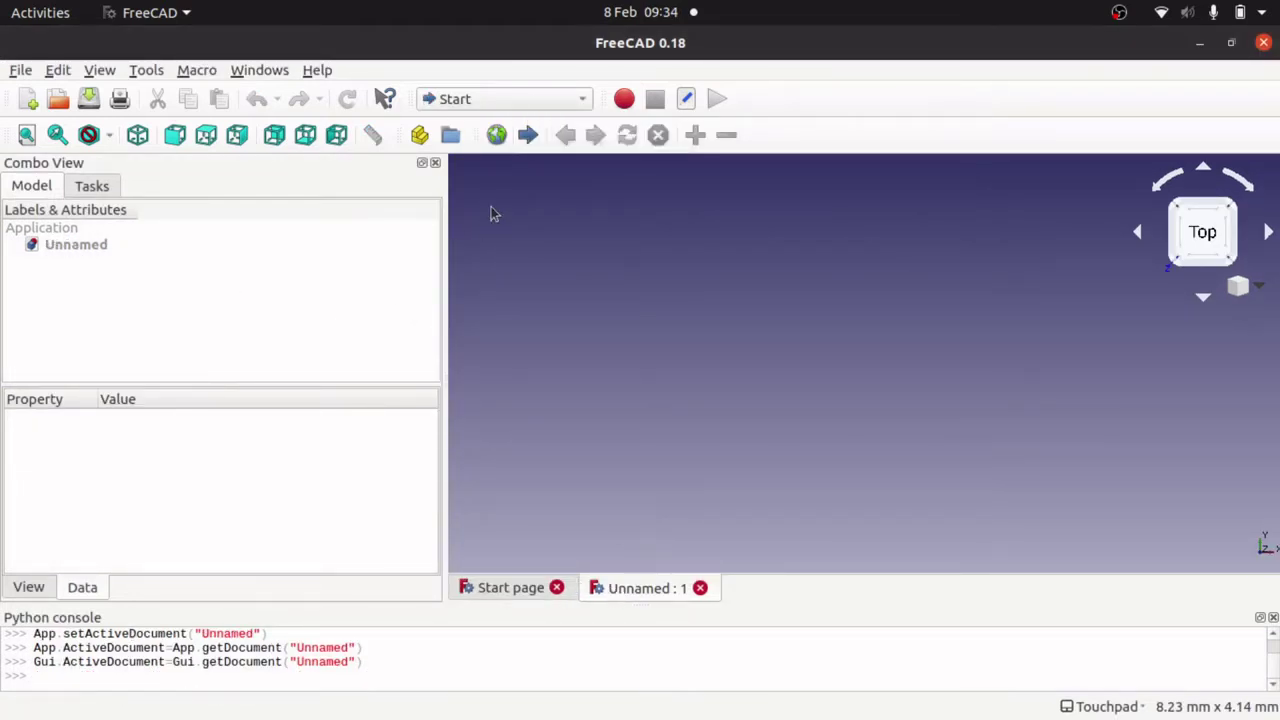
# In the Part Design workbench, create a new body and start a sketch on its XY plane
pyautogui.click(510, 100)
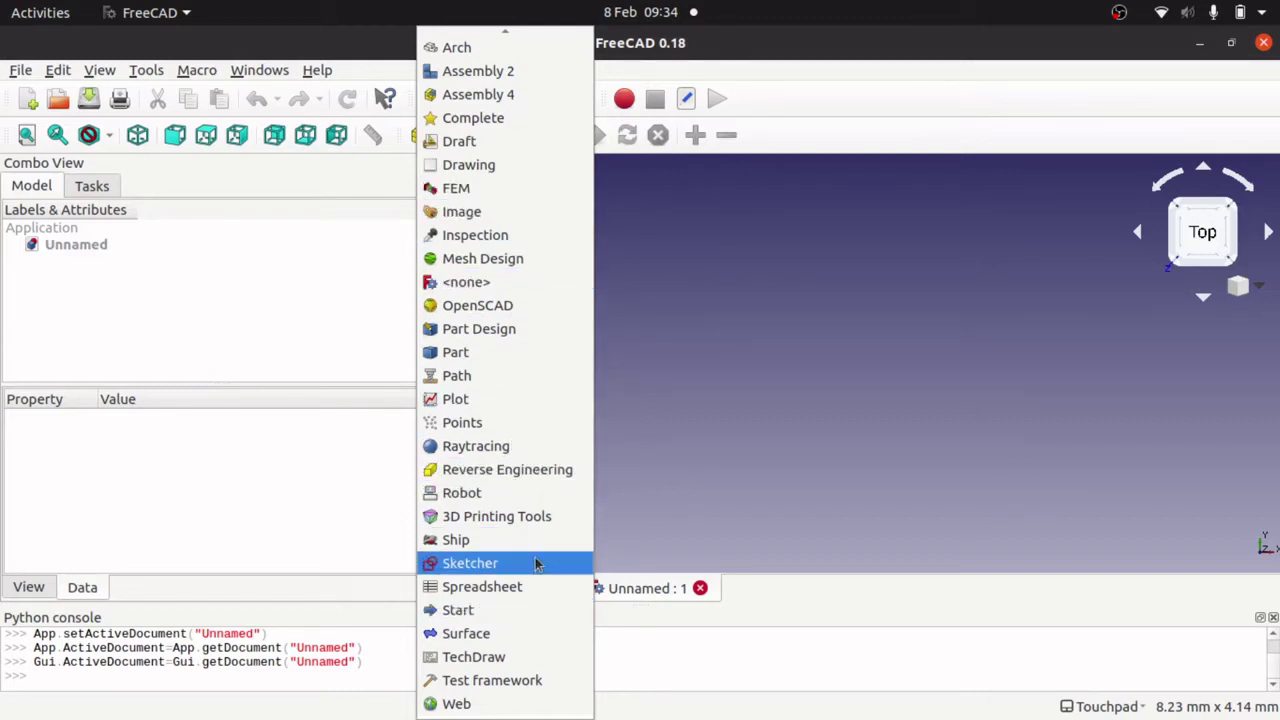
pyautogui.click(552, 330)
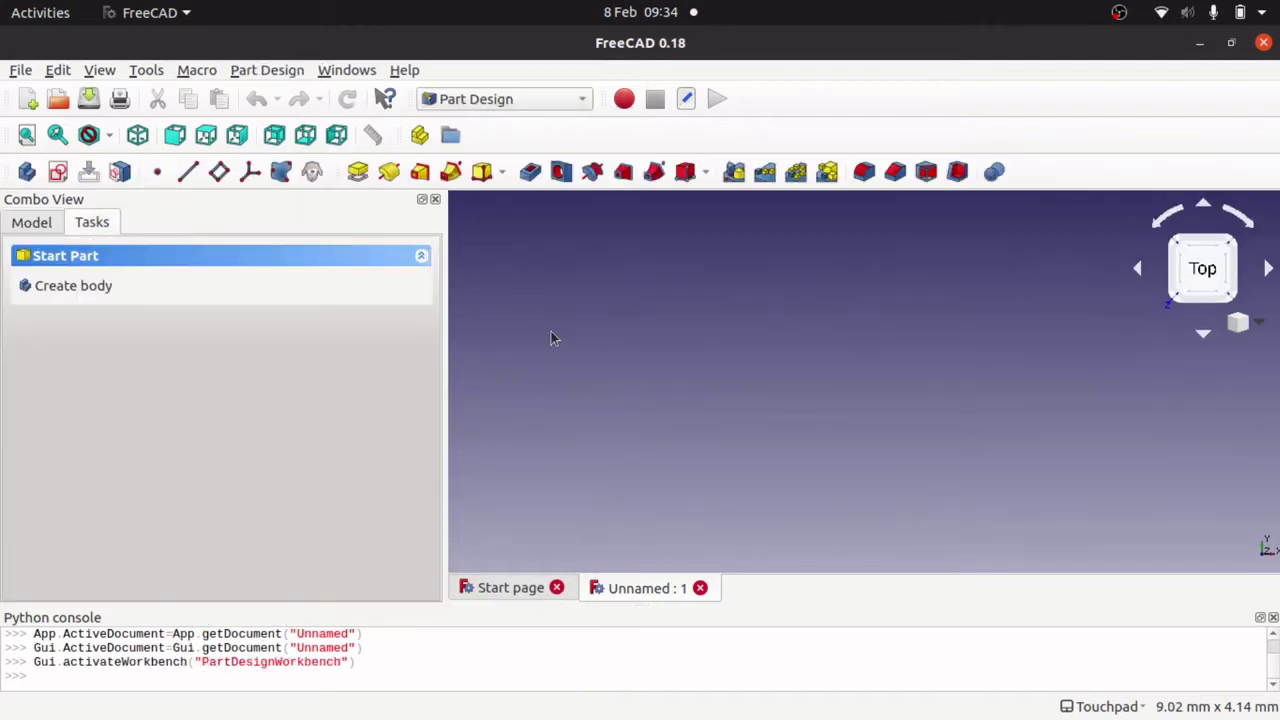
pyautogui.click(27, 172)
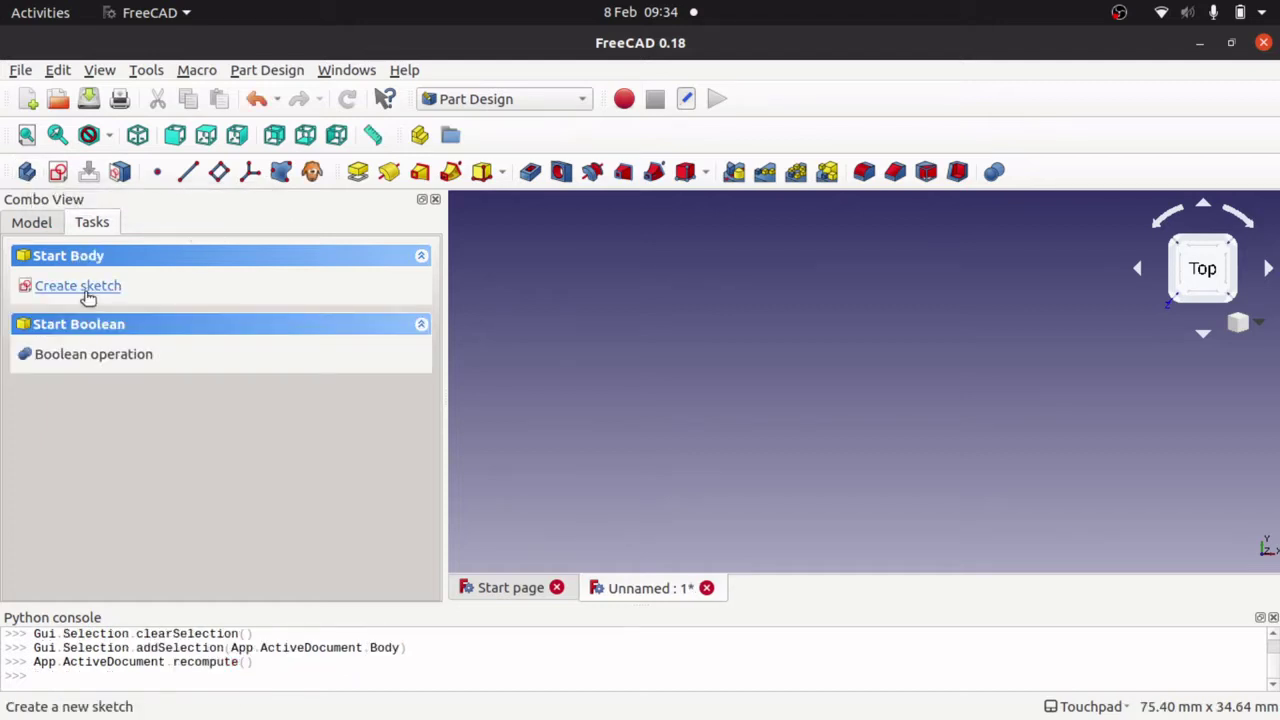
pyautogui.click(78, 286)
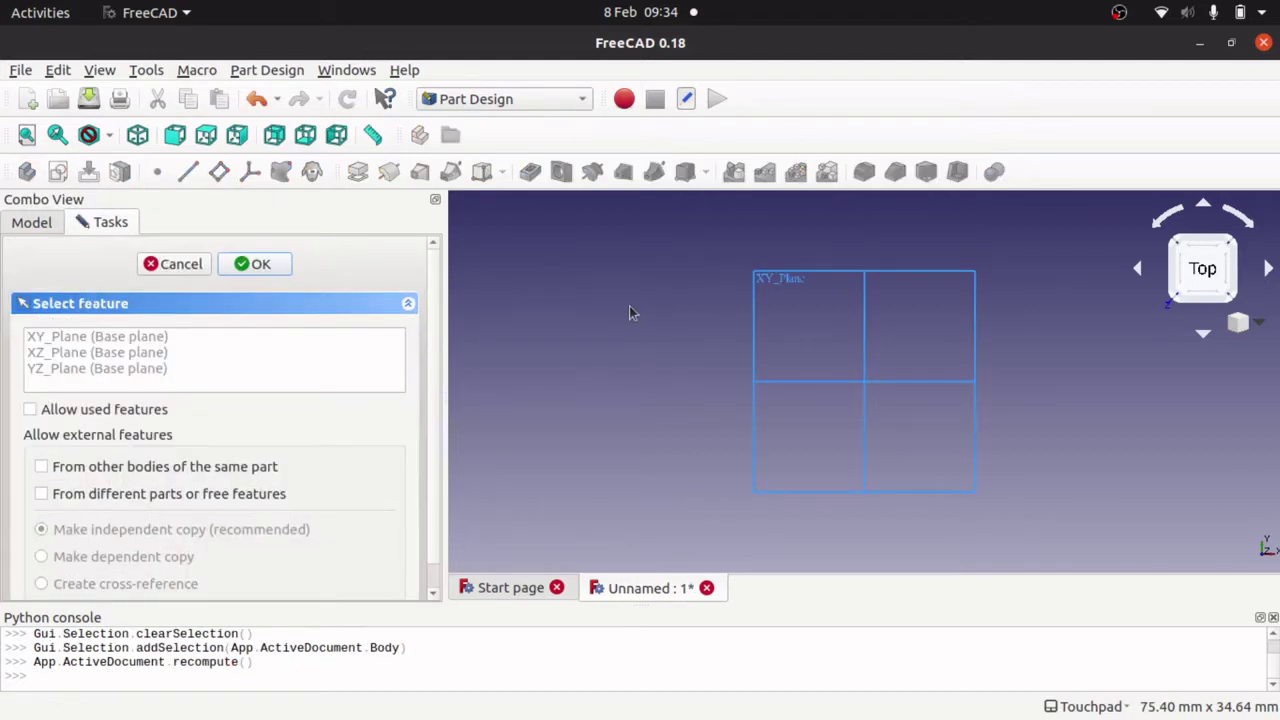
pyautogui.click(84, 338)
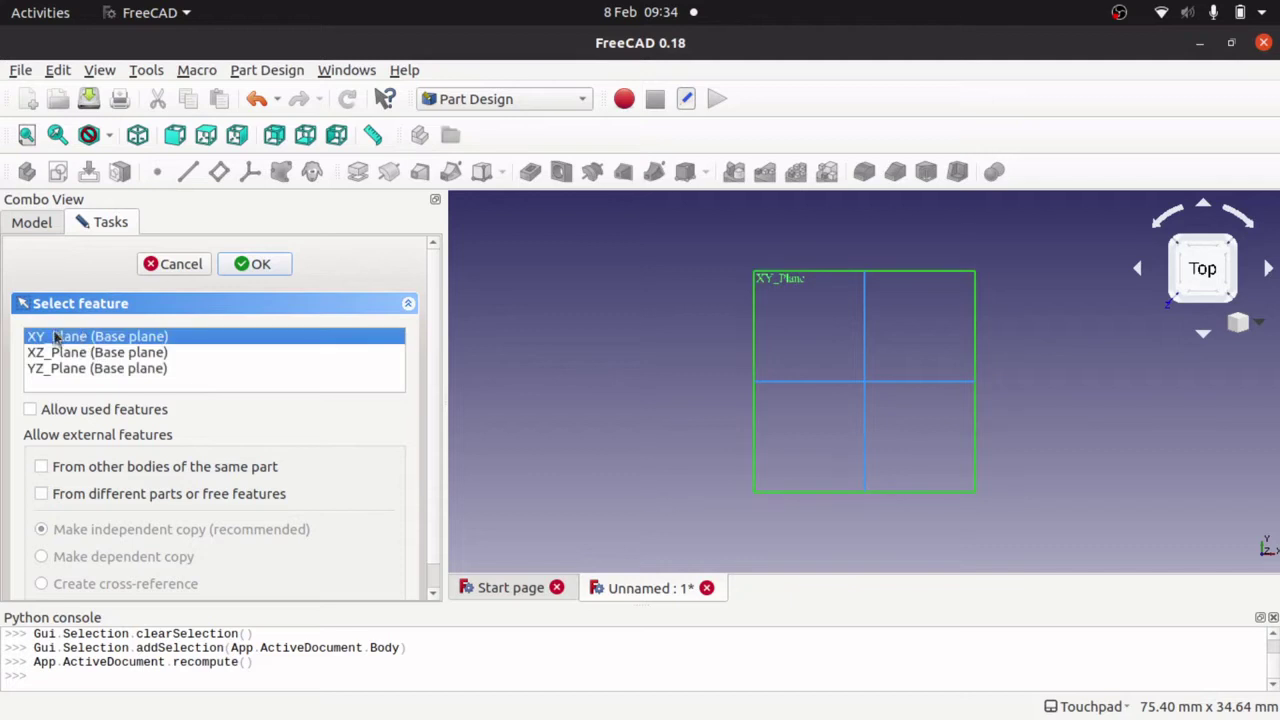
pyautogui.click(775, 323)
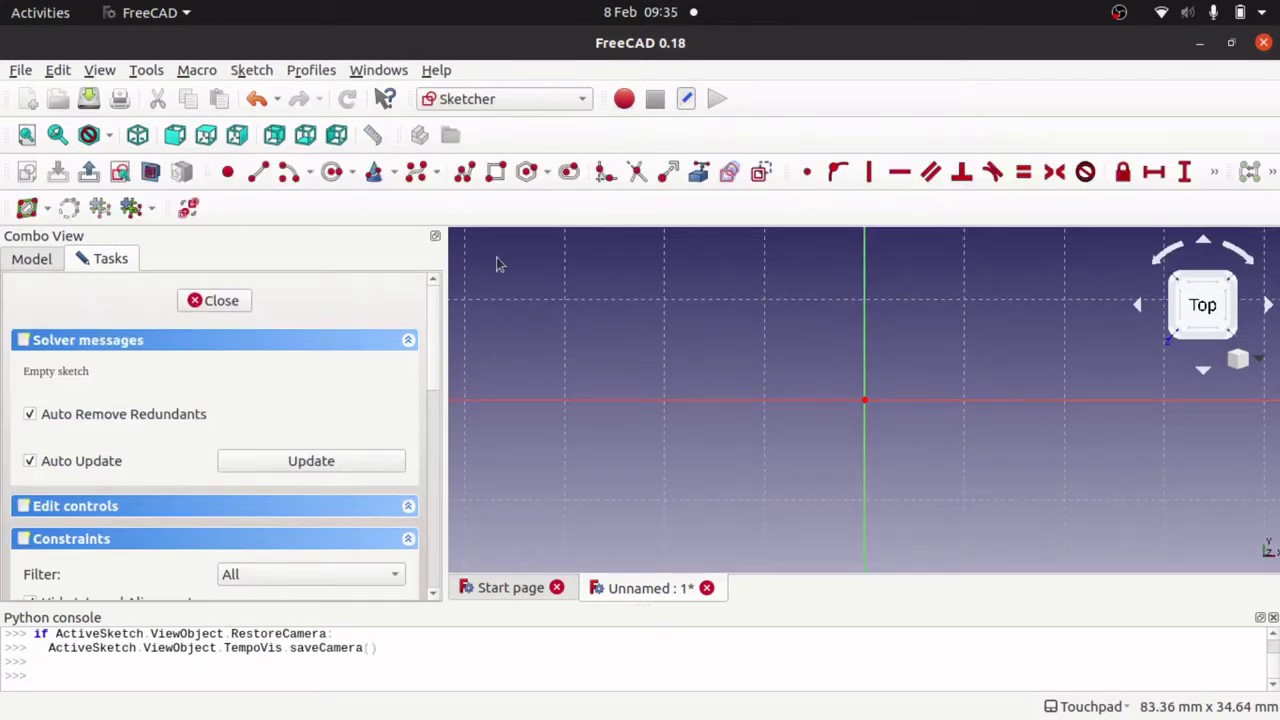
# Sketch a horizontal slot about 27 mm long on the negative X side, with its right end near the origin, and narrow it slightly
pyautogui.click(568, 171)
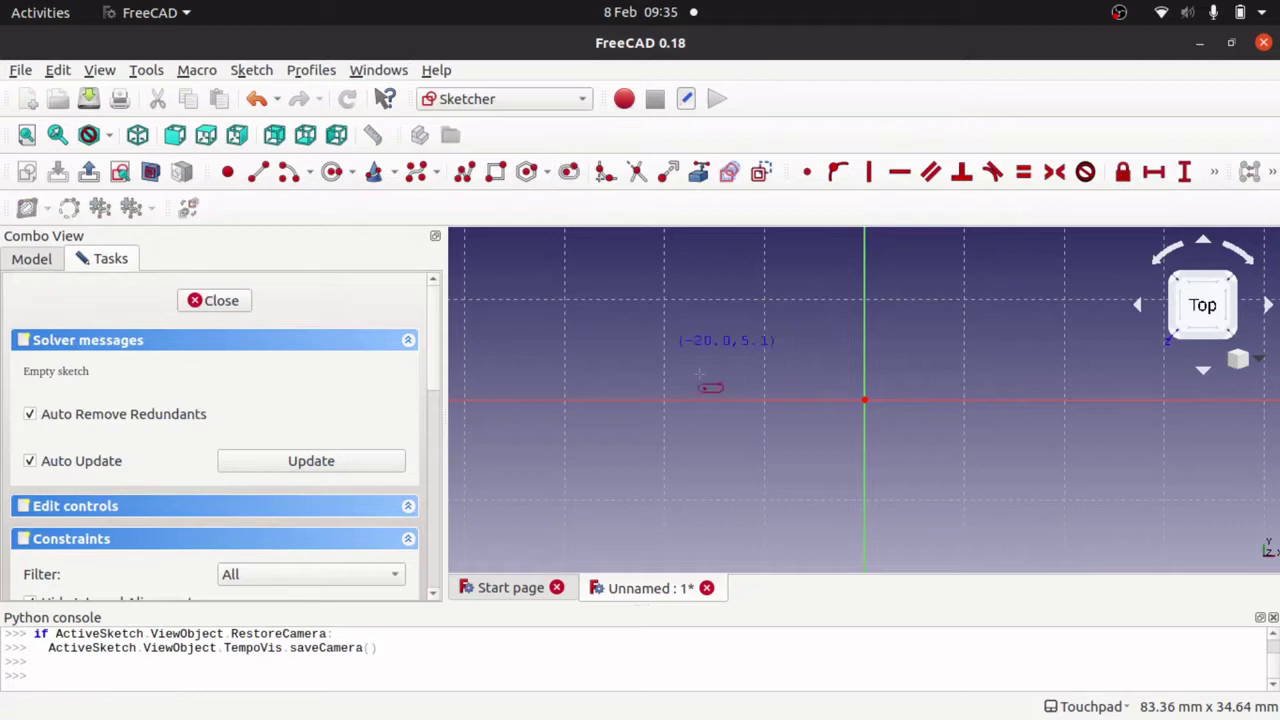
pyautogui.click(597, 381)
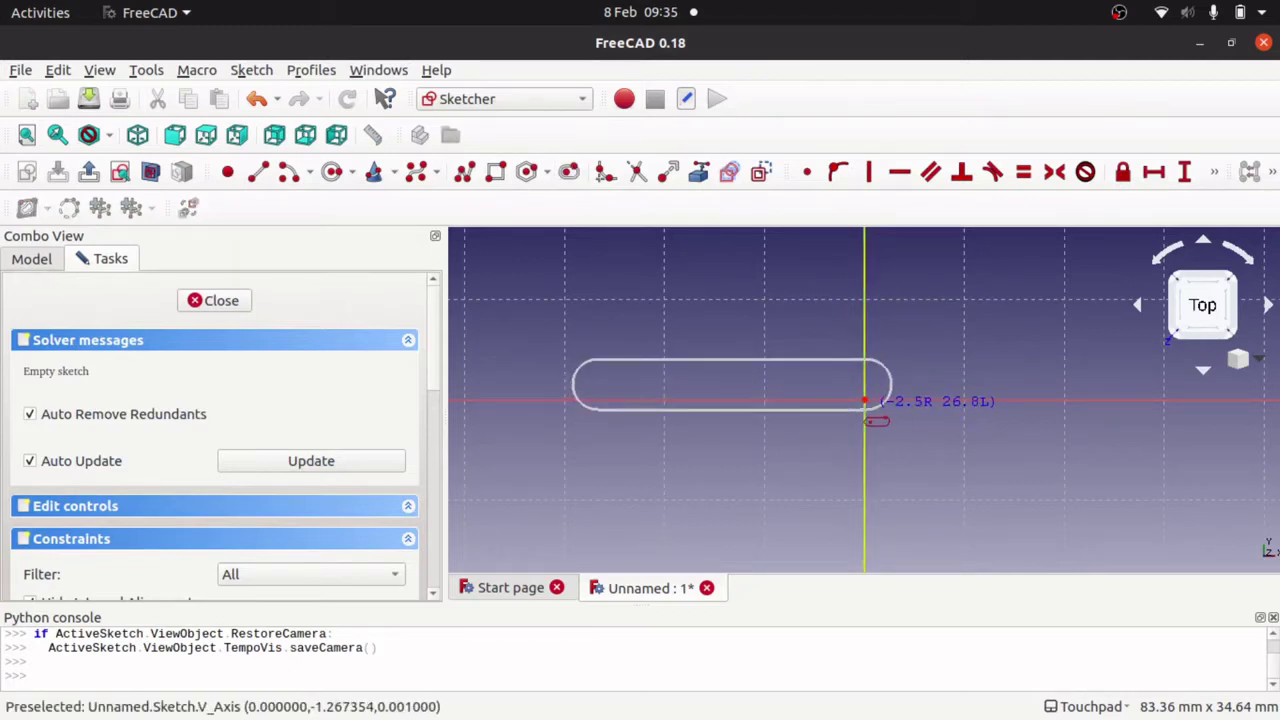
pyautogui.click(865, 401)
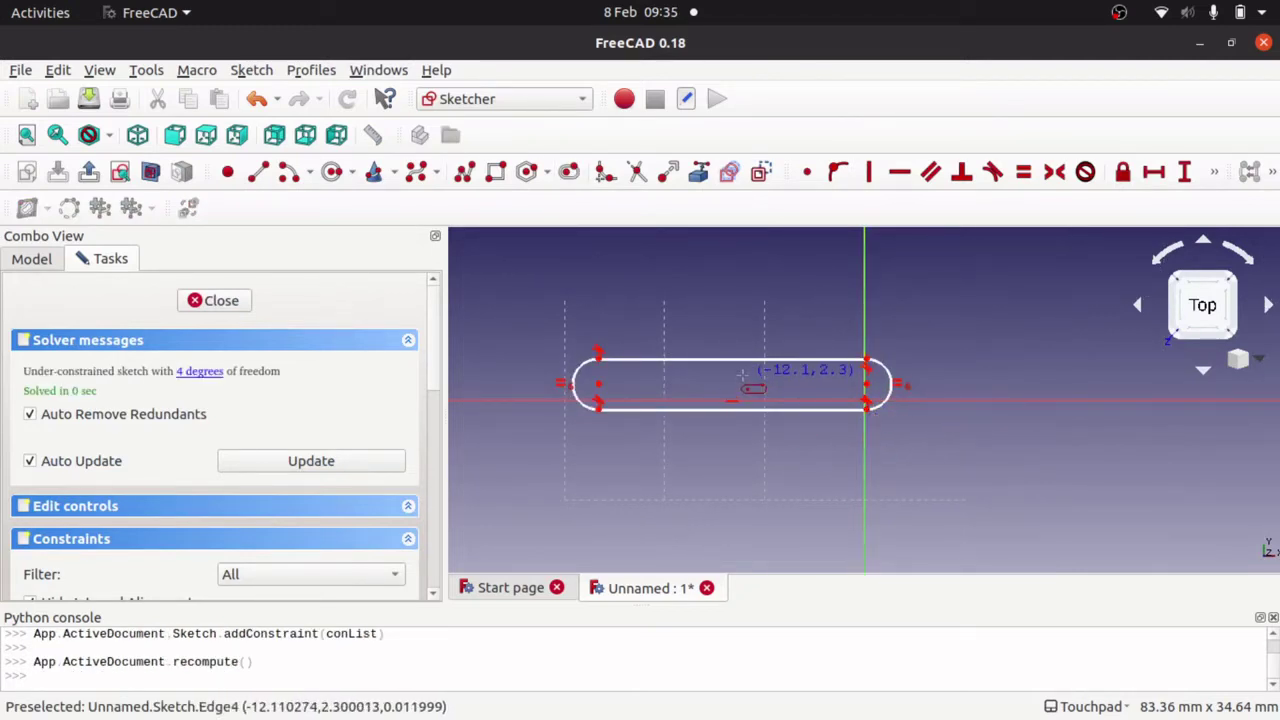
pyautogui.press('Escape')
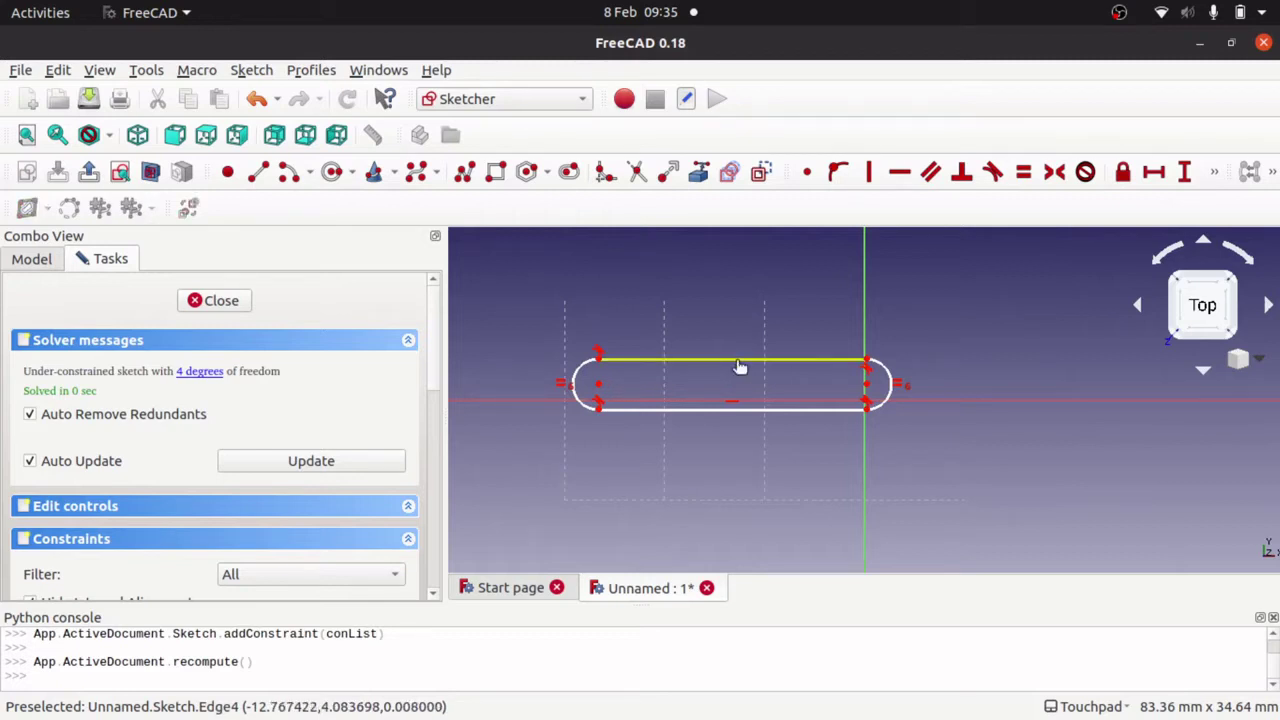
pyautogui.moveTo(740, 366); pyautogui.dragTo(737, 373)
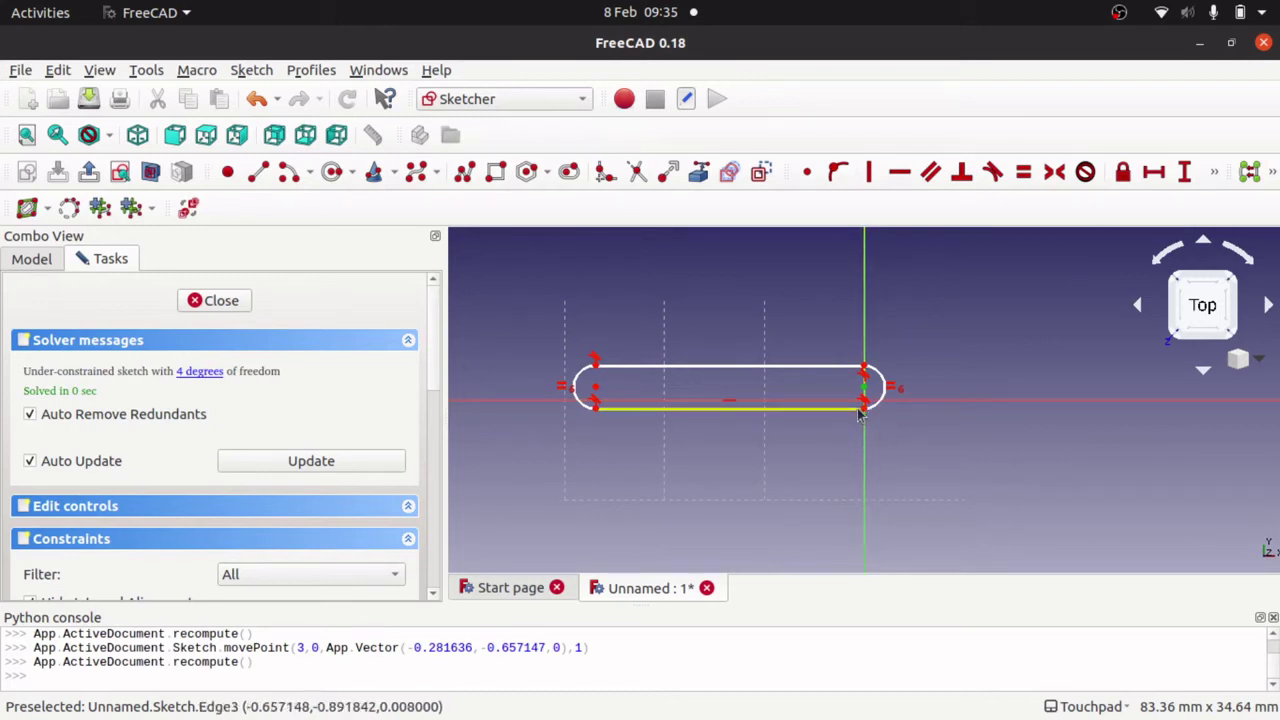
# Make the centre point of the slot's right arc coincident with the sketch origin
pyautogui.scroll(-1, 860, 410)
pyautogui.scroll(6, 900, 380)
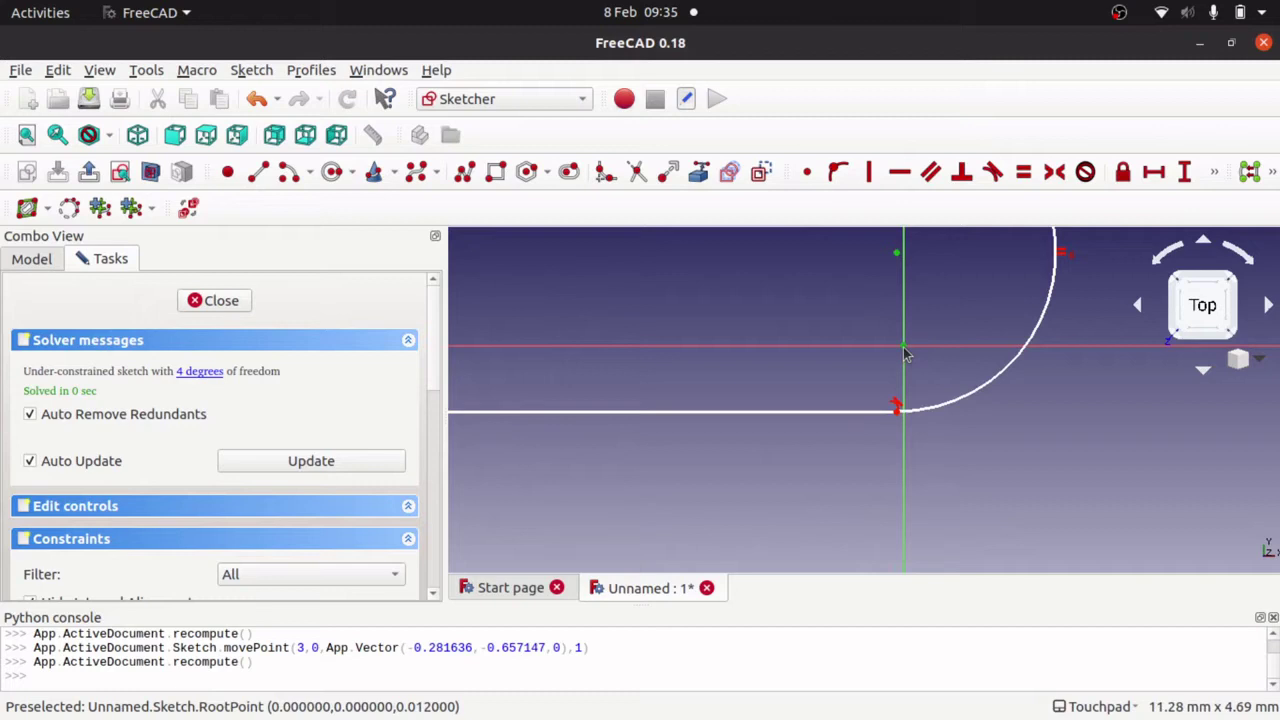
pyautogui.scroll(-3, 904, 354)
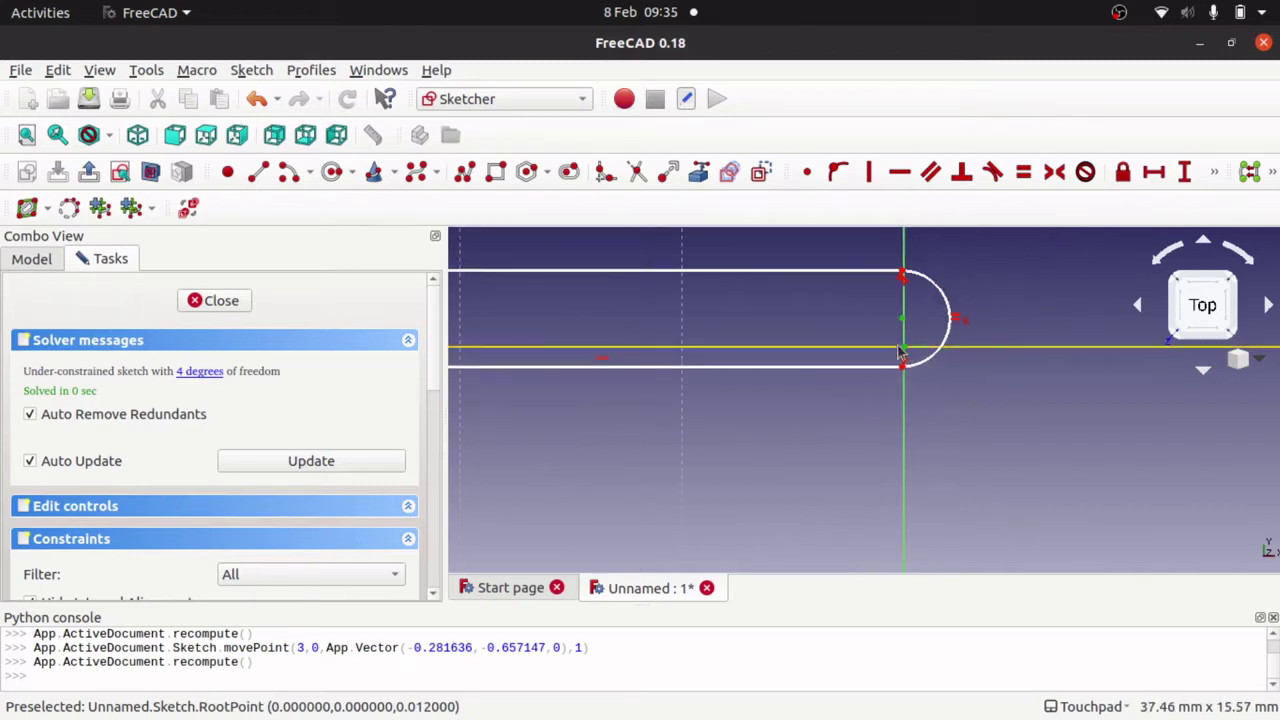
pyautogui.click(809, 173)
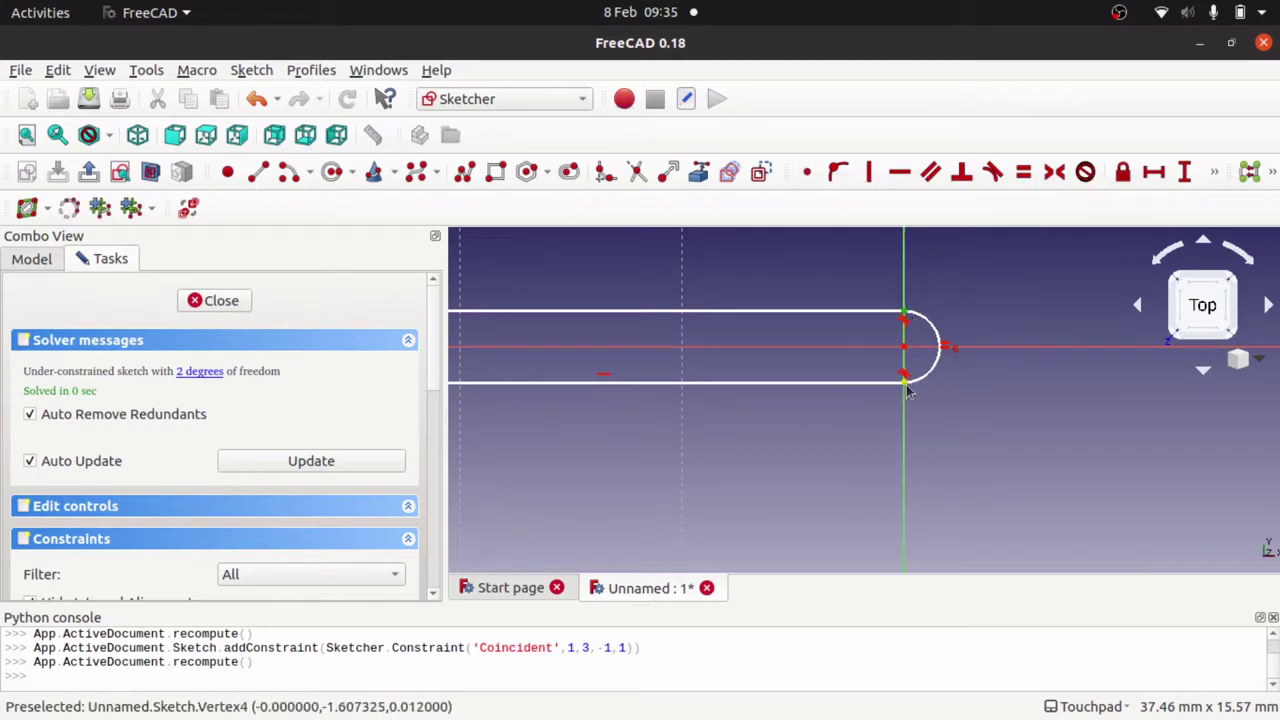
# Constrain the vertical distance between the right arc's two endpoints to 4 mm
pyautogui.click(1184, 171)
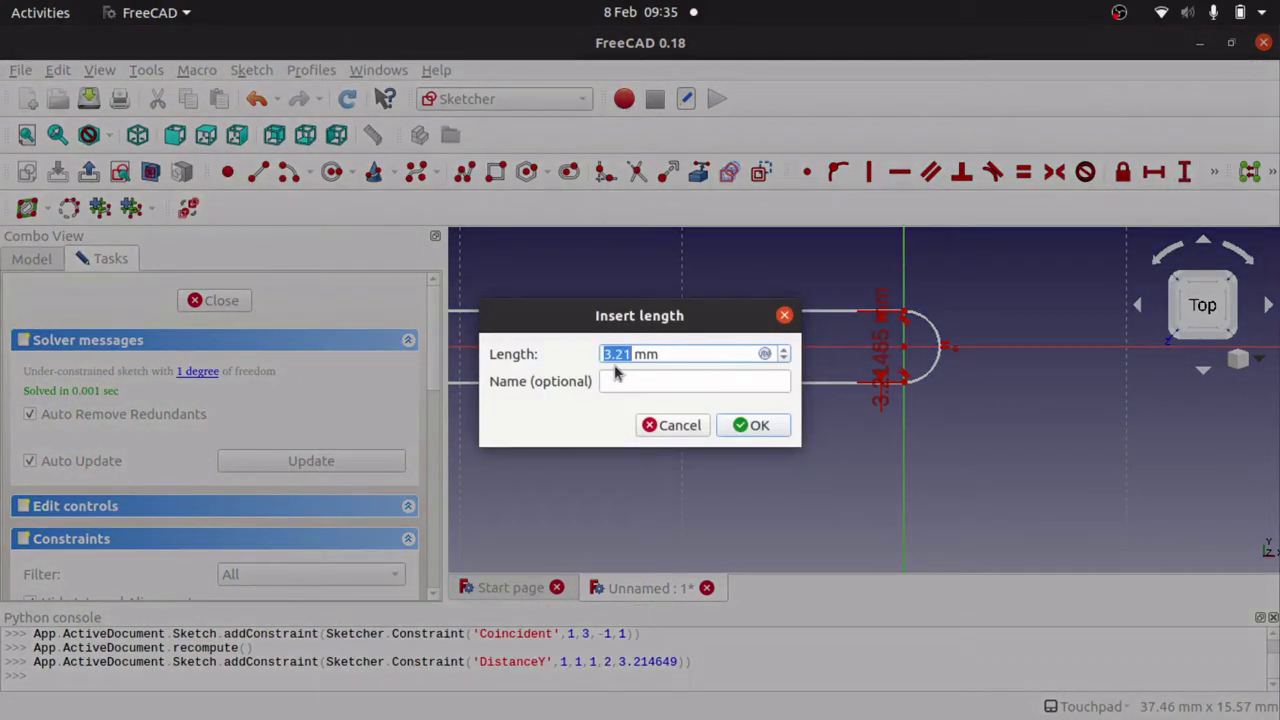
pyautogui.write('3')
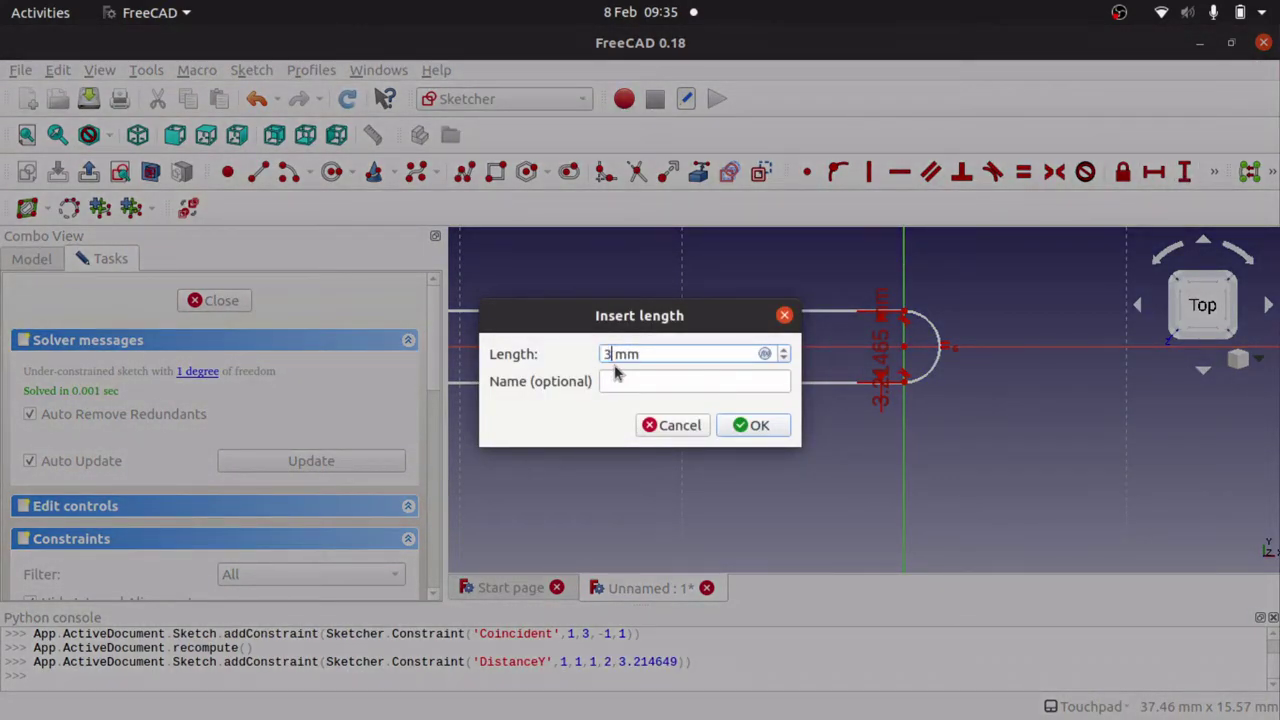
pyautogui.press('Return')
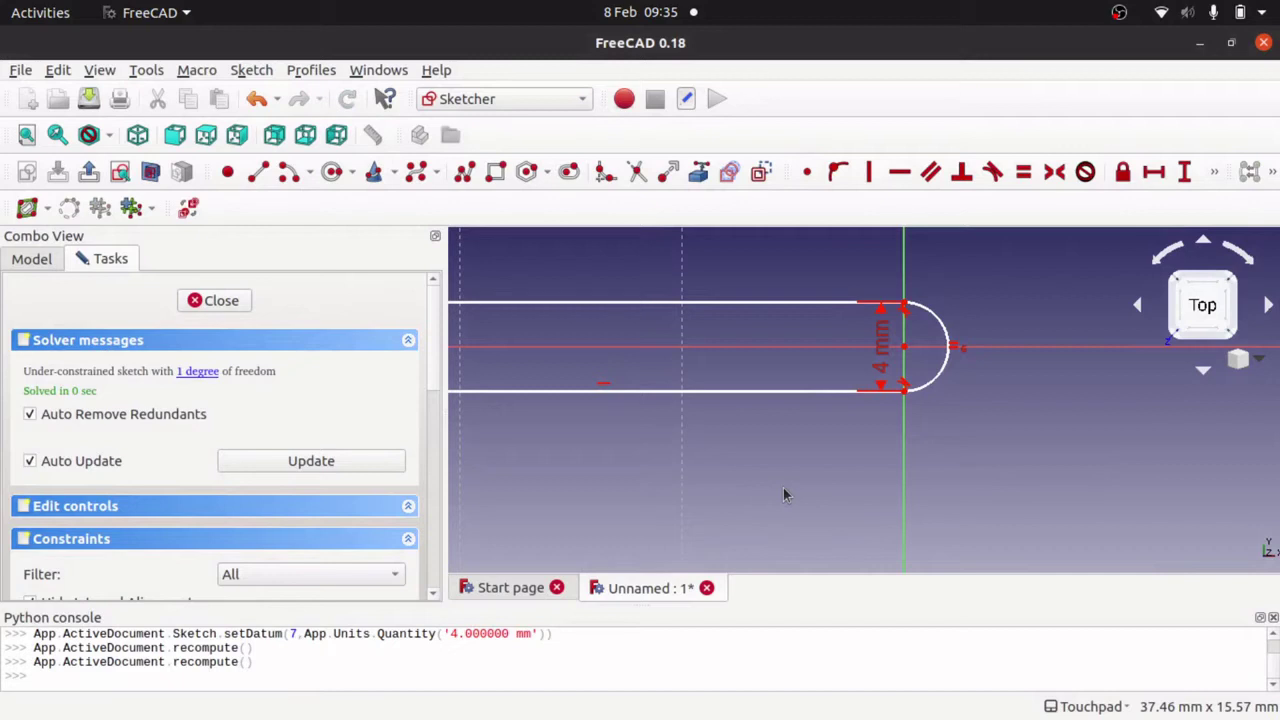
# Constrain the distance between the centre points of the slot's two end arcs to 100 mm
pyautogui.press('v')
pyautogui.press('f')
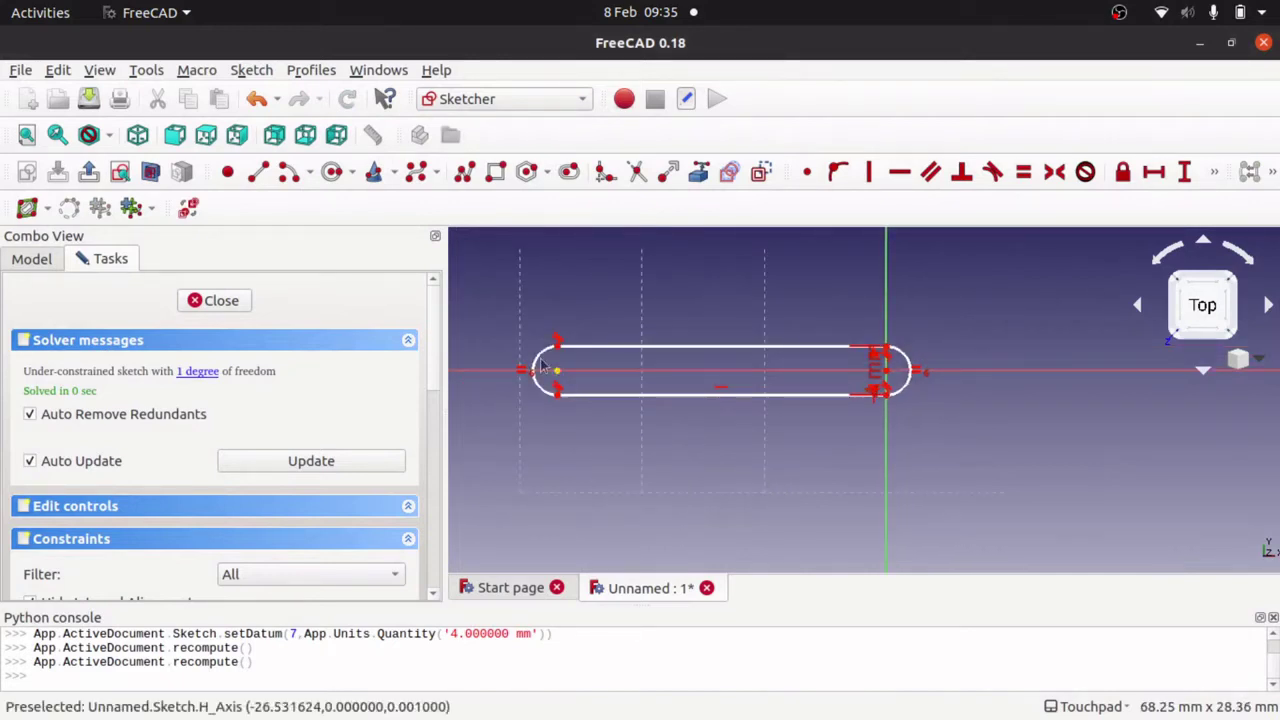
pyautogui.click(557, 371)
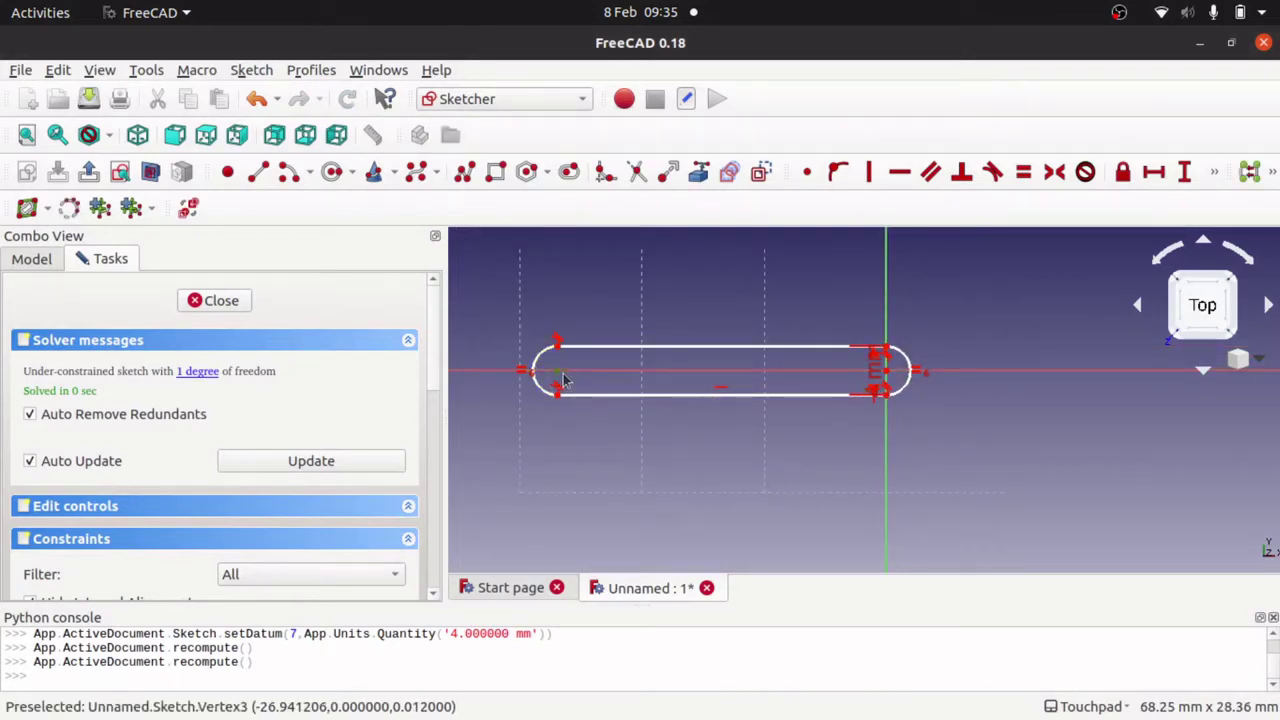
pyautogui.click(886, 371)
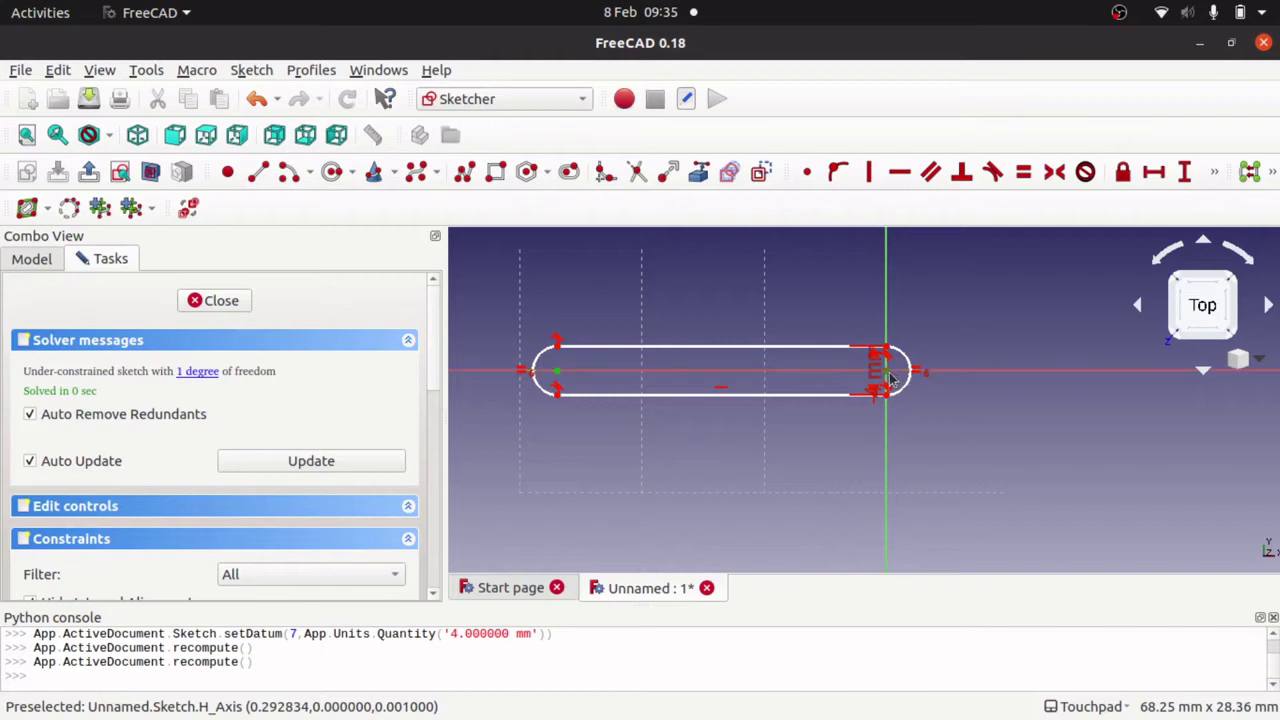
pyautogui.click(1212, 172)
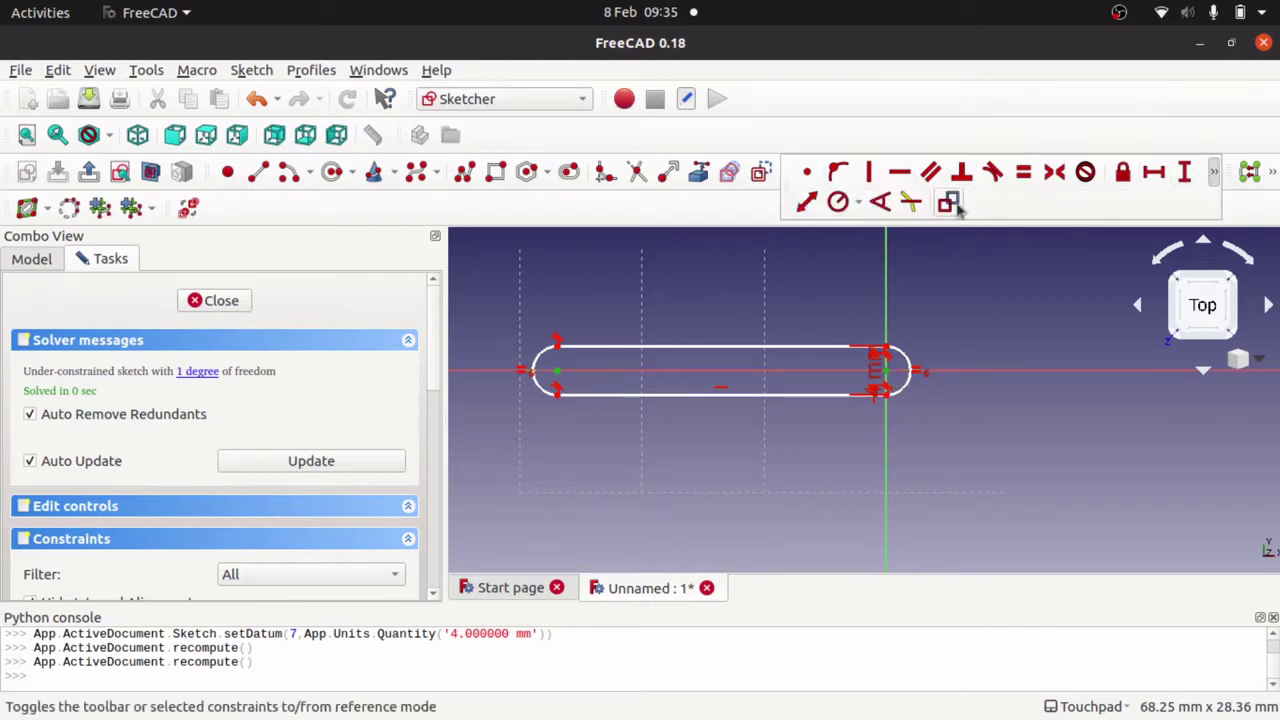
pyautogui.click(806, 205)
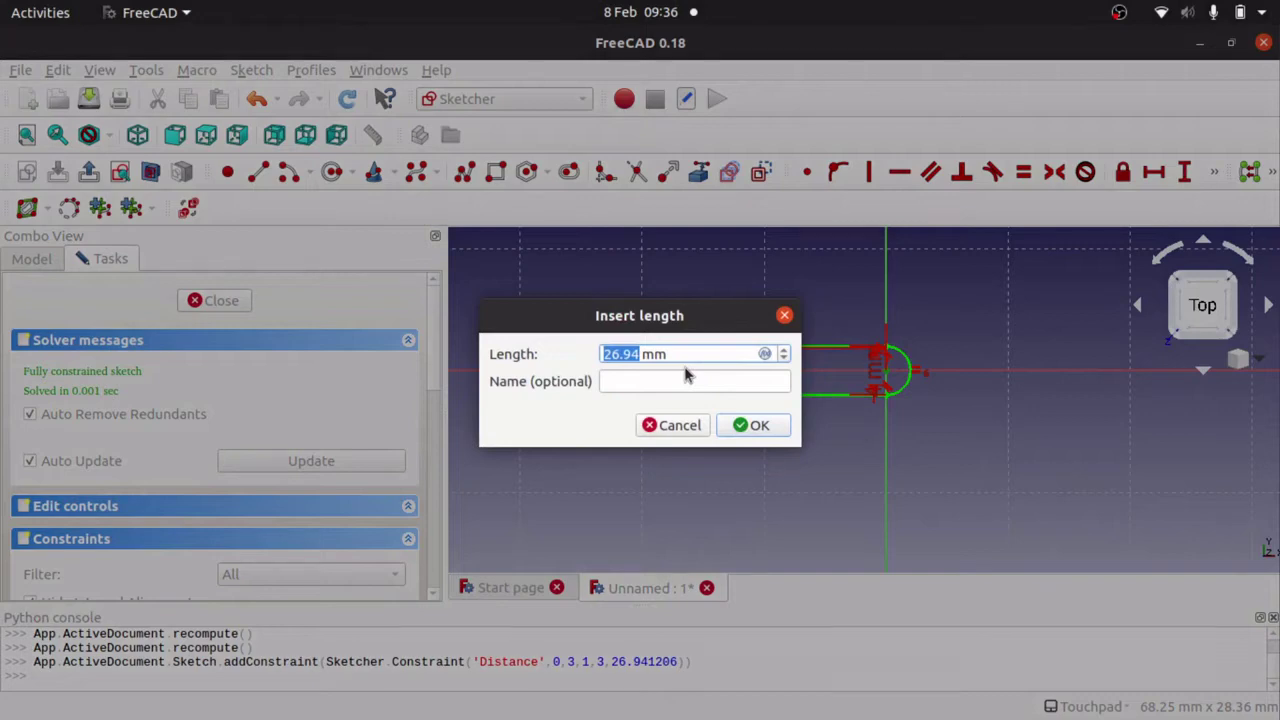
pyautogui.write('100')
pyautogui.press('Return')
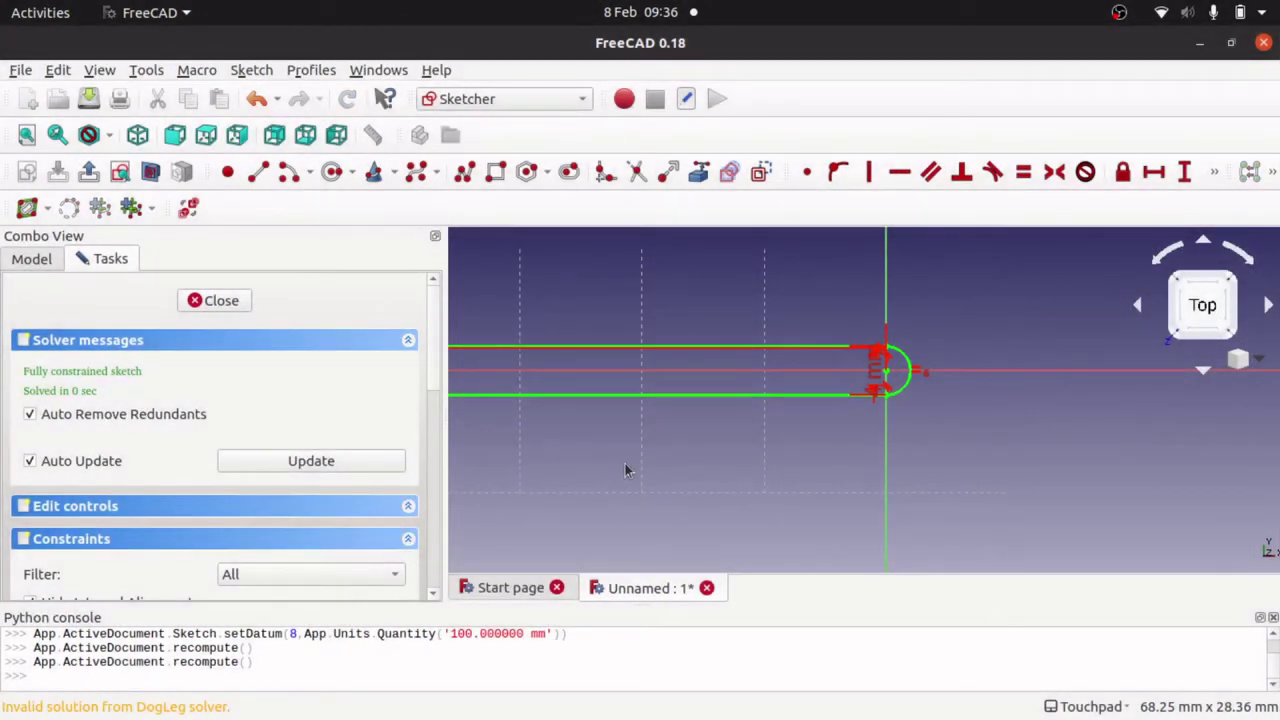
pyautogui.scroll(-5, 625, 468)
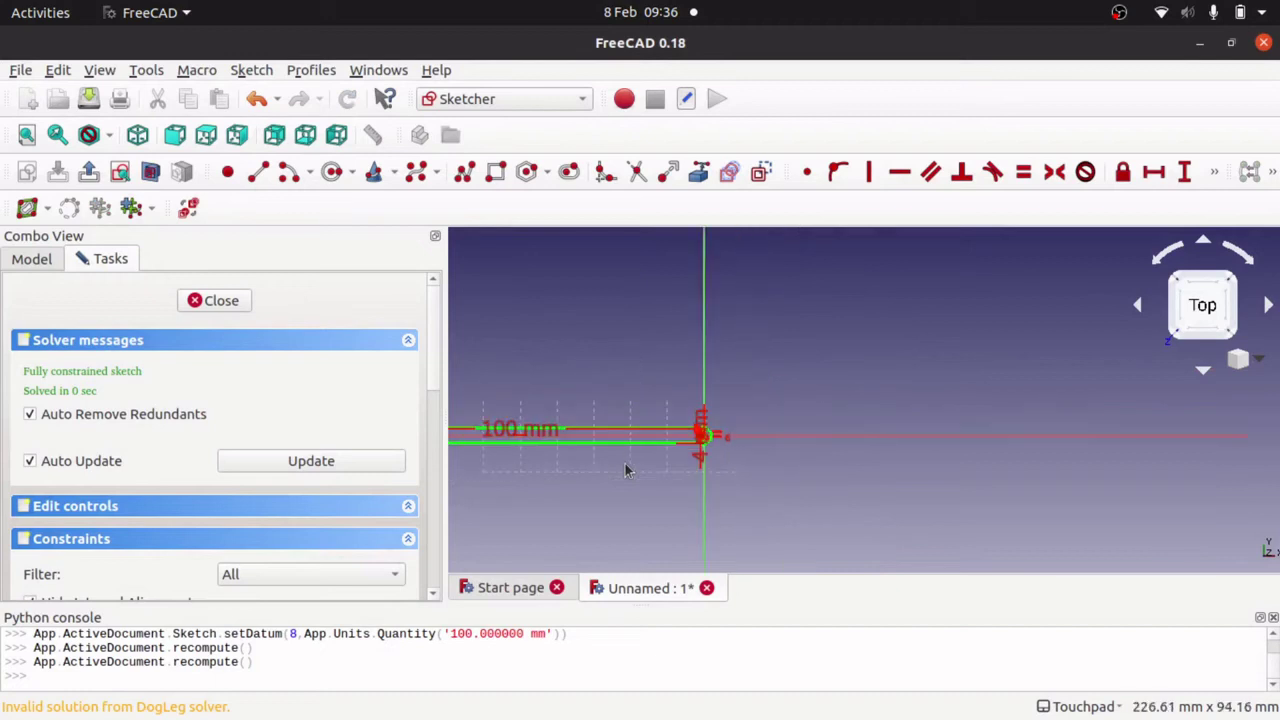
pyautogui.hscroll(-5, 625, 468)
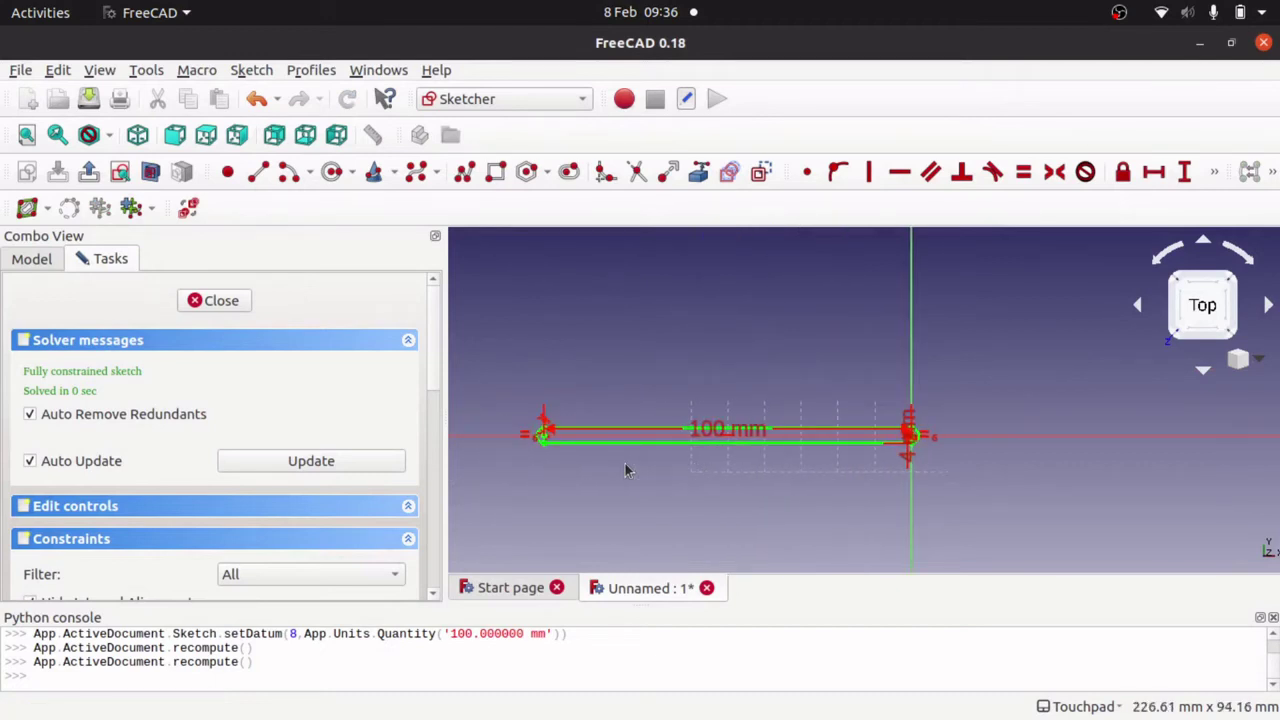
pyautogui.scroll(3, 625, 470)
pyautogui.scroll(-1, 625, 470)
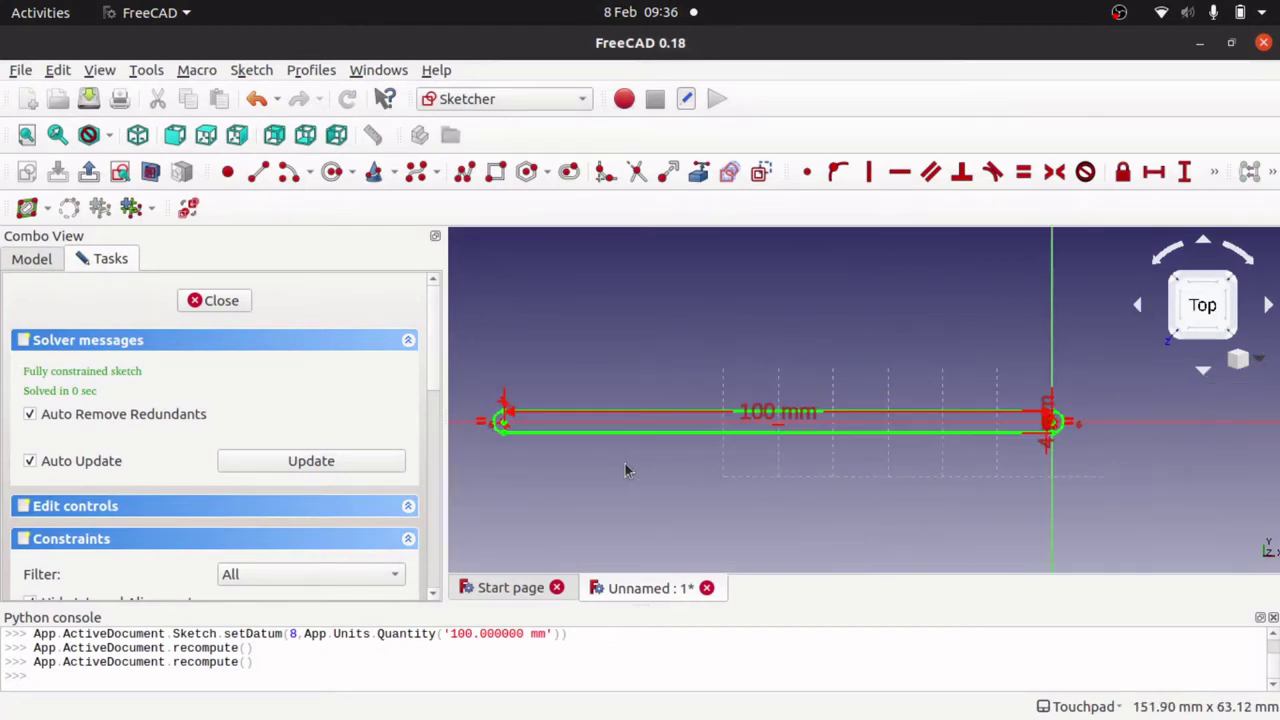
# Set the distance between the centres of the slot's two end arcs to 50 mm
pyautogui.doubleClick(785, 412)
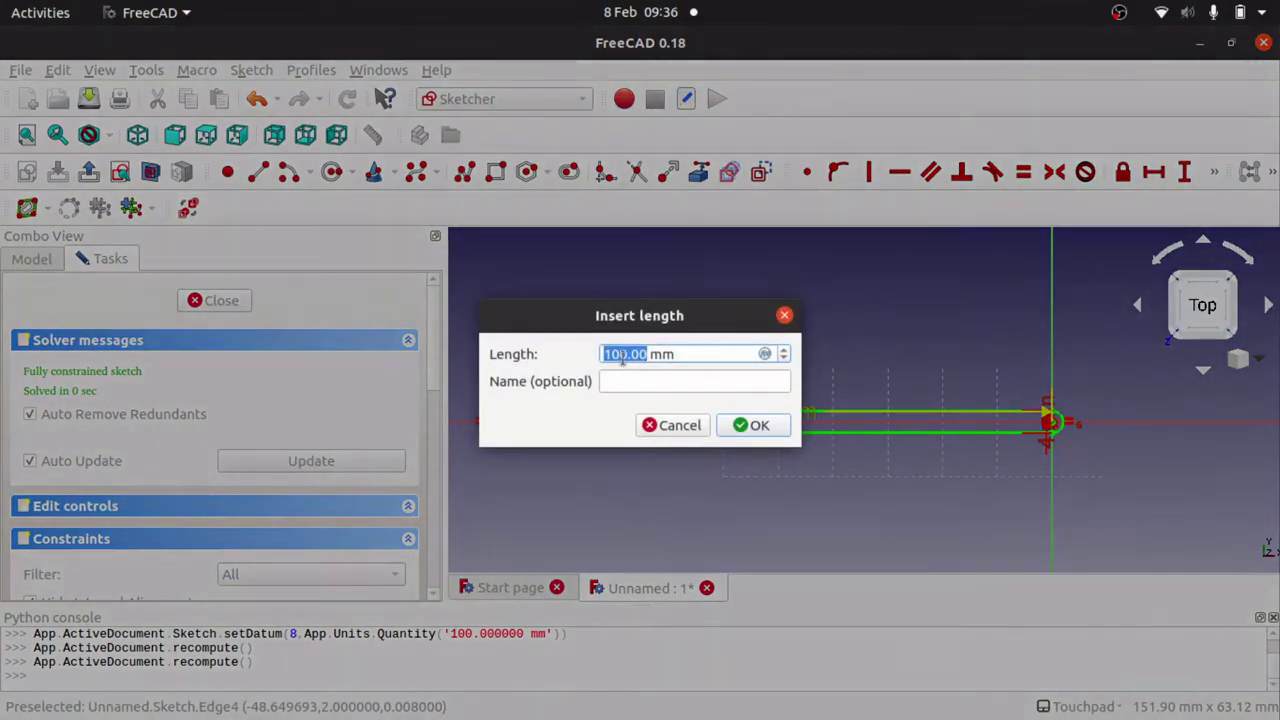
pyautogui.click(617, 354)
pyautogui.press('BackSpace')
pyautogui.press('BackSpace')
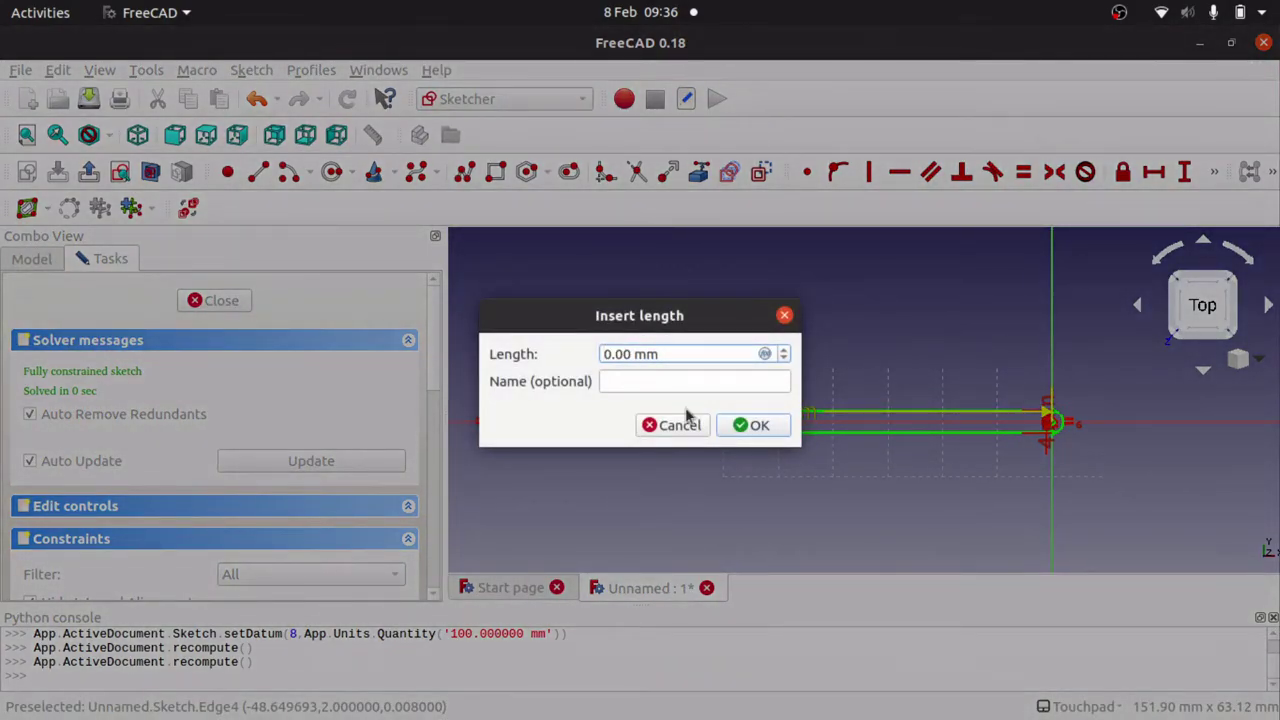
pyautogui.write('5')
pyautogui.press('Return')
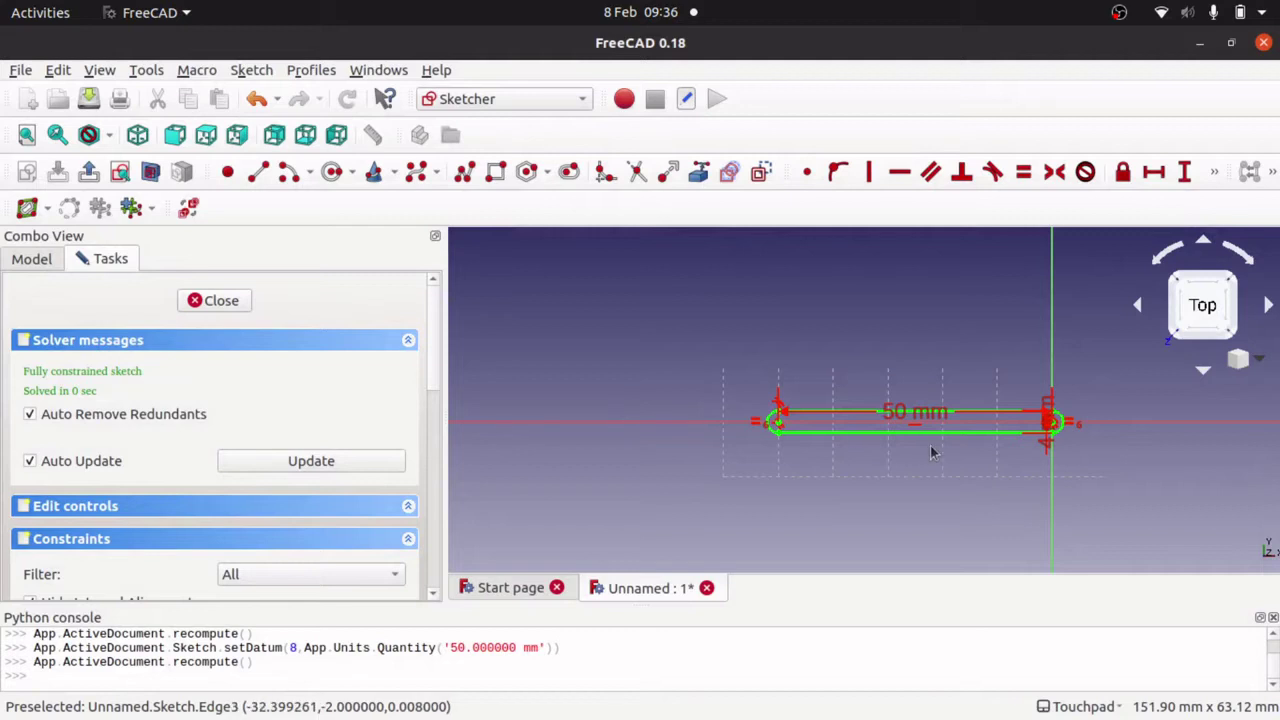
# Switch the window to fullscreen, close the sketch and pad the slot profile by 10 mm
pyautogui.click(98, 70)
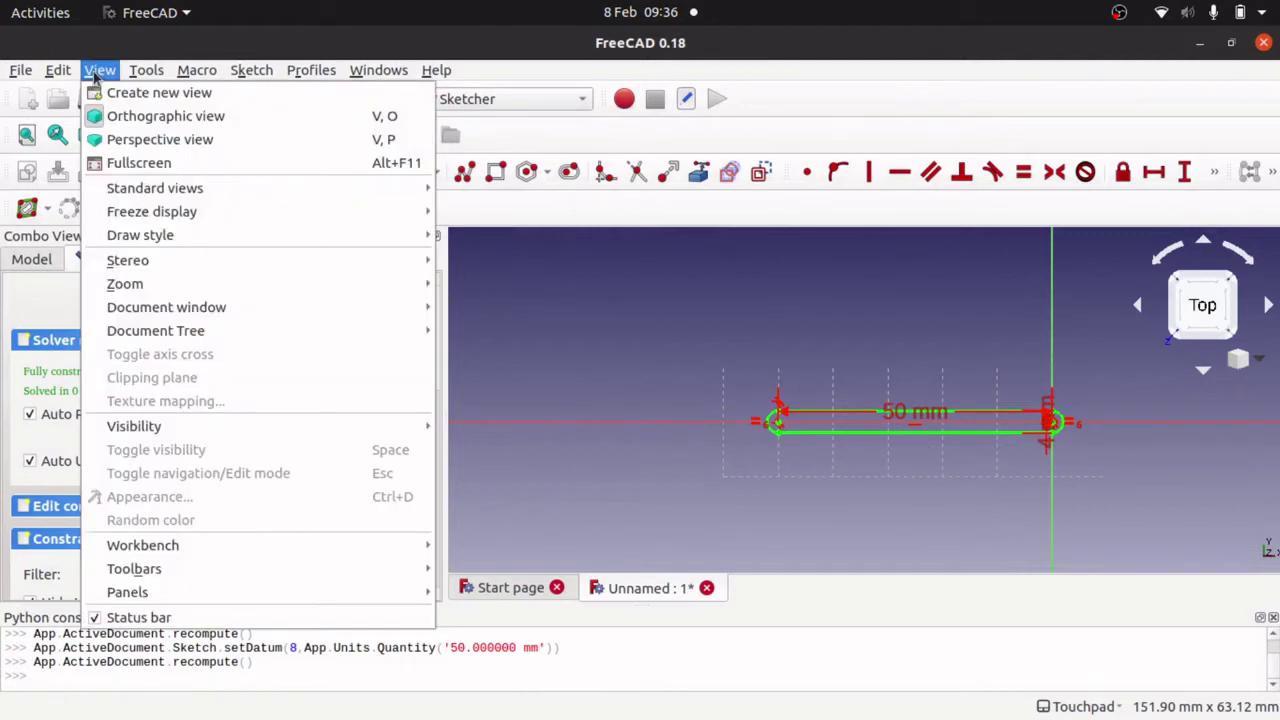
pyautogui.click(183, 162)
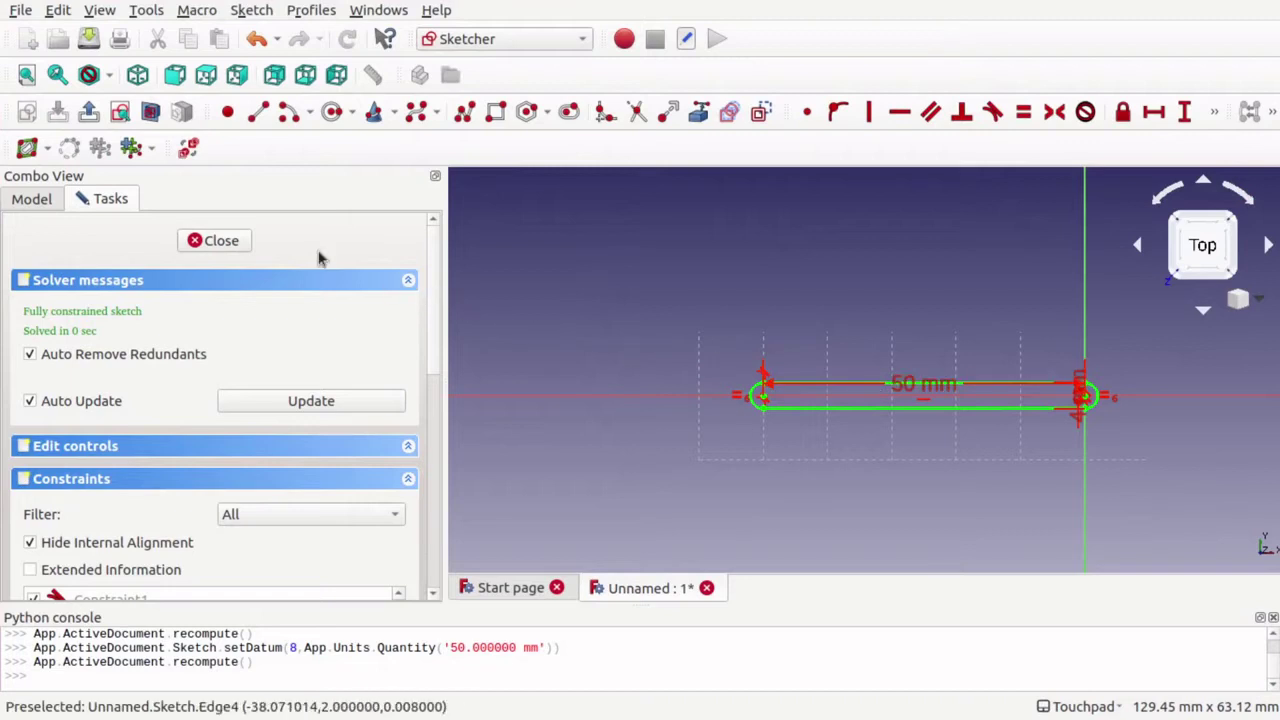
pyautogui.click(222, 242)
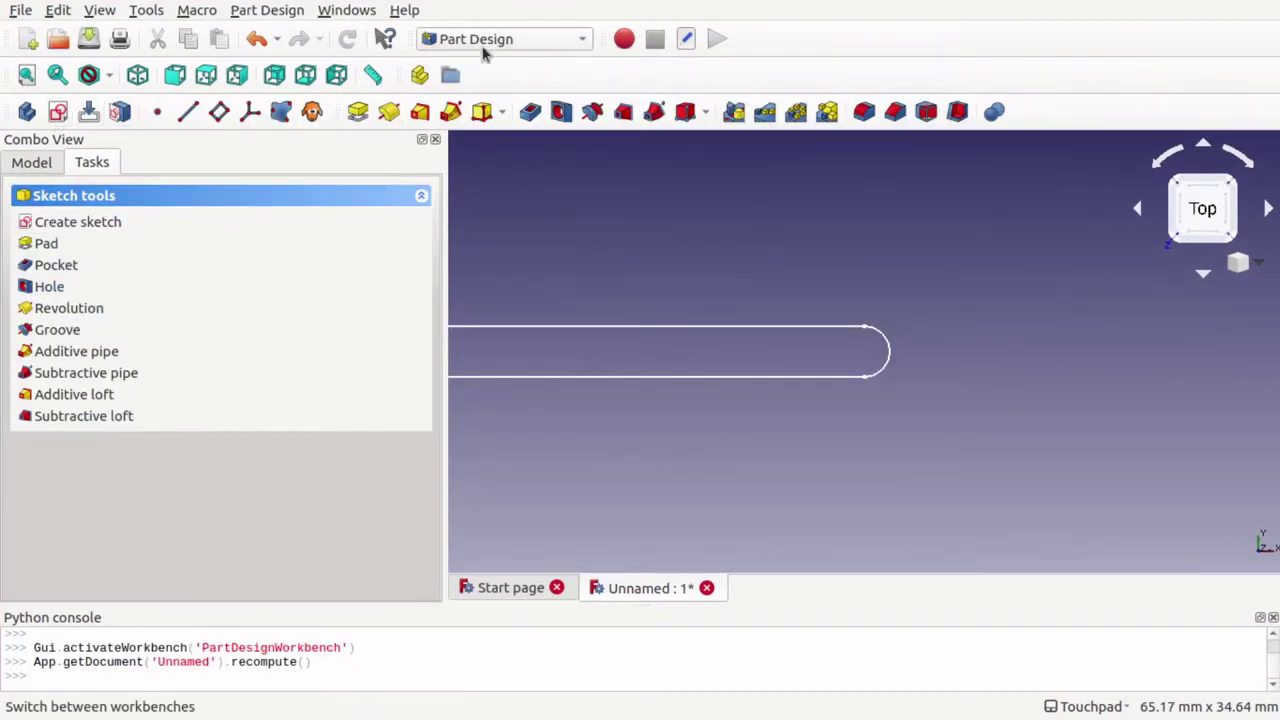
pyautogui.click(50, 244)
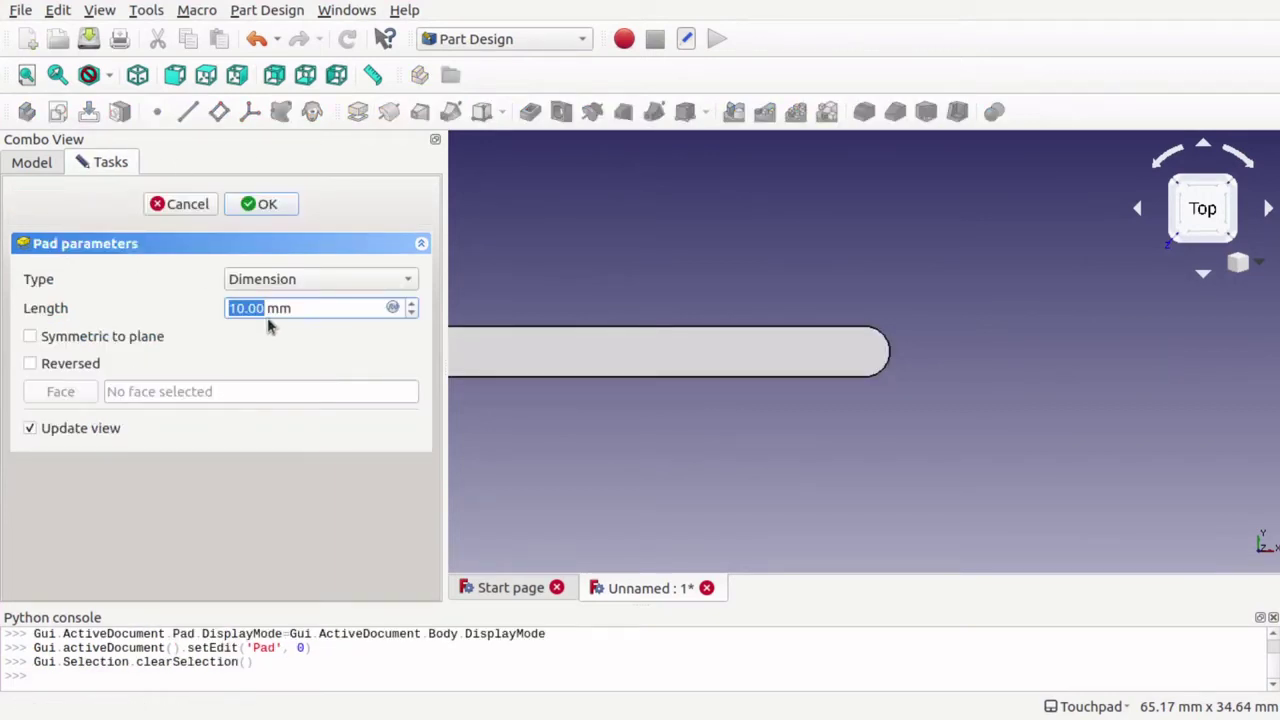
pyautogui.click(255, 205)
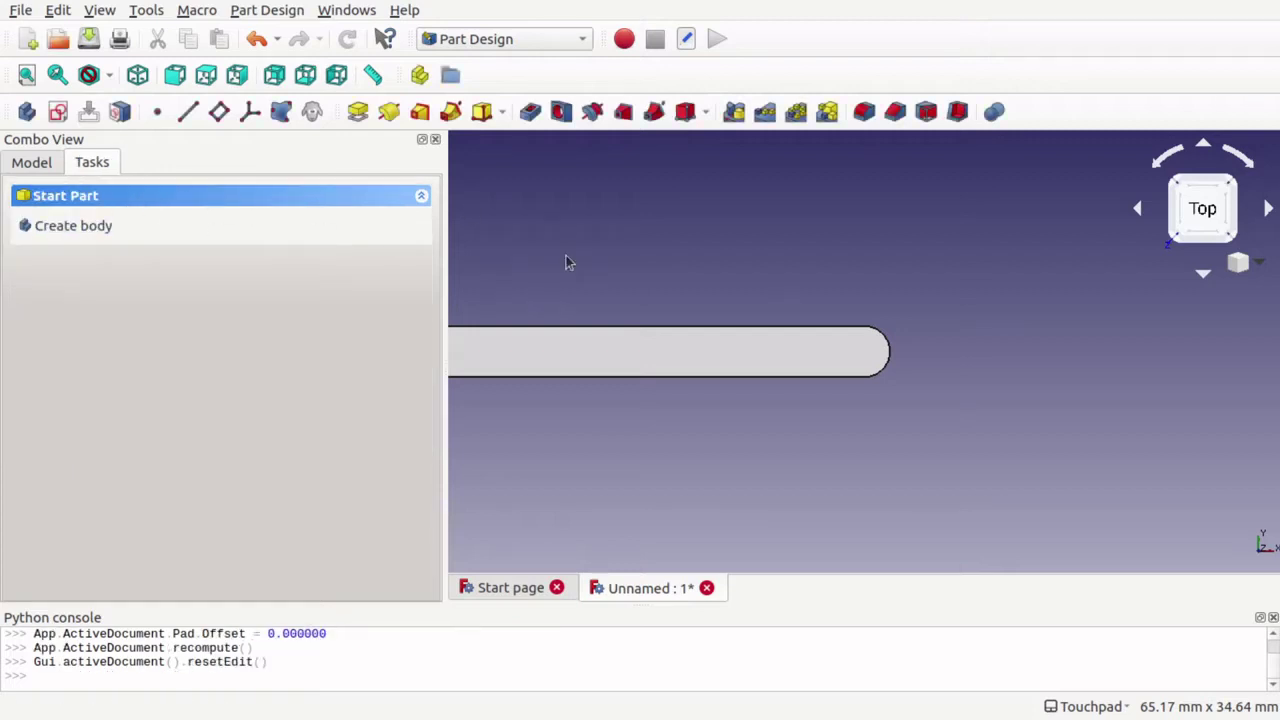
# Reopen the pad's underlying sketch for editing and narrow the Combo View to enlarge the drawing area
pyautogui.click(677, 354)
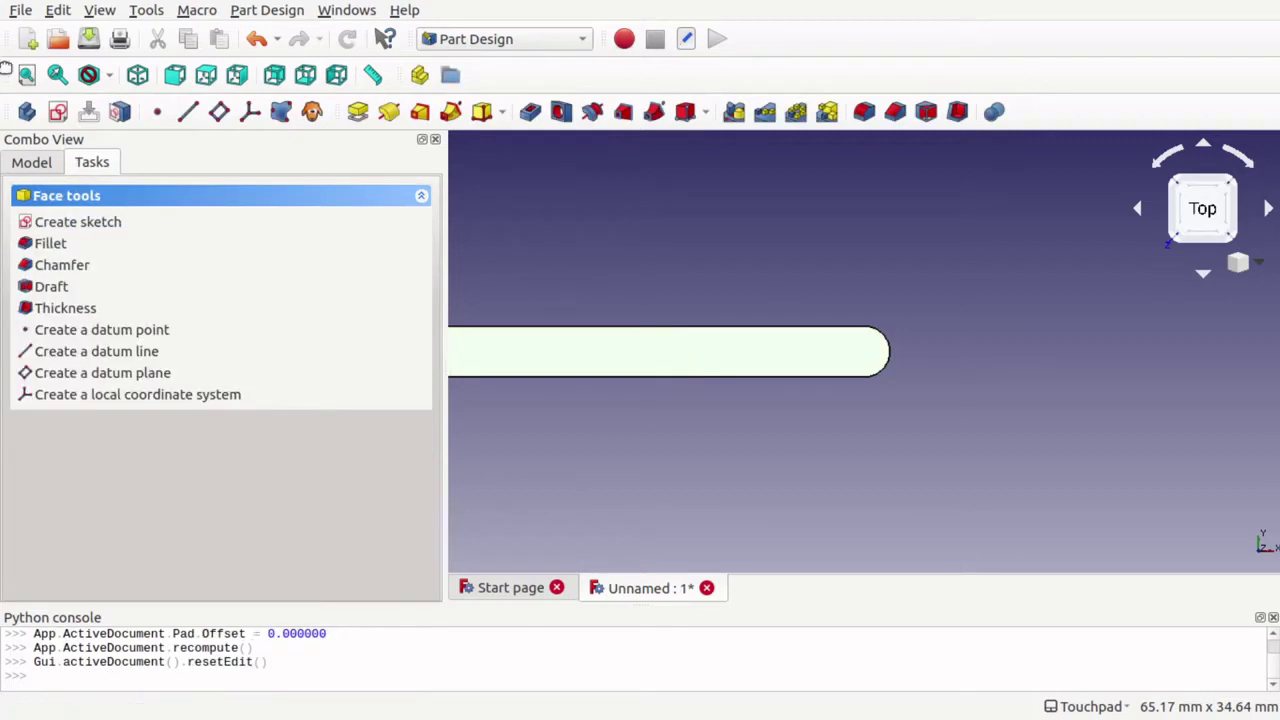
pyautogui.click(40, 163)
pyautogui.click(94, 165)
pyautogui.click(14, 170)
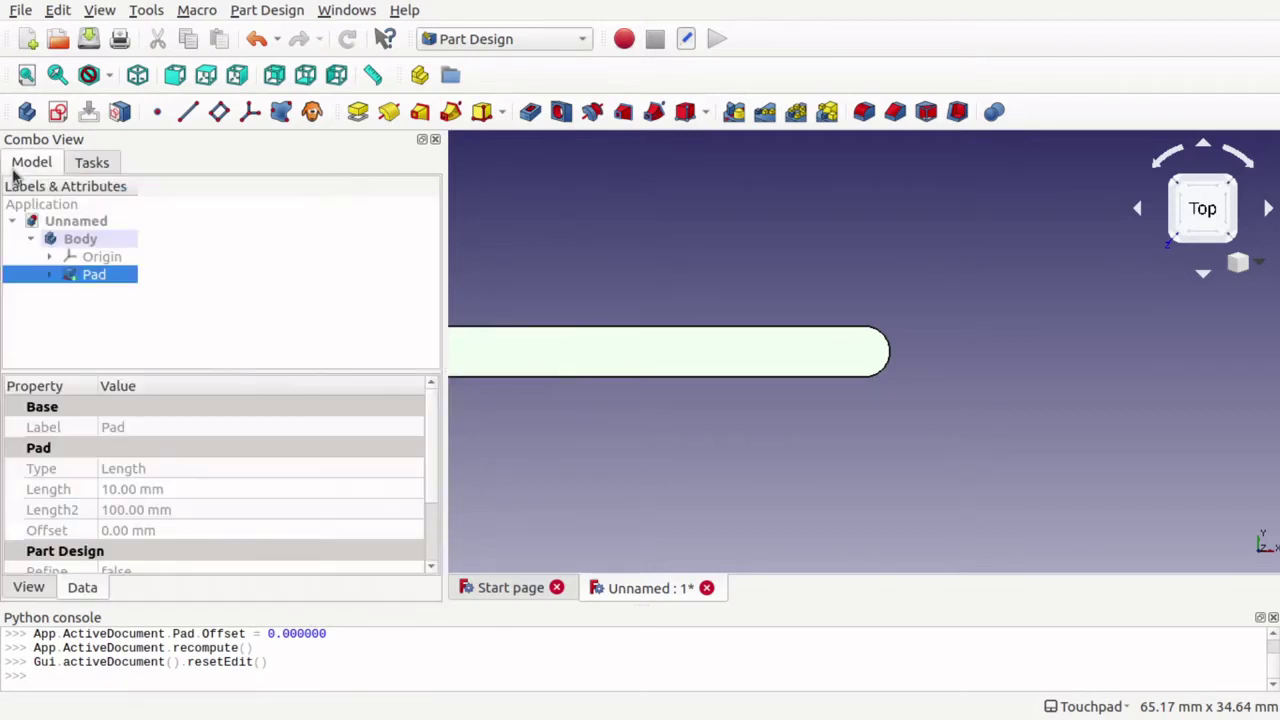
pyautogui.click(51, 274)
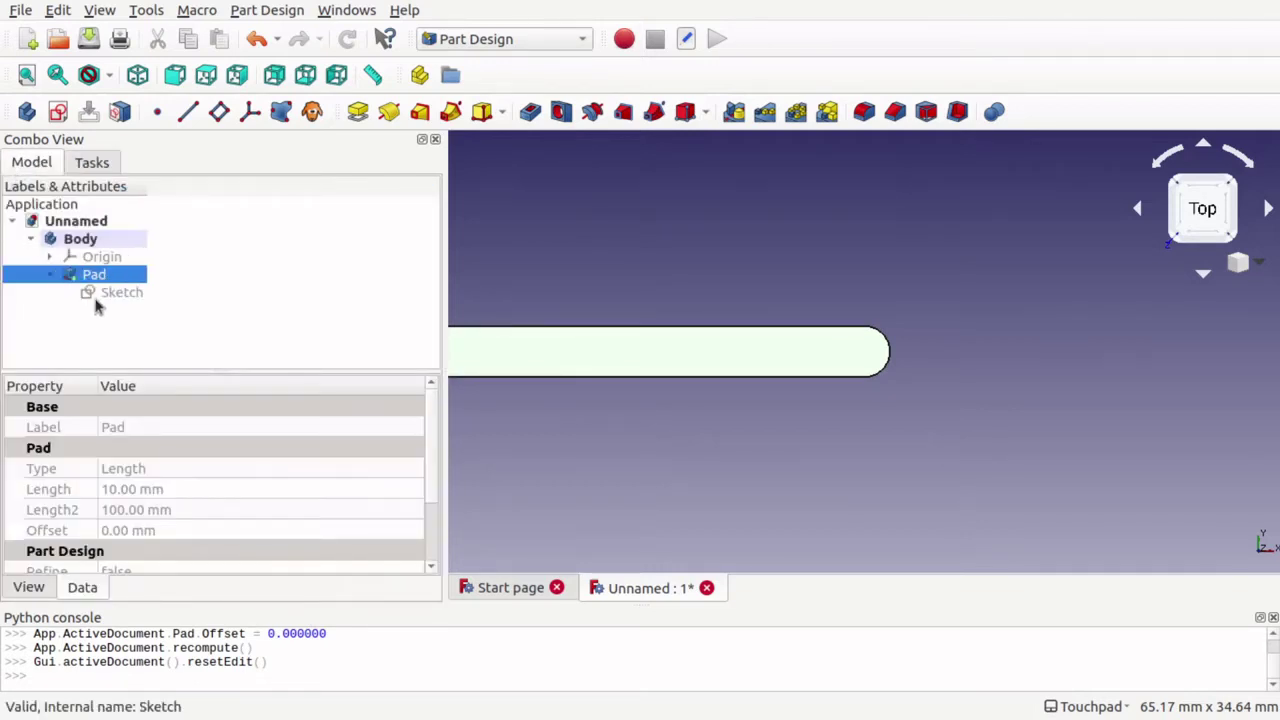
pyautogui.click(84, 168)
pyautogui.click(37, 170)
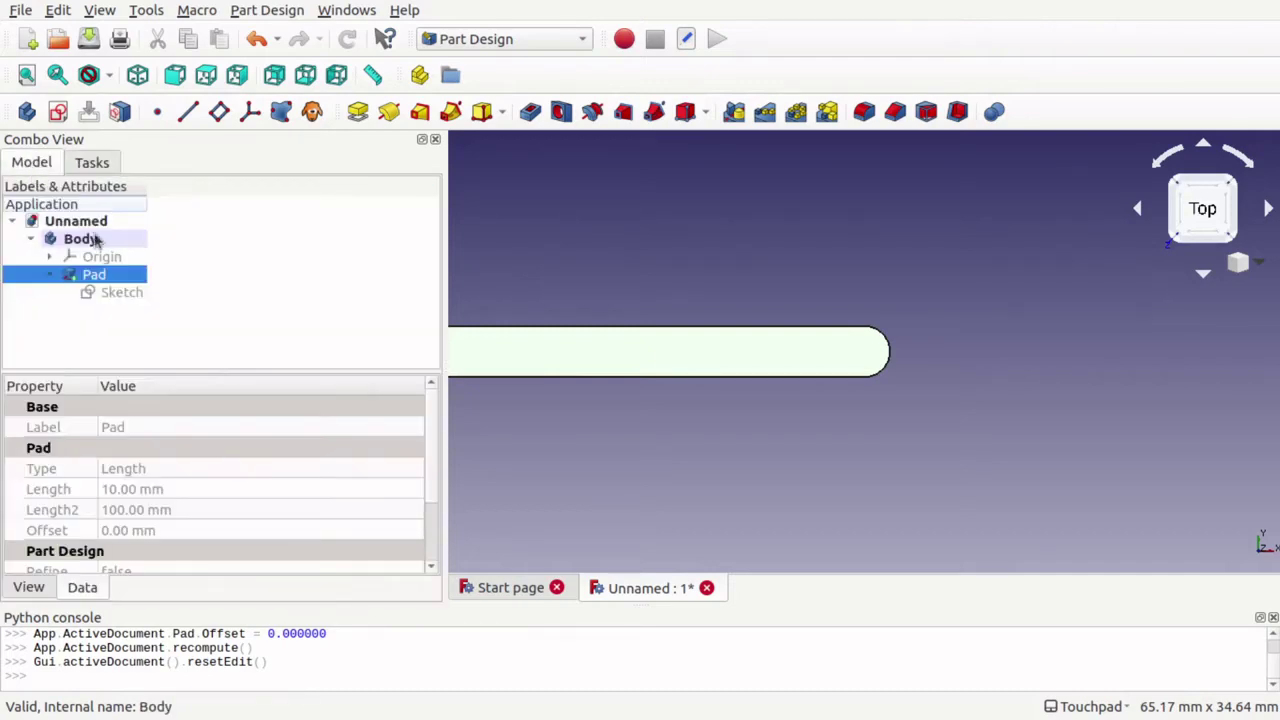
pyautogui.doubleClick(120, 292)
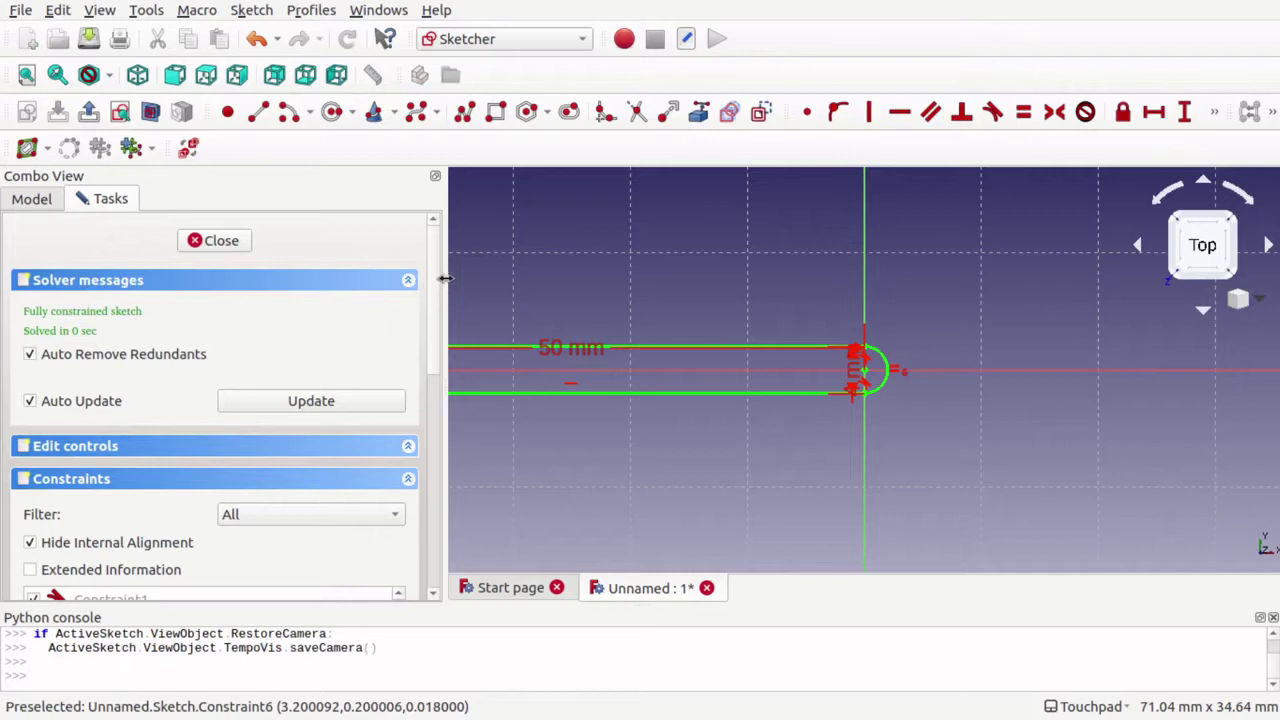
pyautogui.moveTo(445, 279); pyautogui.dragTo(246, 280)
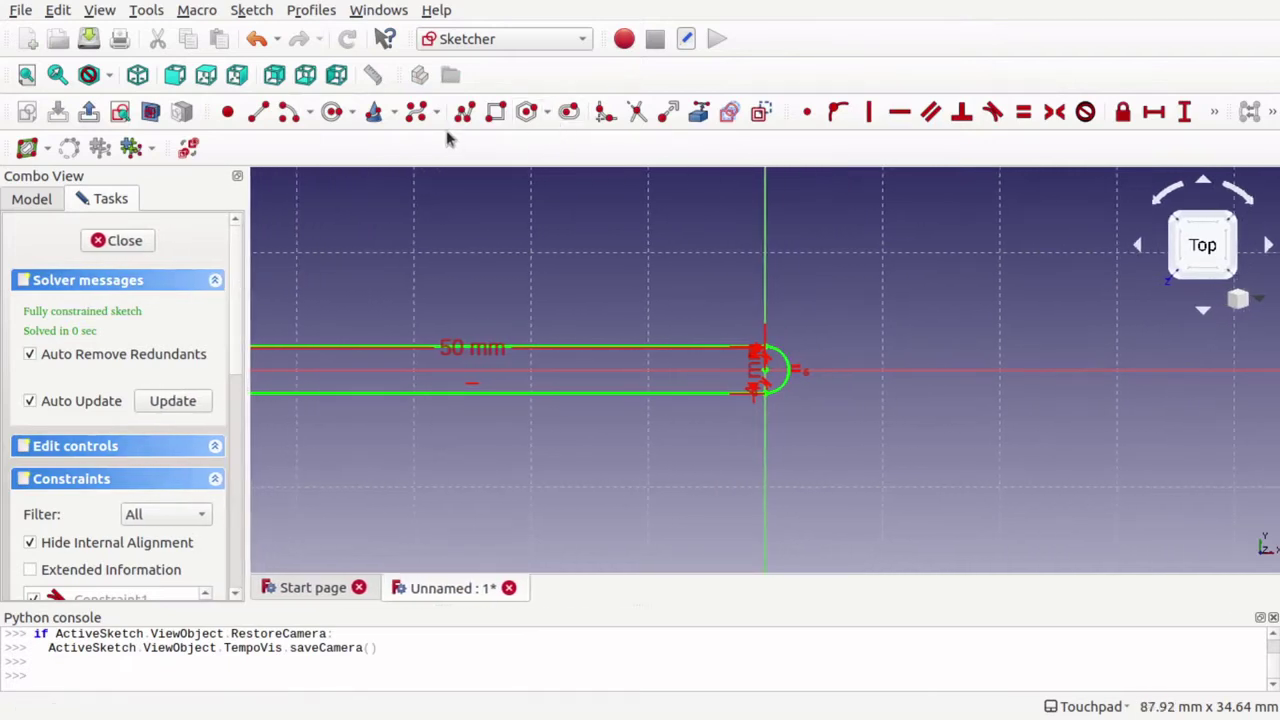
# Draw a circle with a radius of about 0.9 mm centred on the sketch origin inside the slot's right end
pyautogui.click(333, 111)
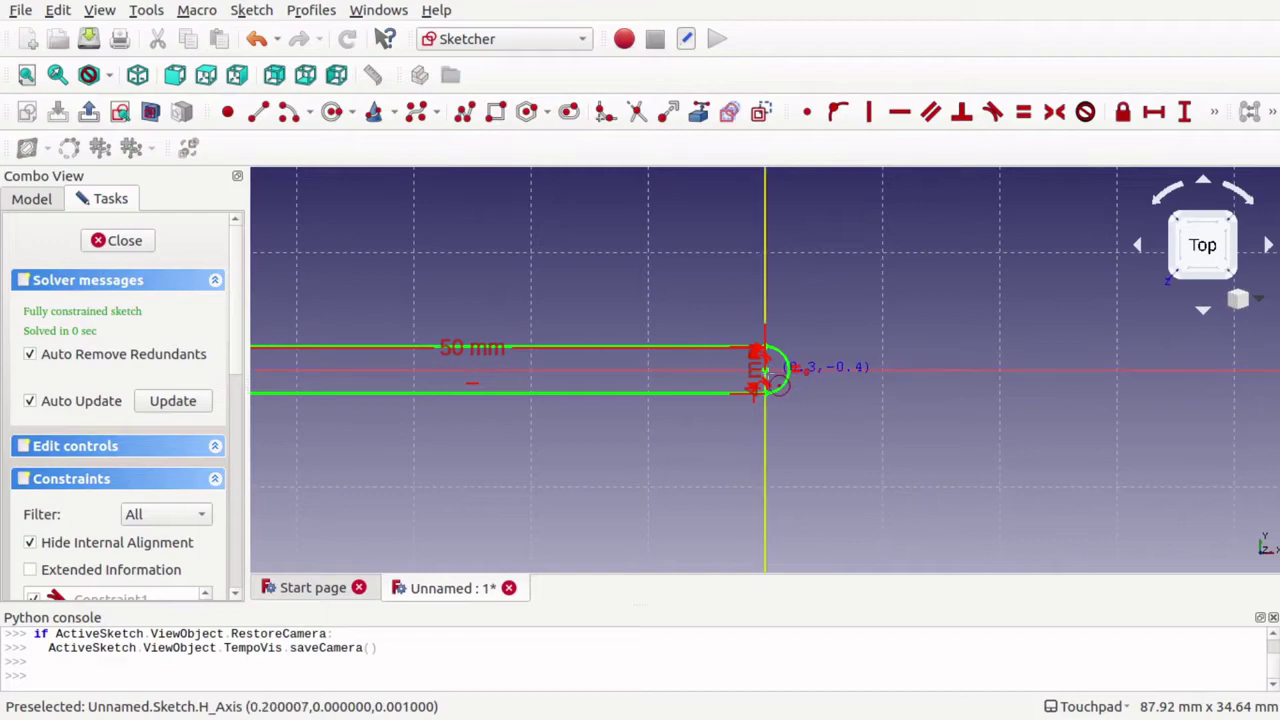
pyautogui.scroll(-2, 778, 385)
pyautogui.scroll(6, 768, 372)
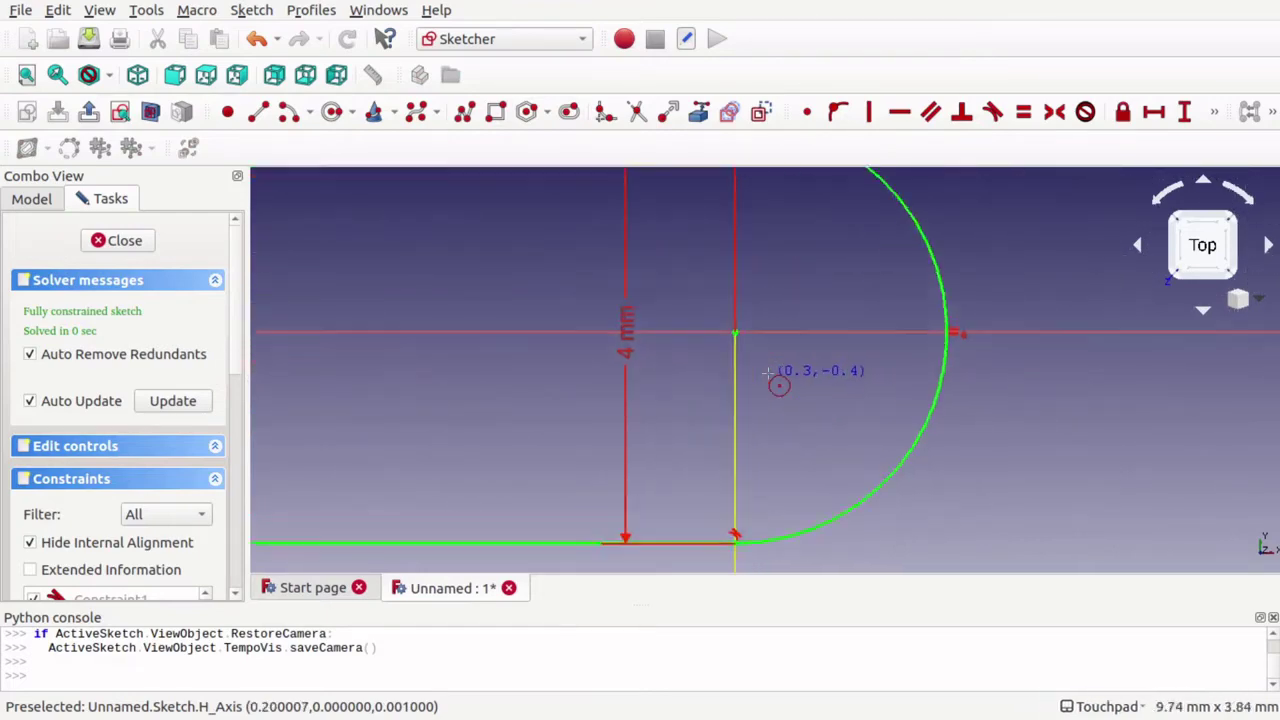
pyautogui.click(727, 322)
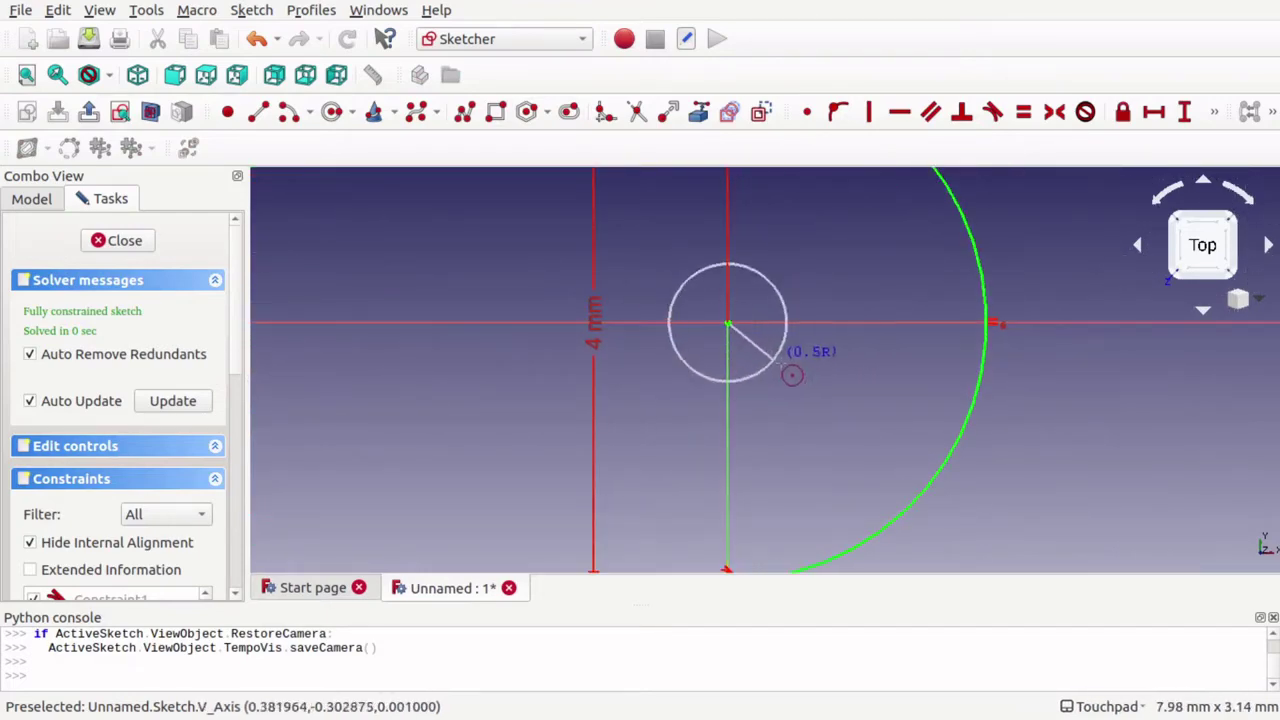
pyautogui.click(812, 396)
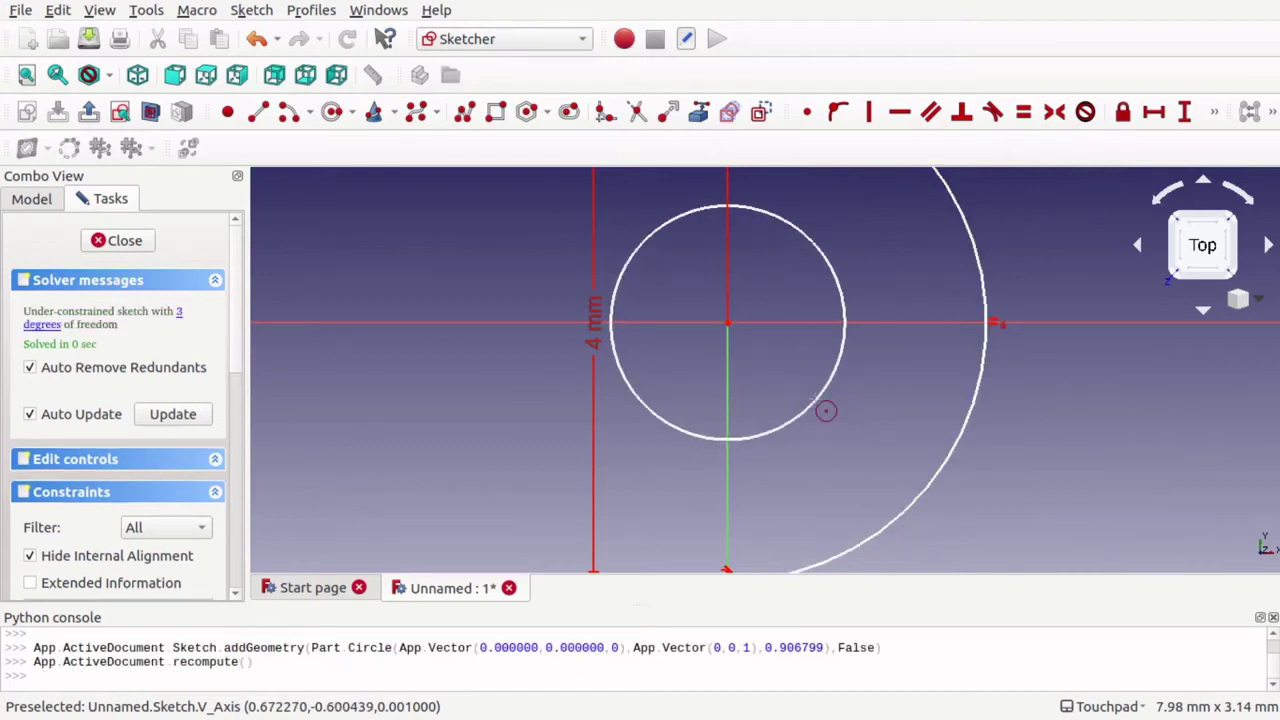
pyautogui.rightClick(825, 410)
# Constrain the diameter of the circle at the slot's right end to 2 mm
pyautogui.click(841, 372)
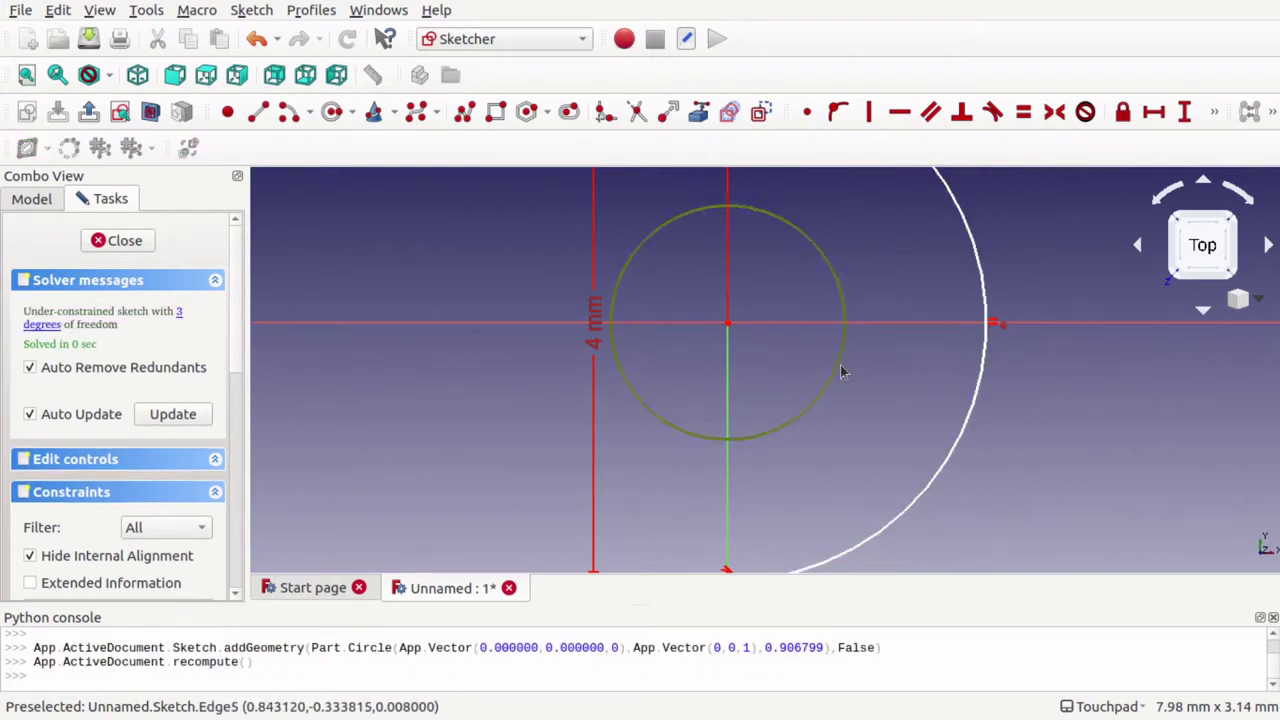
pyautogui.click(1214, 111)
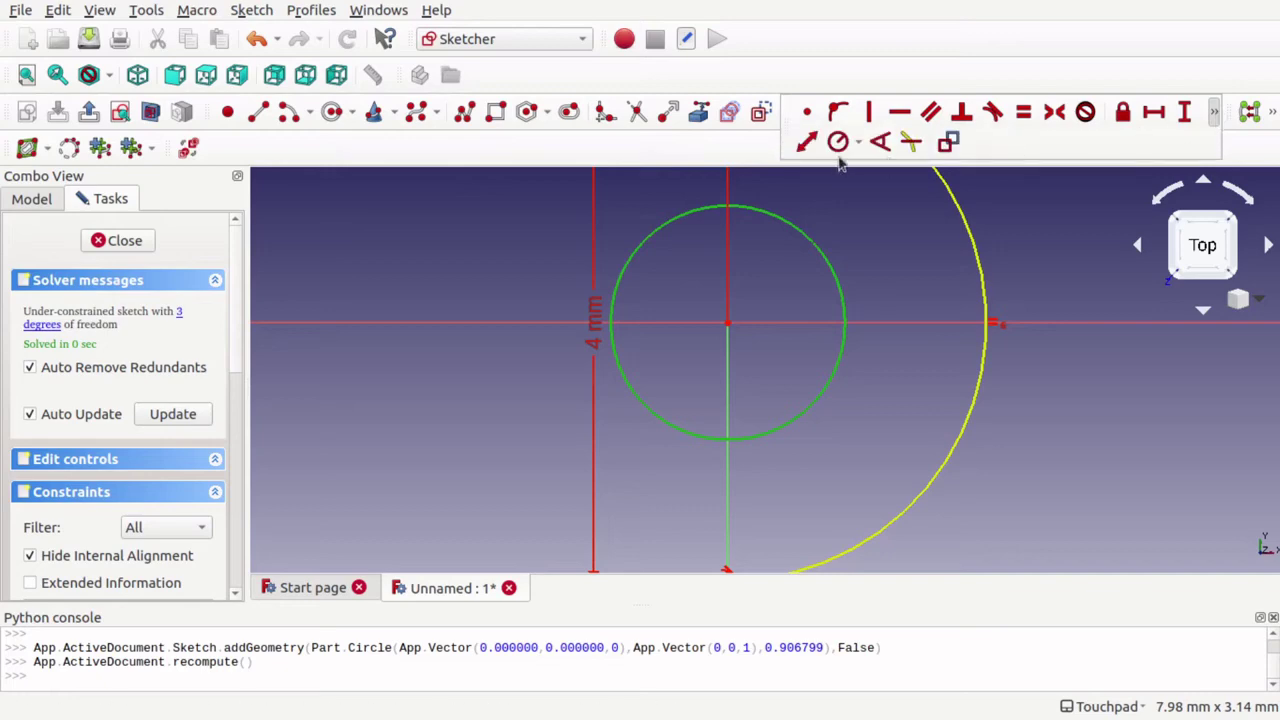
pyautogui.click(857, 143)
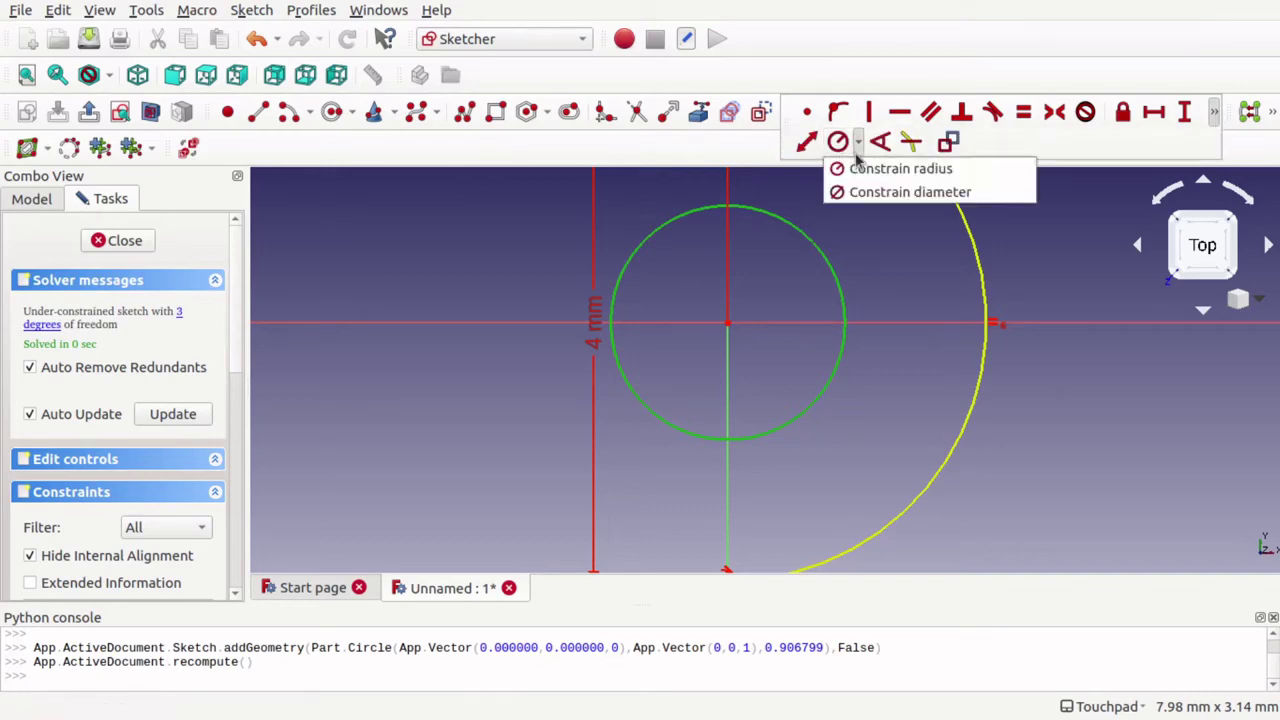
pyautogui.click(850, 191)
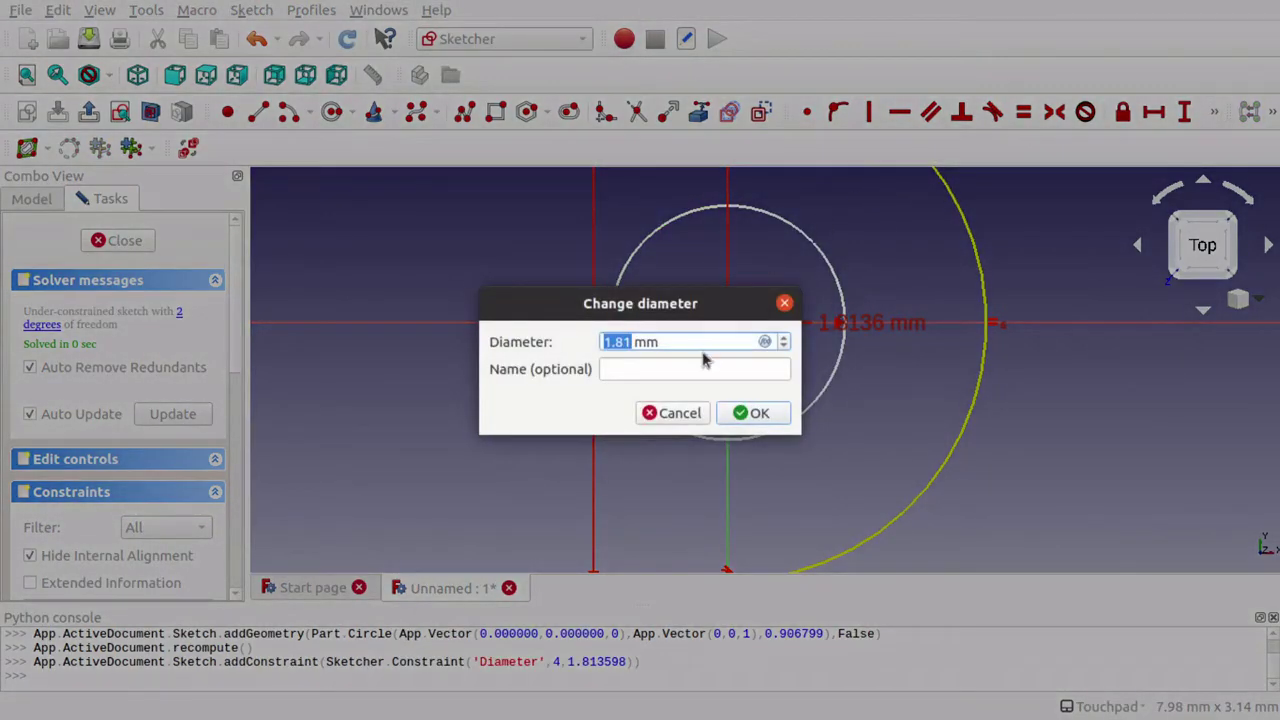
pyautogui.write('2')
pyautogui.press('Return')
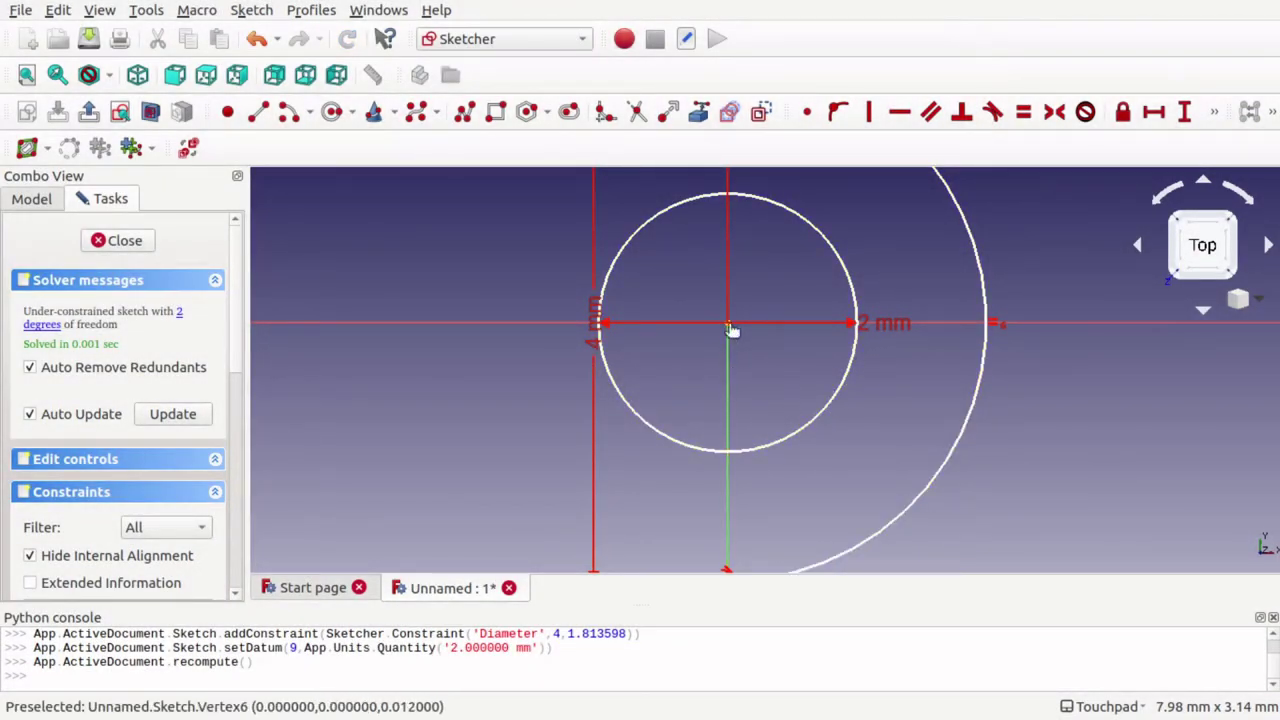
# Move the circle off the origin and constrain its centre coincident with the centre point of the slot's right arc
pyautogui.moveTo(725, 320); pyautogui.dragTo(752, 358)
pyautogui.moveTo(836, 409); pyautogui.dragTo(878, 434)
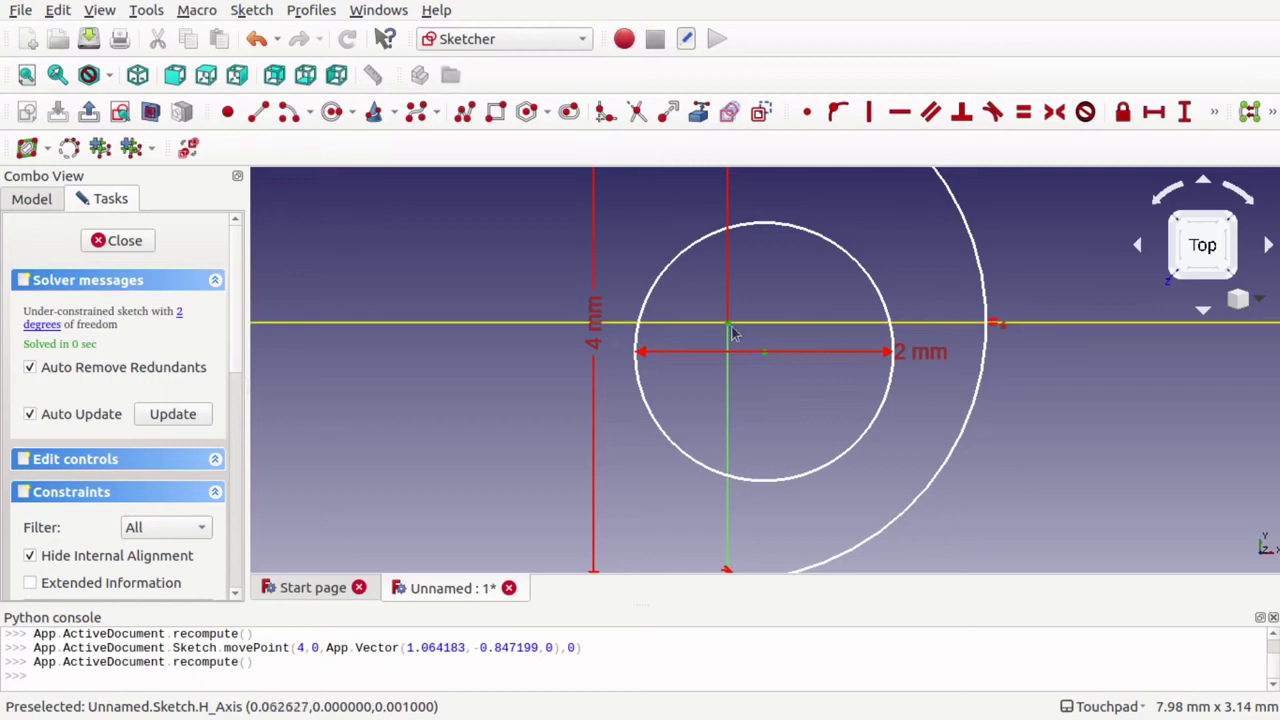
pyautogui.click(800, 118)
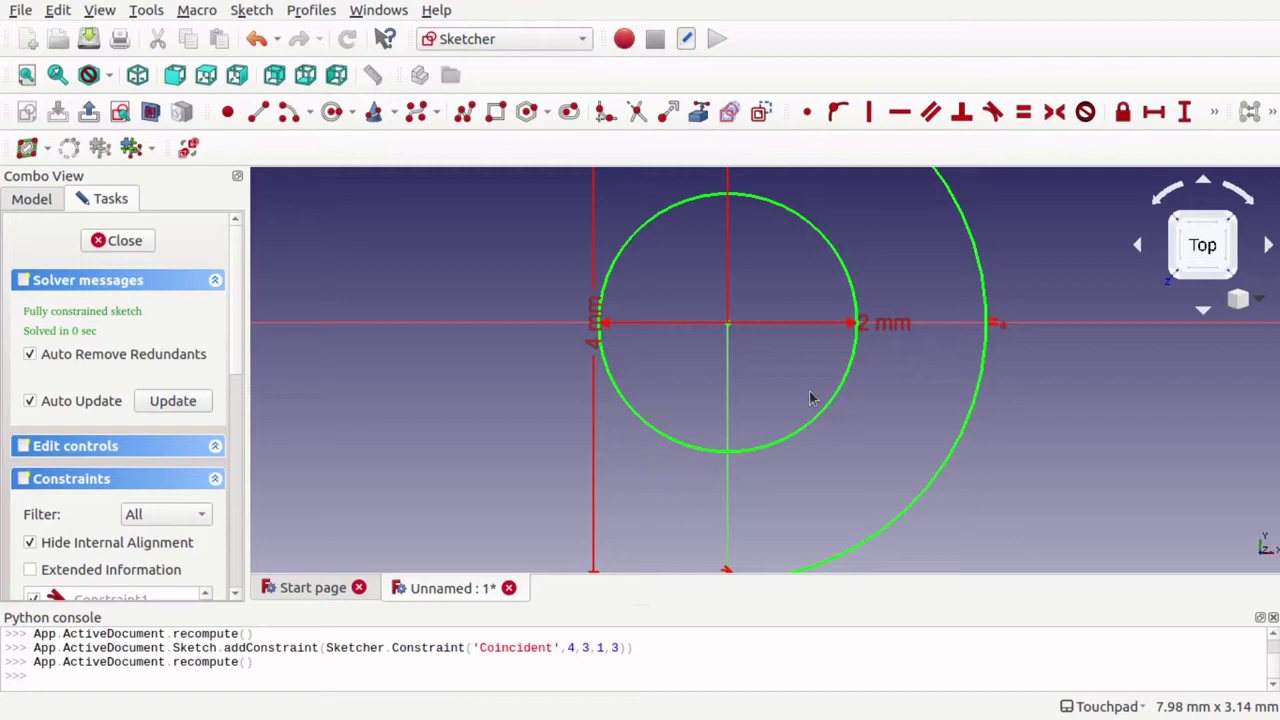
# Clone the 2 mm circle about 50 mm along the negative X direction, placing it near the centre of the slot's left arc
pyautogui.scroll(2, 810, 398)
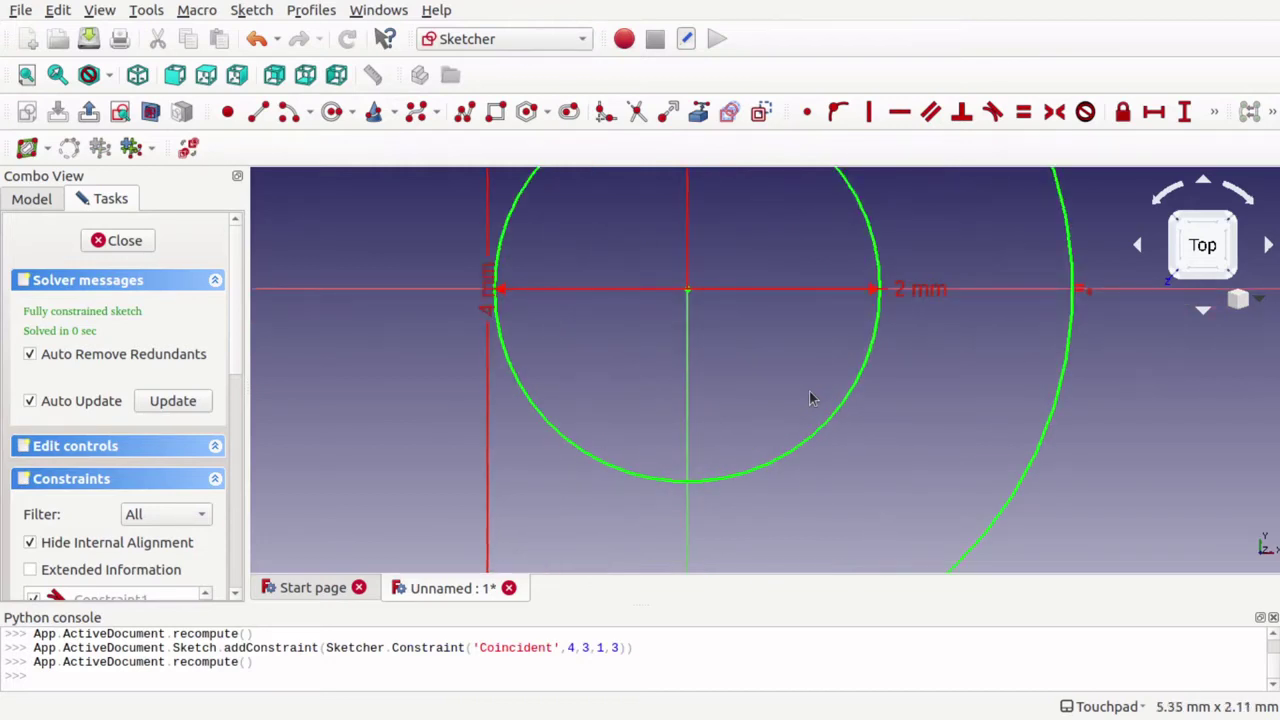
pyautogui.scroll(-10, 810, 398)
pyautogui.press('Left')
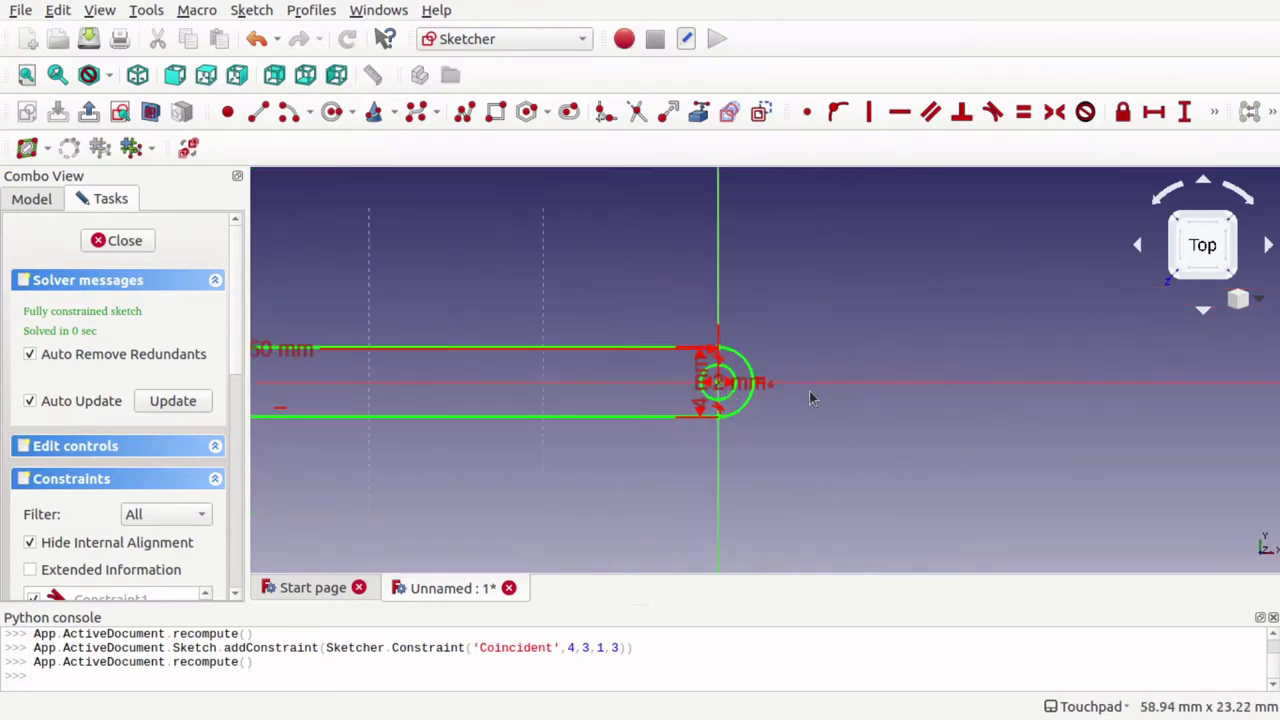
pyautogui.press('Right')
pyautogui.press('Right')
pyautogui.press('Right')
pyautogui.press('Right')
pyautogui.press('Left')
pyautogui.press('Right')
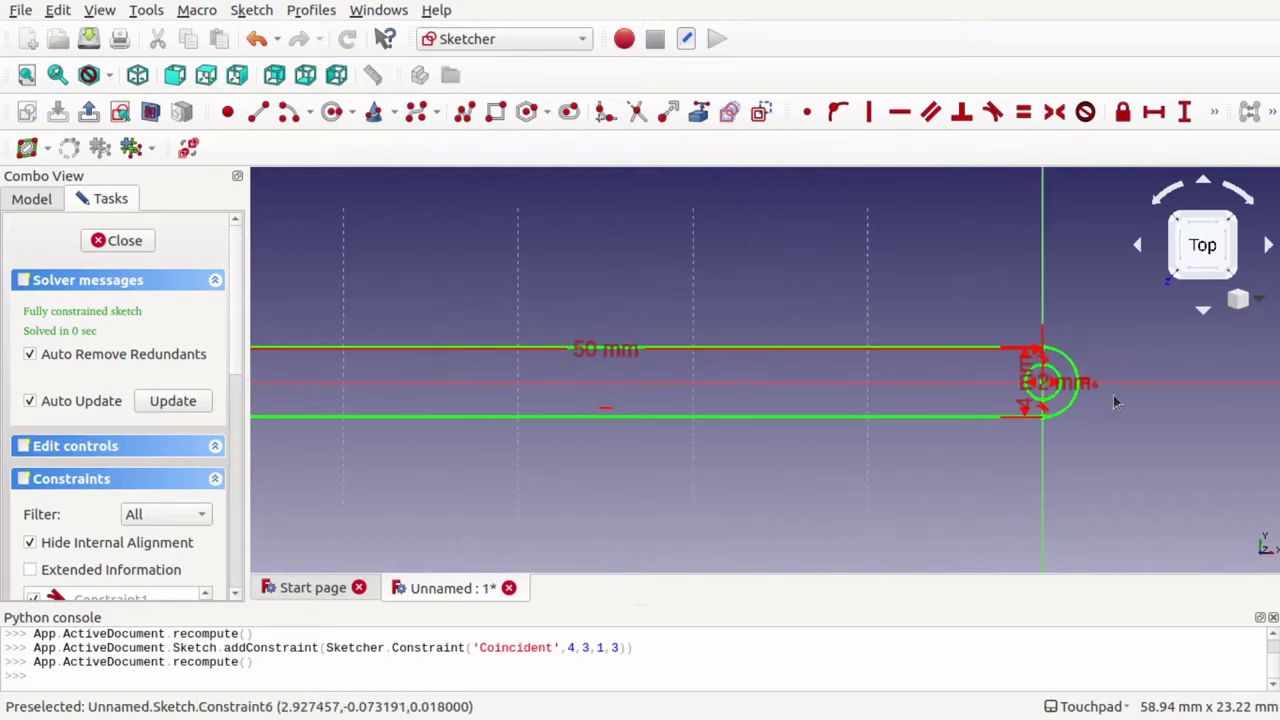
pyautogui.press('g')
pyautogui.press('l')
pyautogui.click(1043, 382)
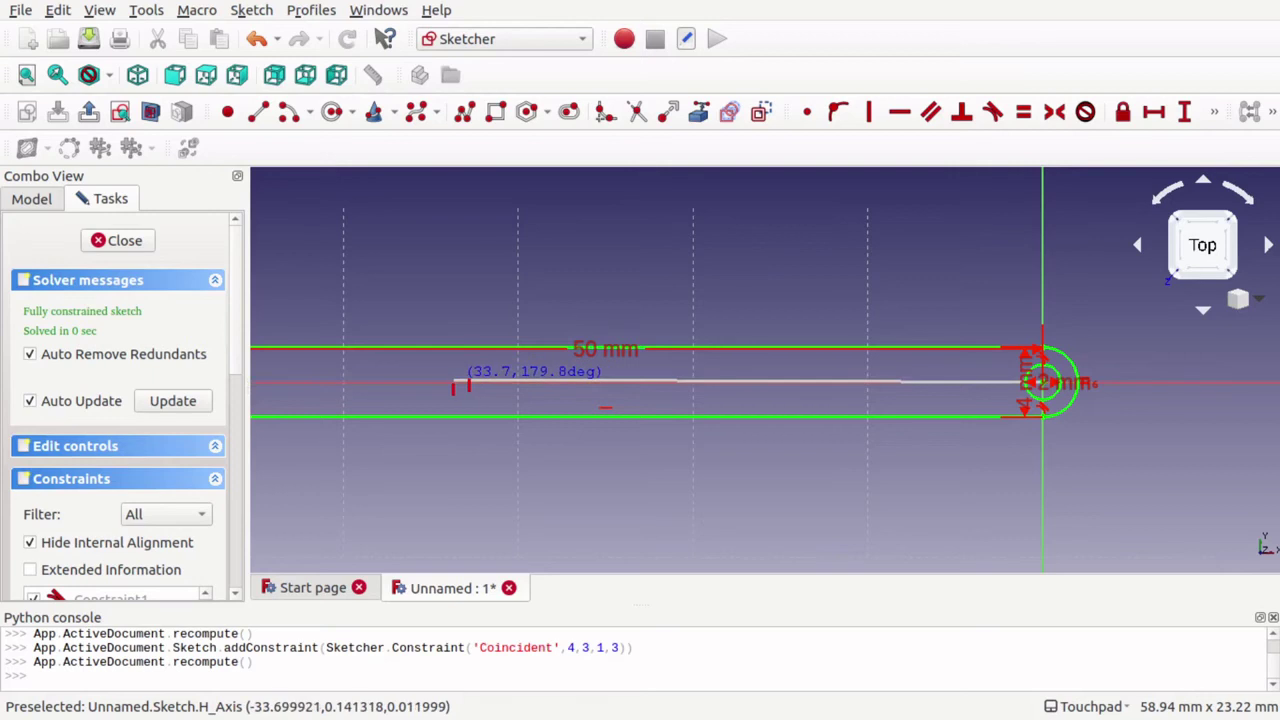
pyautogui.press('Left')
pyautogui.press('Right')
pyautogui.press('Right')
pyautogui.press('Right')
pyautogui.press('Right')
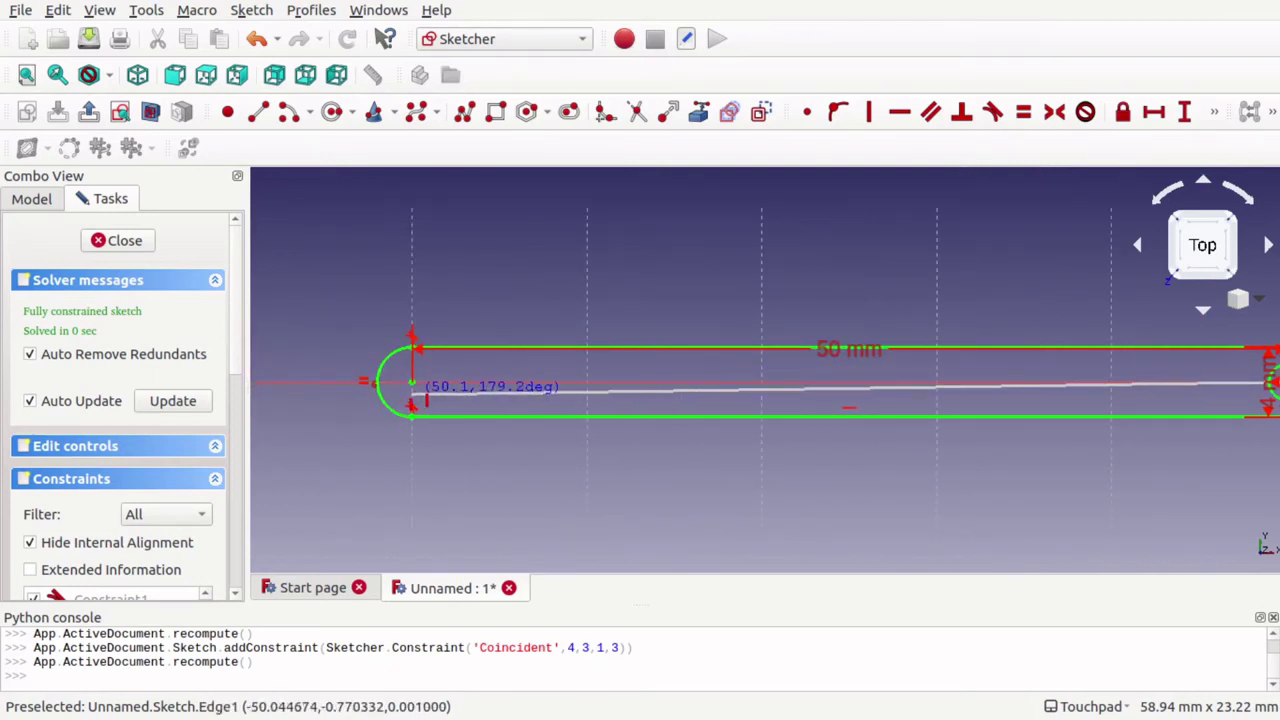
pyautogui.click(422, 393)
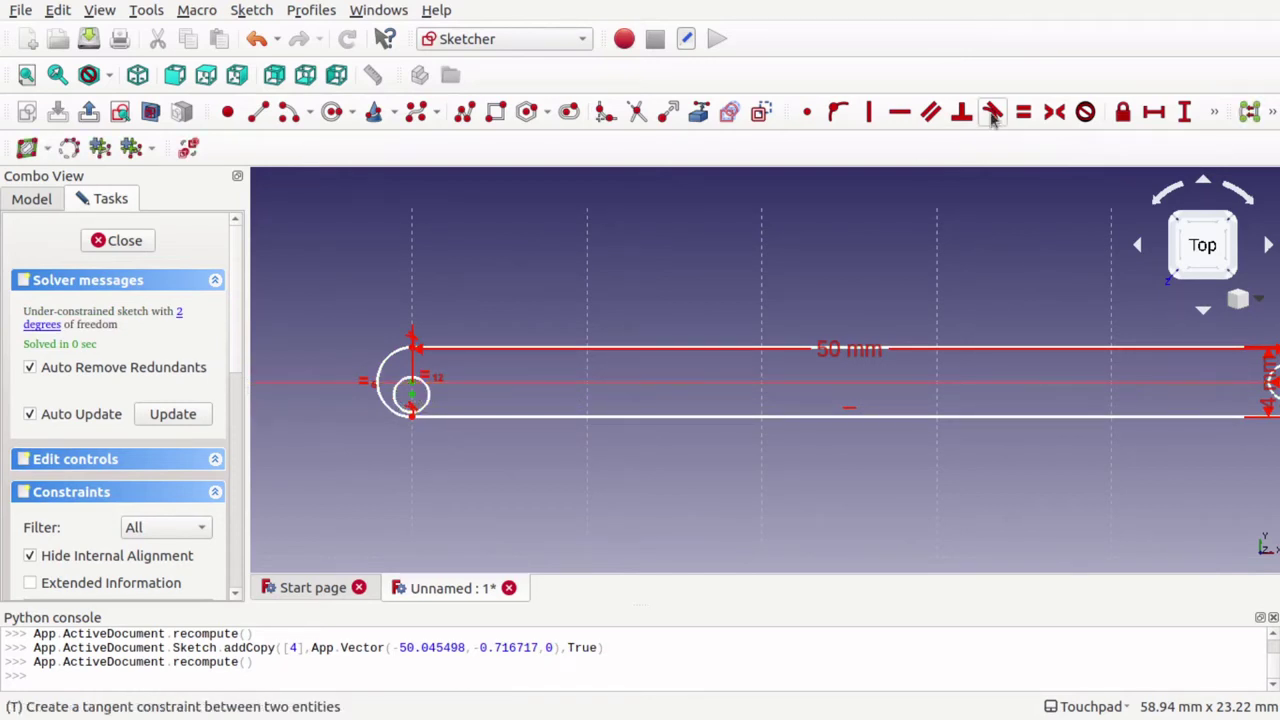
# Constrain the cloned circle's centre coincident with the centre point of the slot's left arc and close the sketch
pyautogui.click(410, 390)
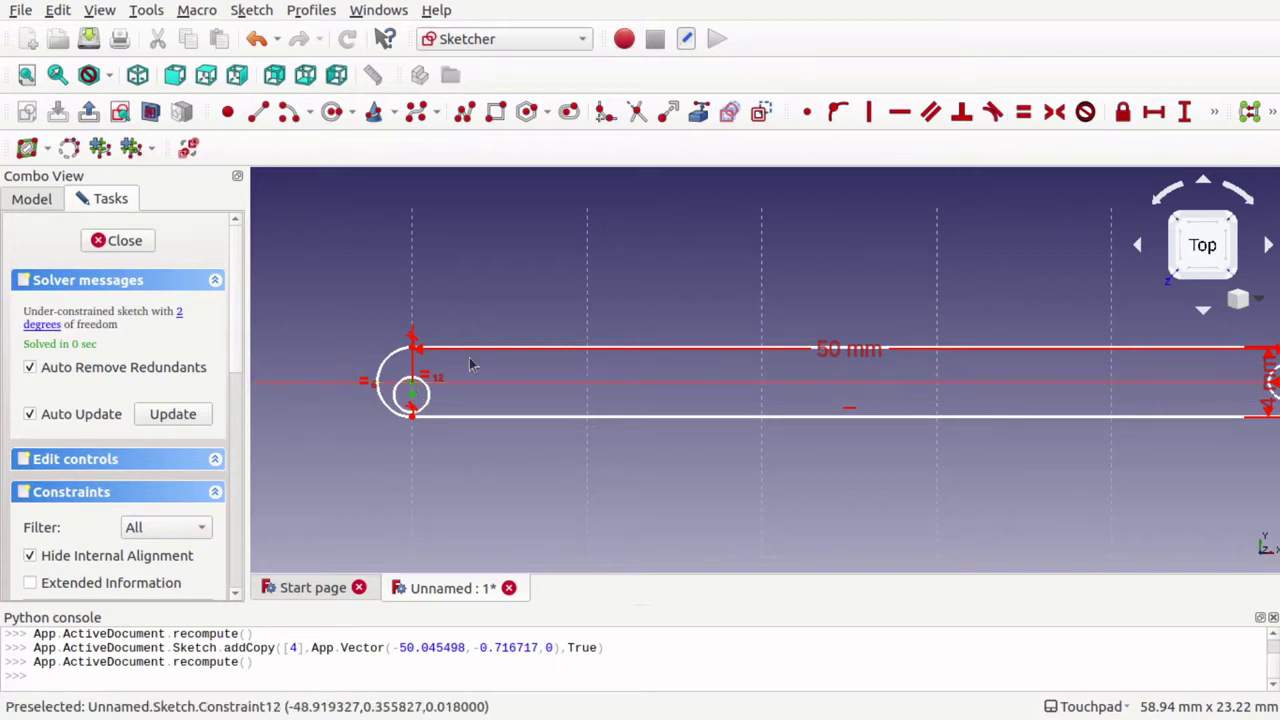
pyautogui.click(807, 112)
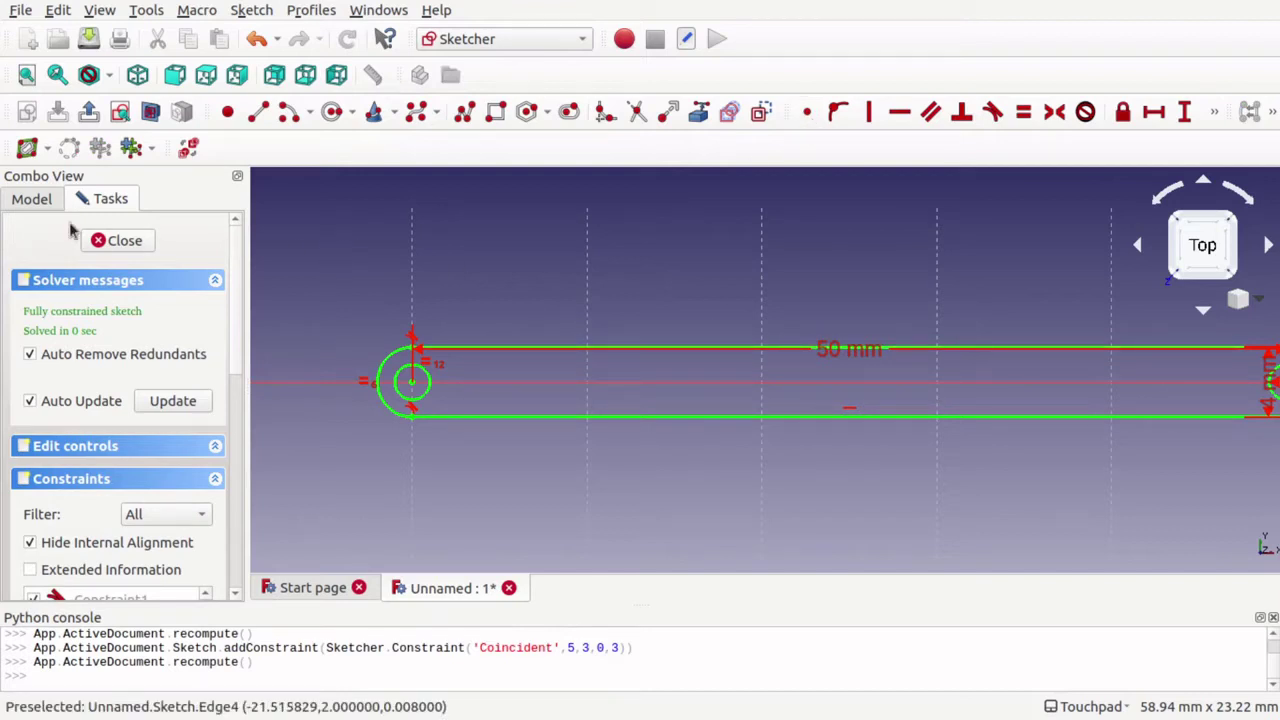
pyautogui.click(118, 241)
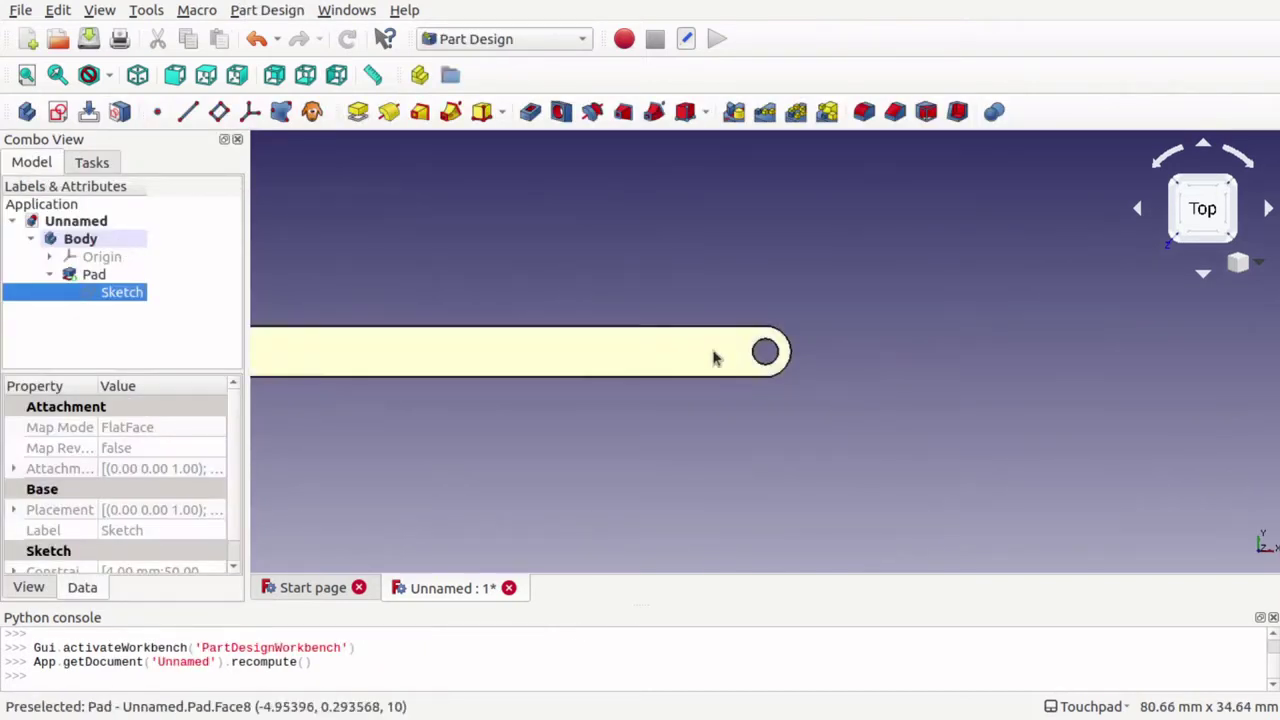
# Set the link pad's length to 2 mm
pyautogui.keyDown('shift'); pyautogui.moveTo(733, 334); pyautogui.dragTo(727, 394); pyautogui.keyUp('shift')
pyautogui.doubleClick(94, 275)
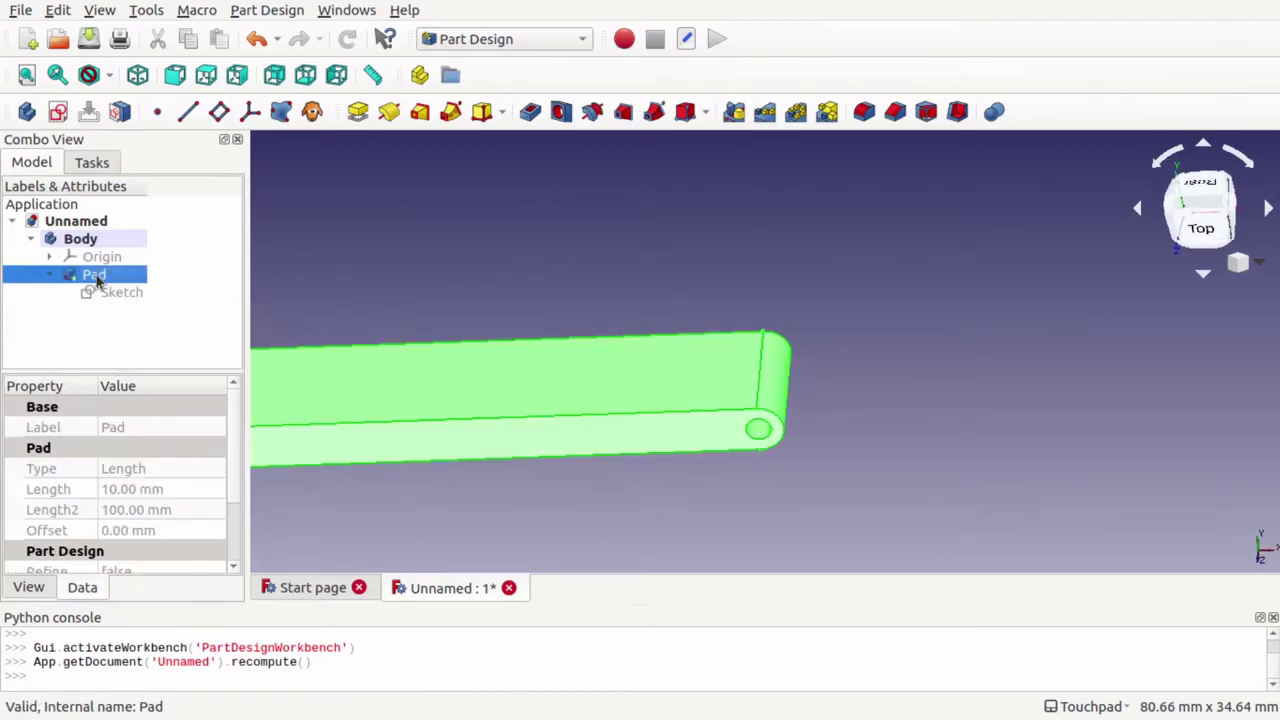
pyautogui.write('2')
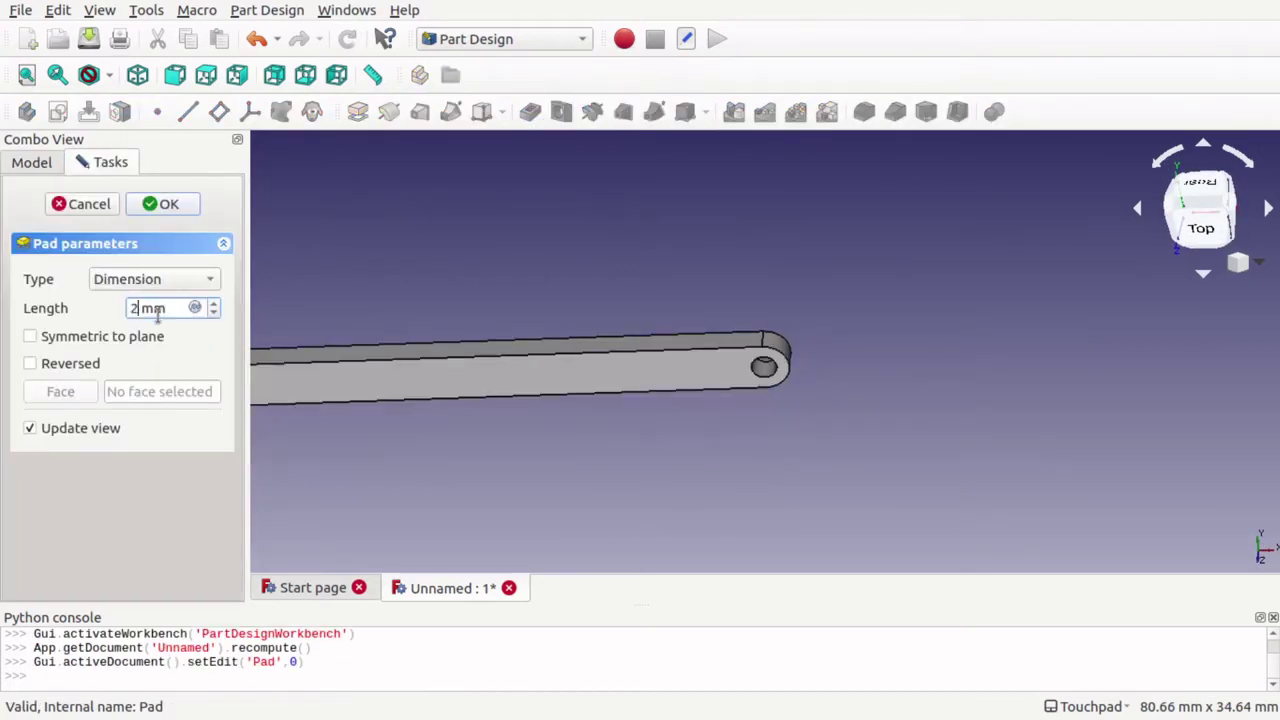
pyautogui.keyDown('shift'); pyautogui.moveTo(523, 290); pyautogui.dragTo(514, 382); pyautogui.keyUp('shift')
pyautogui.keyDown('shift'); pyautogui.moveTo(514, 382); pyautogui.dragTo(520, 350); pyautogui.keyUp('shift')
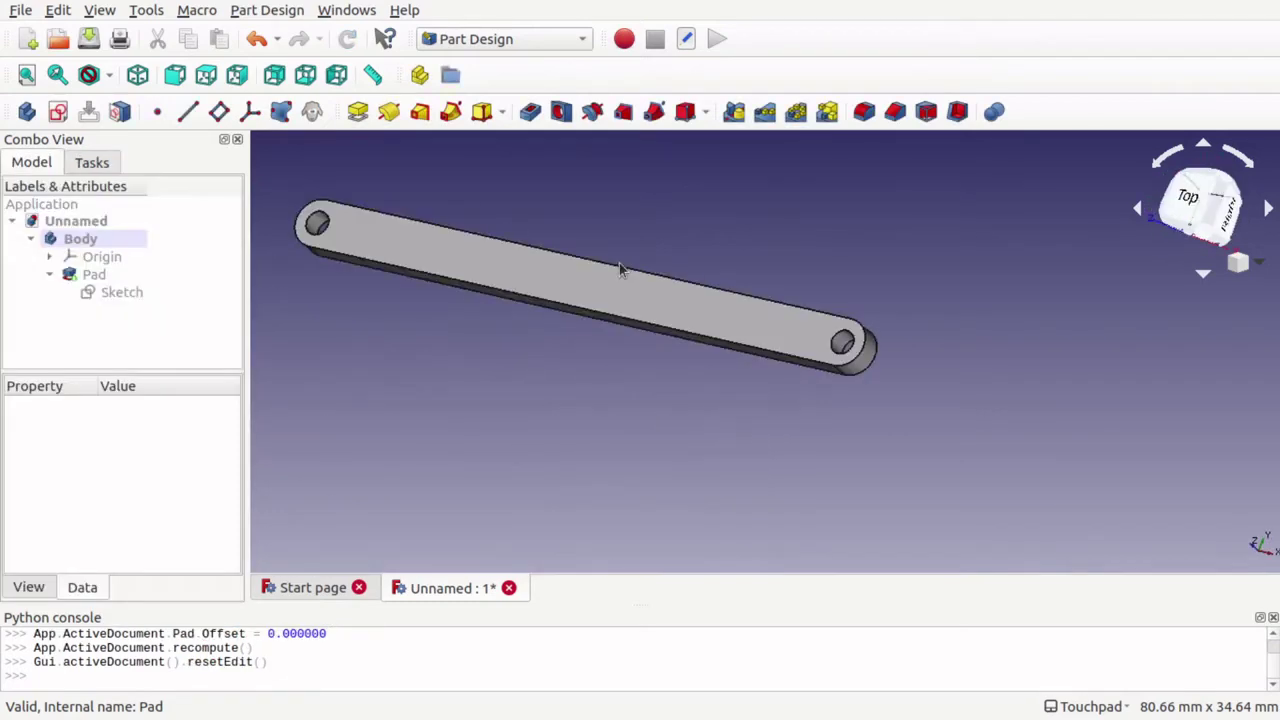
pyautogui.press('Right')
pyautogui.press('Right')
pyautogui.press('Left')
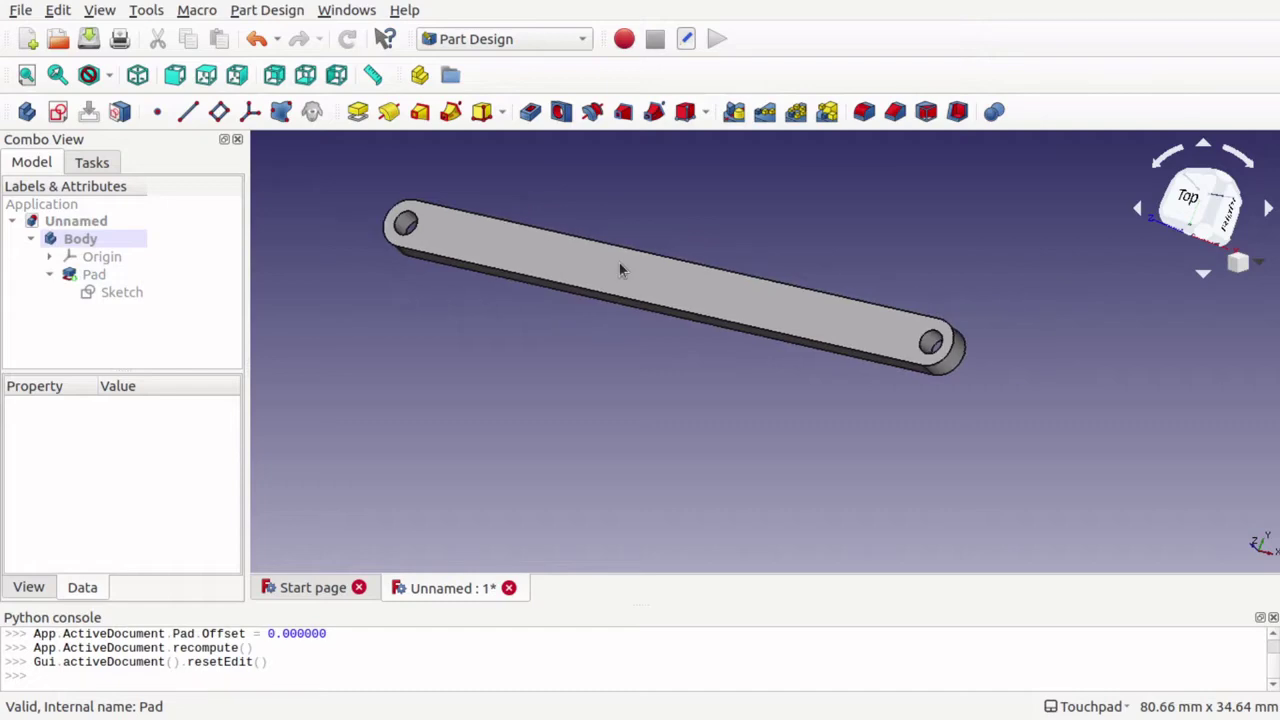
pyautogui.moveTo(740, 250)
pyautogui.keyDown('shift'); pyautogui.mouseDown()
pyautogui.moveTo(757, 357)
pyautogui.moveTo(749, 186)
pyautogui.moveTo(678, 277)
pyautogui.moveTo(737, 209)
pyautogui.moveTo(728, 233)
pyautogui.mouseUp(); pyautogui.keyUp('shift')
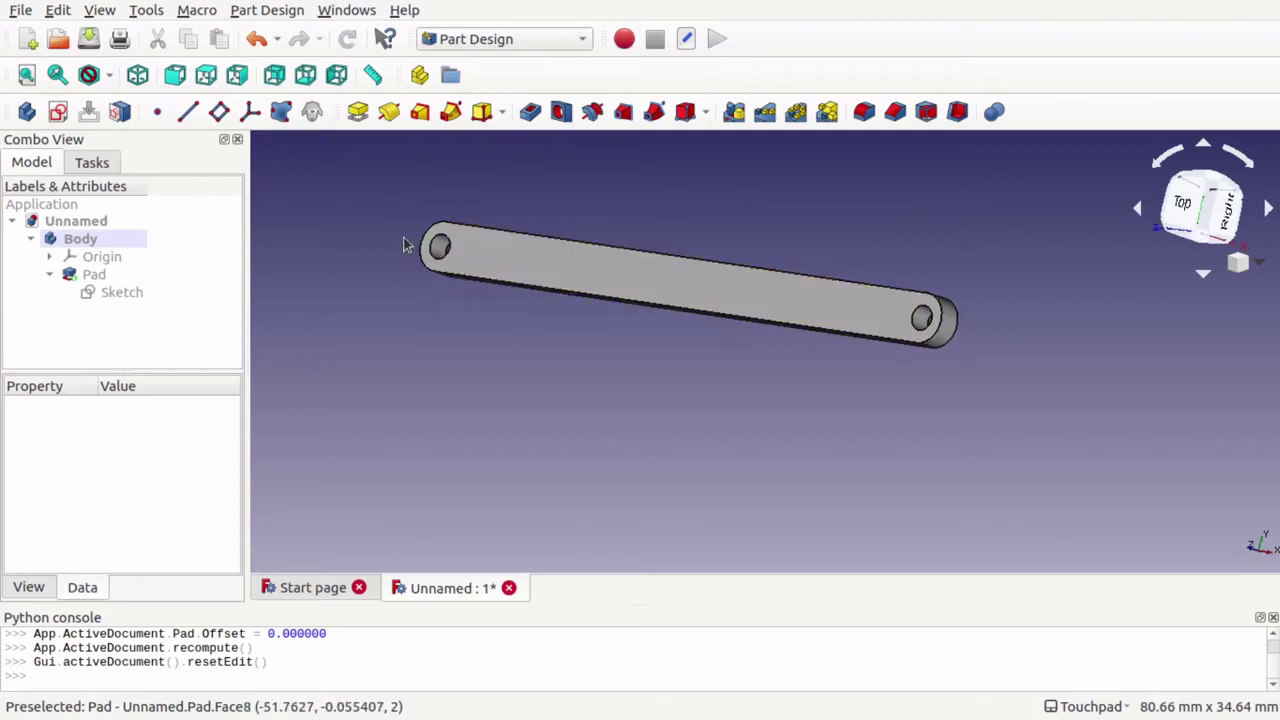
# Save the link document as link50mm and close the Python console
pyautogui.click(21, 12)
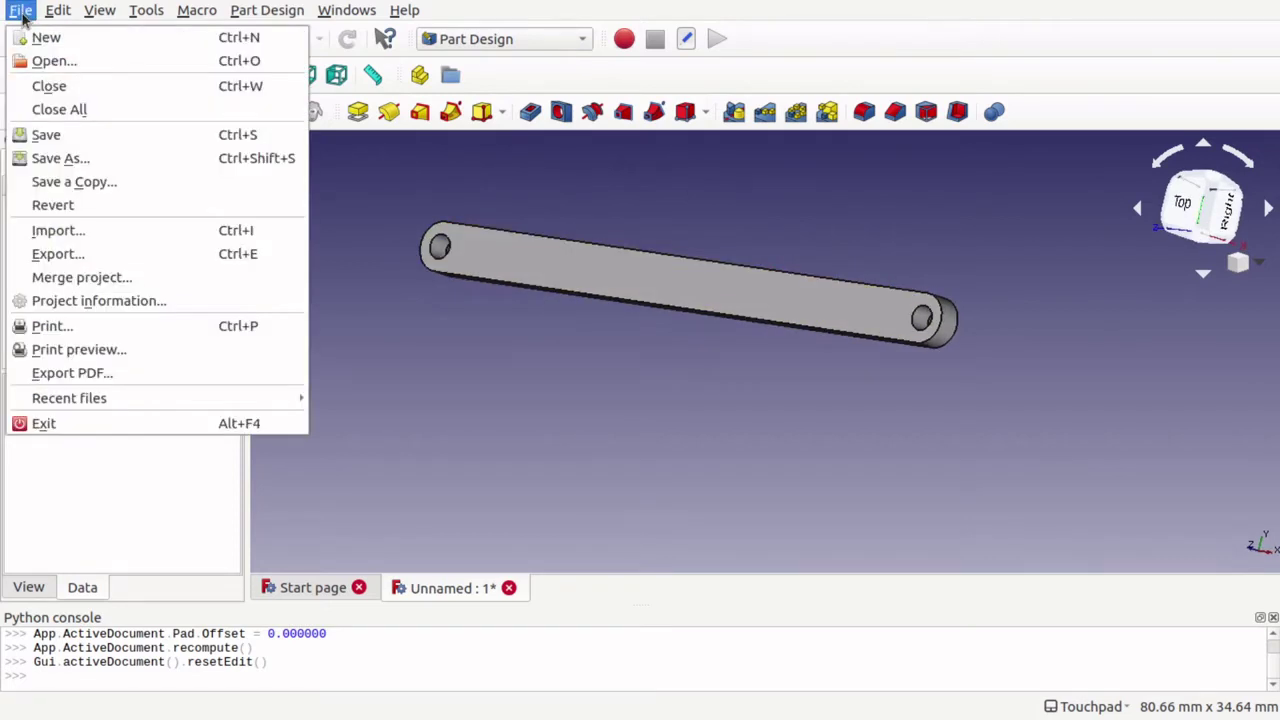
pyautogui.click(86, 158)
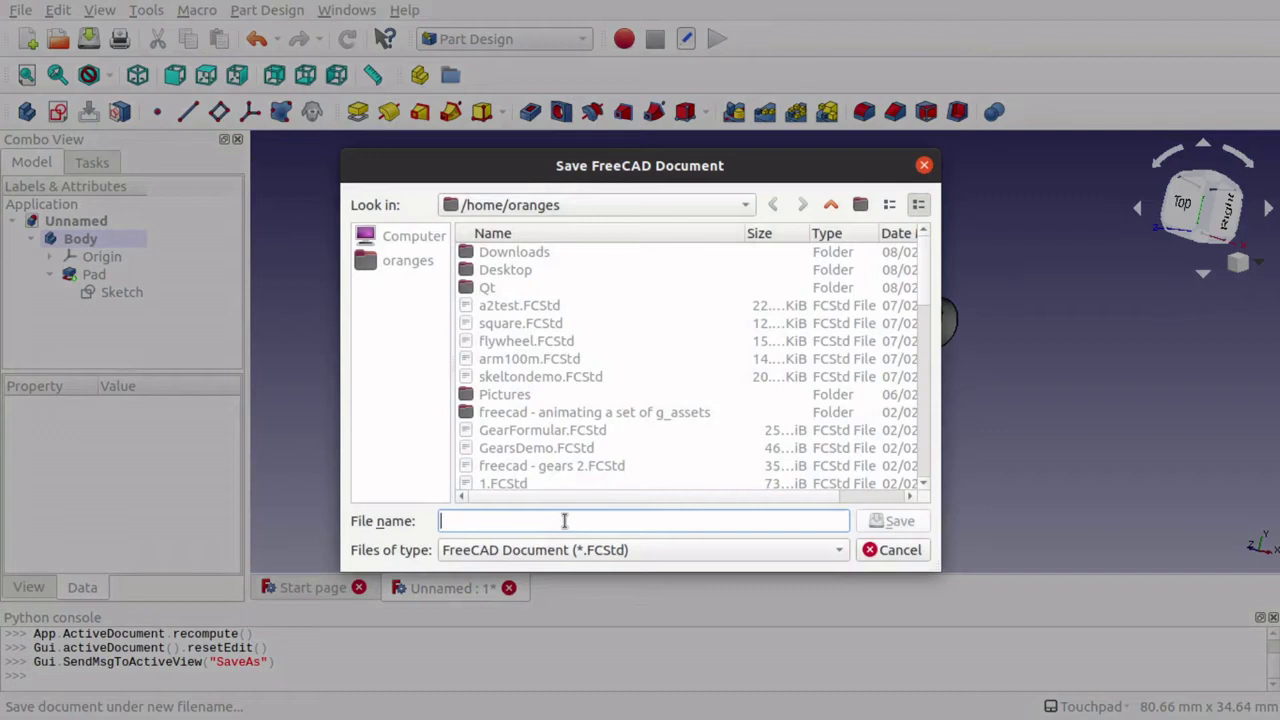
pyautogui.write('link')
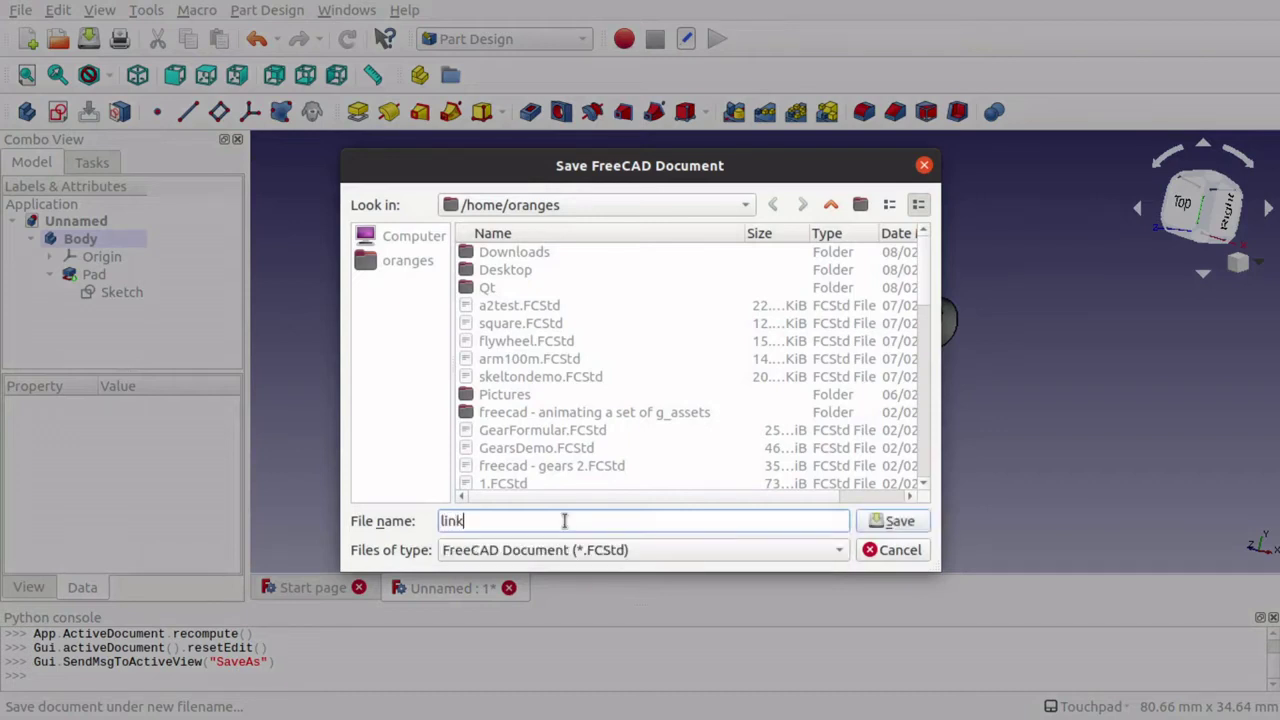
pyautogui.press('BackSpace')
pyautogui.press('BackSpace')
pyautogui.write('n')
pyautogui.click(897, 521)
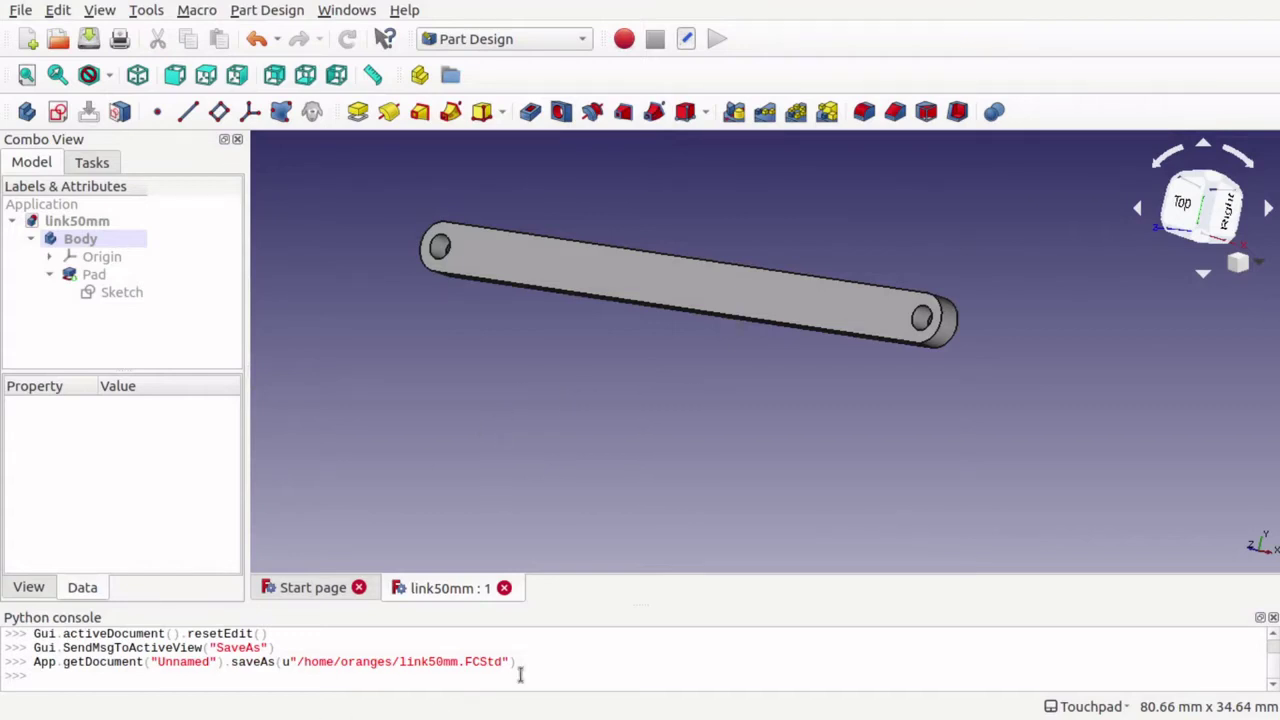
pyautogui.click(1273, 617)
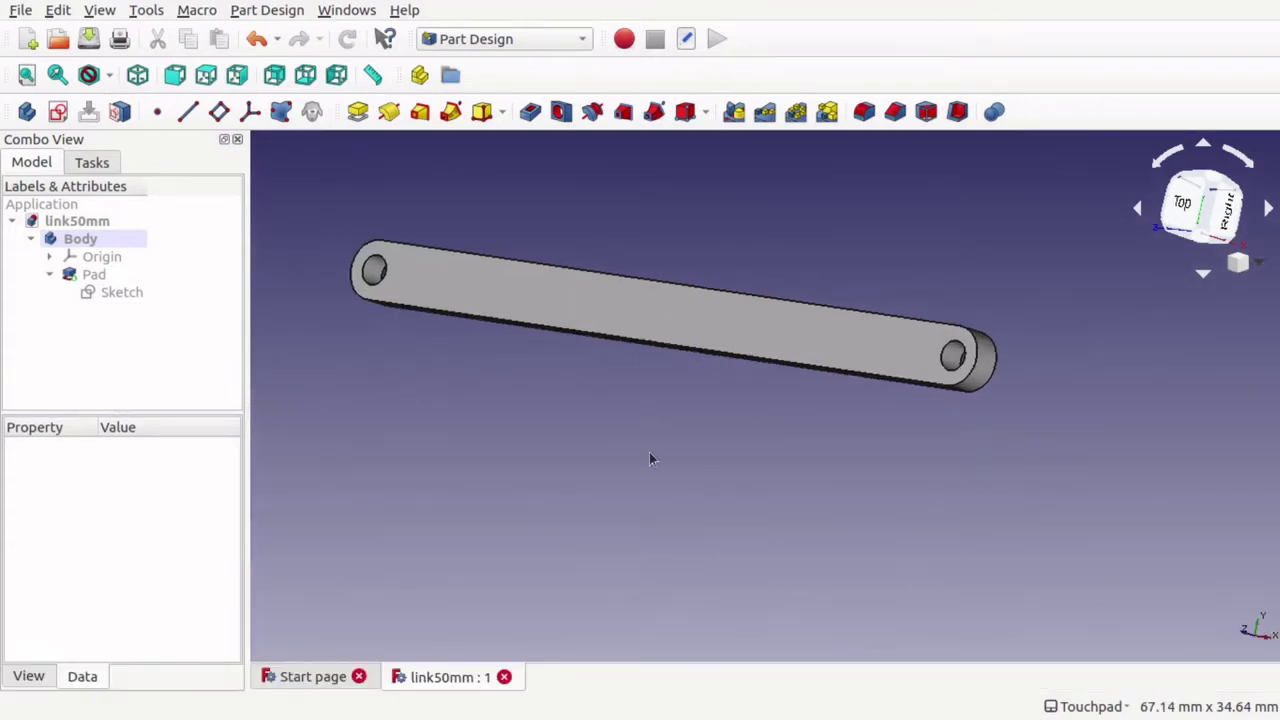
pyautogui.keyDown('shift'); pyautogui.moveTo(424, 423); pyautogui.dragTo(450, 437); pyautogui.keyUp('shift')
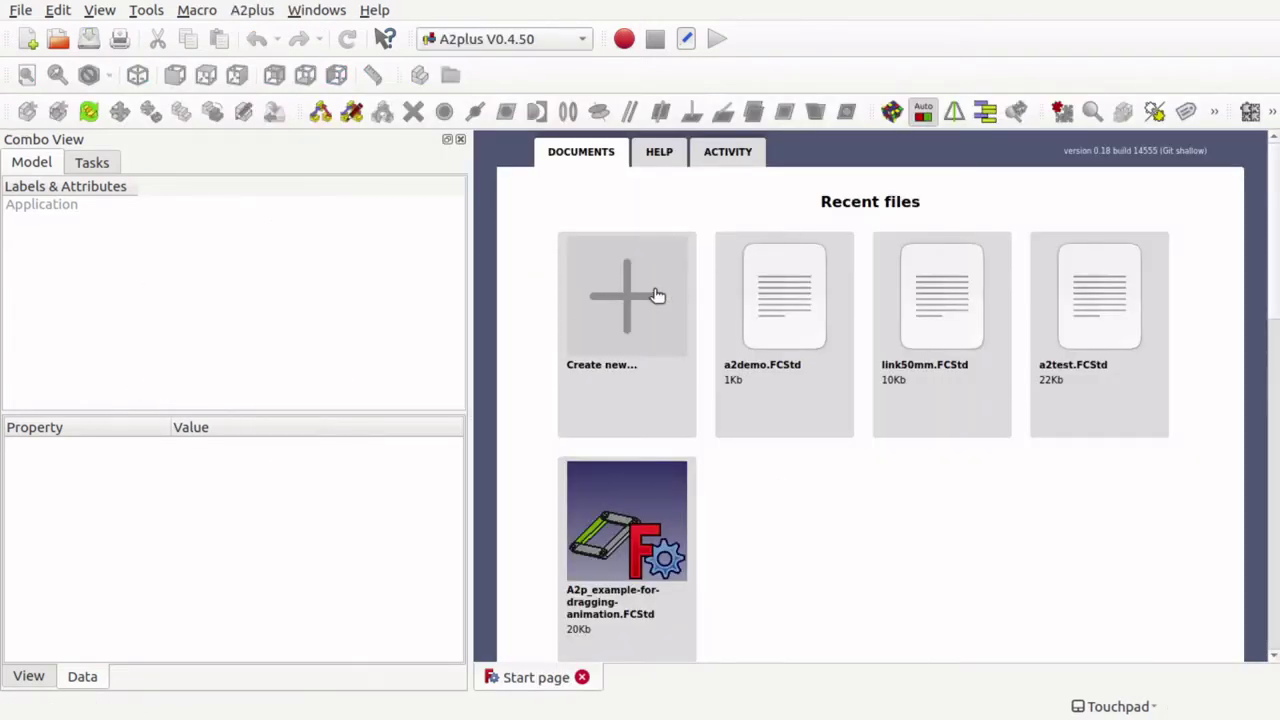
# Create a new empty document for the assembly in the A2plus workbench
pyautogui.click(628, 357)
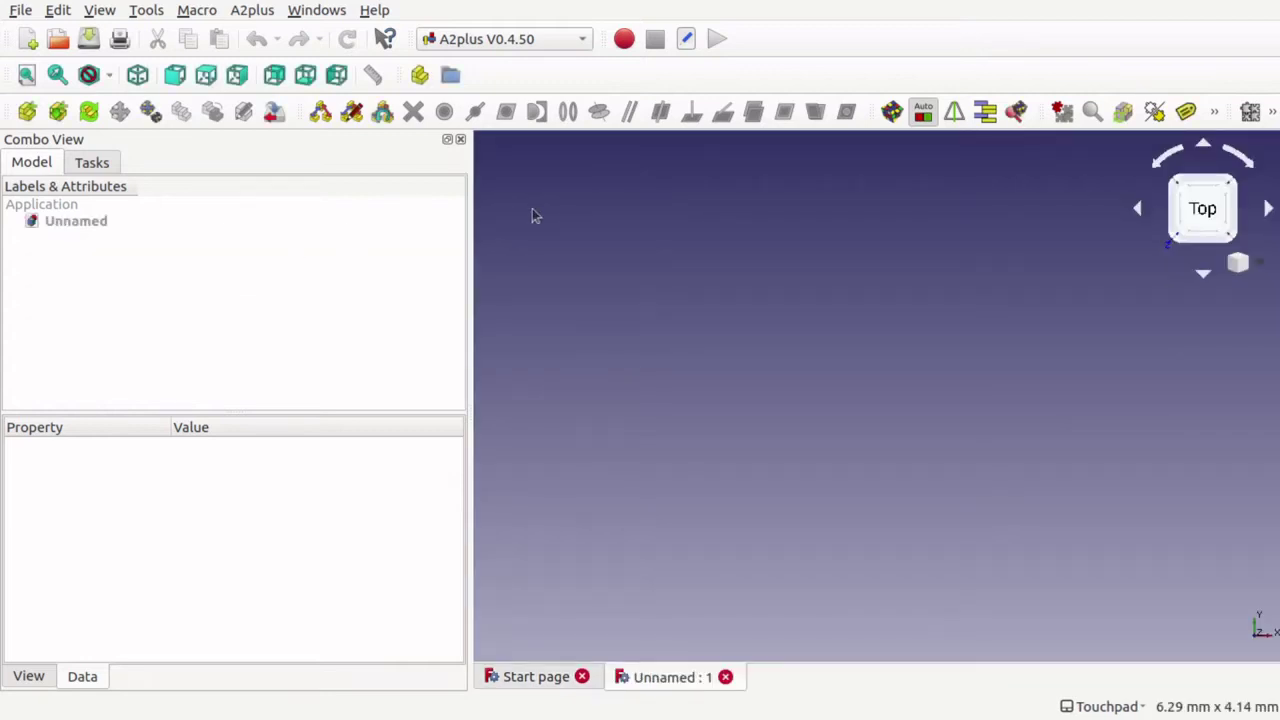
pyautogui.click(515, 46)
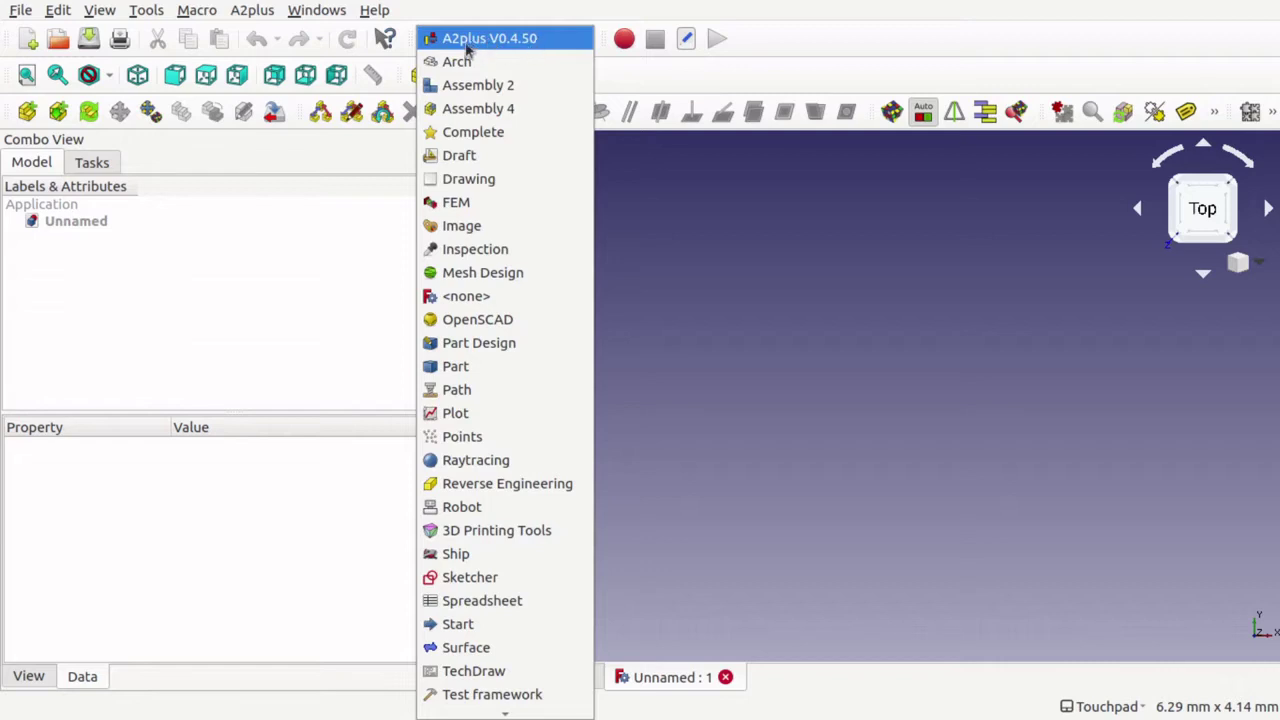
pyautogui.click(528, 45)
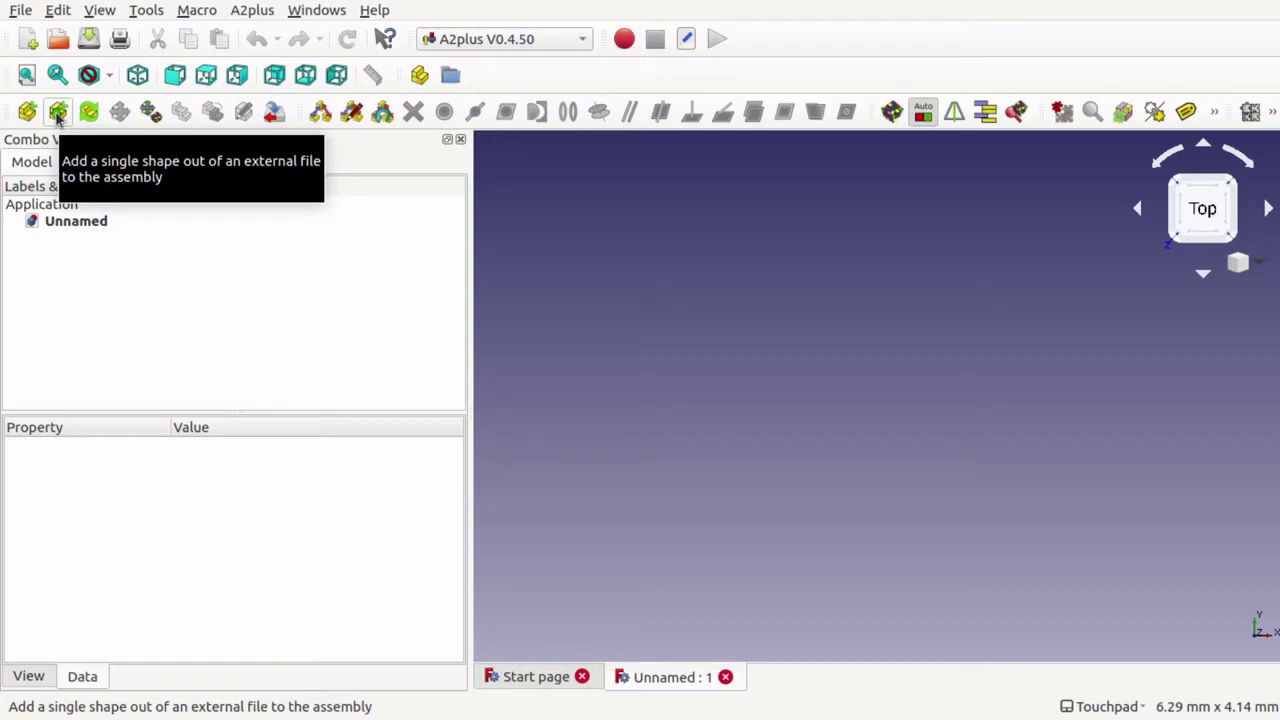
# Start adding a single external shape and save the empty assembly as a2demo.FCStd, replacing the existing file
pyautogui.click(248, 11)
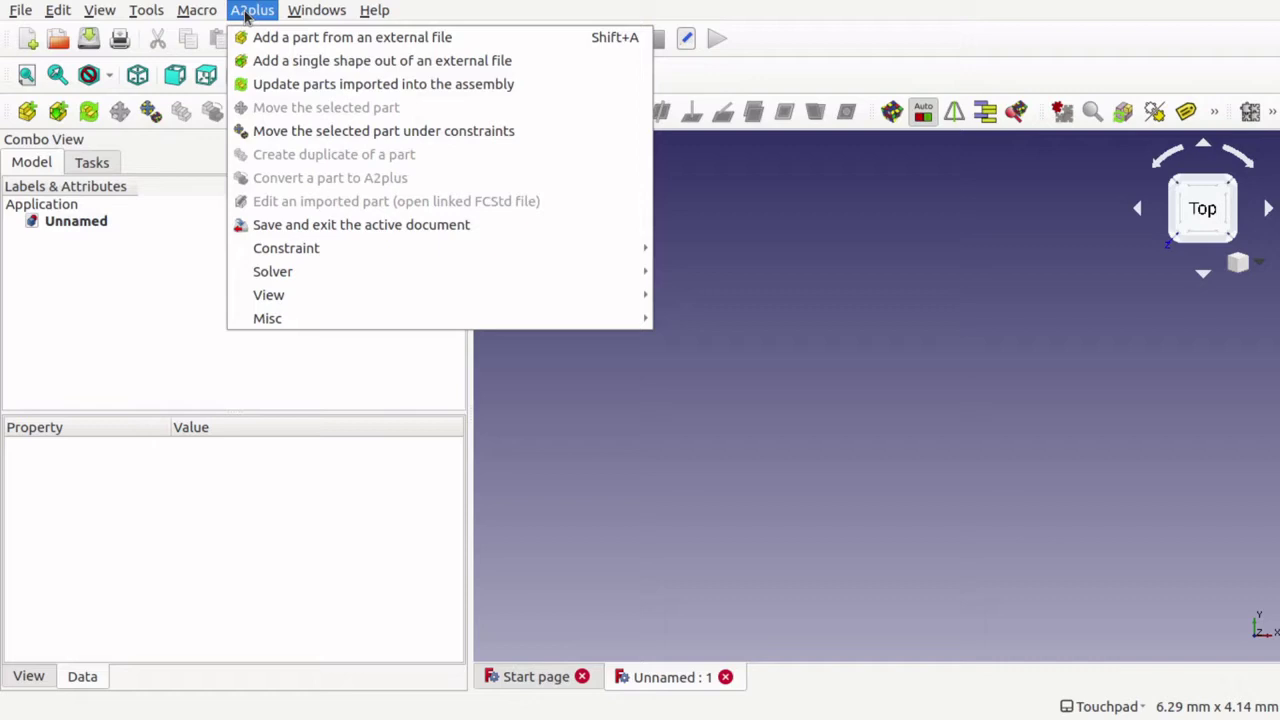
pyautogui.click(434, 64)
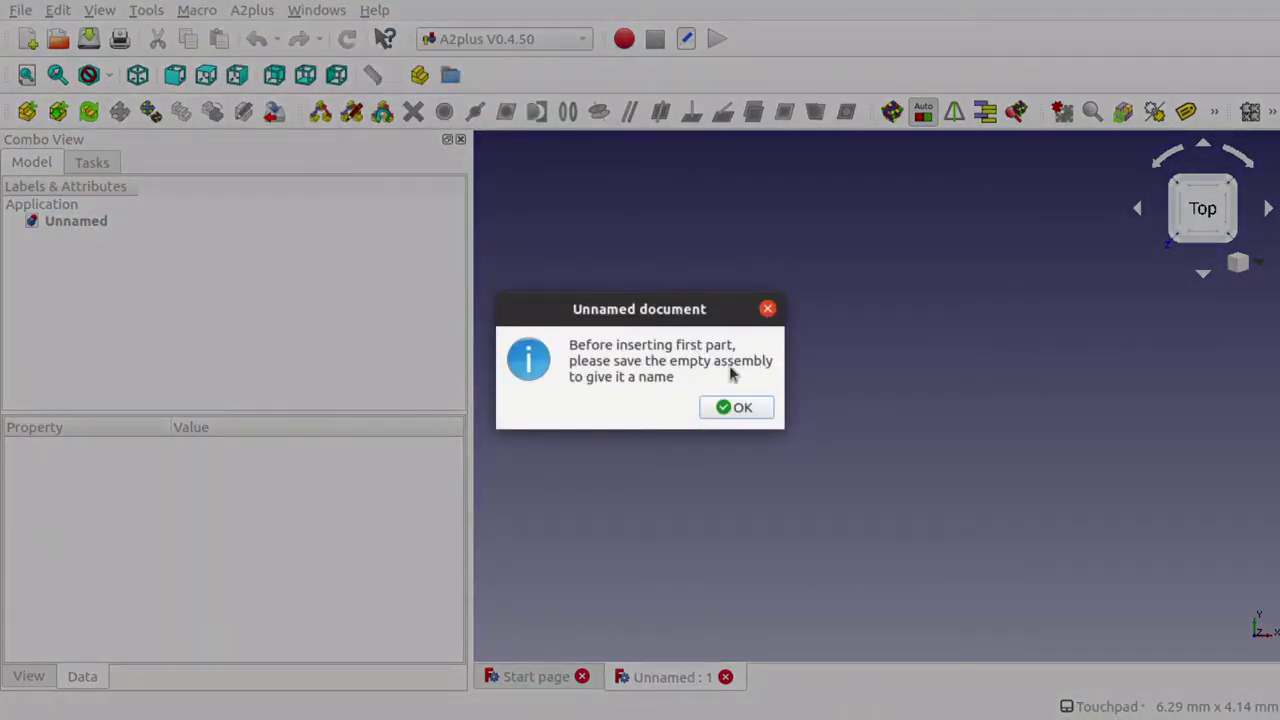
pyautogui.click(743, 407)
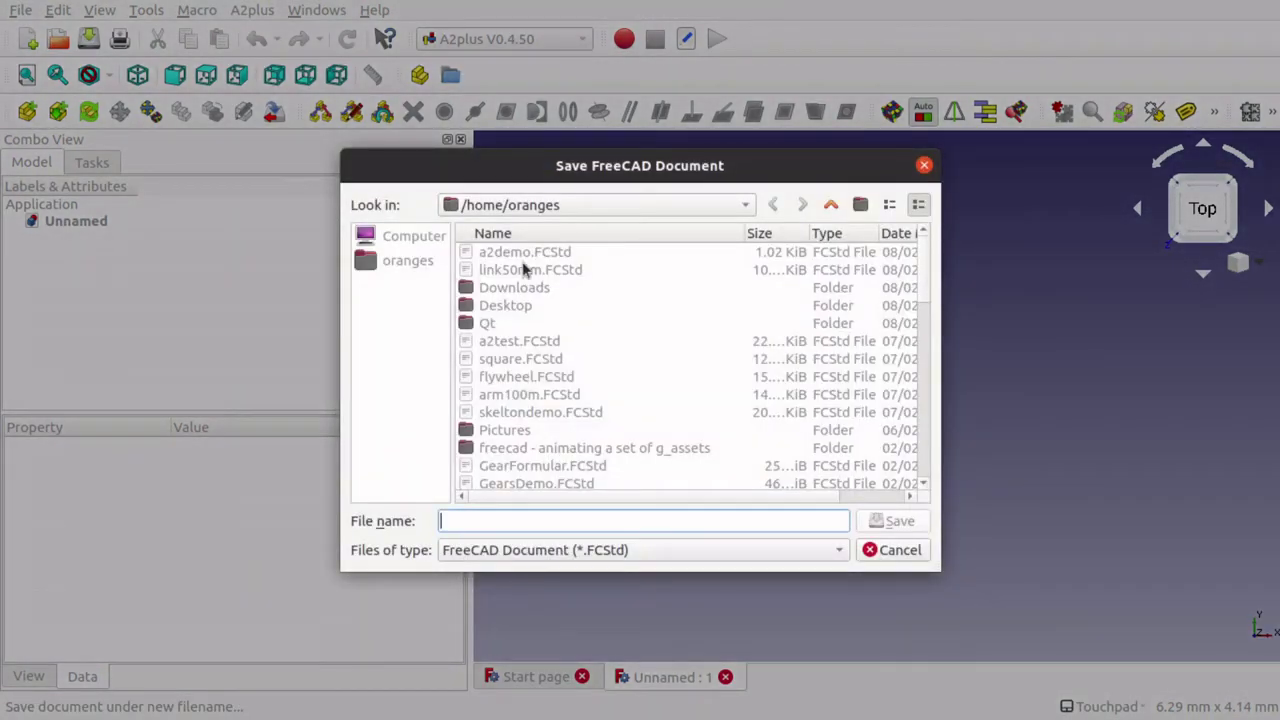
pyautogui.doubleClick(523, 253)
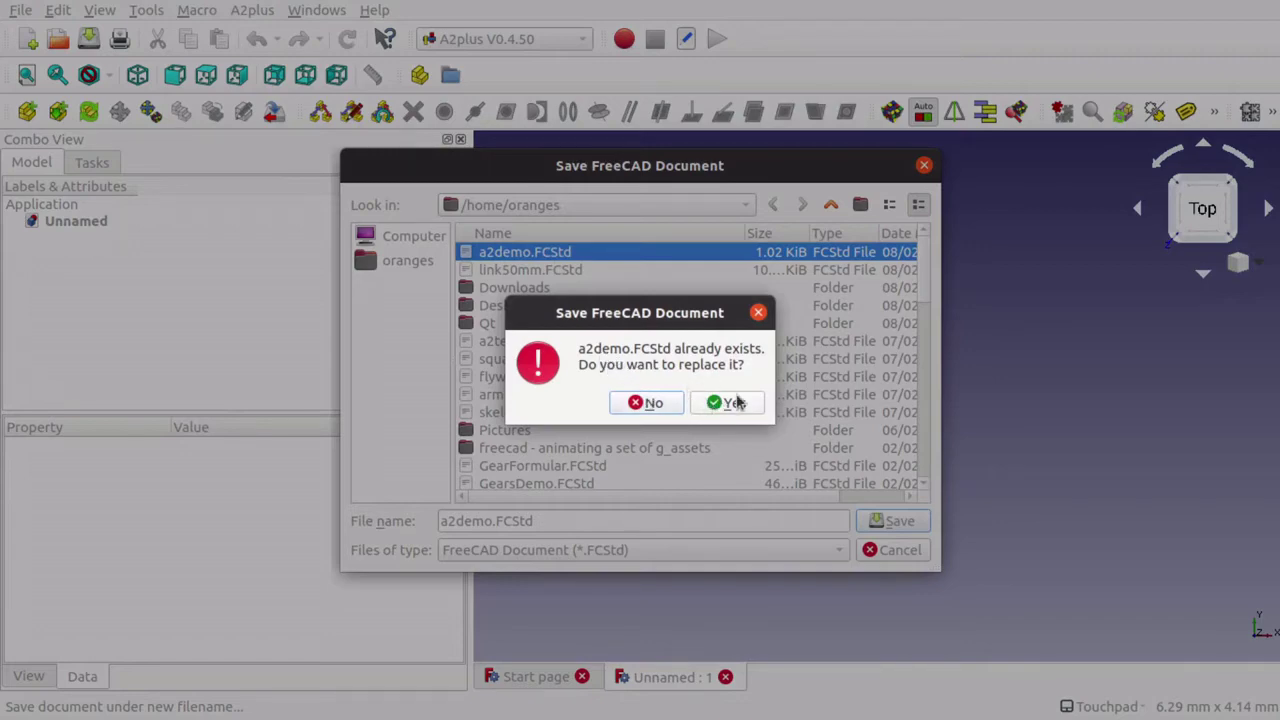
pyautogui.click(733, 403)
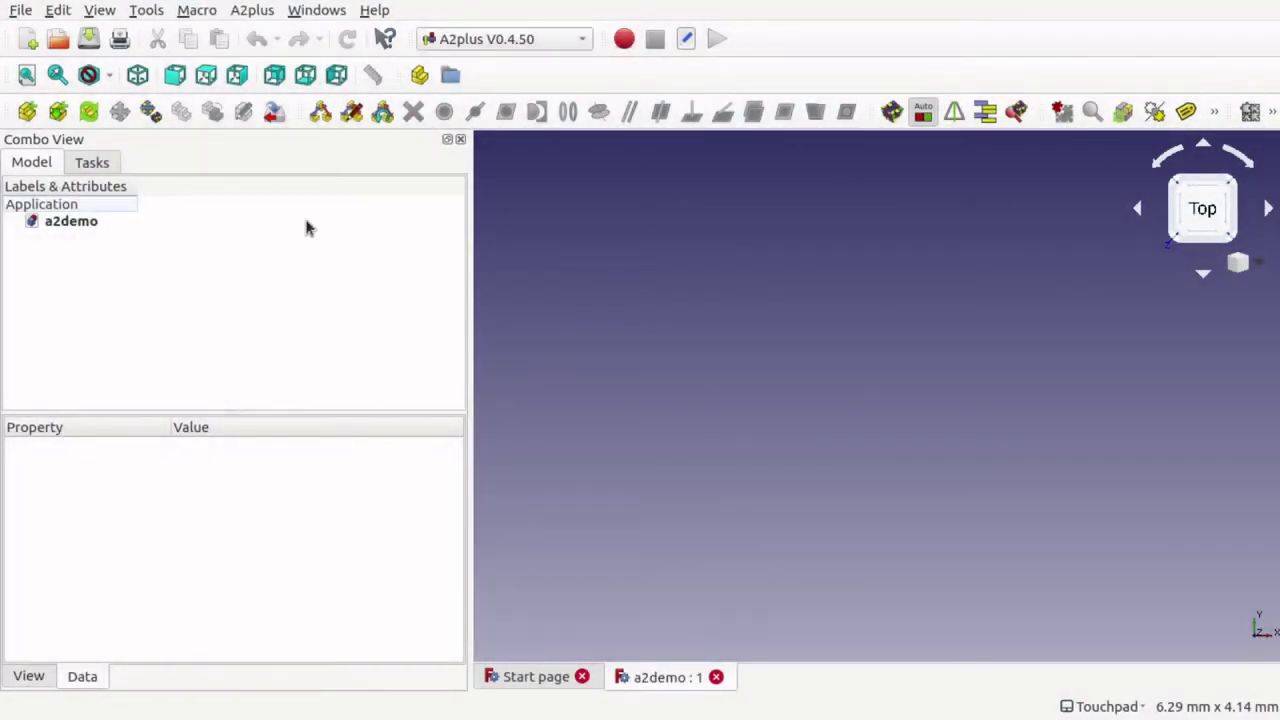
# Import the Body shape from link50mm.FCStd into the a2demo assembly as a single shape
pyautogui.click(57, 113)
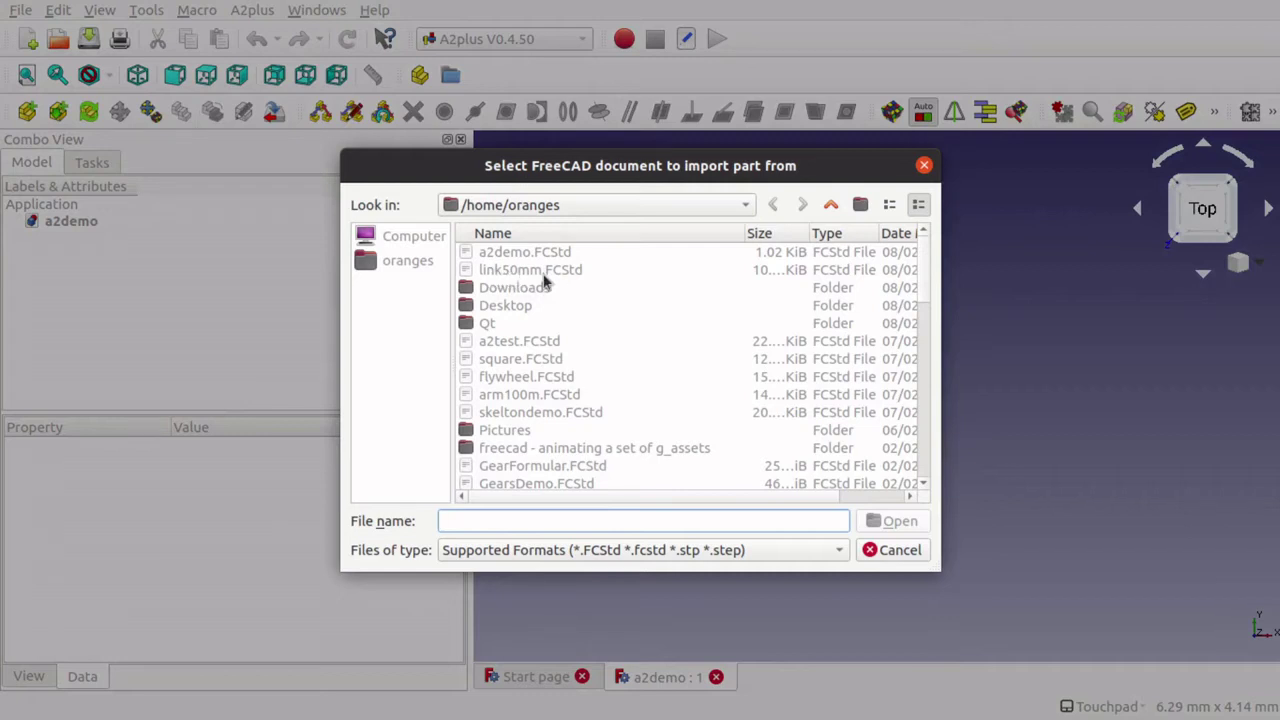
pyautogui.click(524, 273)
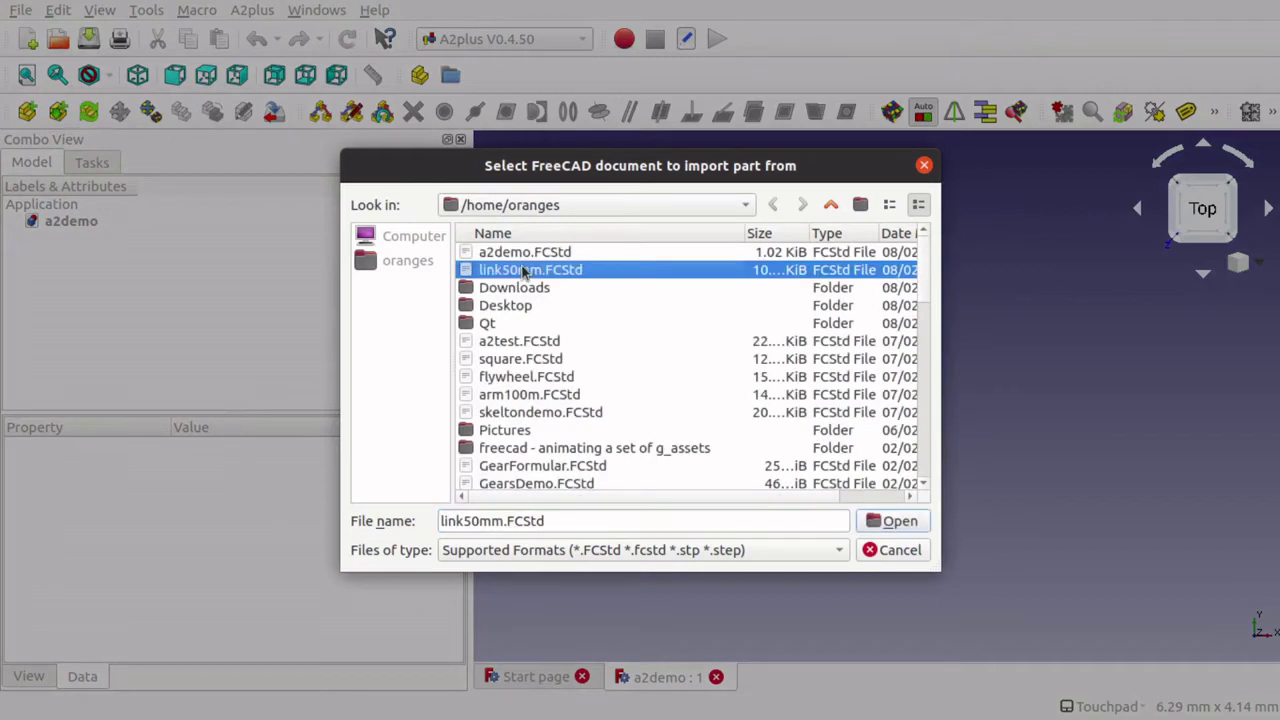
pyautogui.click(896, 521)
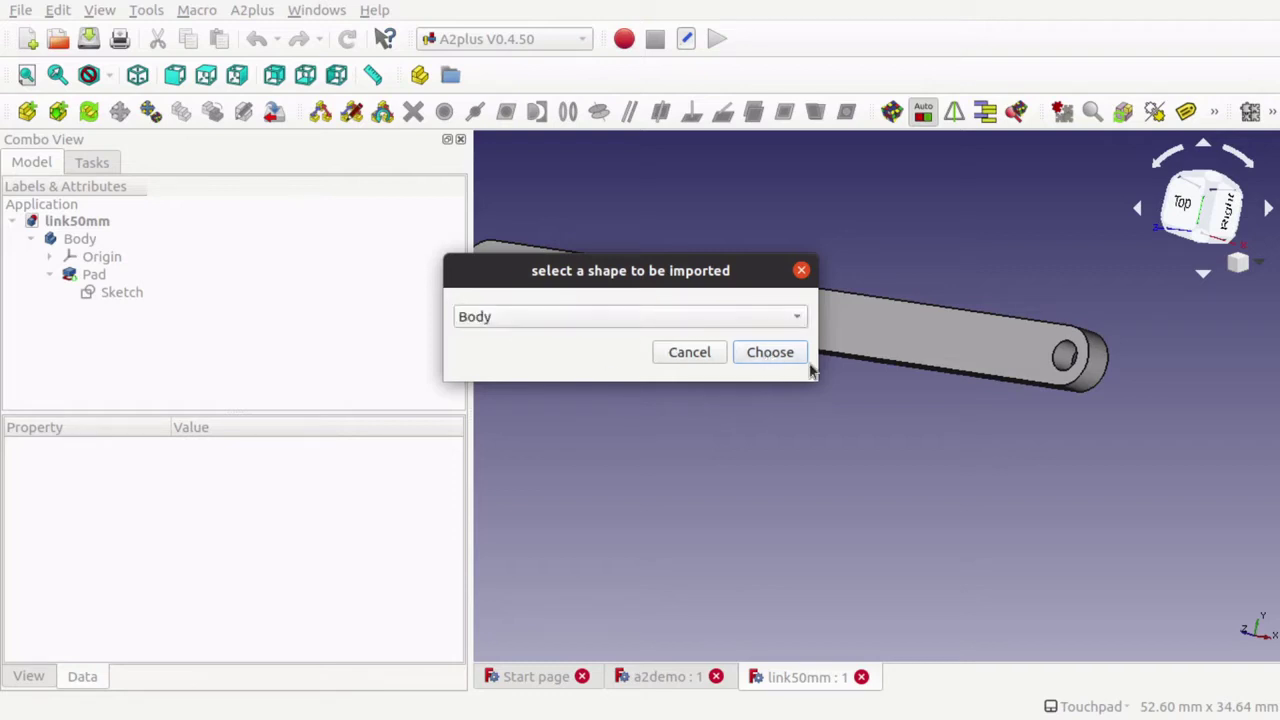
pyautogui.click(770, 353)
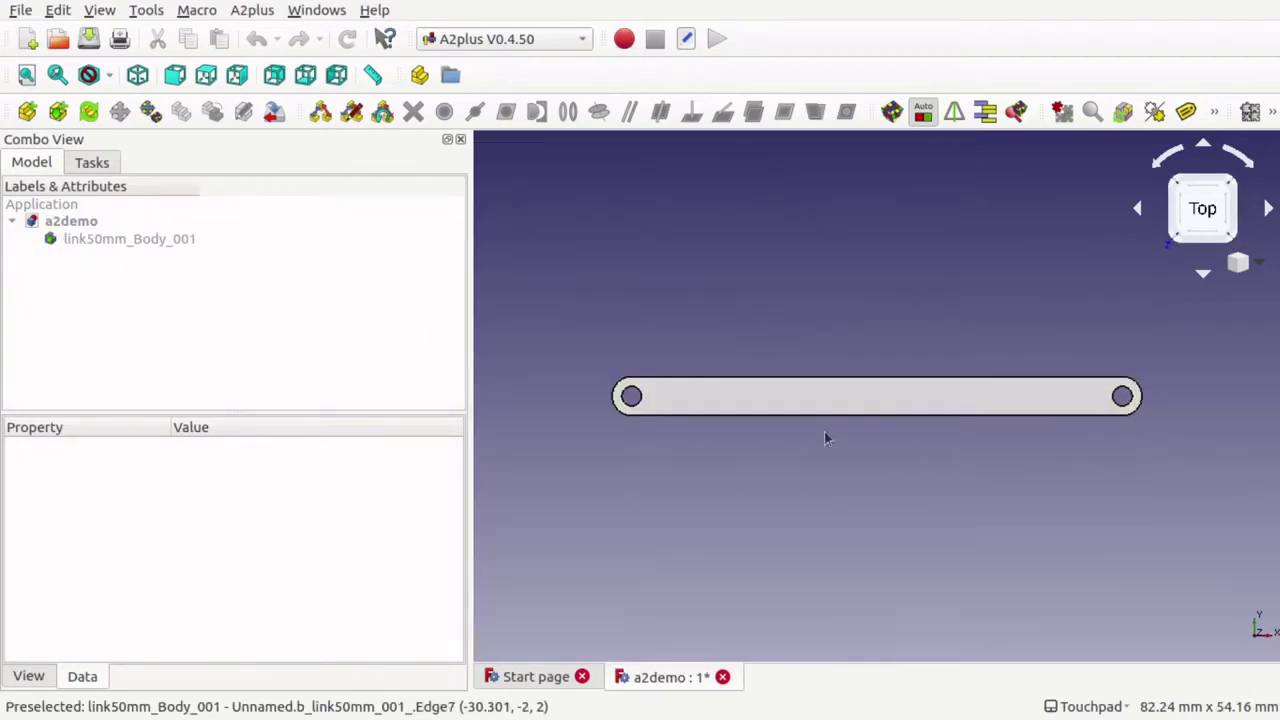
# Select the imported link and examine its fixed Position property and the available options
pyautogui.keyDown('alt'); pyautogui.moveTo(877, 260); pyautogui.dragTo(634, 437); pyautogui.keyUp('alt')
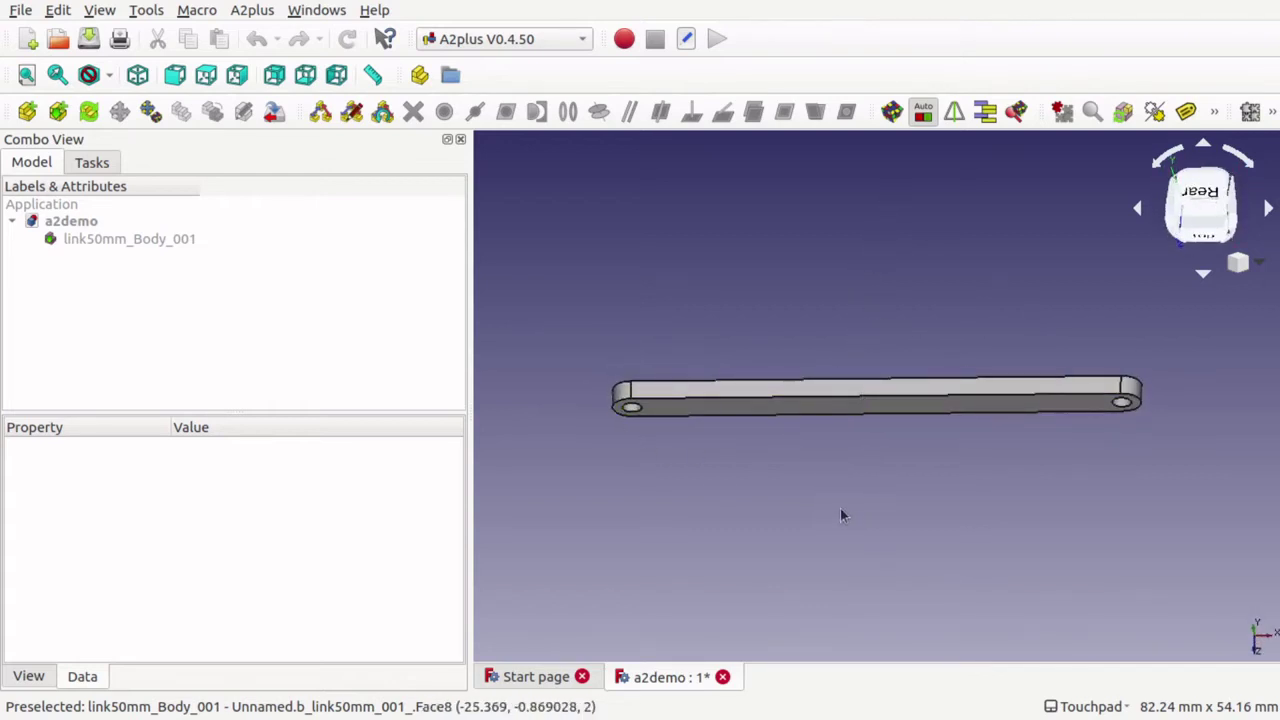
pyautogui.keyDown('alt'); pyautogui.moveTo(843, 514); pyautogui.dragTo(822, 429); pyautogui.keyUp('alt')
pyautogui.click(767, 402)
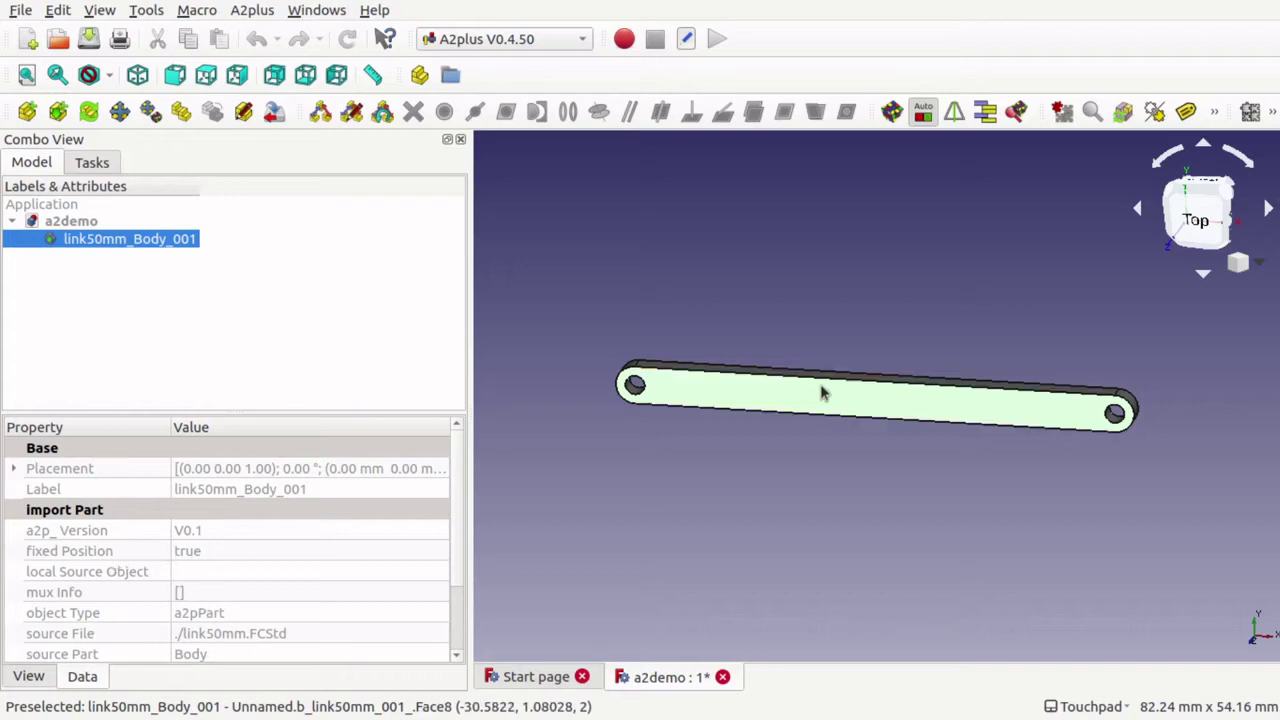
pyautogui.keyDown('alt'); pyautogui.moveTo(823, 391); pyautogui.dragTo(790, 374); pyautogui.keyUp('alt')
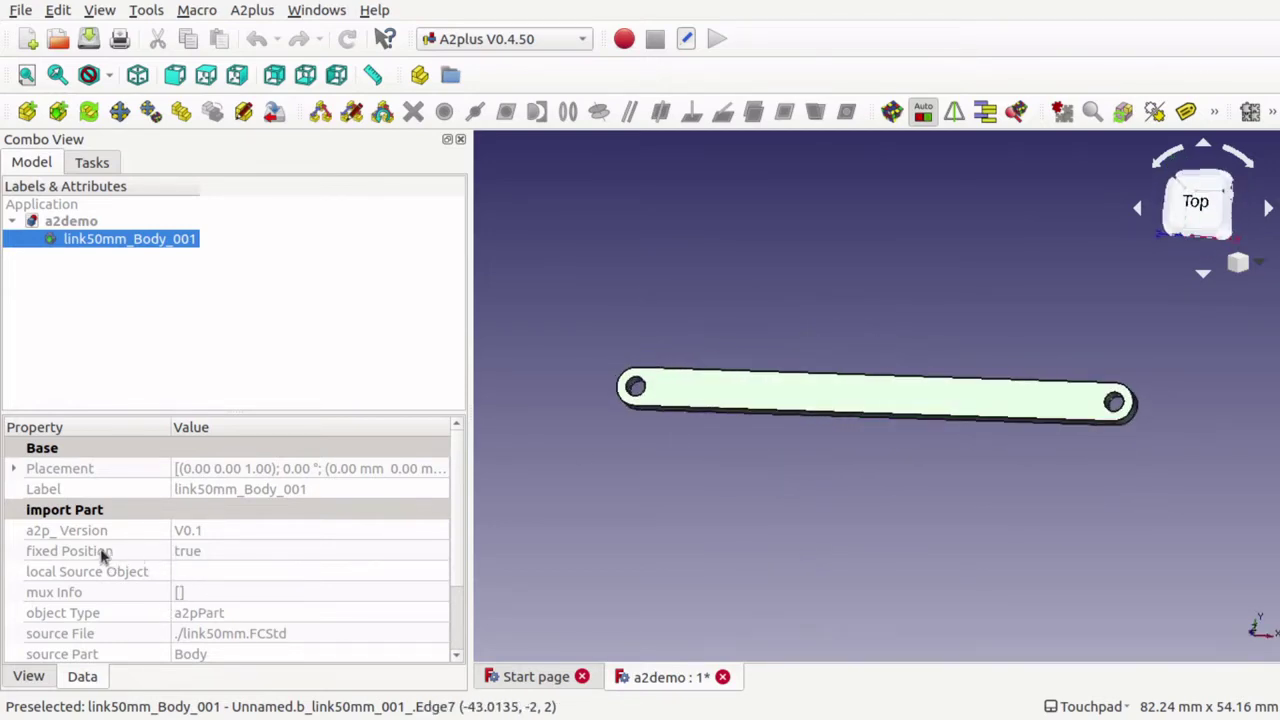
pyautogui.click(174, 556)
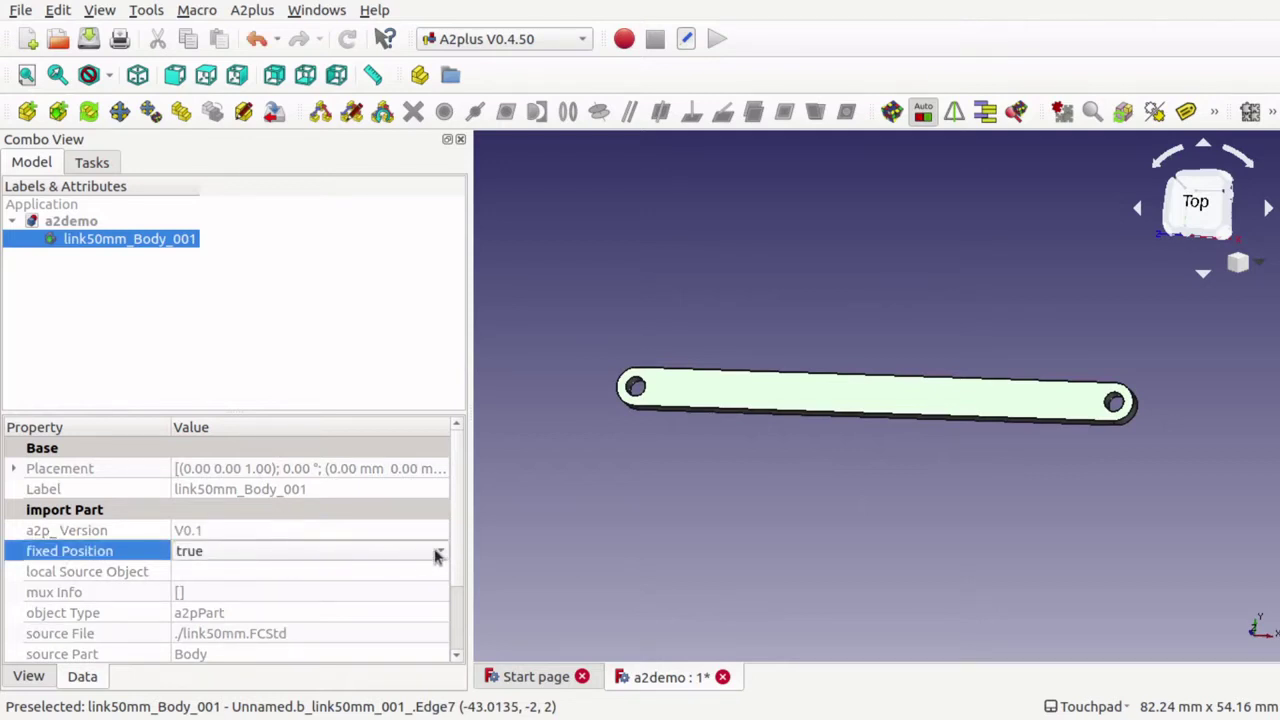
pyautogui.click(436, 556)
pyautogui.click(243, 555)
pyautogui.keyDown('shift'); pyautogui.moveTo(893, 347); pyautogui.dragTo(745, 318); pyautogui.keyUp('shift')
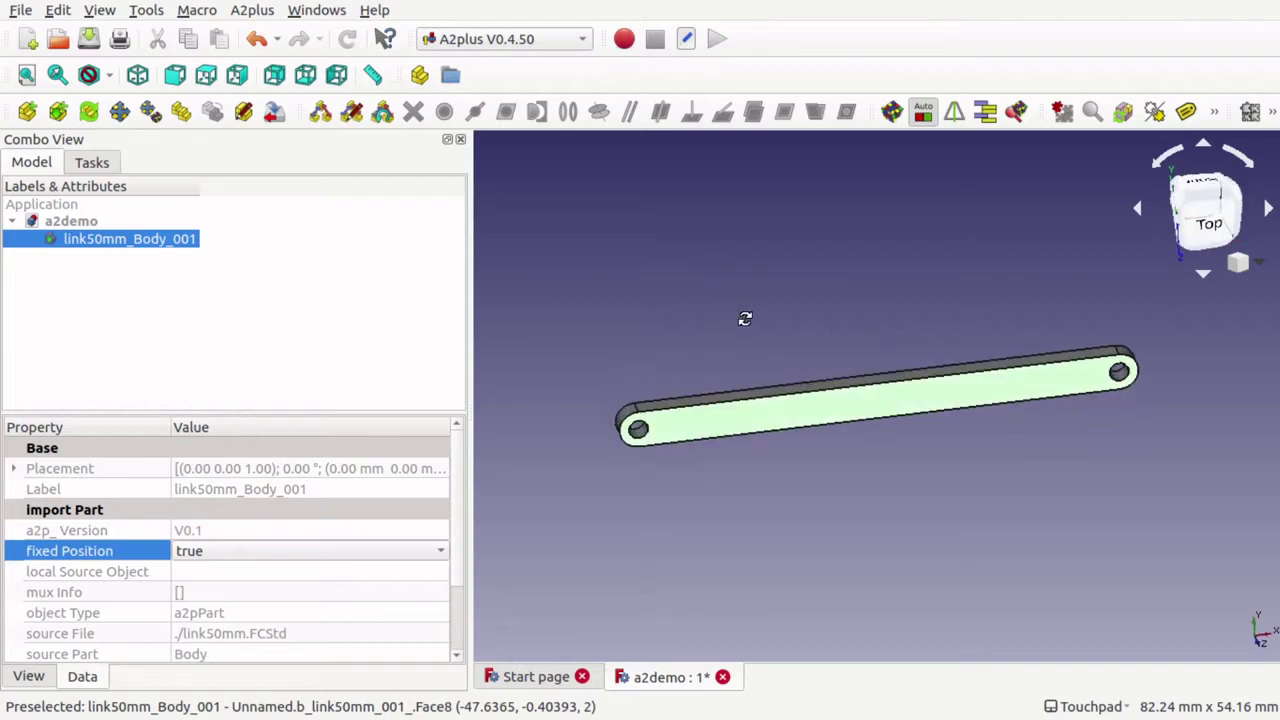
# Rename the imported link as linkA and select it in the model tree
pyautogui.click(130, 242)
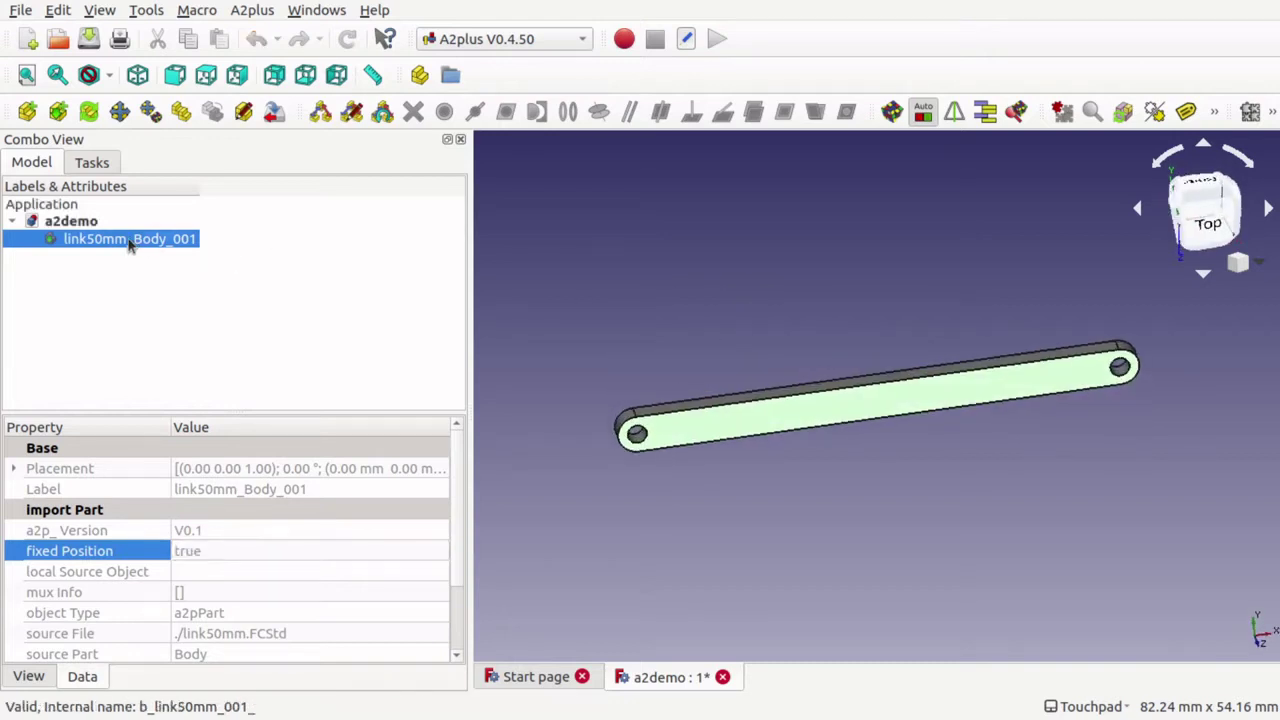
pyautogui.rightClick(129, 246)
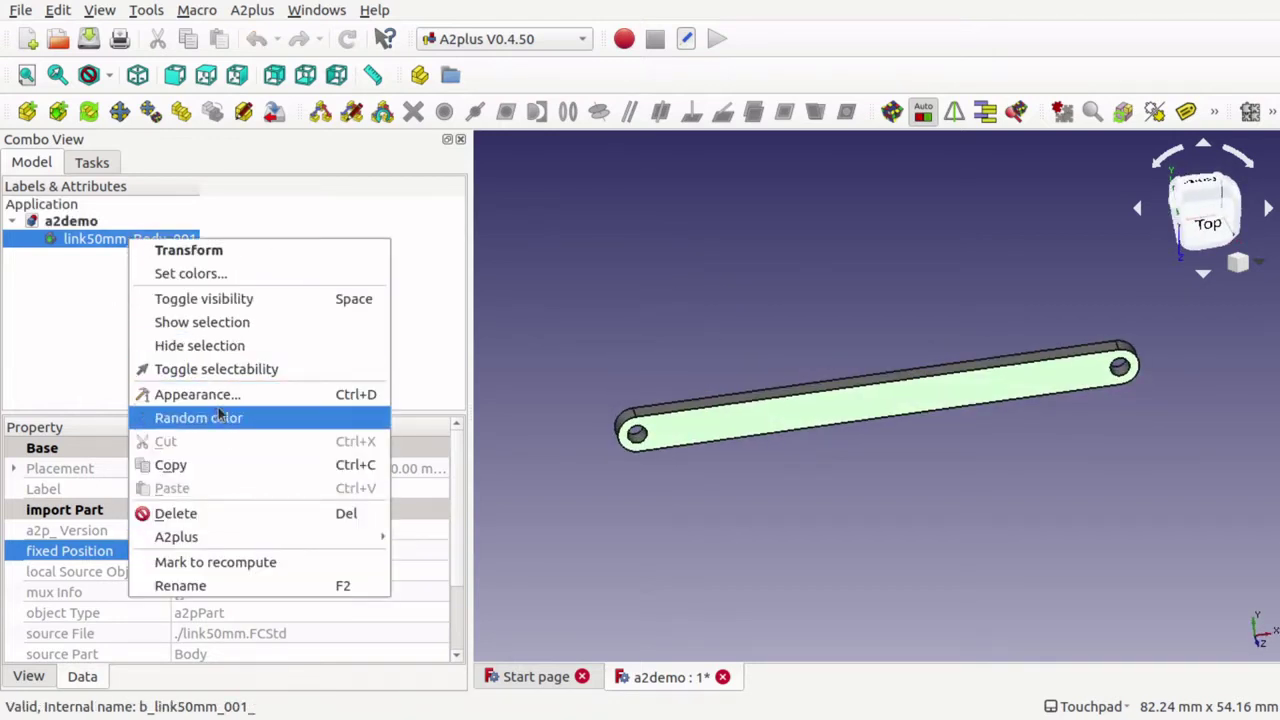
pyautogui.click(230, 586)
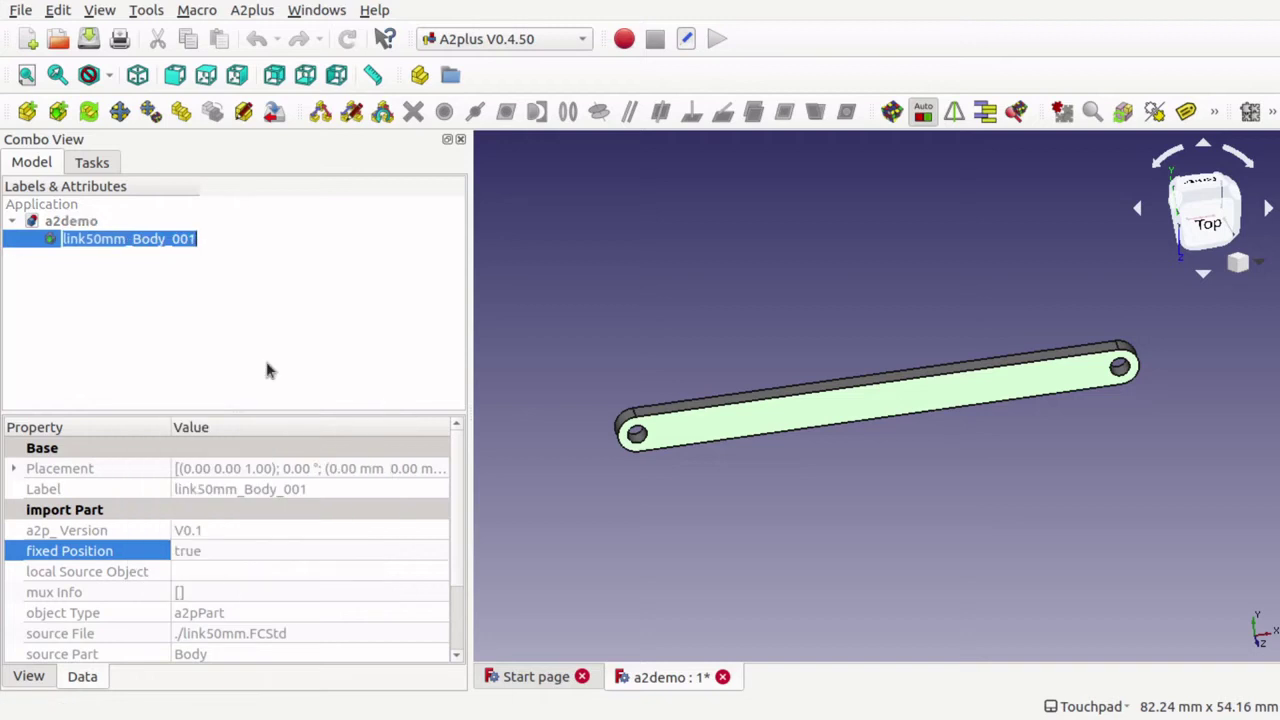
pyautogui.write('linkA')
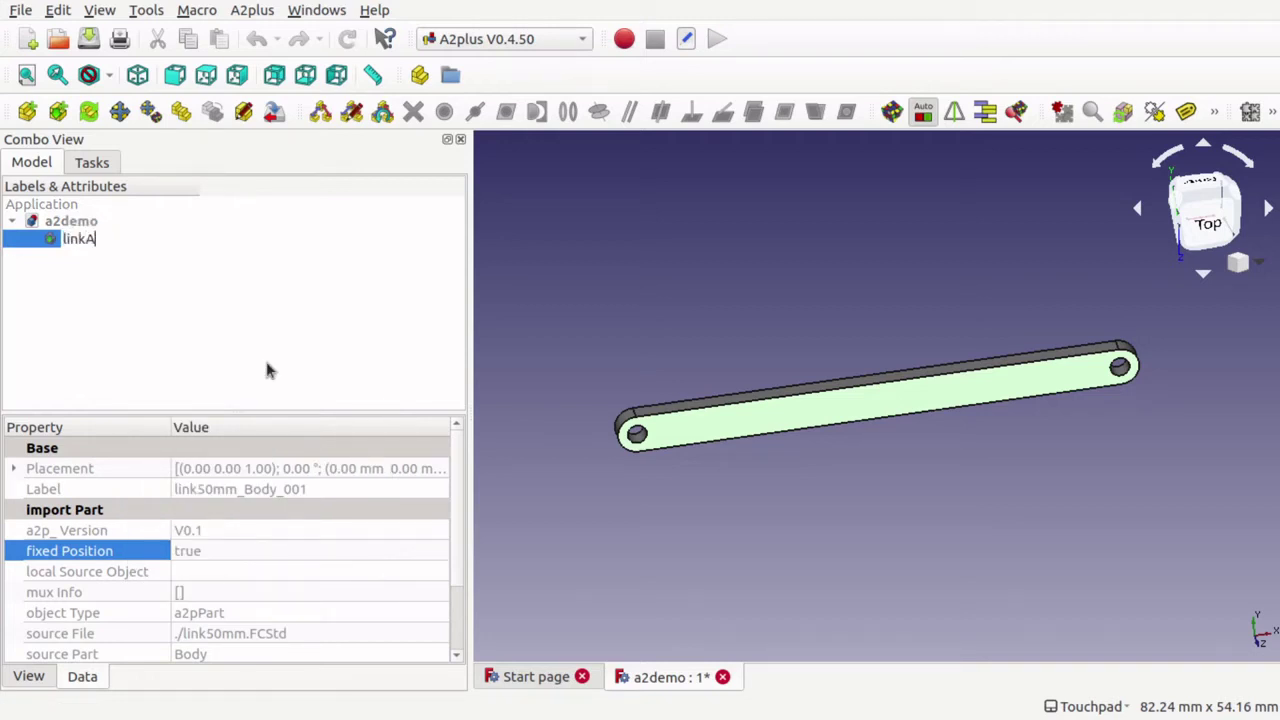
pyautogui.press('Return')
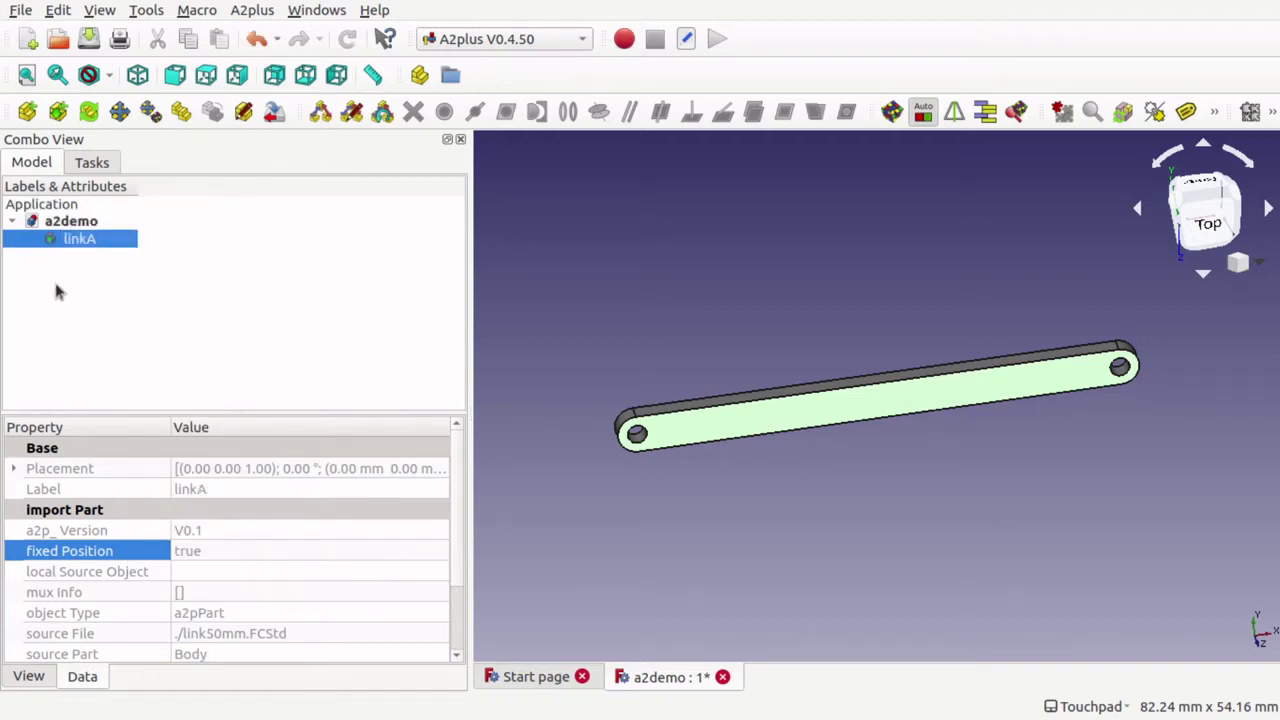
pyautogui.click(288, 290)
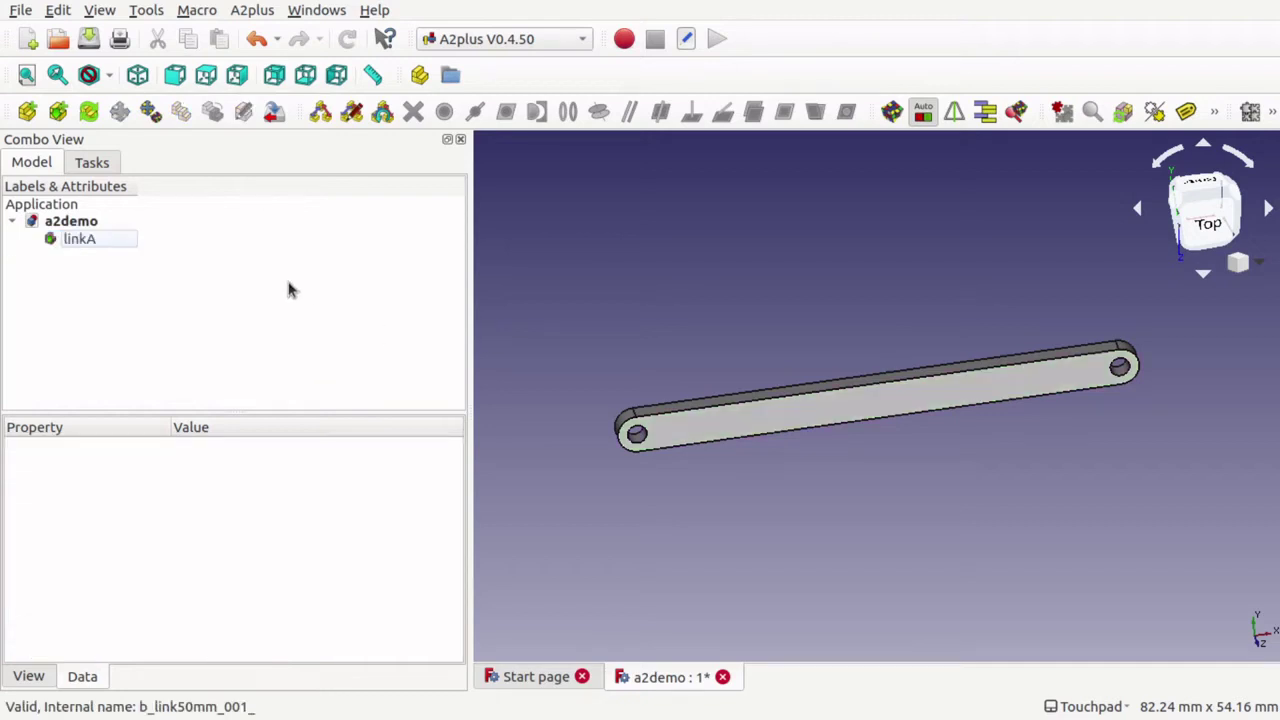
pyautogui.click(82, 240)
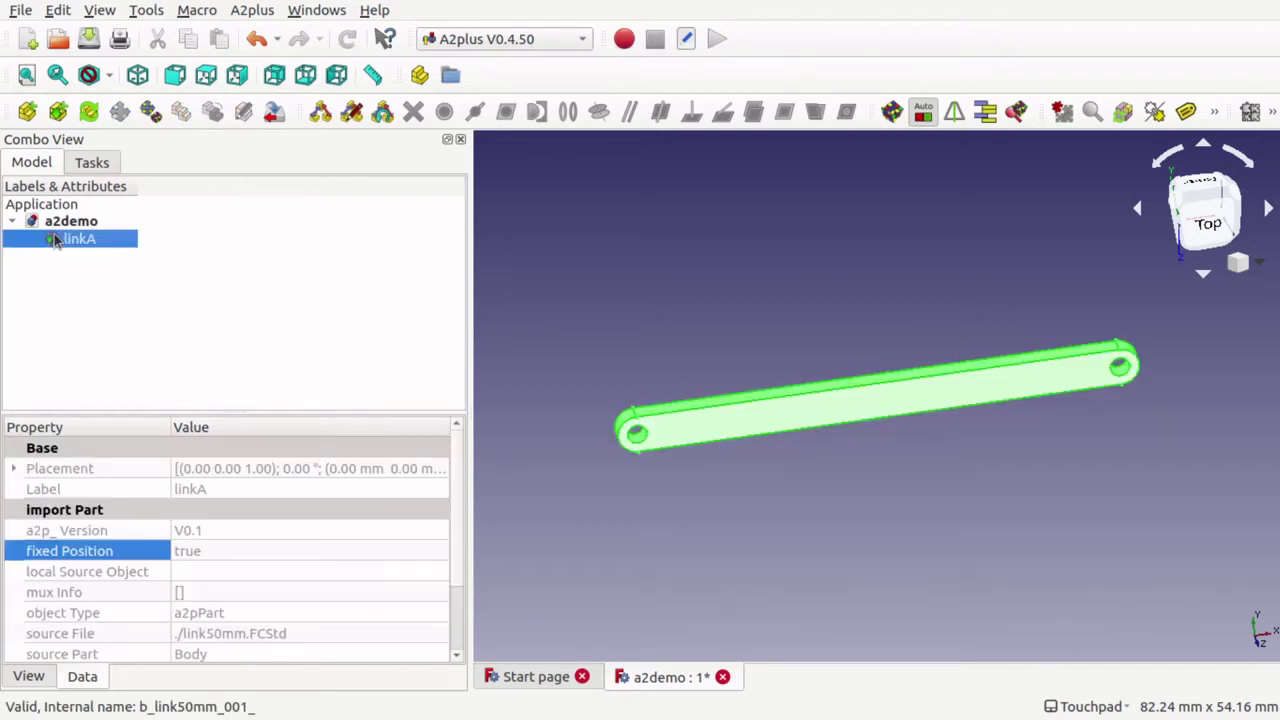
# Import the Body shape from link50mm.FCStd as a second part and place it beside linkA
pyautogui.click(152, 310)
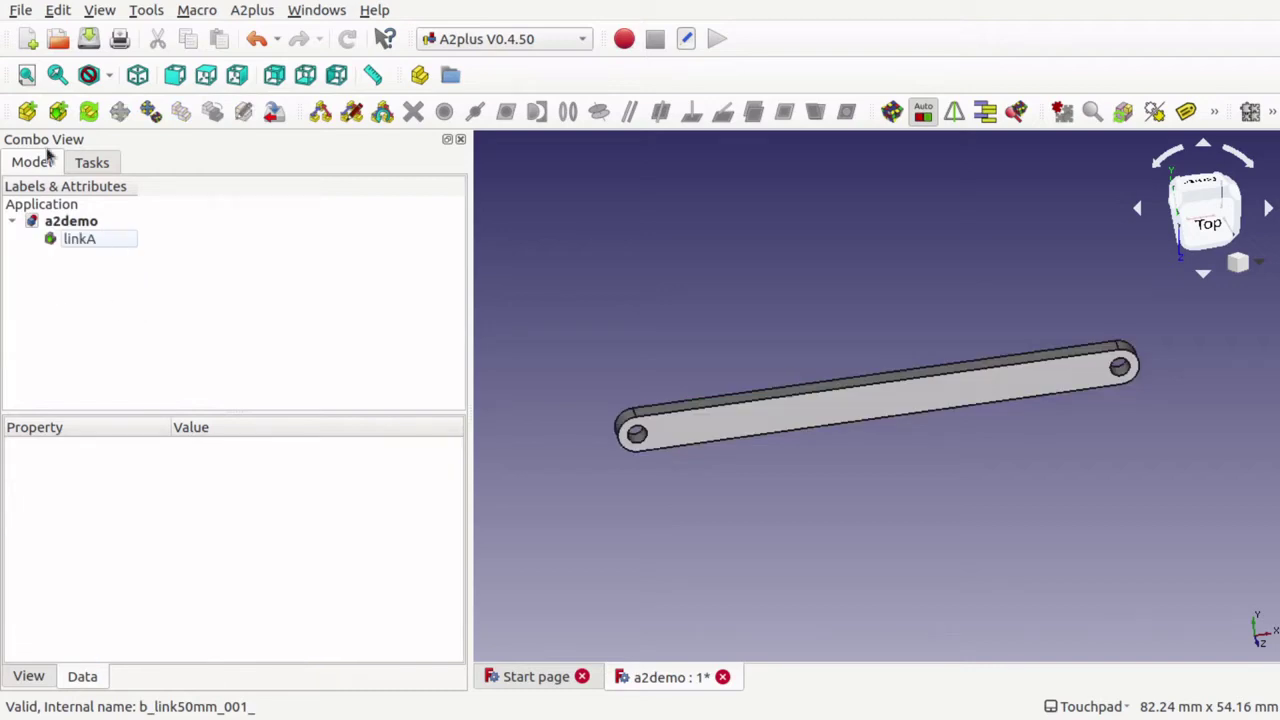
pyautogui.click(58, 111)
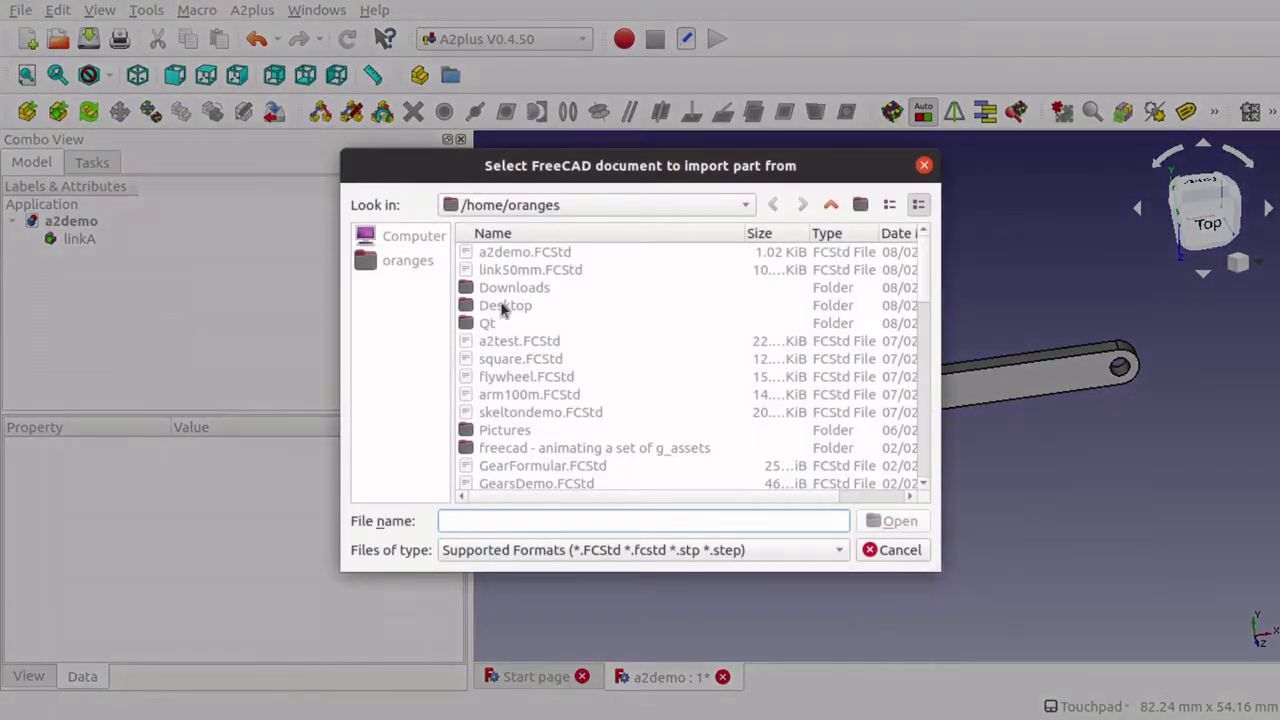
pyautogui.click(560, 271)
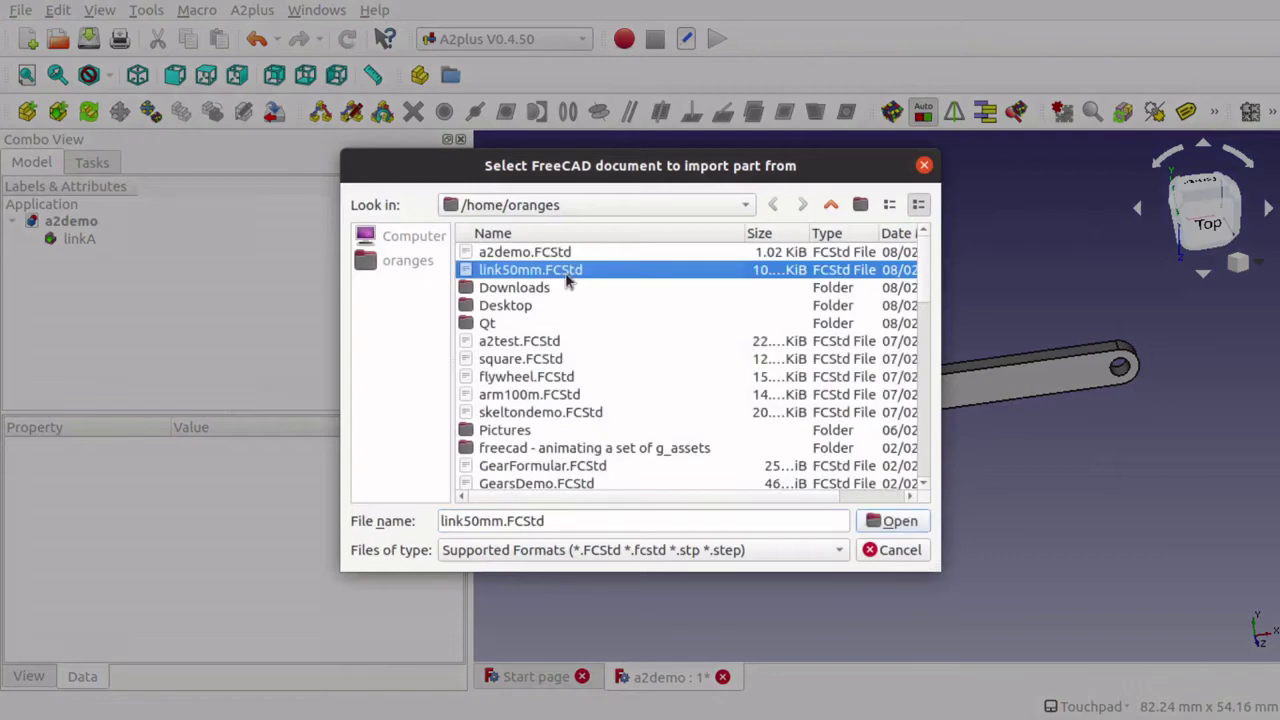
pyautogui.click(893, 521)
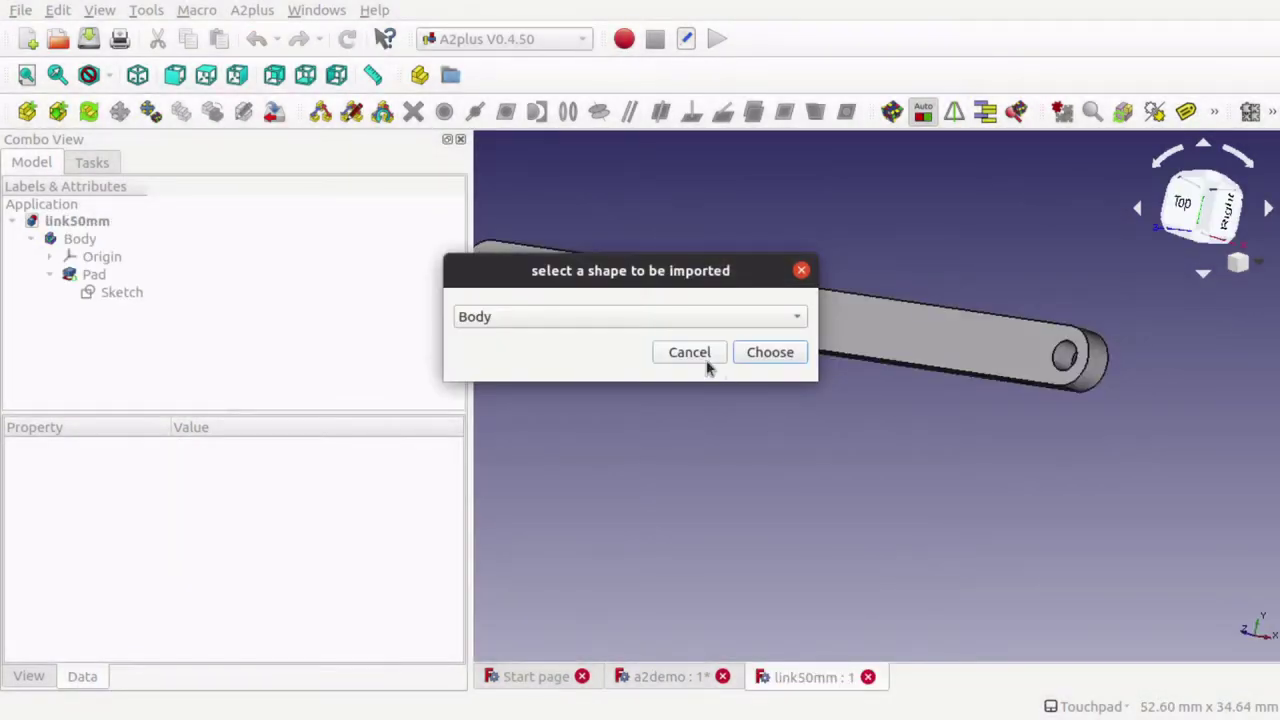
pyautogui.click(770, 353)
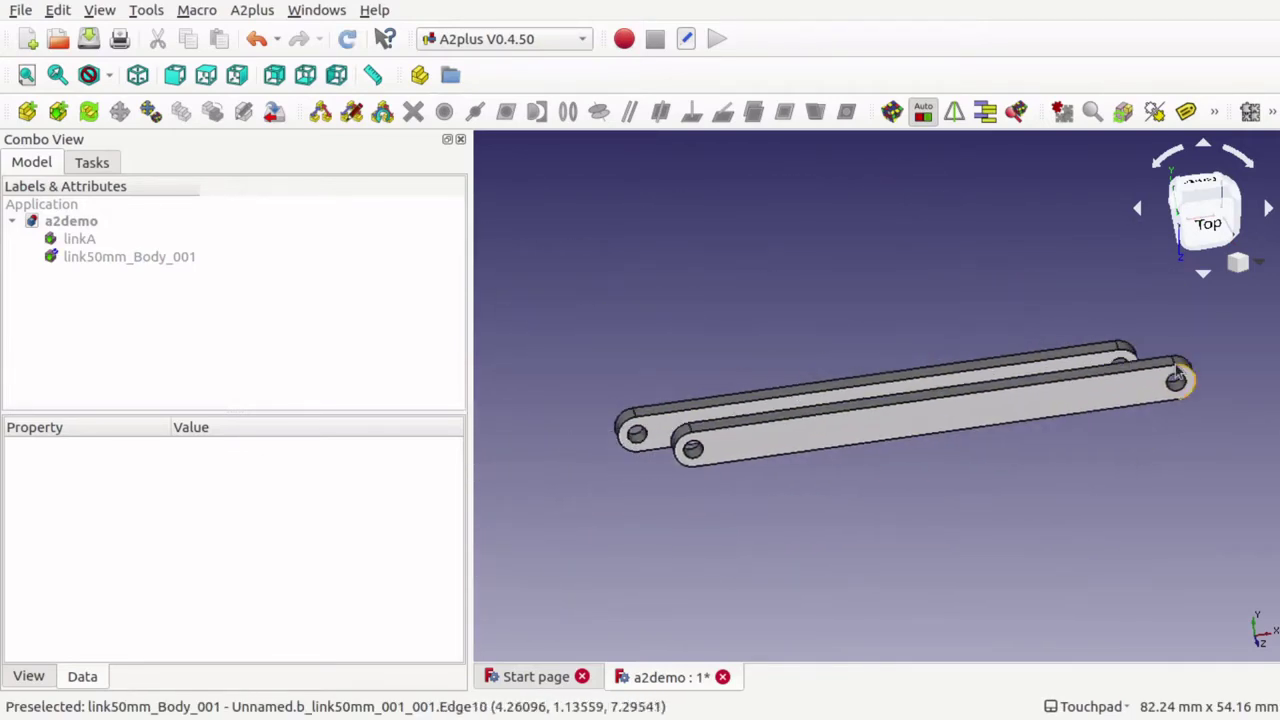
pyautogui.click(1086, 299)
pyautogui.keyDown('alt'); pyautogui.moveTo(1086, 299); pyautogui.dragTo(1141, 484); pyautogui.keyUp('alt')
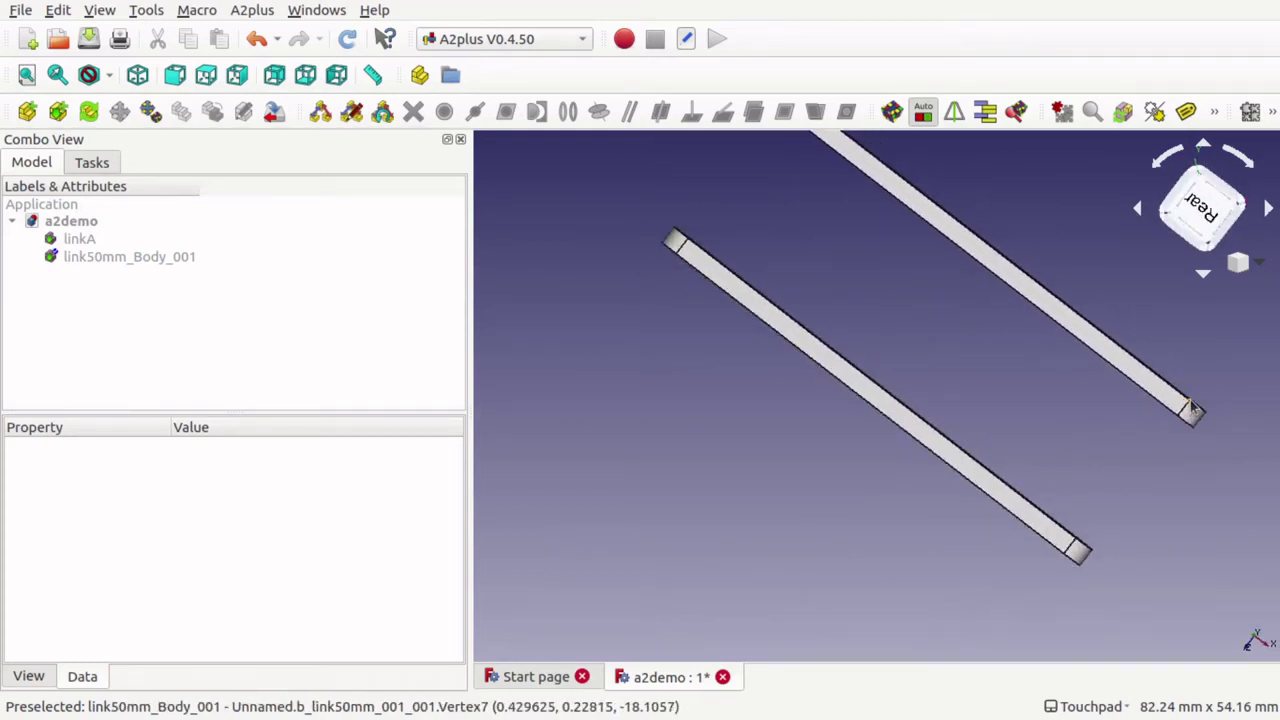
pyautogui.click(1250, 500)
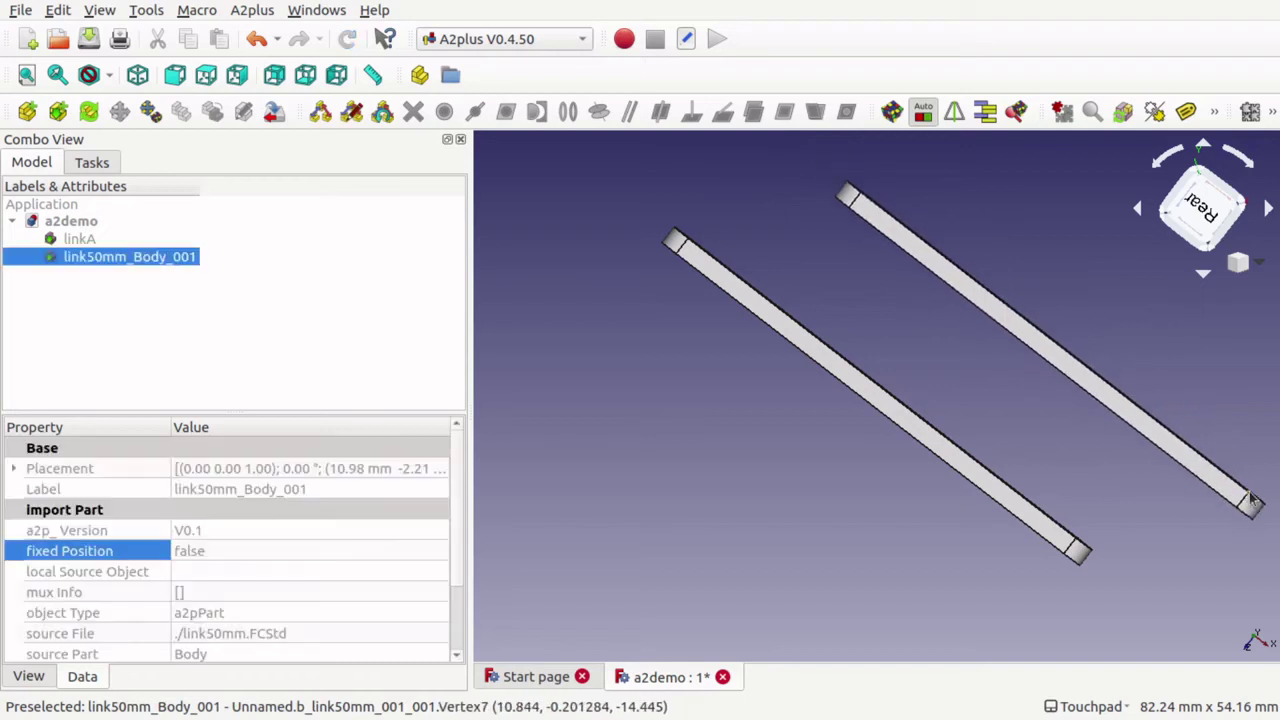
# Rename the second imported link as linkB
pyautogui.keyDown('shift'); pyautogui.moveTo(1065, 532); pyautogui.dragTo(1010, 404); pyautogui.keyUp('shift')
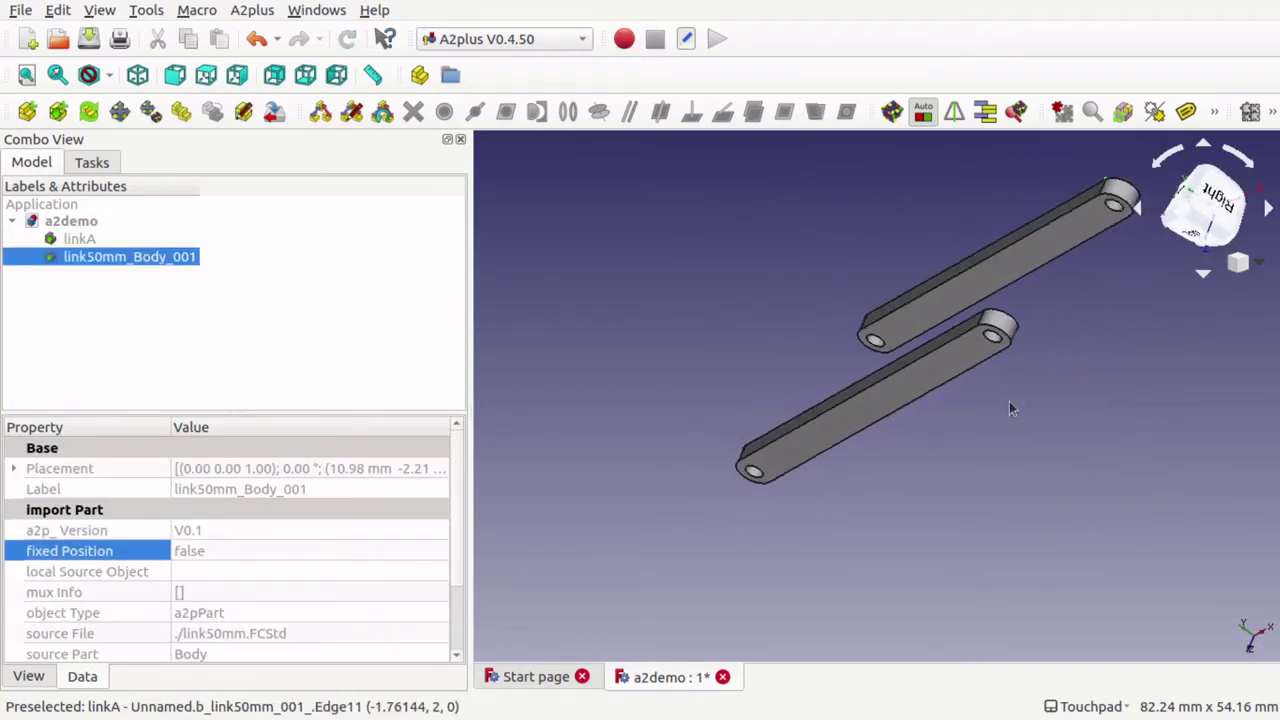
pyautogui.rightClick(82, 259)
pyautogui.click(156, 590)
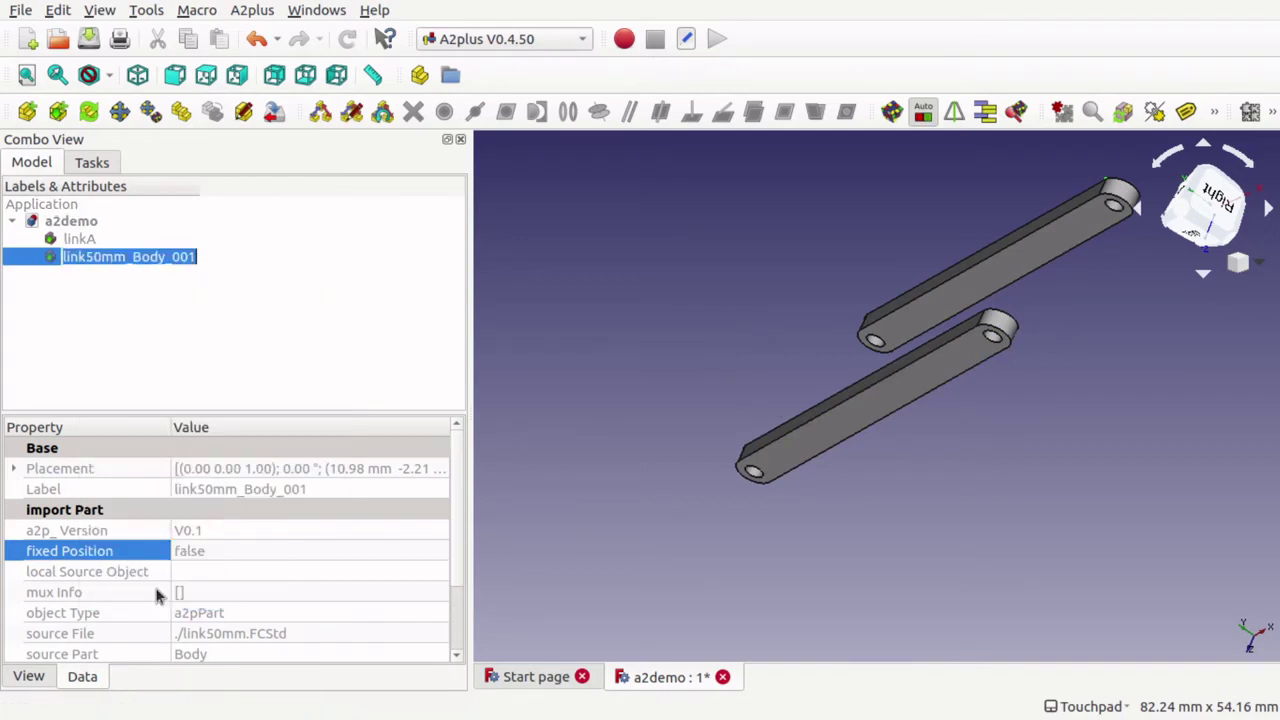
pyautogui.write('linkB')
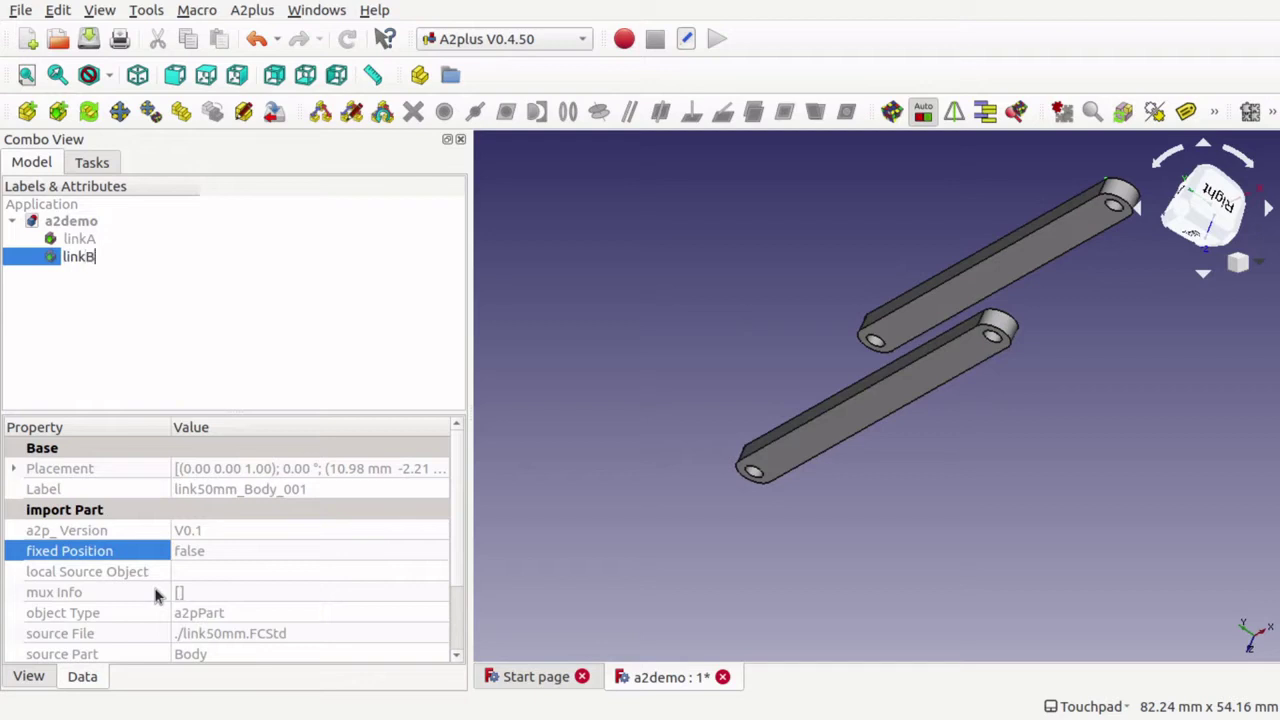
pyautogui.press('Return')
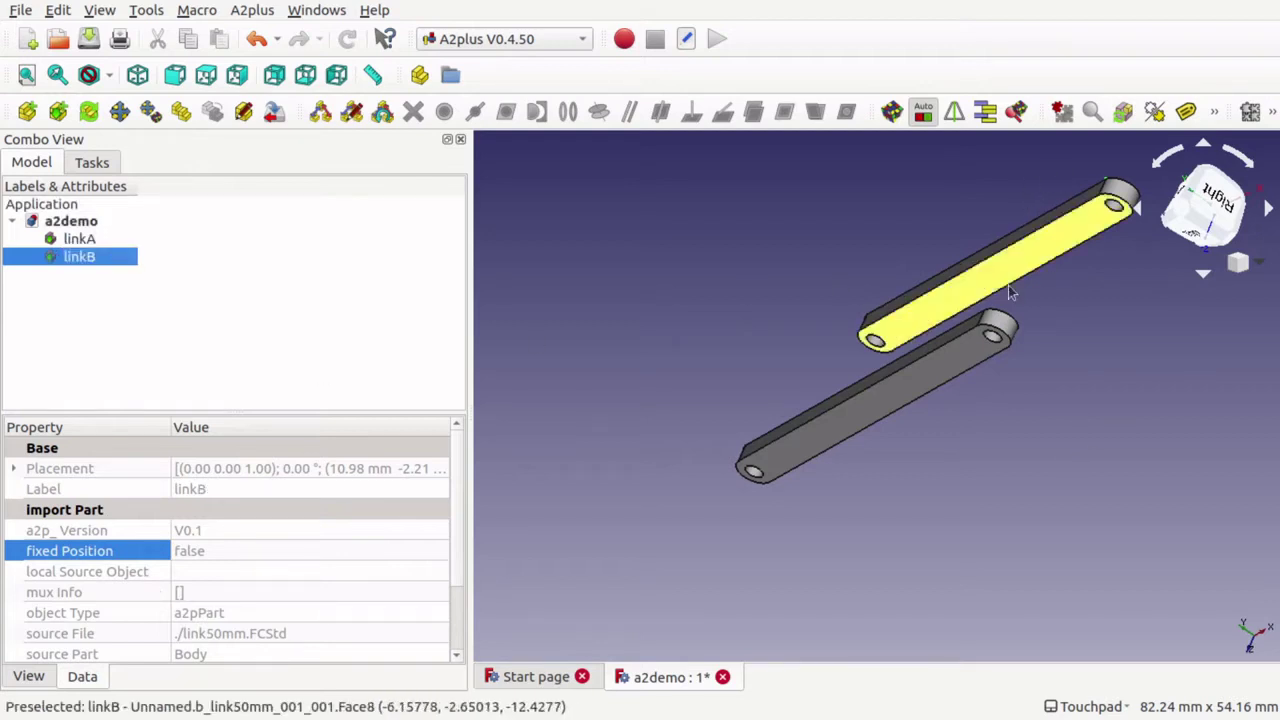
# Widen the 3D view area and examine the two links and their end holes from several angles
pyautogui.keyDown('alt'); pyautogui.moveTo(897, 401); pyautogui.dragTo(834, 404); pyautogui.keyUp('alt')
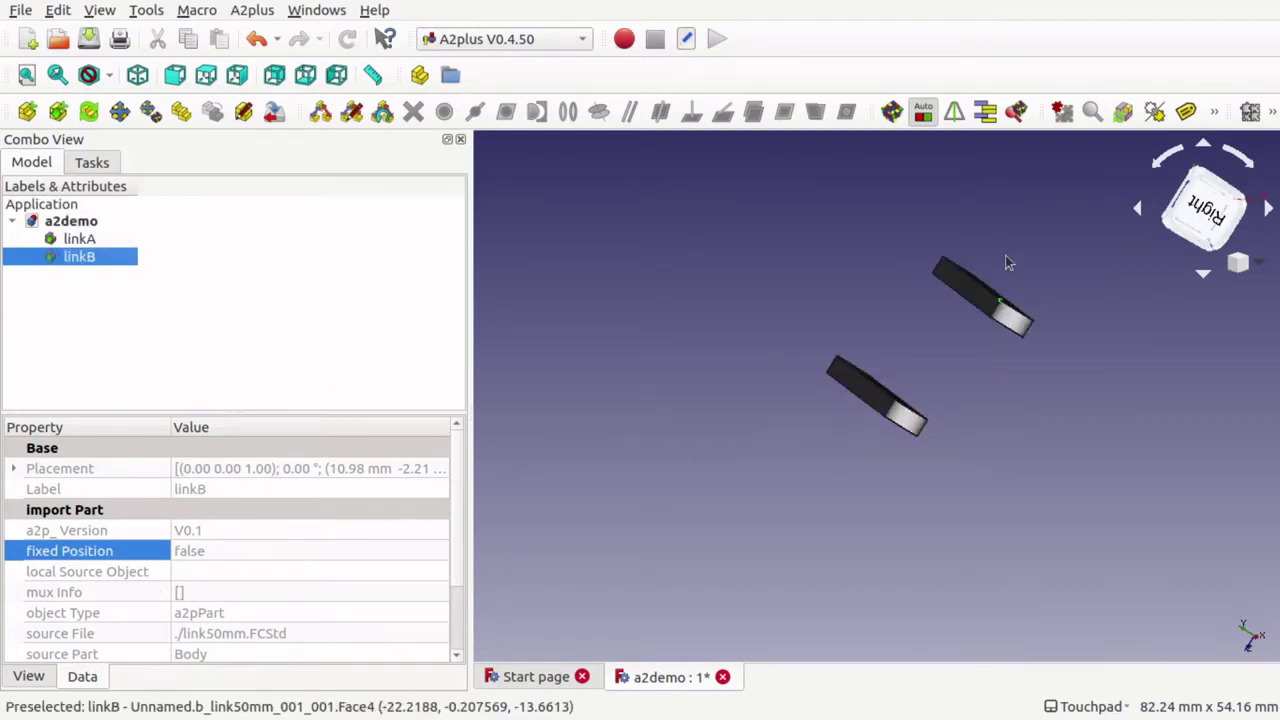
pyautogui.keyDown('alt'); pyautogui.moveTo(966, 351); pyautogui.dragTo(1067, 366); pyautogui.keyUp('alt')
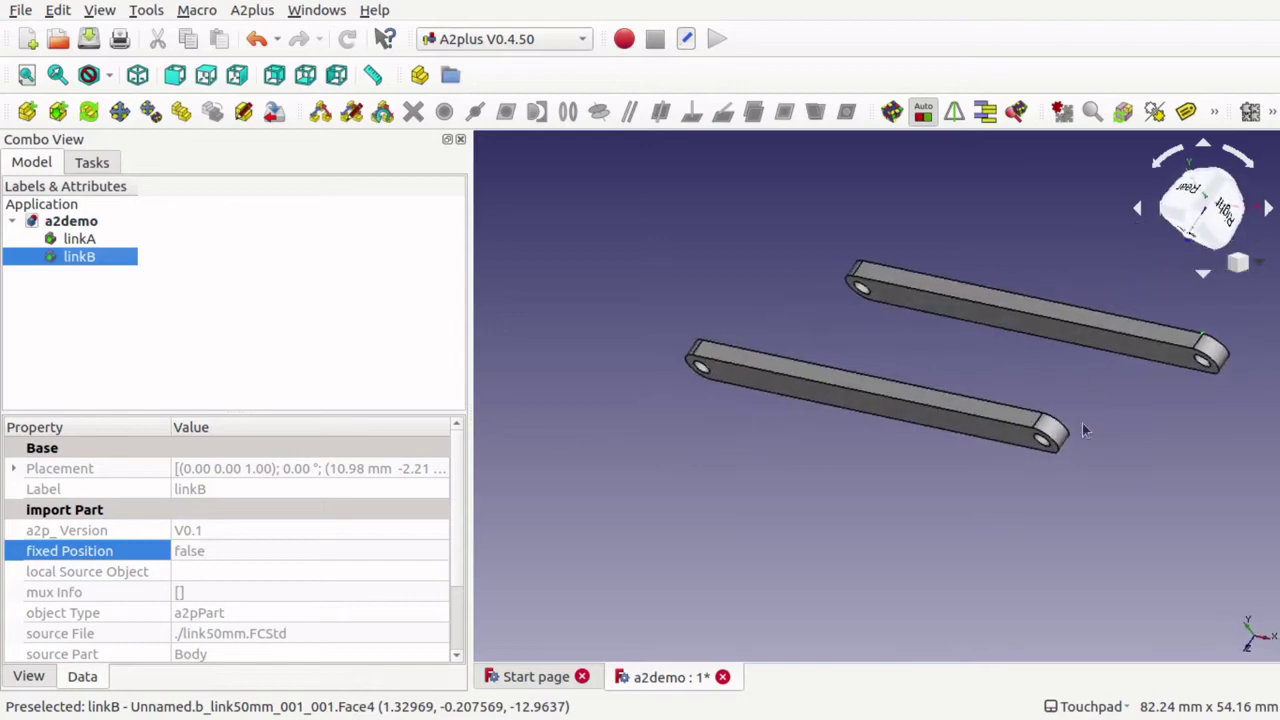
pyautogui.keyDown('alt'); pyautogui.moveTo(1047, 447); pyautogui.dragTo(1070, 322); pyautogui.keyUp('alt')
pyautogui.moveTo(469, 312); pyautogui.dragTo(196, 312)
pyautogui.keyDown('alt'); pyautogui.moveTo(798, 383); pyautogui.dragTo(870, 331); pyautogui.keyUp('alt')
pyautogui.click(870, 331)
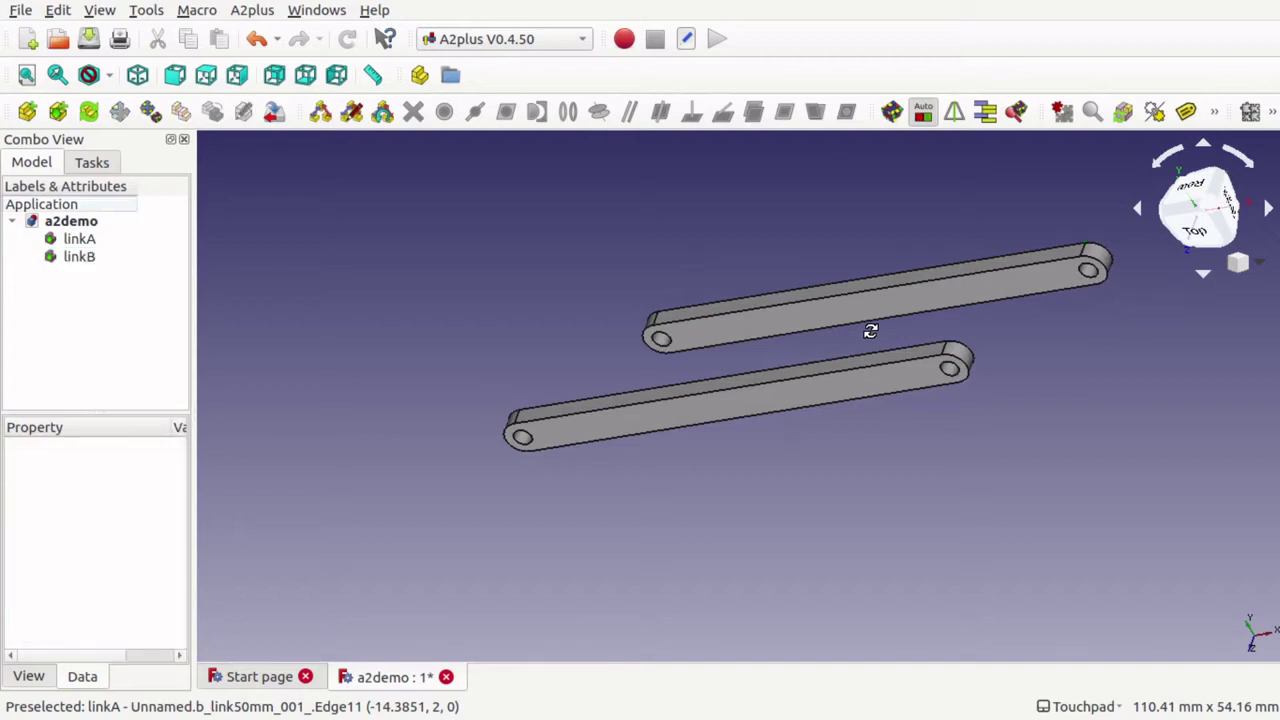
pyautogui.scroll(-1, 868, 331)
pyautogui.scroll(5, 869, 336)
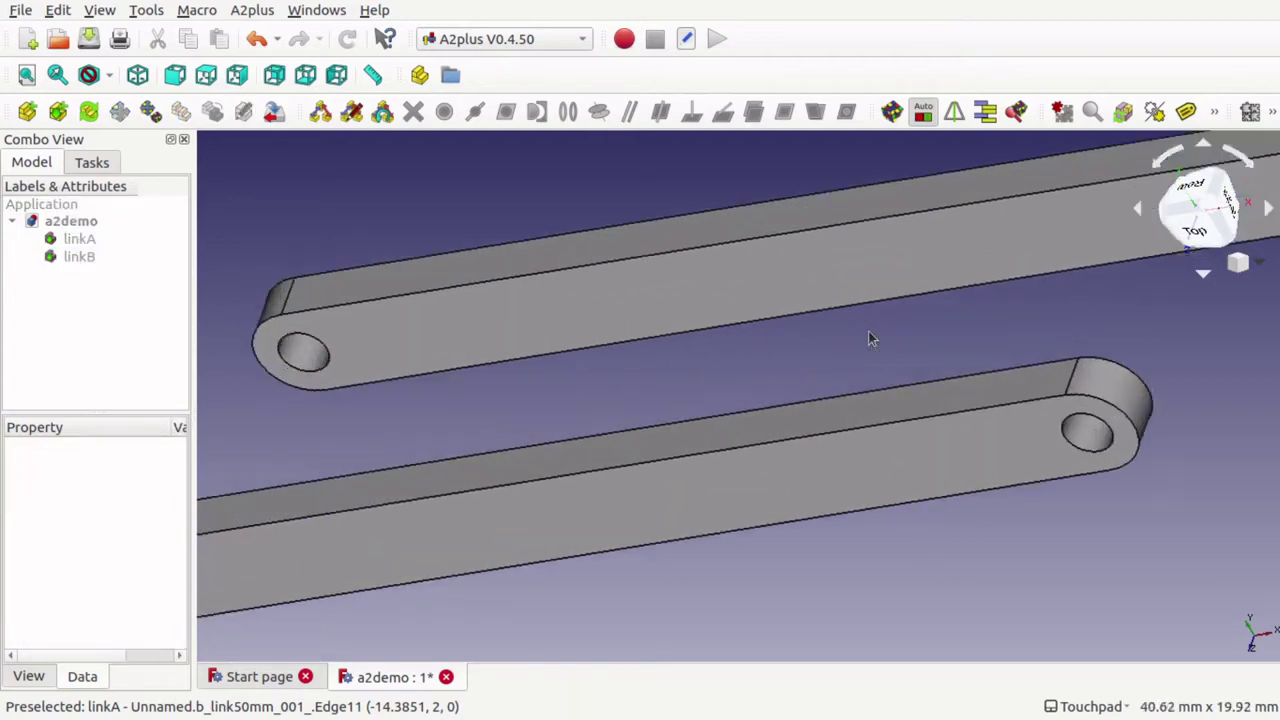
pyautogui.scroll(-3, 868, 333)
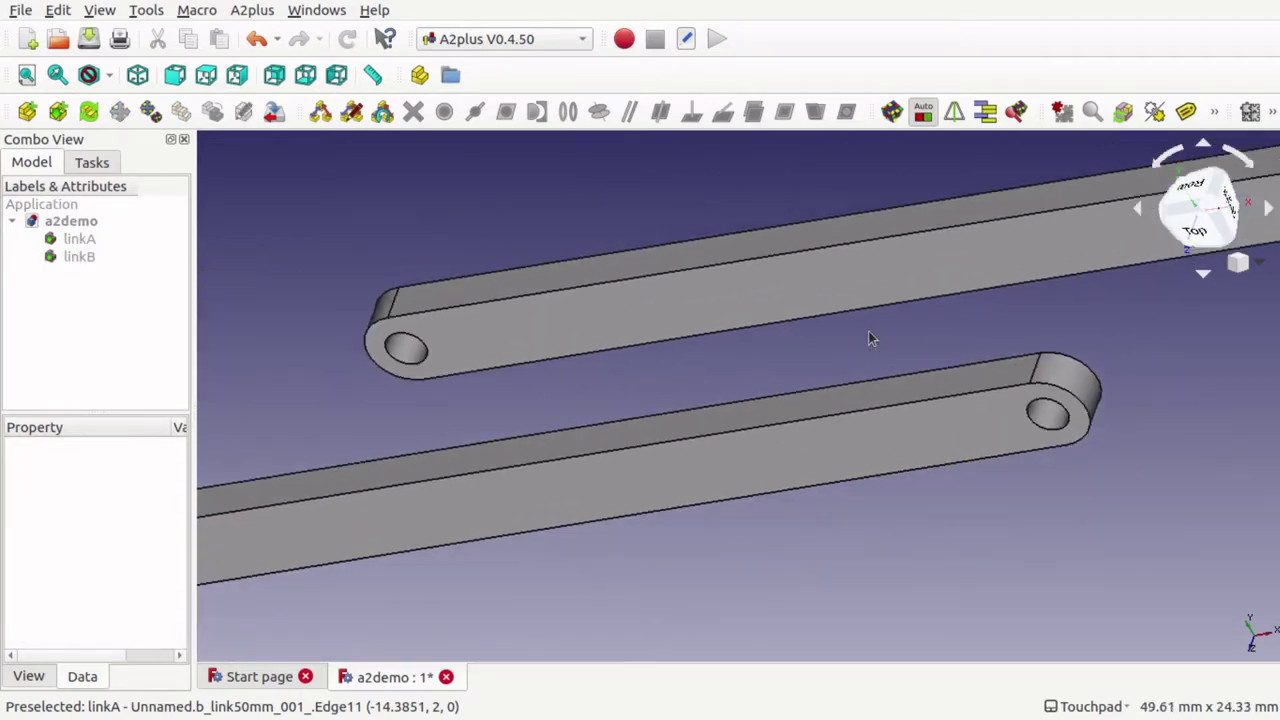
pyautogui.hscroll(5, 870, 338)
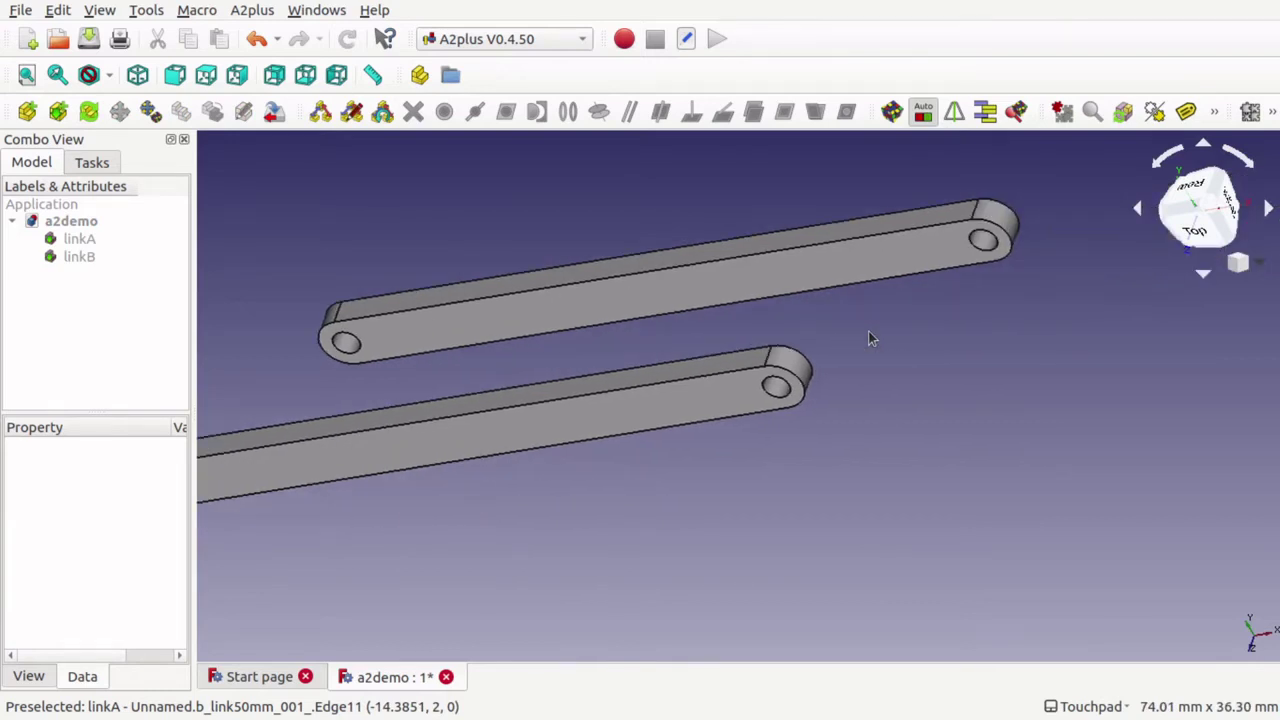
# Highlight linkA and linkB in turn to identify each part in the 3D view, and clear the selection
pyautogui.click(83, 240)
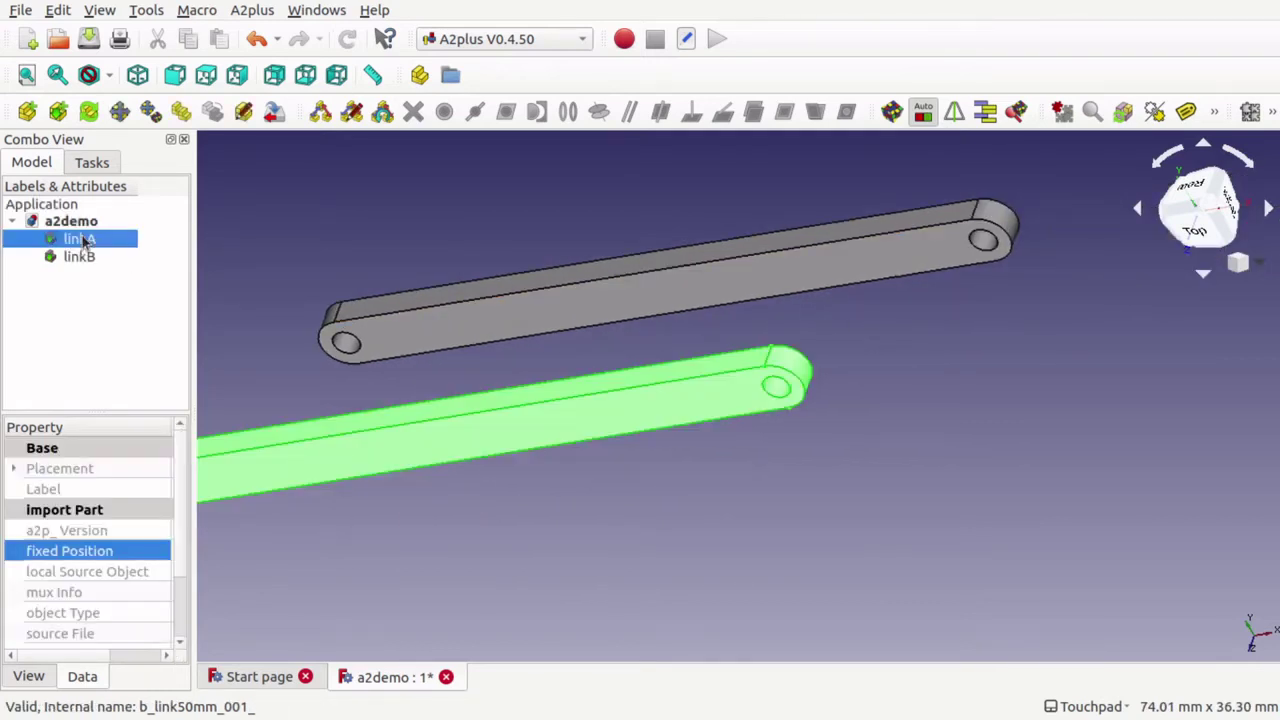
pyautogui.click(72, 258)
pyautogui.click(96, 241)
pyautogui.click(88, 260)
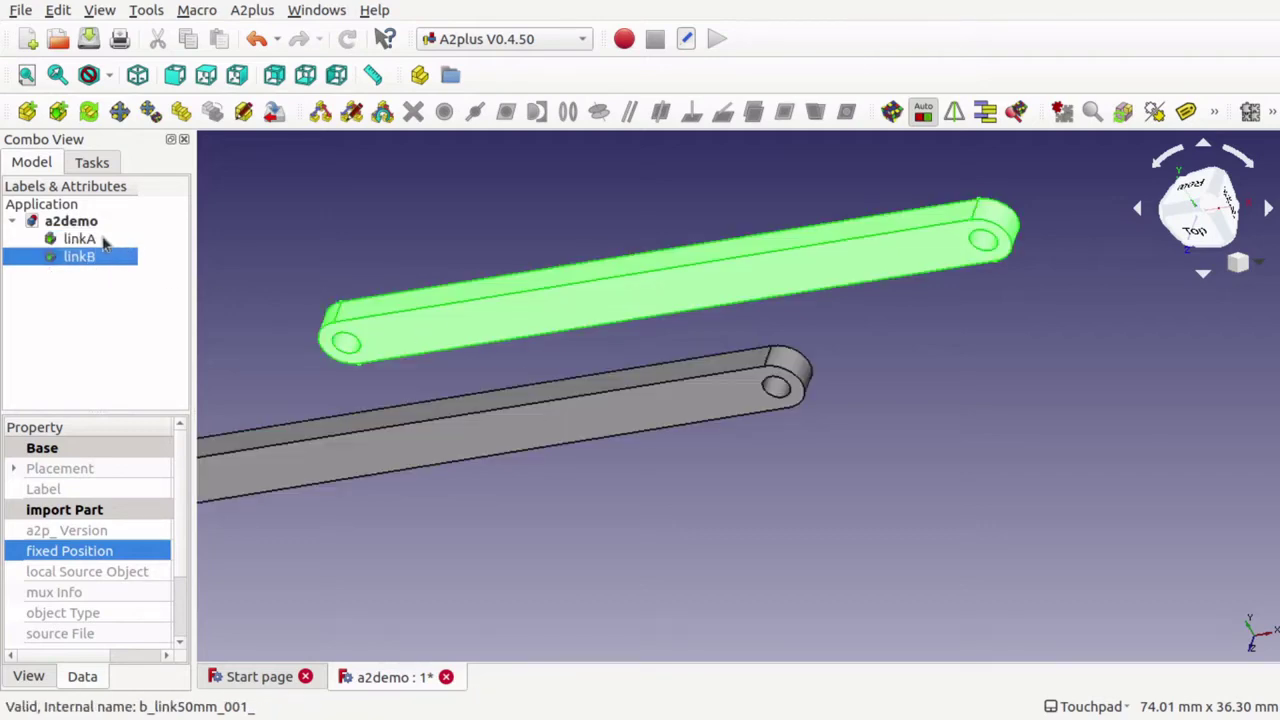
pyautogui.click(96, 243)
pyautogui.moveTo(881, 413); pyautogui.dragTo(968, 373, button='middle')
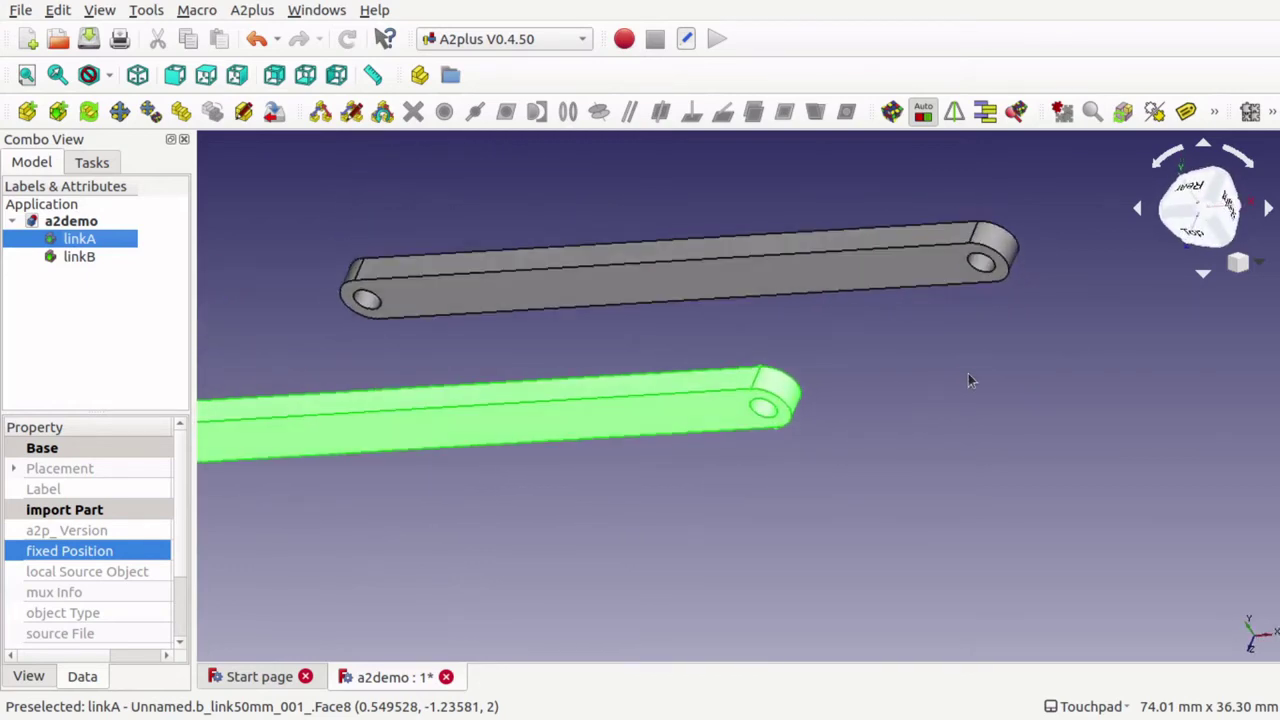
pyautogui.click(965, 368)
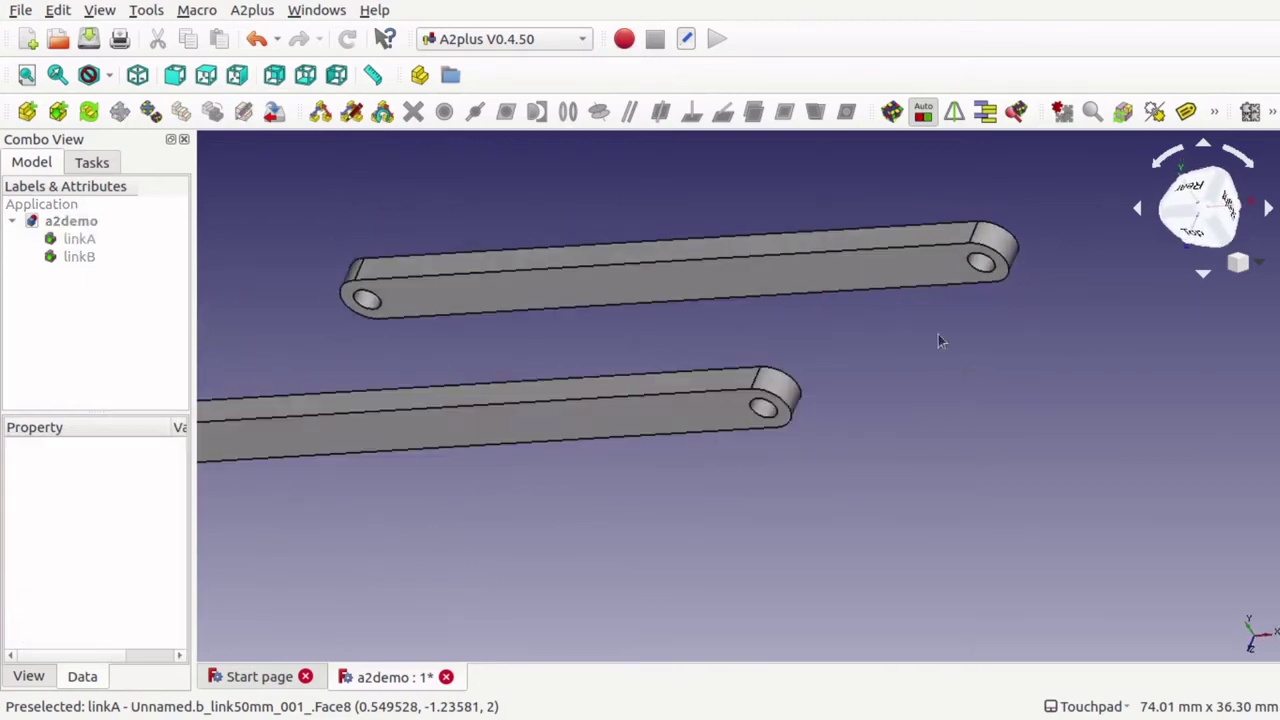
# Add a circularEdge constraint between the end-hole edge of linkB and the matching end-hole edge of linkA
pyautogui.click(986, 270)
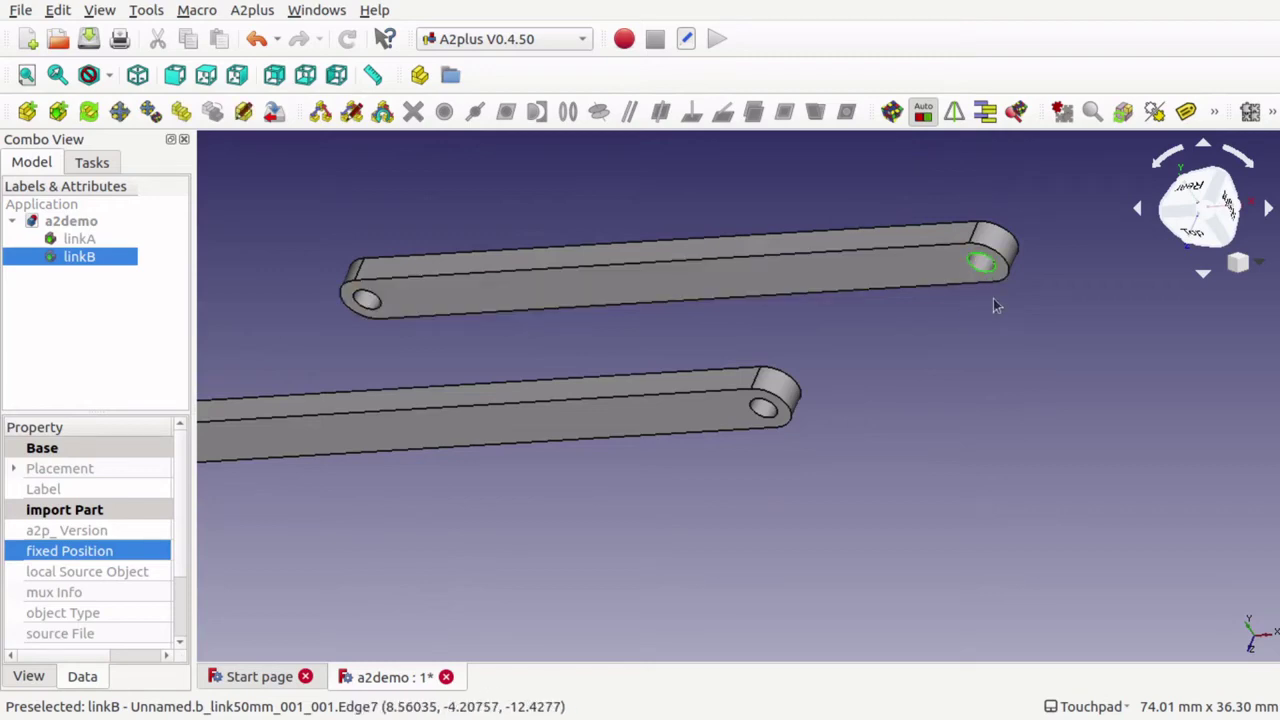
pyautogui.moveTo(983, 314)
pyautogui.mouseDown(button='middle')
pyautogui.moveTo(949, 338)
pyautogui.moveTo(974, 217)
pyautogui.moveTo(1011, 389)
pyautogui.moveTo(951, 400)
pyautogui.moveTo(918, 266)
pyautogui.moveTo(997, 189)
pyautogui.moveTo(1060, 266)
pyautogui.moveTo(1077, 369)
pyautogui.moveTo(1075, 303)
pyautogui.moveTo(1014, 297)
pyautogui.moveTo(971, 311)
pyautogui.mouseUp(button='middle')
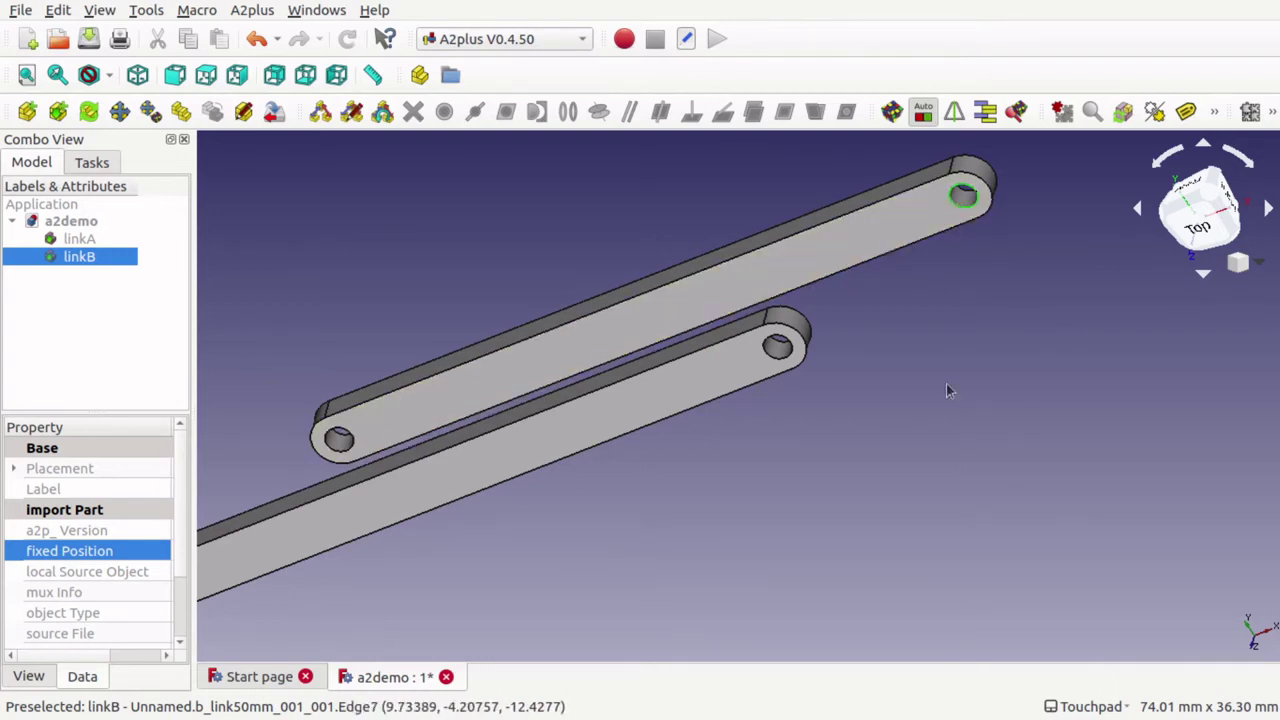
pyautogui.keyDown('ctrl'); pyautogui.click(777, 356); pyautogui.keyUp('ctrl')
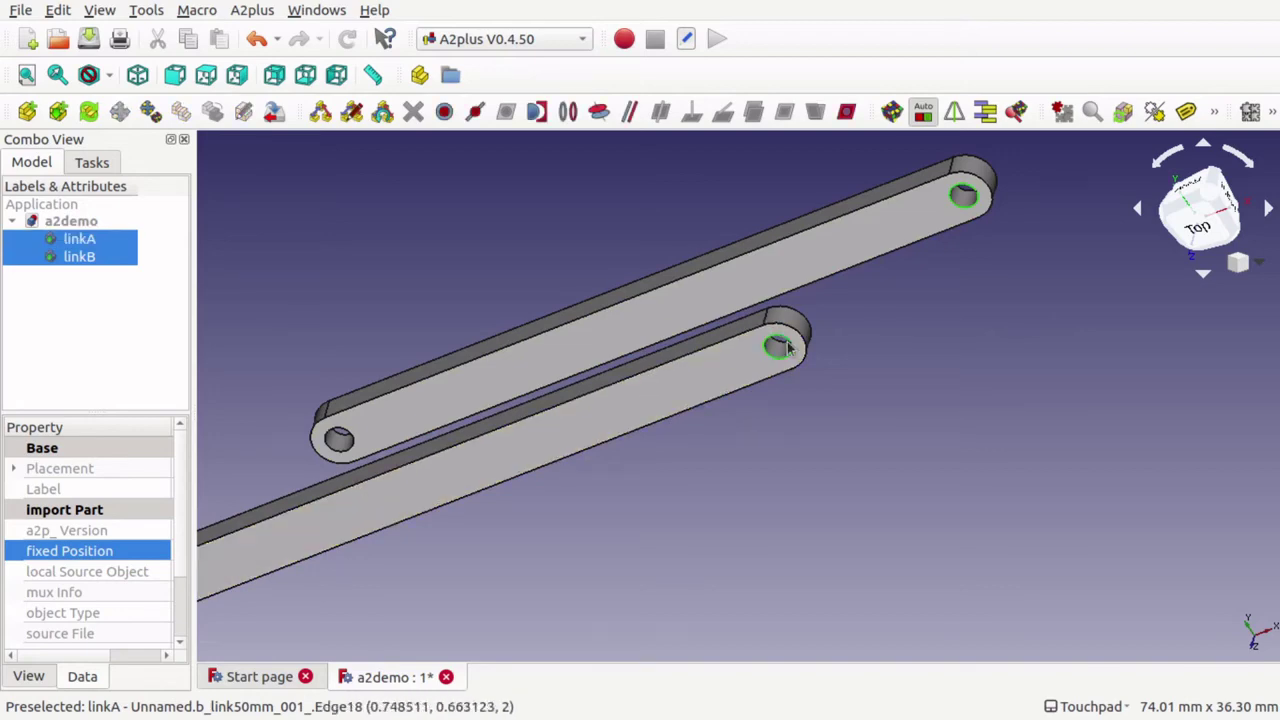
pyautogui.keyDown('shift'); pyautogui.moveTo(922, 280); pyautogui.dragTo(990, 300); pyautogui.keyUp('shift')
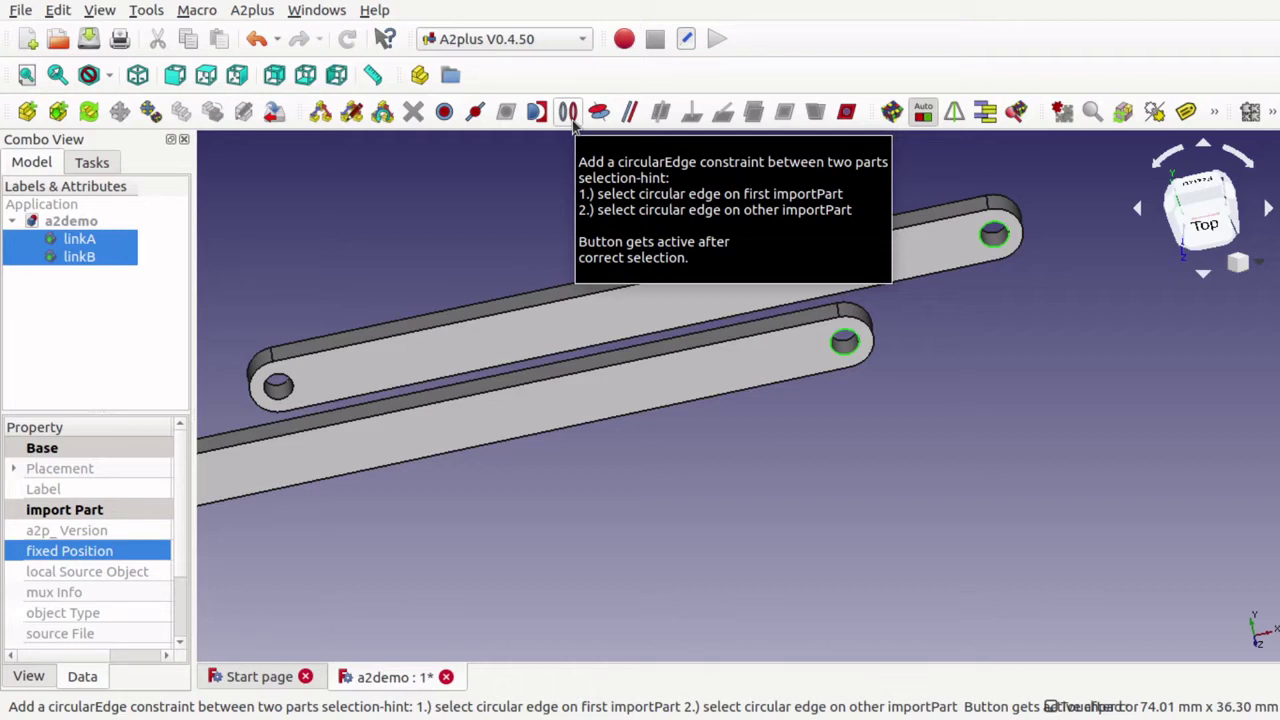
pyautogui.keyDown('shift'); pyautogui.moveTo(542, 208); pyautogui.dragTo(865, 387); pyautogui.keyUp('shift')
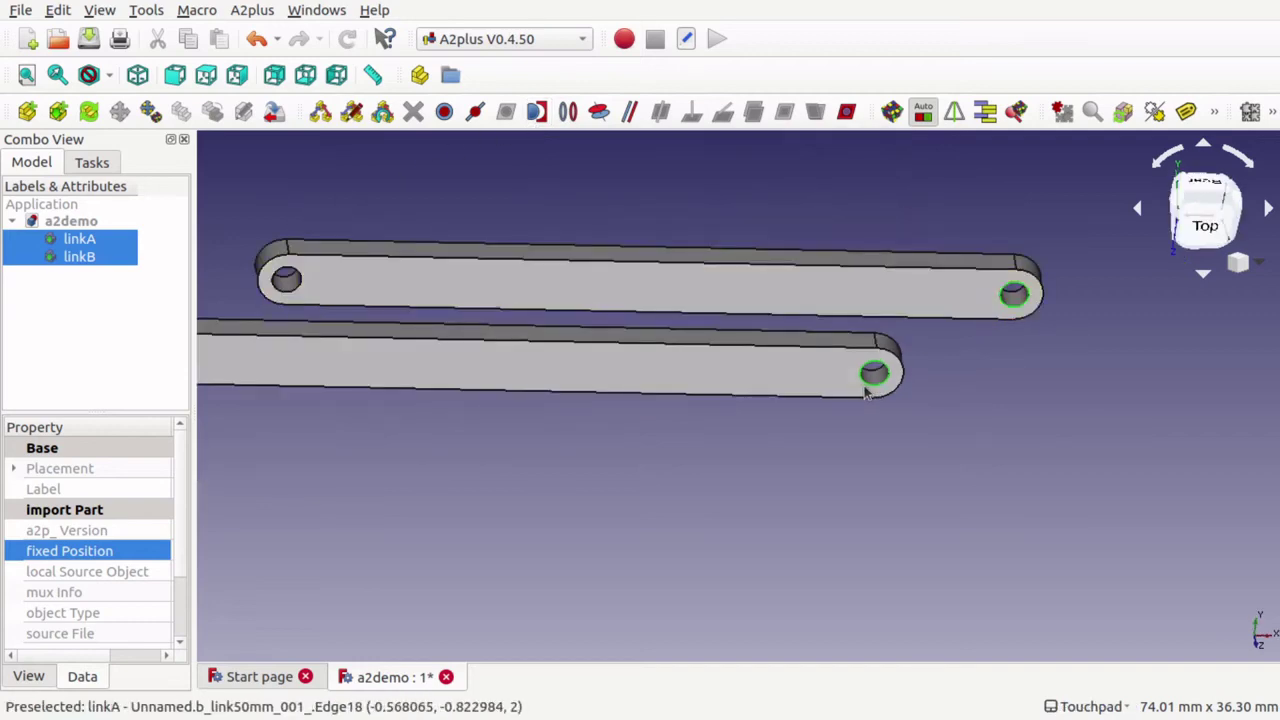
pyautogui.keyDown('shift'); pyautogui.moveTo(820, 246); pyautogui.dragTo(680, 266); pyautogui.keyUp('shift')
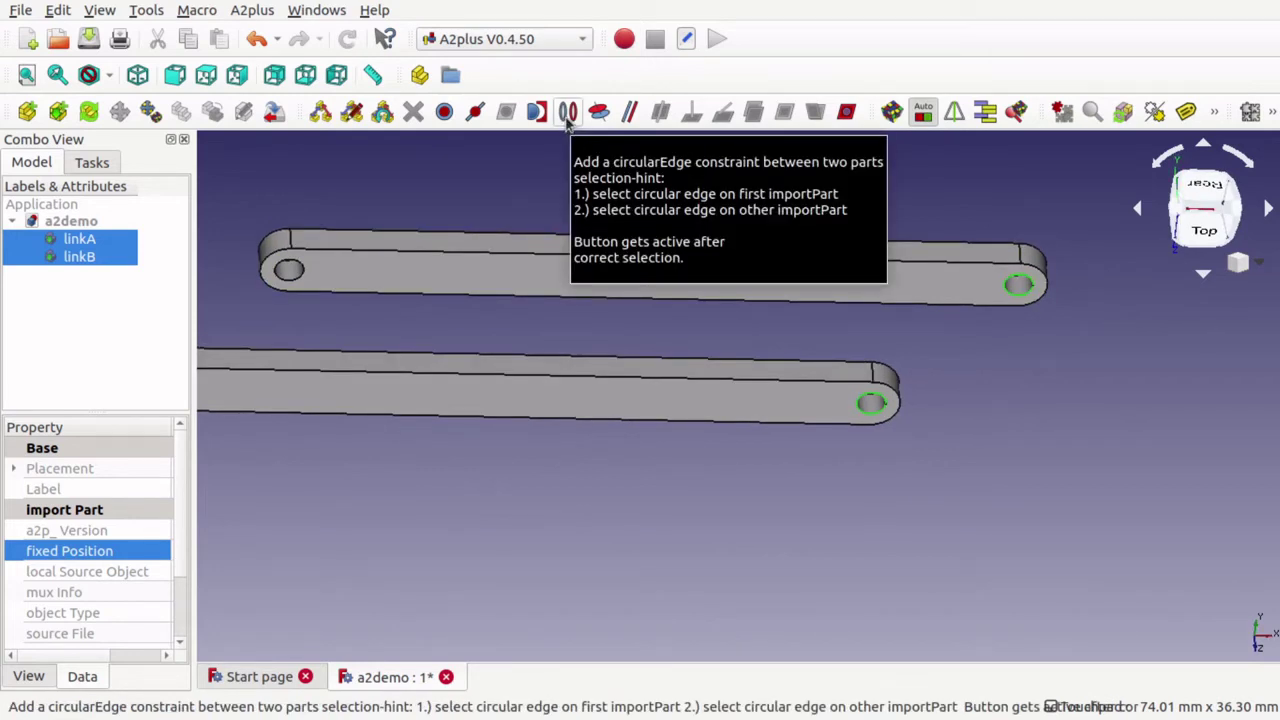
pyautogui.click(254, 12)
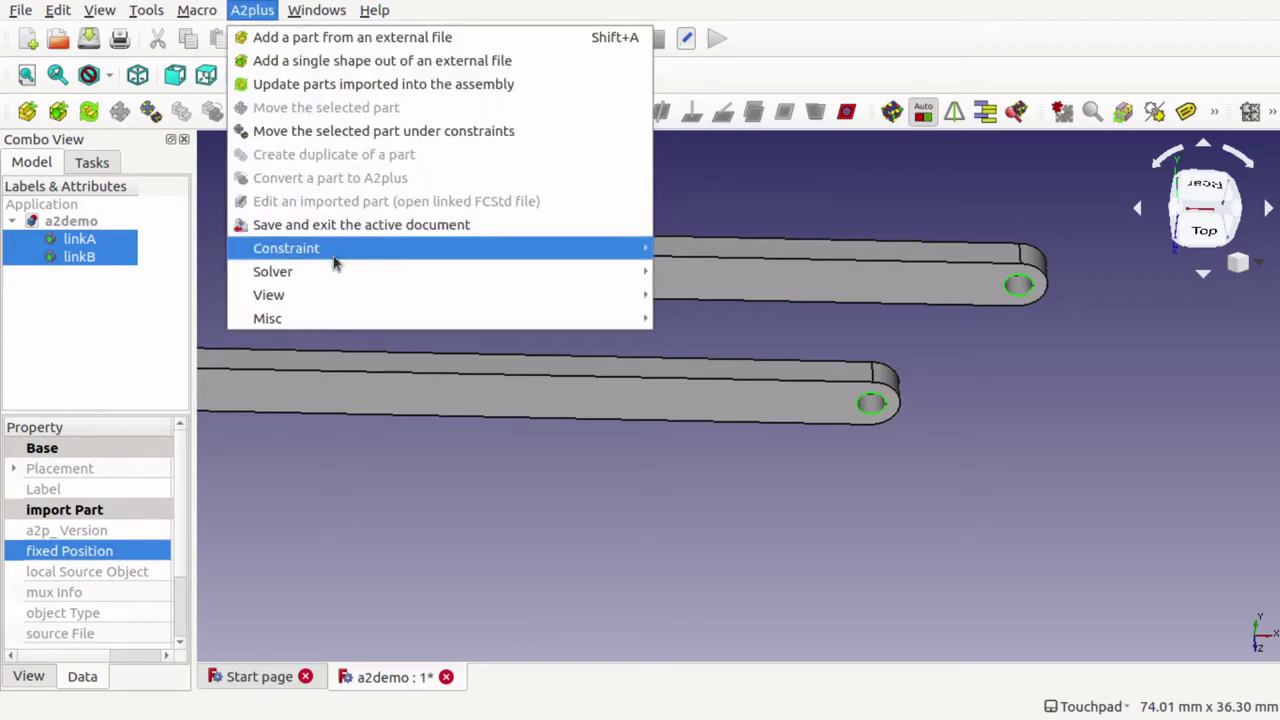
pyautogui.moveTo(560, 274)
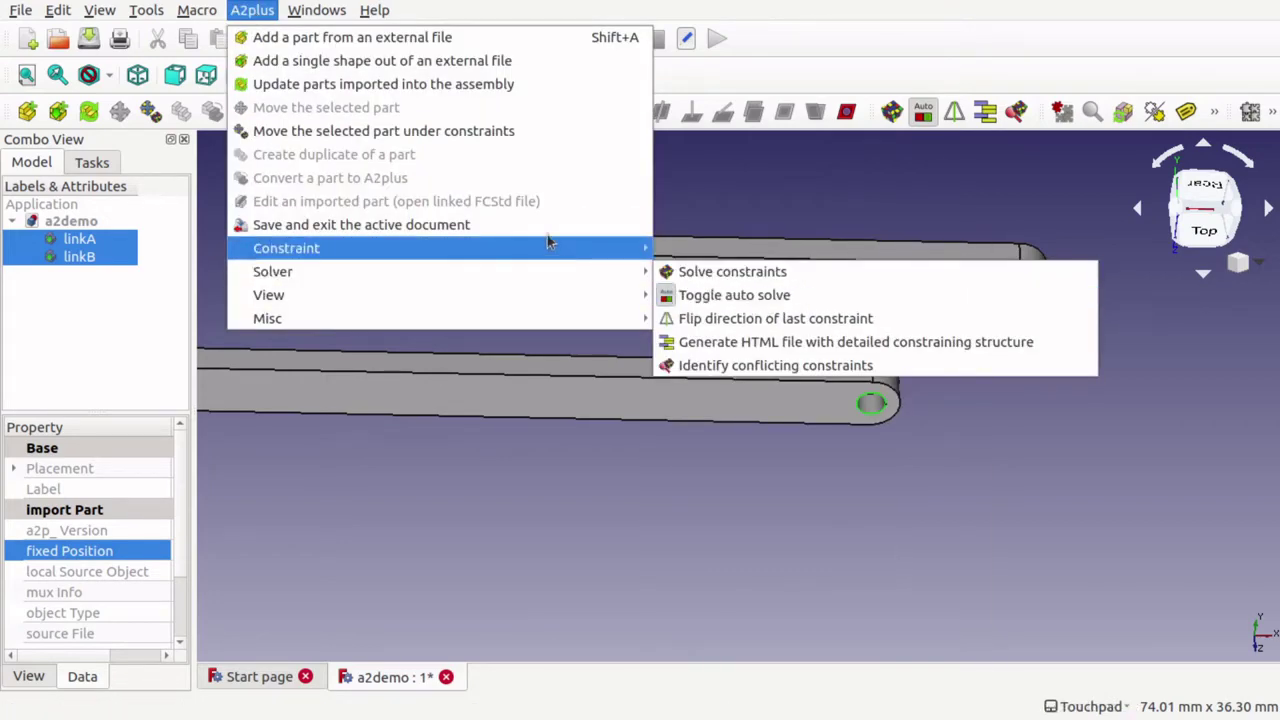
pyautogui.moveTo(586, 247)
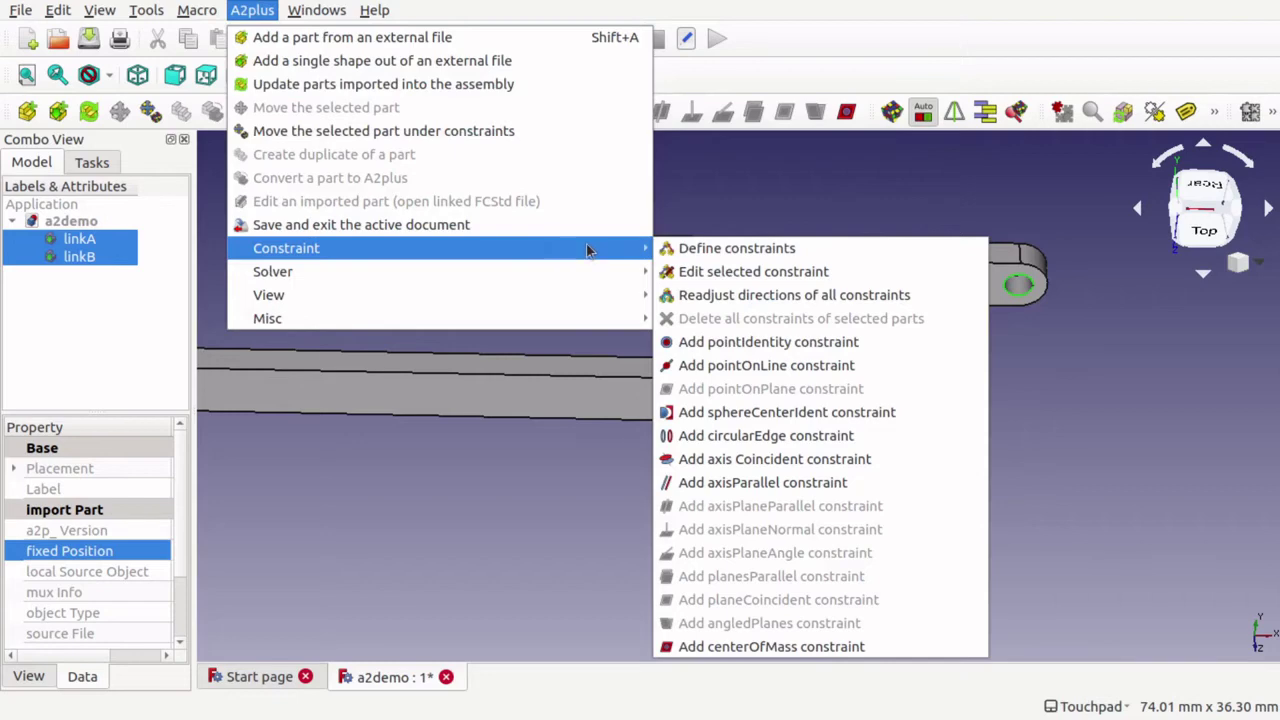
pyautogui.click(812, 441)
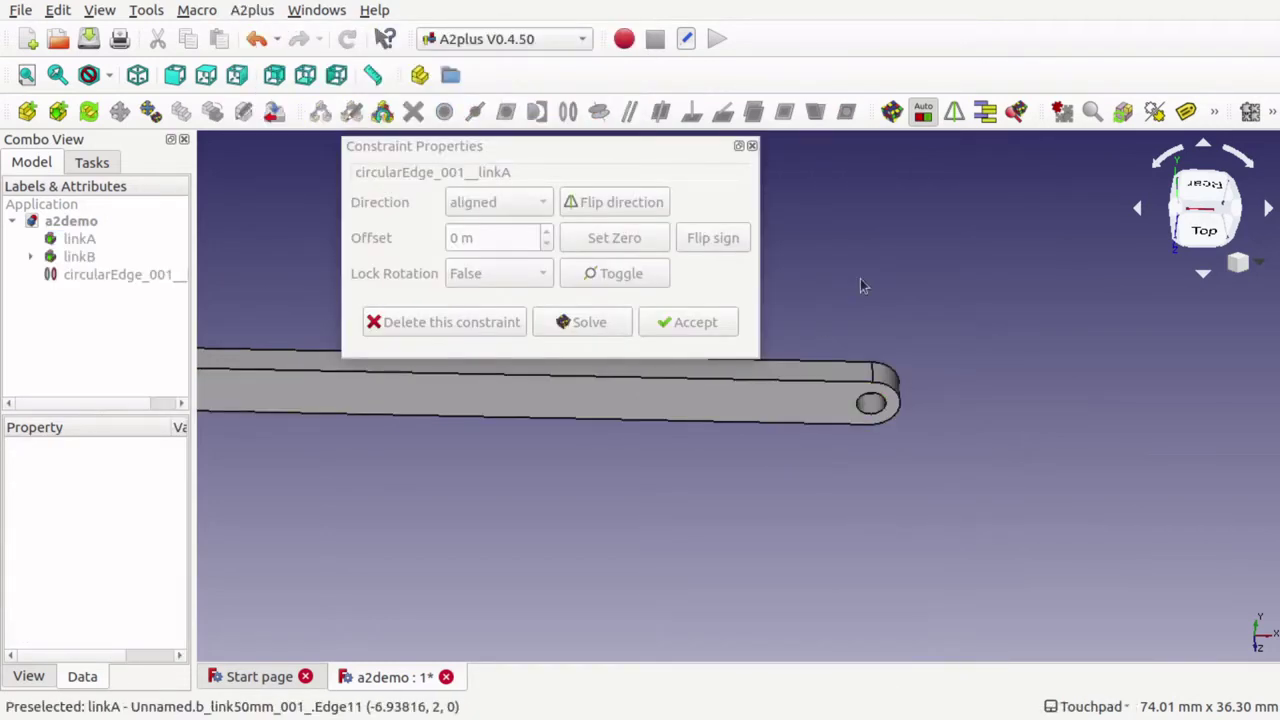
# Inspect the constrained links from several angles, highlighting linkA to see how the two parts are positioned
pyautogui.moveTo(864, 287); pyautogui.dragTo(393, 190, button='middle')
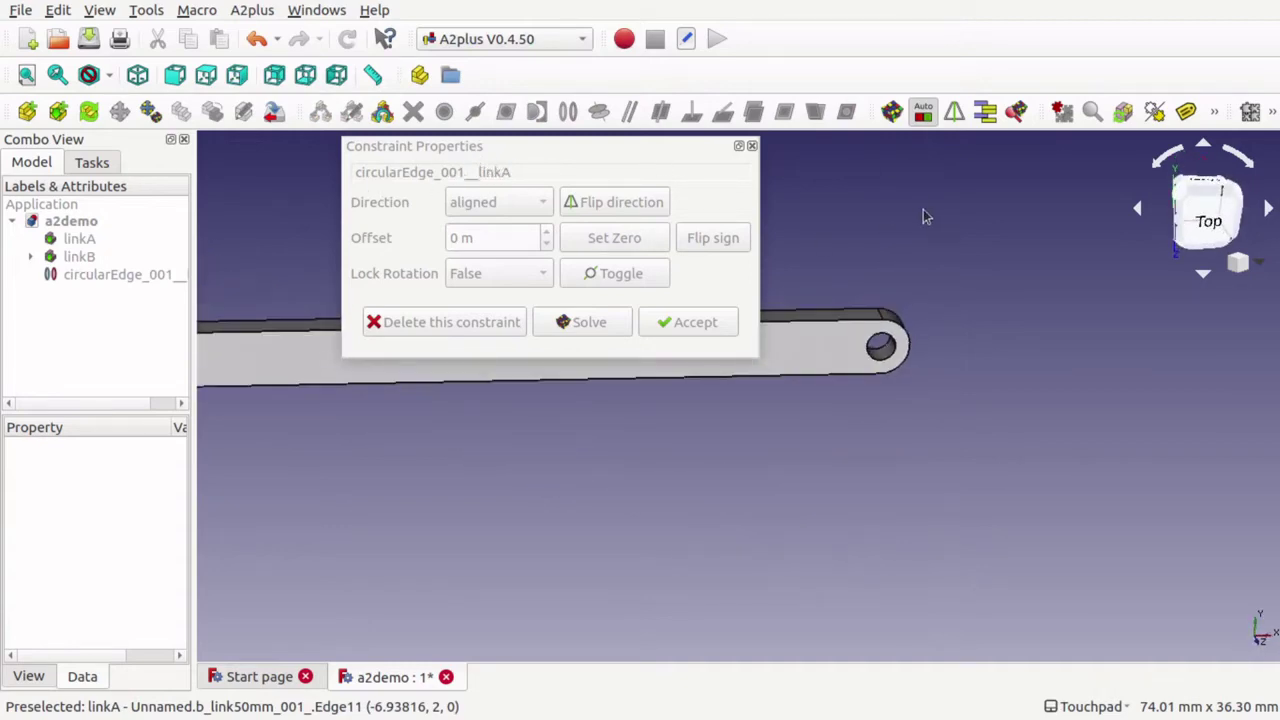
pyautogui.moveTo(924, 216); pyautogui.dragTo(400, 434, button='middle')
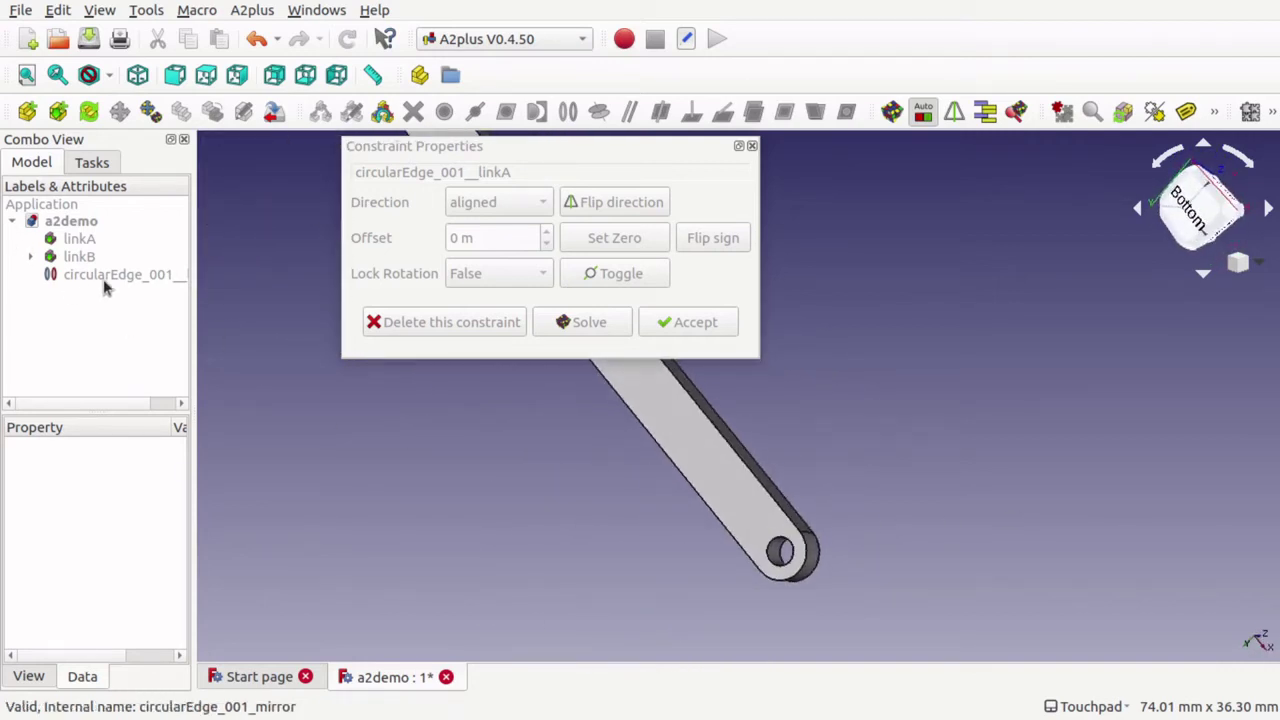
pyautogui.click(76, 240)
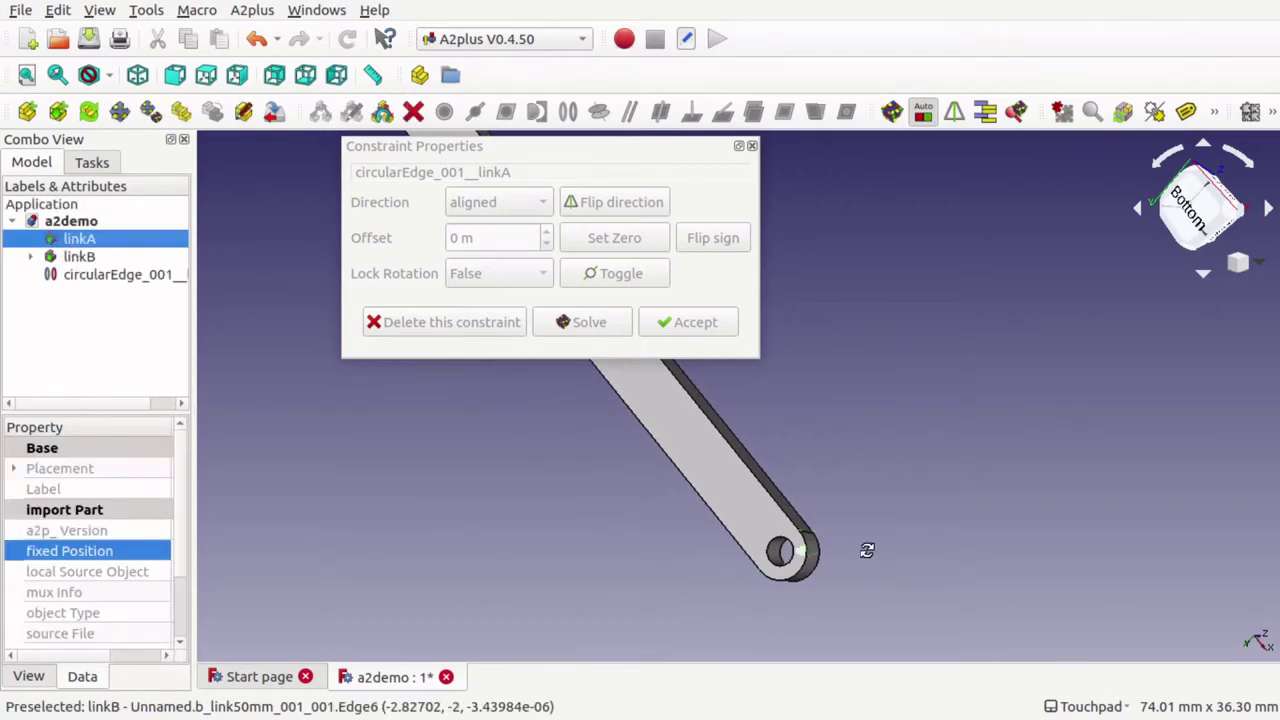
pyautogui.moveTo(866, 552); pyautogui.dragTo(586, 449, button='middle')
pyautogui.moveTo(672, 571); pyautogui.dragTo(769, 372, button='middle')
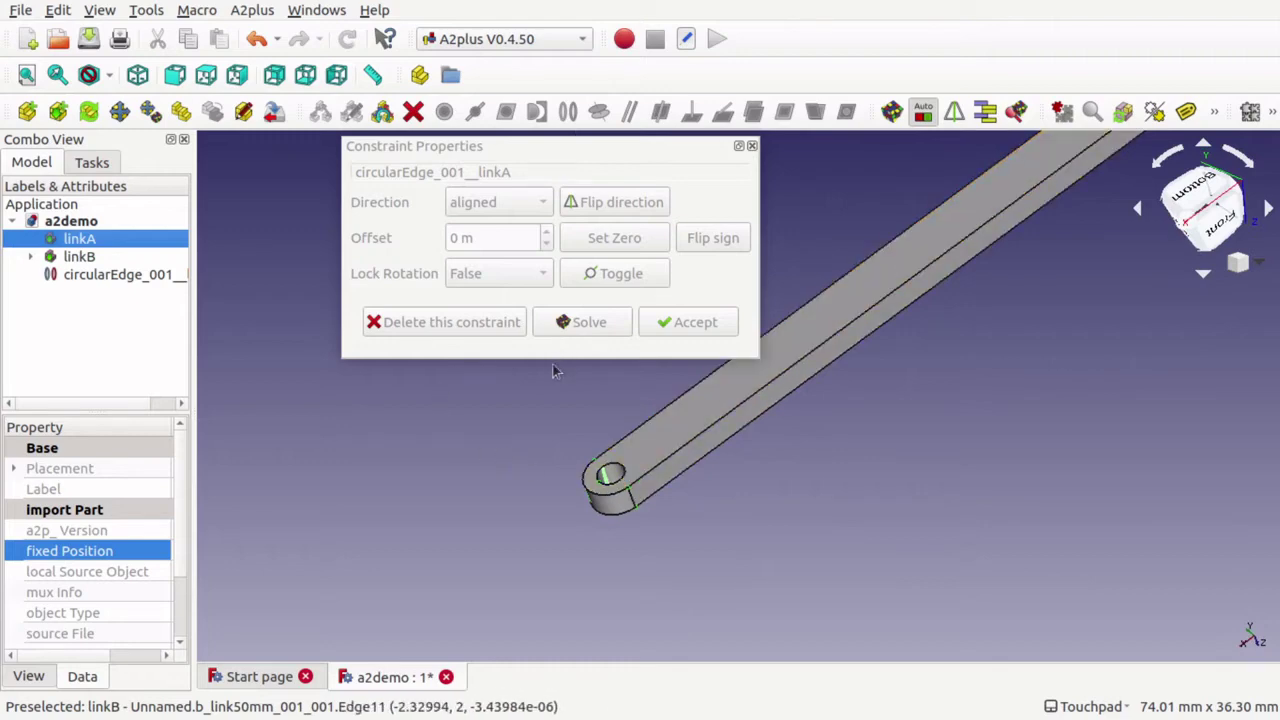
# Try the opposed direction for the circularEdge constraint on the two links, and flip it back to aligned
pyautogui.moveTo(555, 371)
pyautogui.mouseDown(button='middle')
pyautogui.moveTo(574, 391)
pyautogui.moveTo(575, 360)
pyautogui.mouseUp(button='middle')
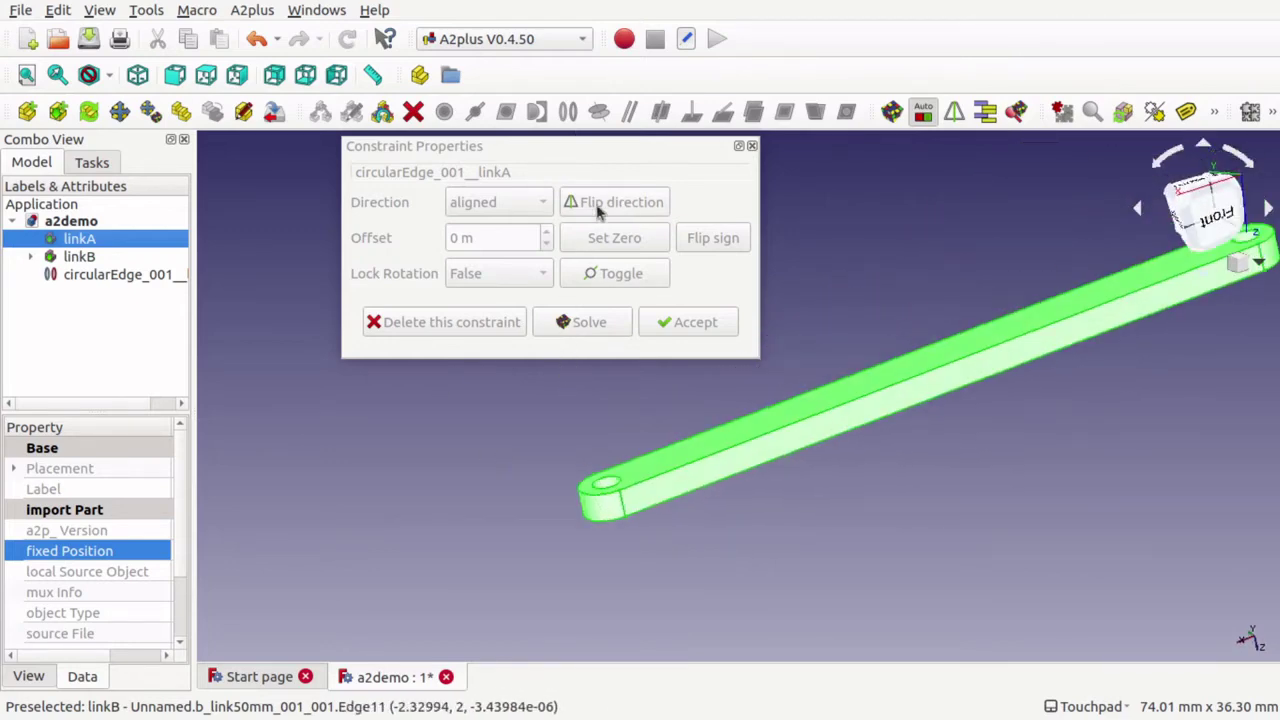
pyautogui.click(608, 205)
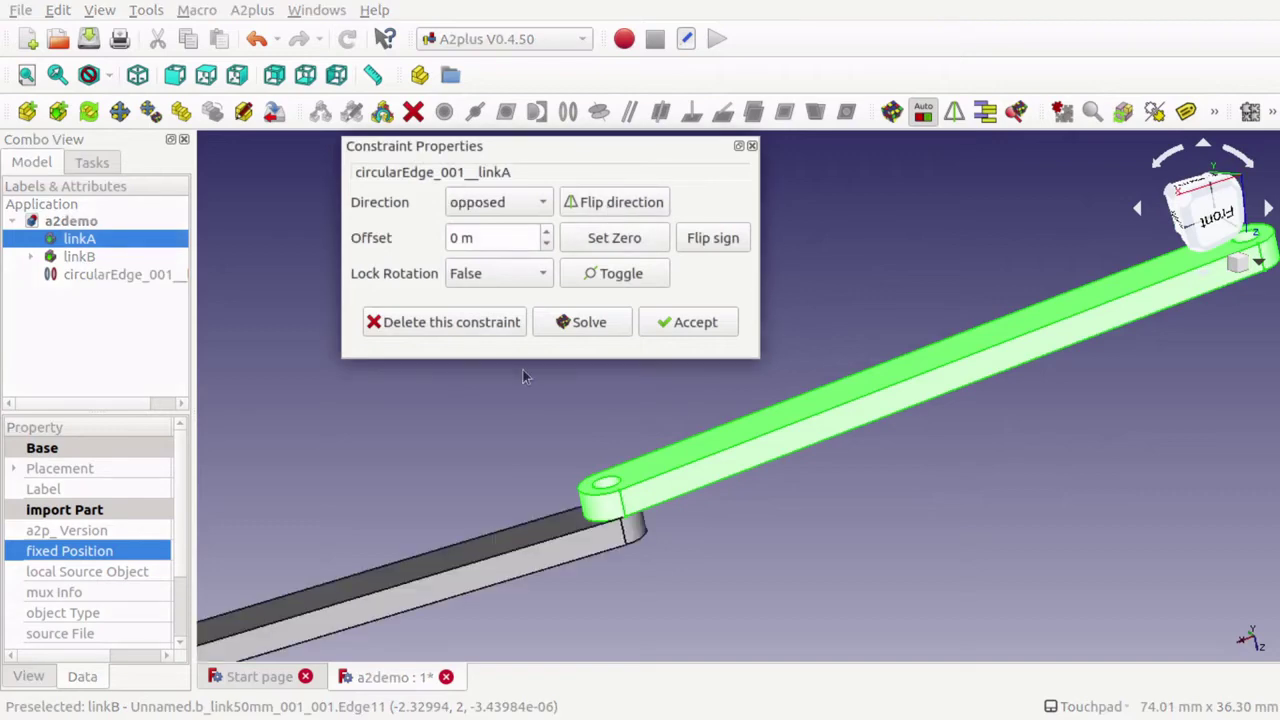
pyautogui.moveTo(879, 447); pyautogui.dragTo(796, 420, button='middle')
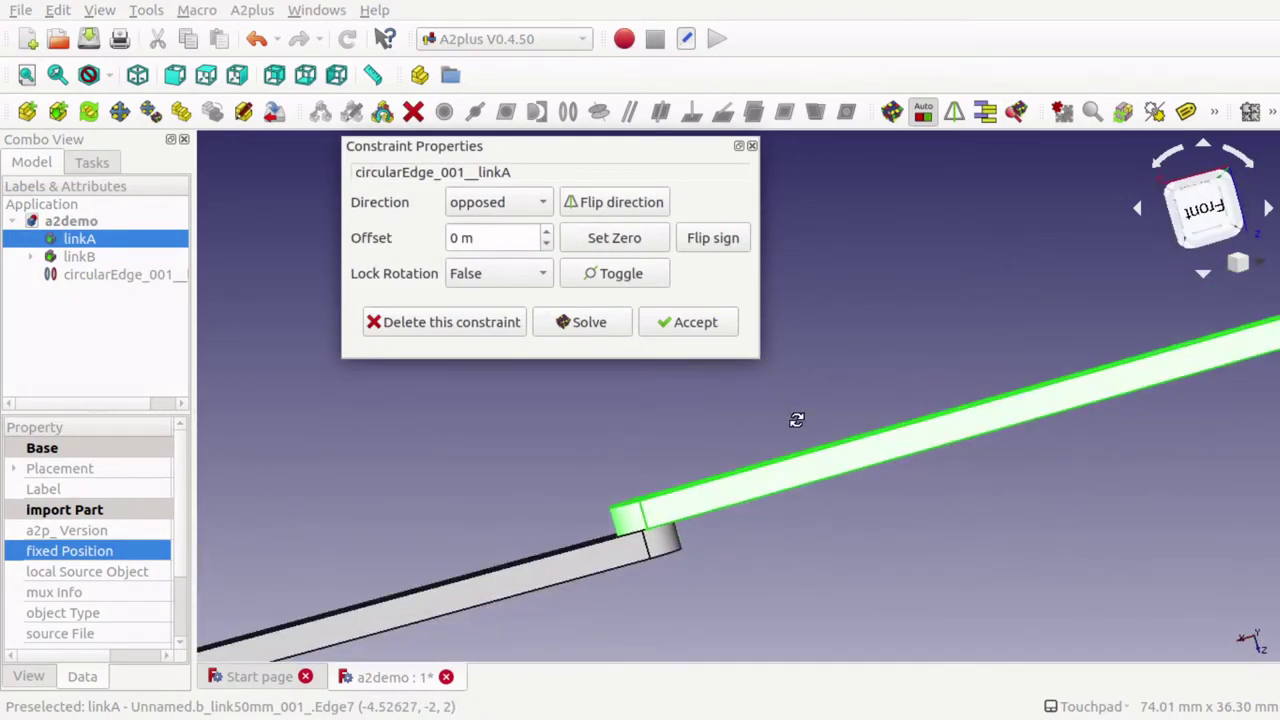
pyautogui.click(597, 205)
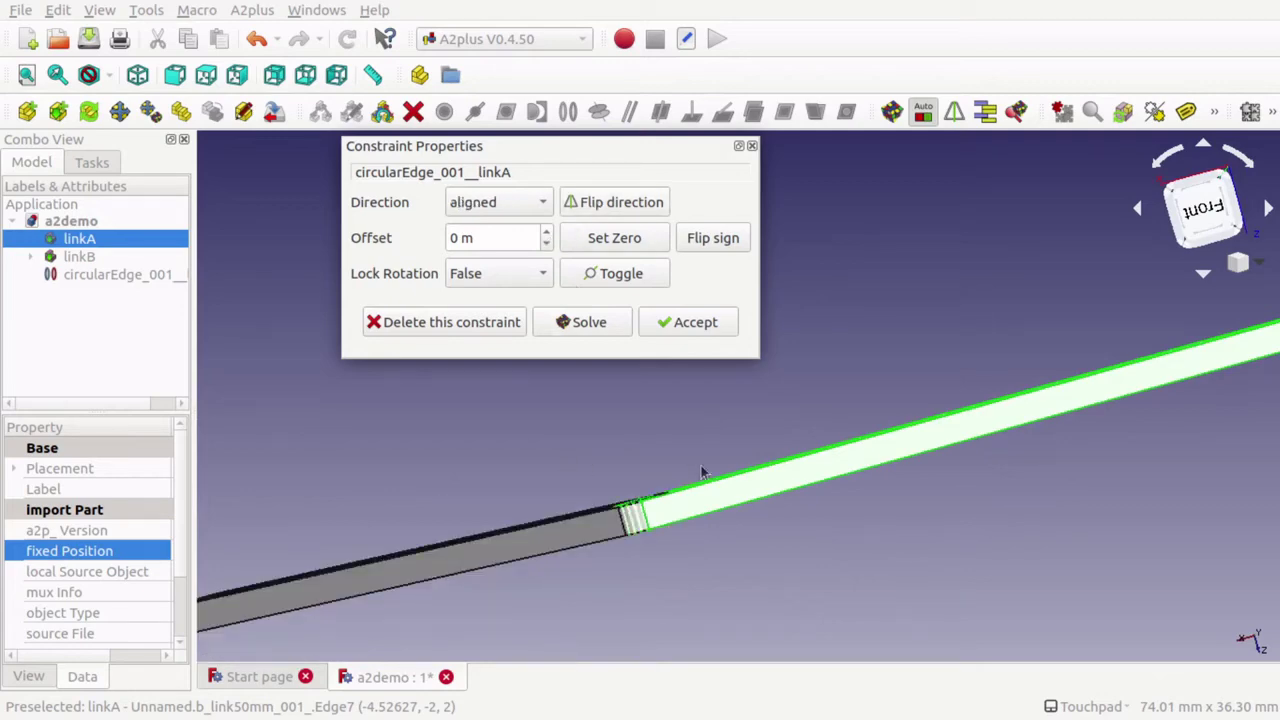
pyautogui.moveTo(755, 461); pyautogui.dragTo(705, 383, button='middle')
# Flip the circularEdge constraint's direction repeatedly between opposed and aligned, leave it aligned, and accept the constraint
pyautogui.click(614, 205)
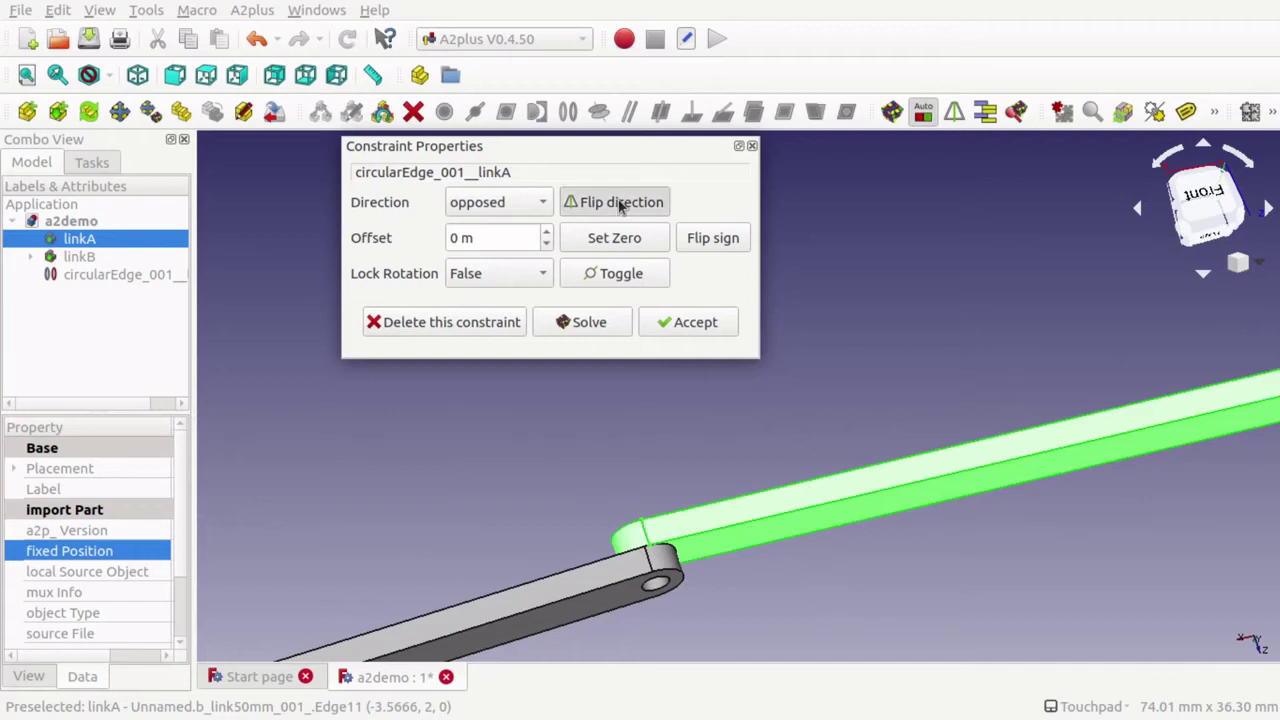
pyautogui.click(619, 205)
pyautogui.click(620, 205)
pyautogui.click(620, 205)
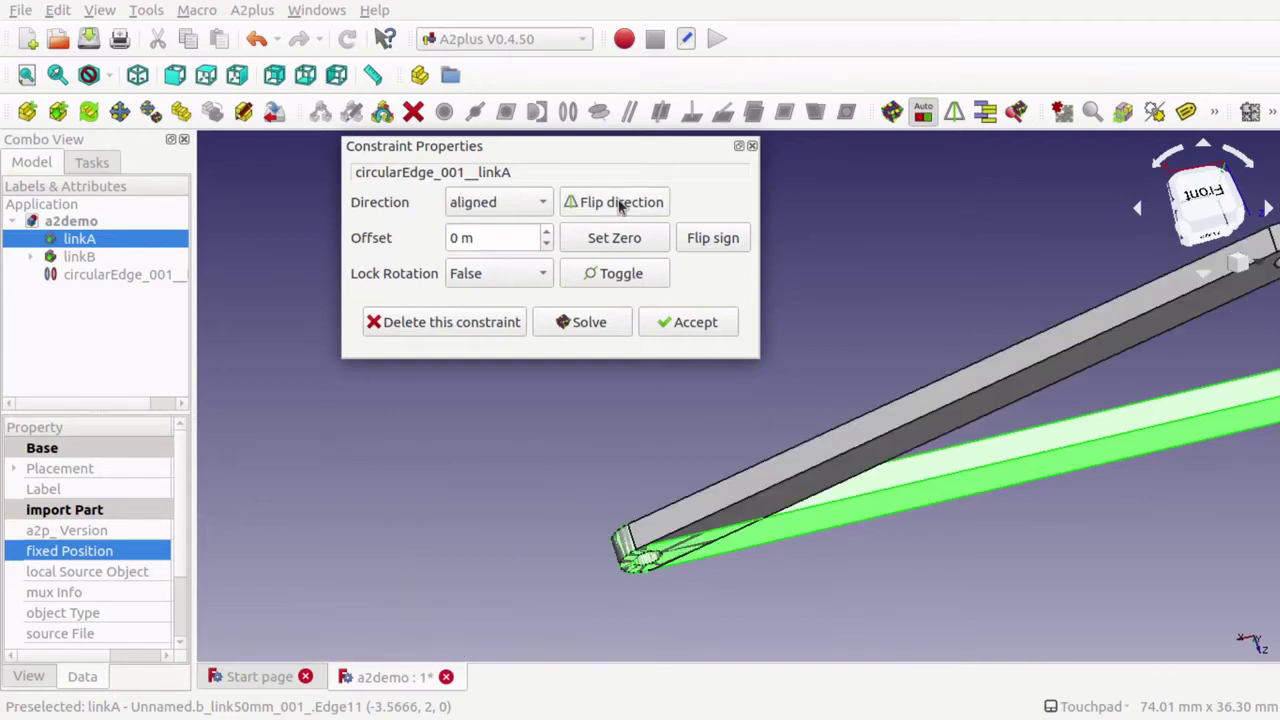
pyautogui.click(620, 205)
pyautogui.click(620, 205)
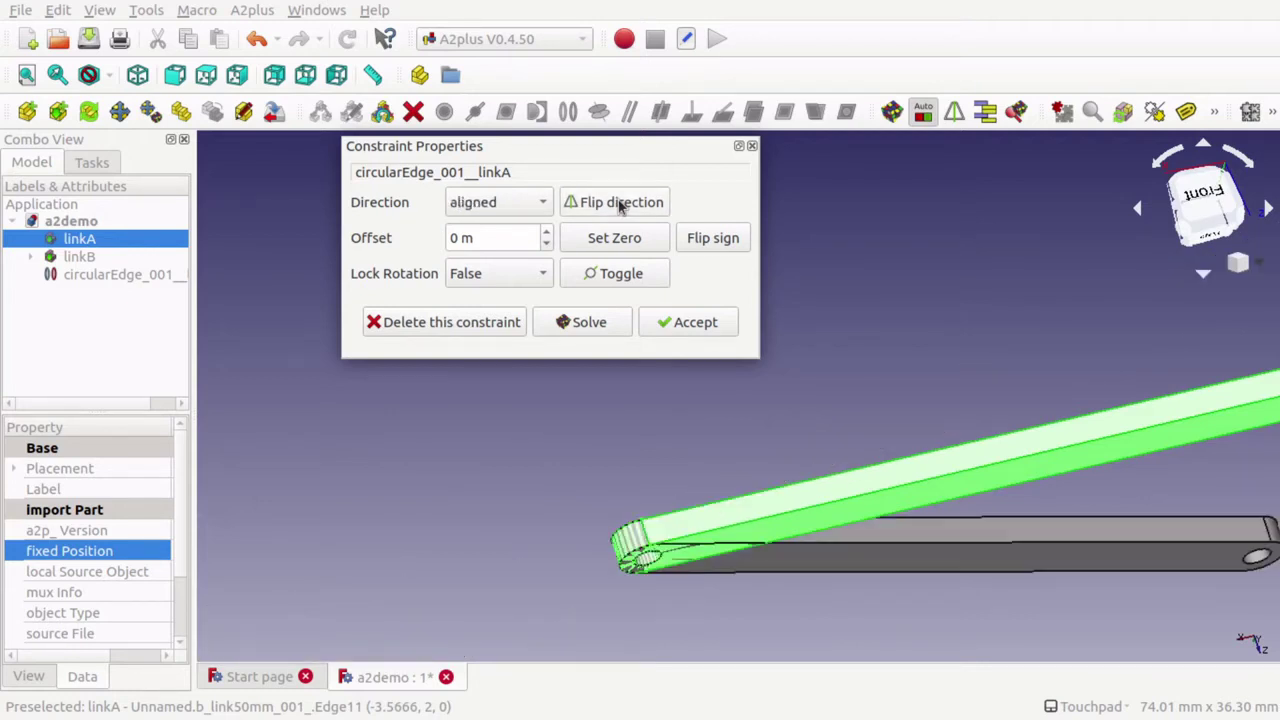
pyautogui.click(620, 205)
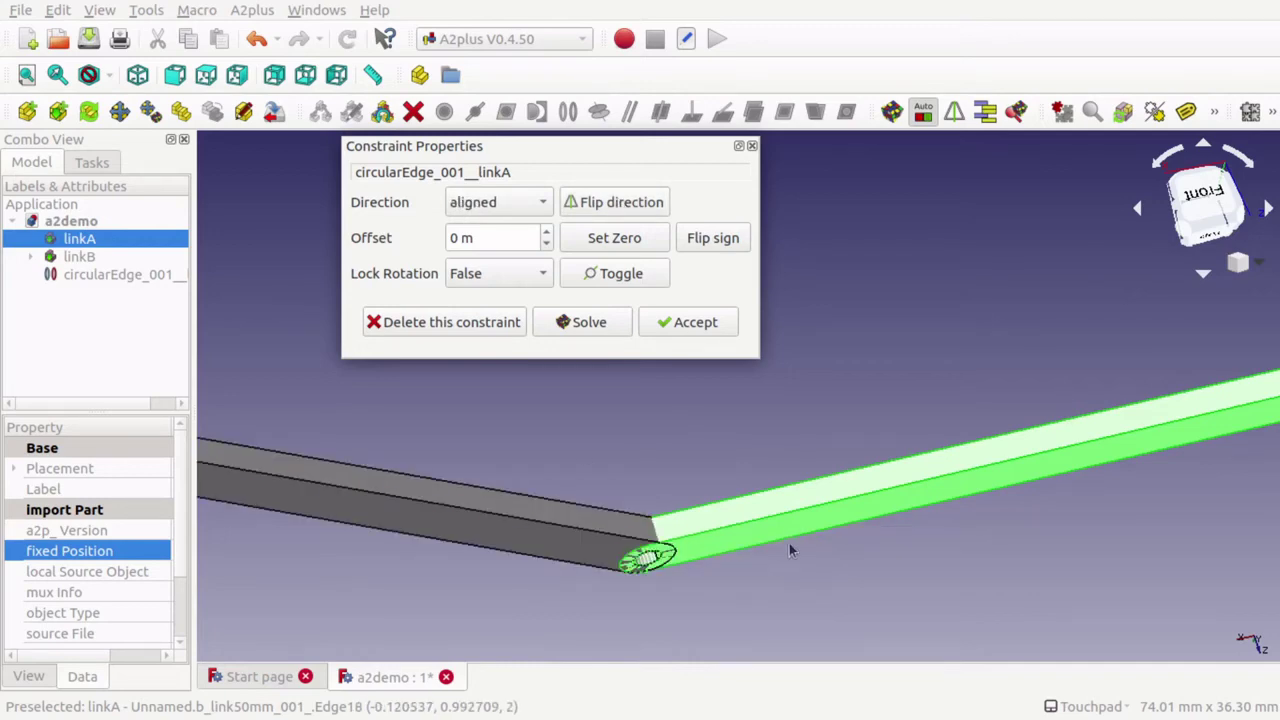
pyautogui.keyDown('shift'); pyautogui.moveTo(790, 544); pyautogui.dragTo(675, 484); pyautogui.keyUp('shift')
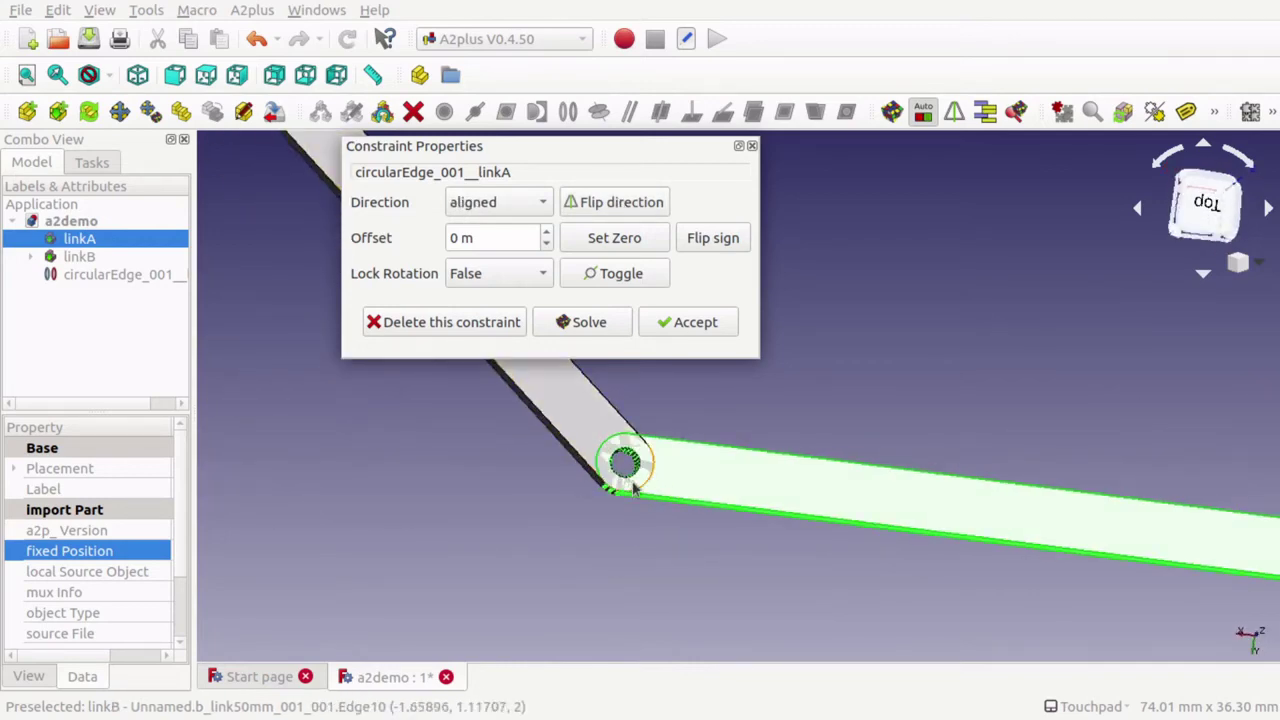
pyautogui.click(684, 322)
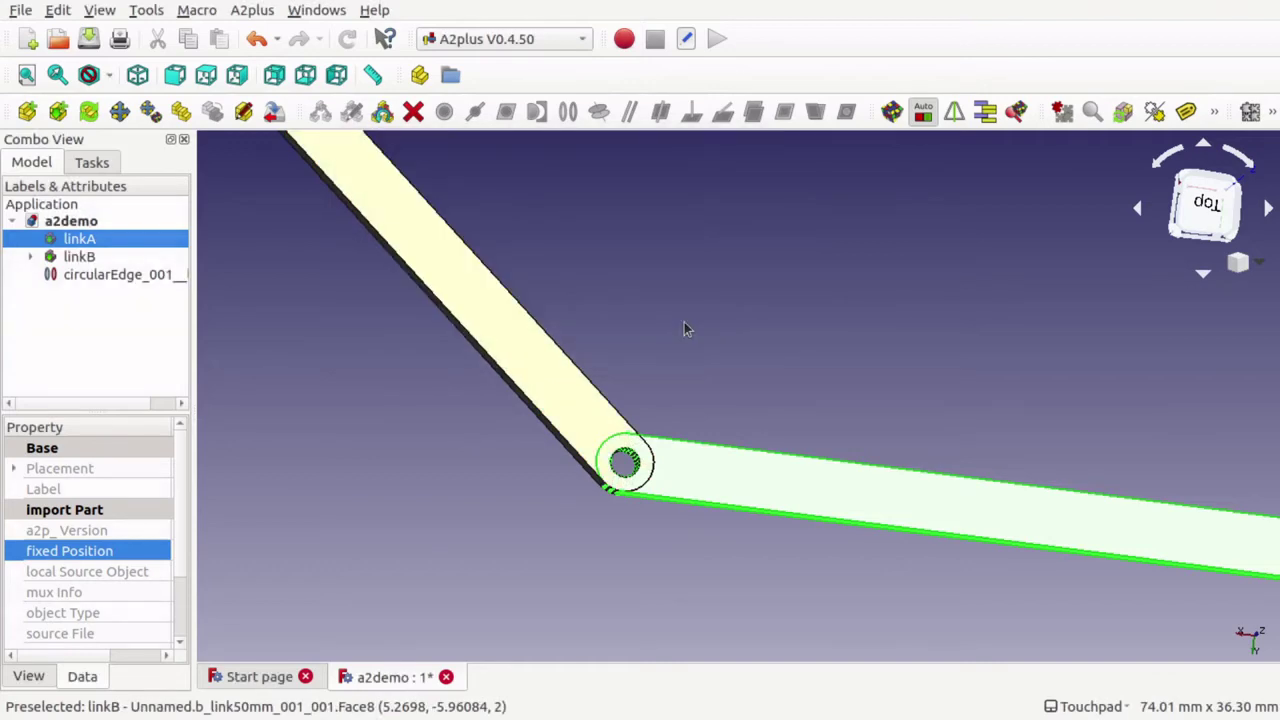
# Examine the joined links and their shared end hole both close up and as a whole
pyautogui.keyDown('alt'); pyautogui.moveTo(626, 329); pyautogui.dragTo(640, 355); pyautogui.keyUp('alt')
pyautogui.scroll(-2, 640, 355)
pyautogui.scroll(6, 640, 355)
pyautogui.scroll(-4, 640, 355)
pyautogui.scroll(-3, 641, 362)
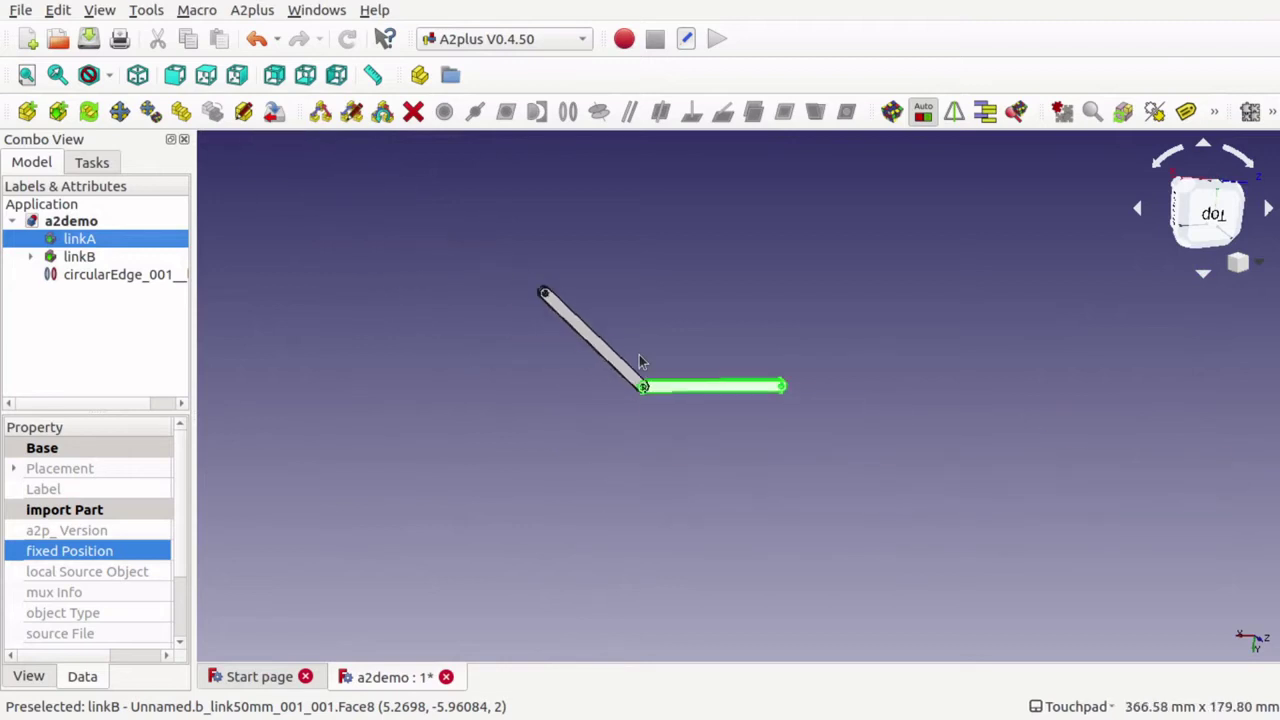
pyautogui.scroll(5, 641, 362)
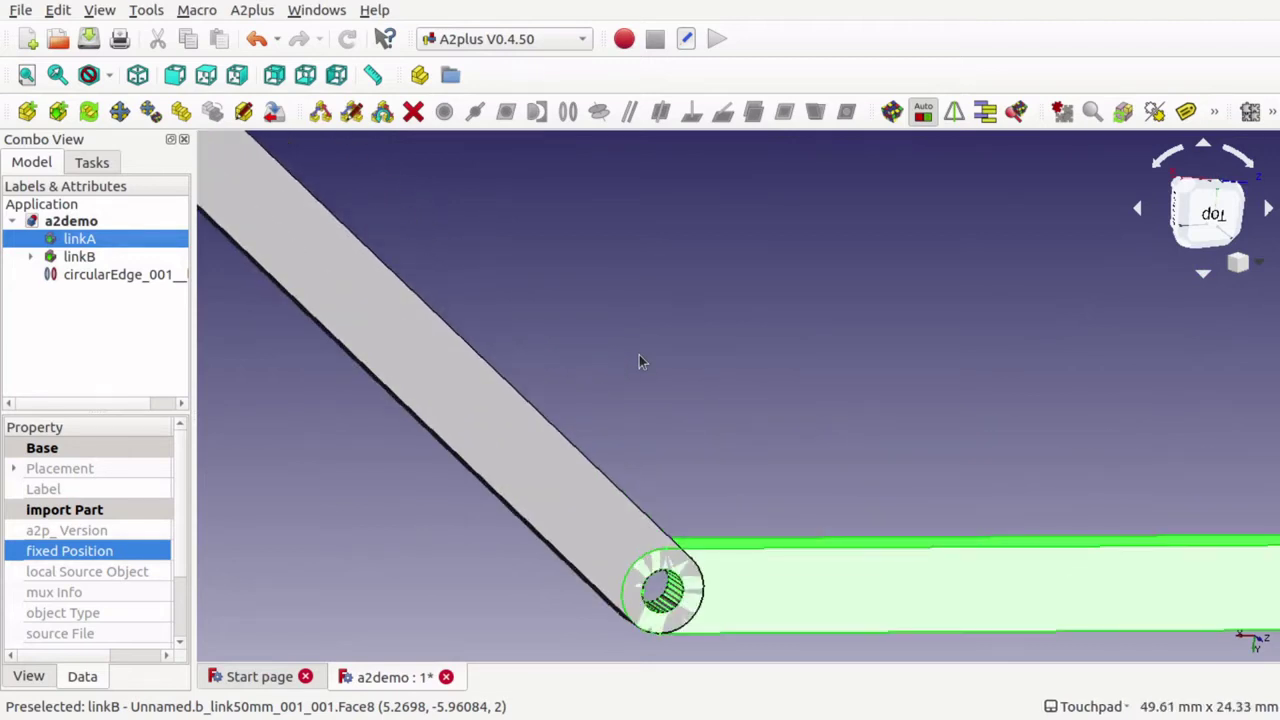
pyautogui.scroll(-3, 641, 362)
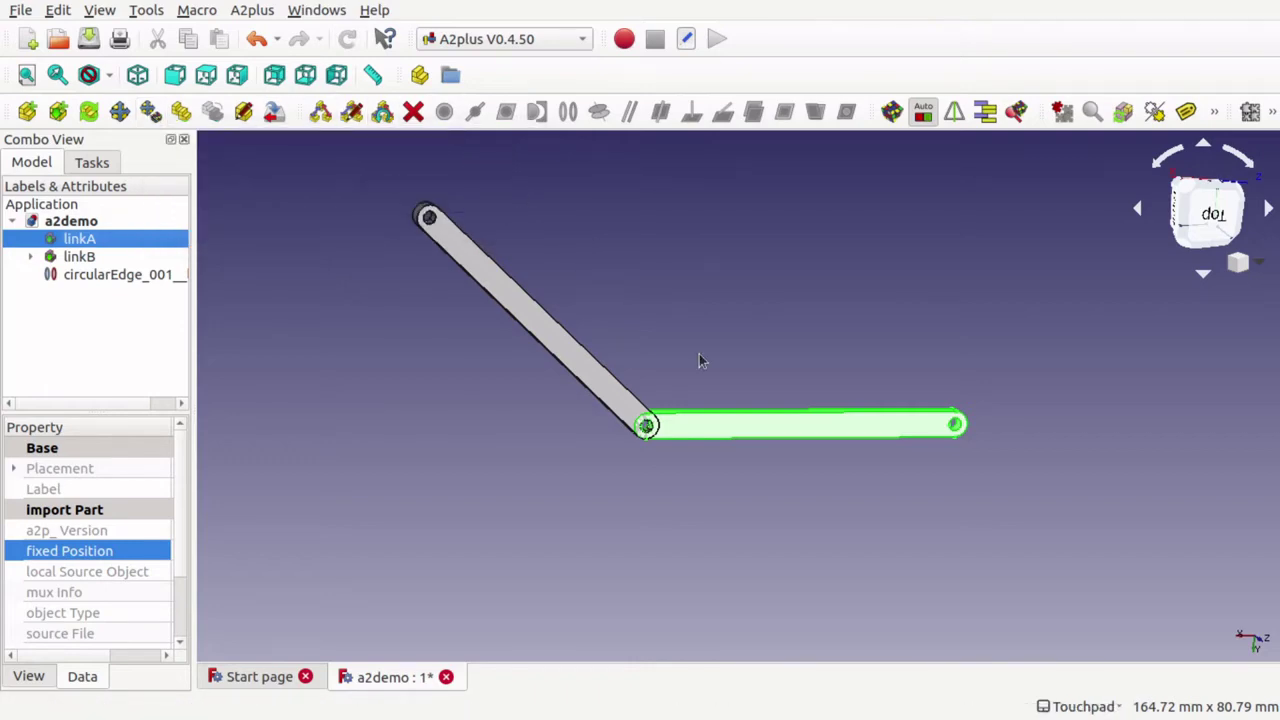
# Try to move linkA in the 3D view, and compare the fixed Position property of linkA and linkB
pyautogui.click(744, 436)
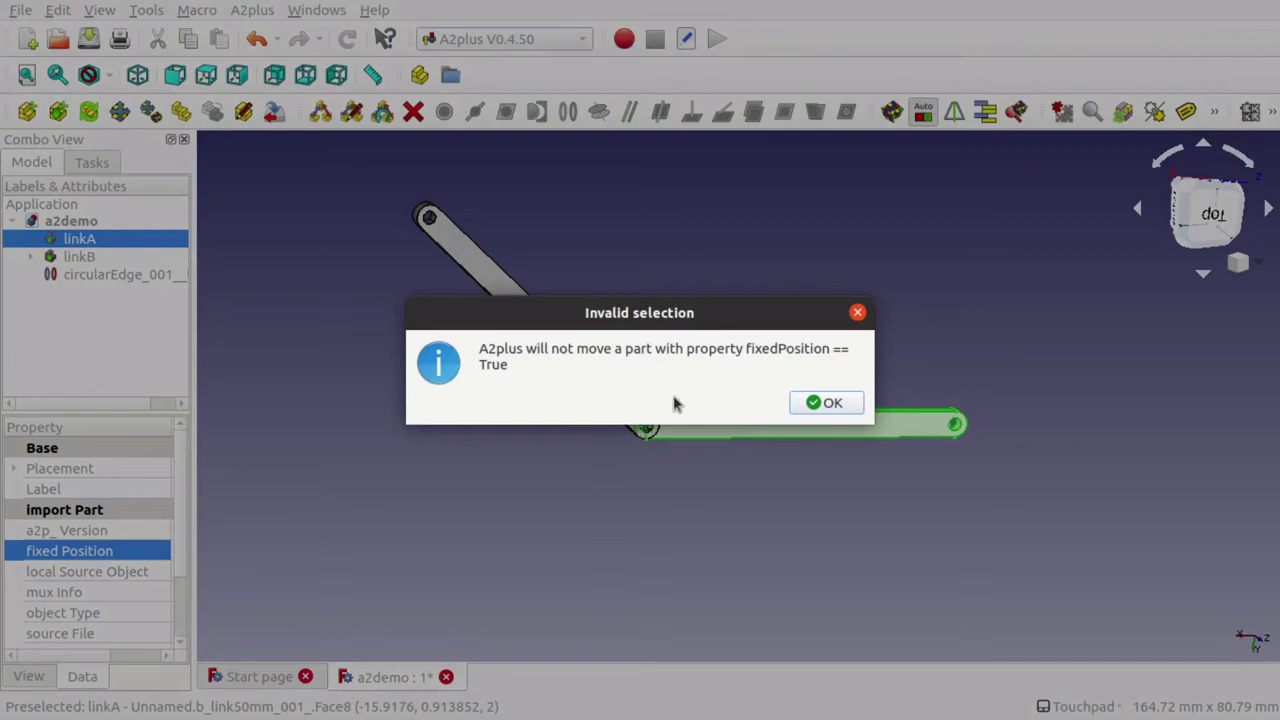
pyautogui.click(826, 403)
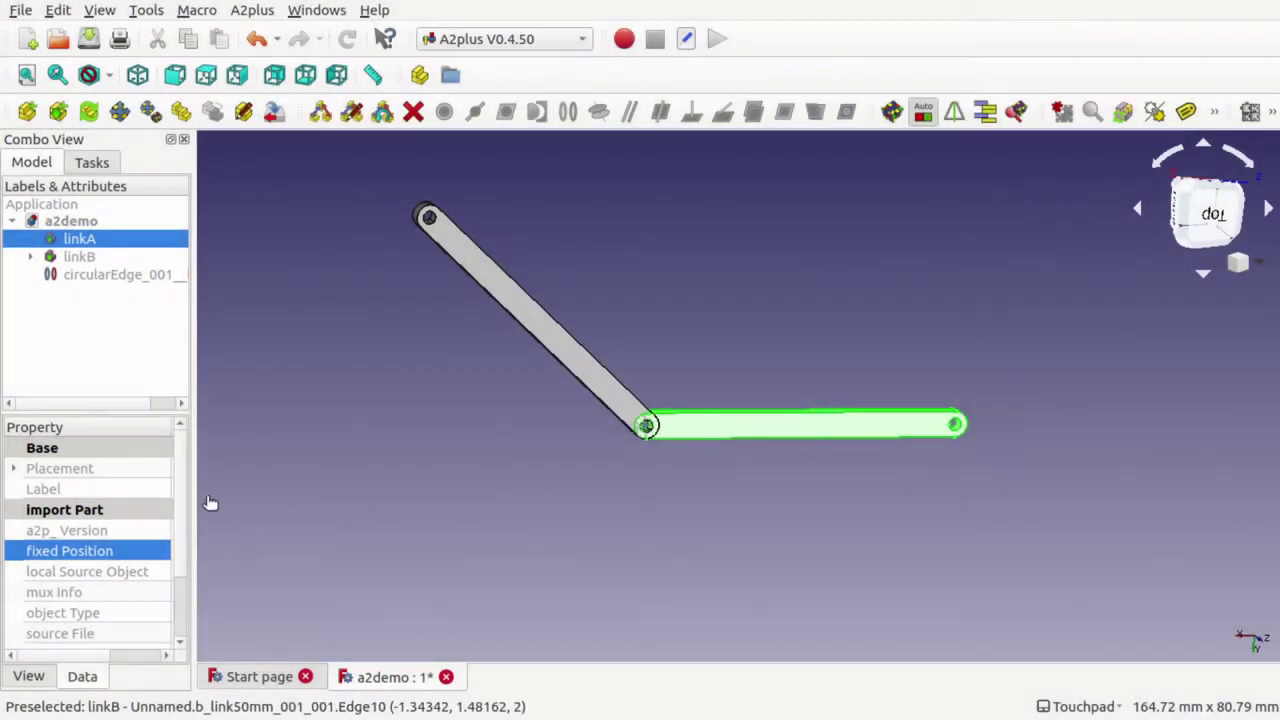
pyautogui.moveTo(190, 497); pyautogui.dragTo(278, 504)
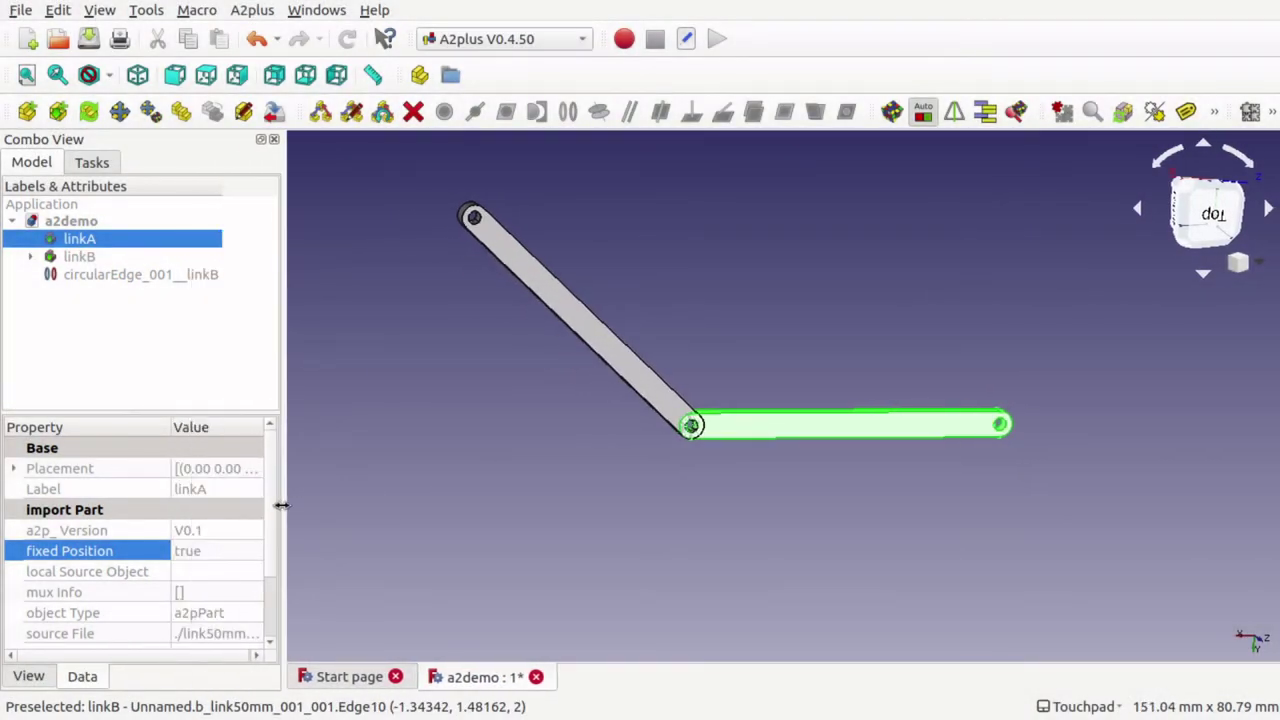
pyautogui.scroll(-2, 272, 626)
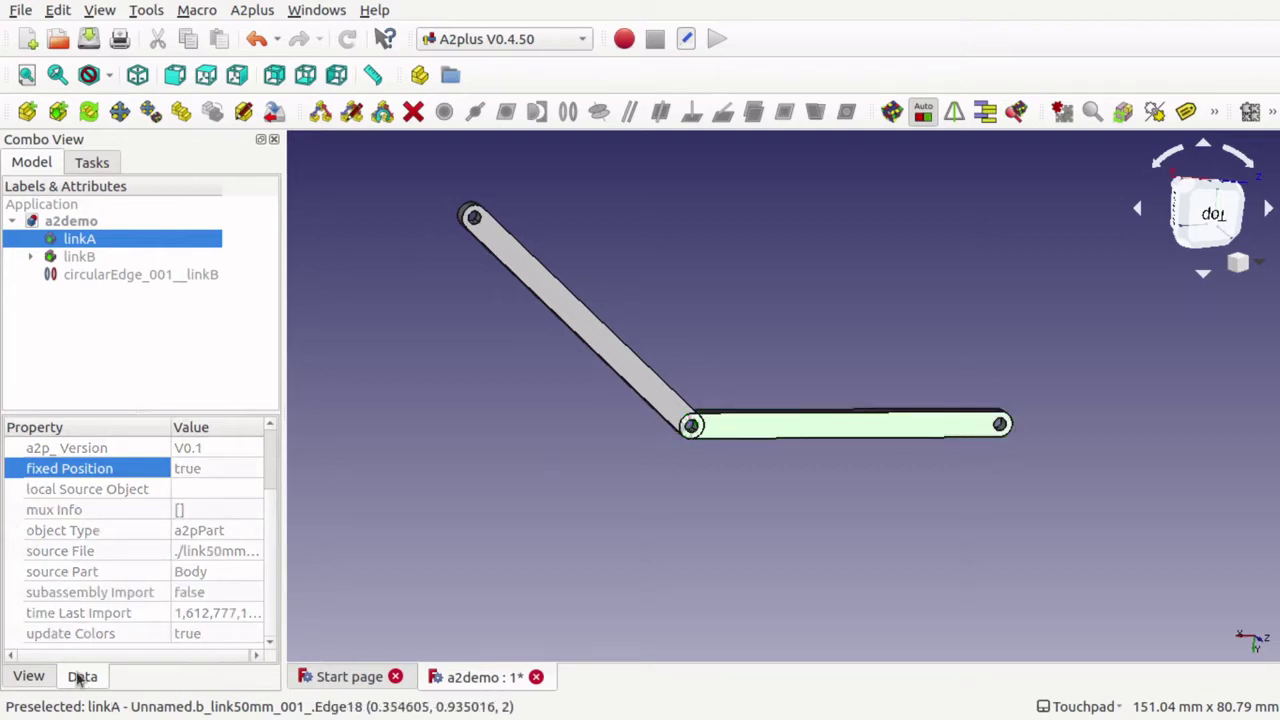
pyautogui.scroll(2, 161, 537)
pyautogui.scroll(-1, 161, 540)
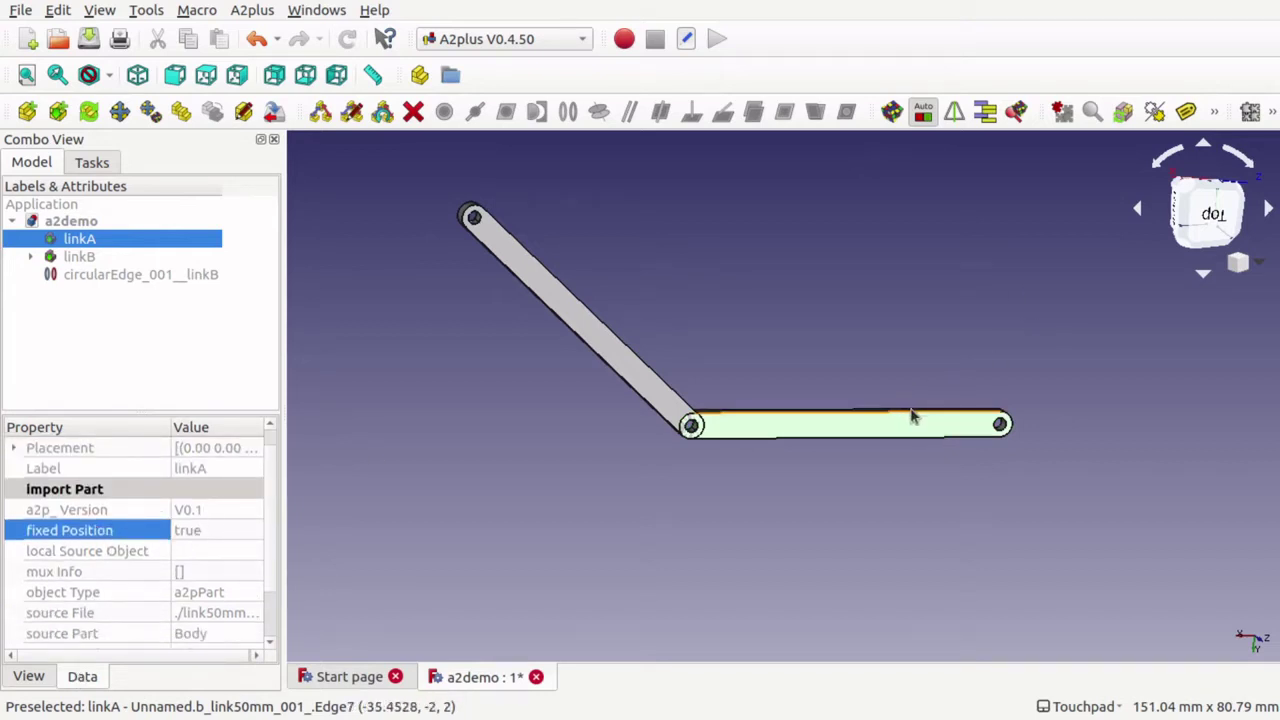
pyautogui.click(560, 318)
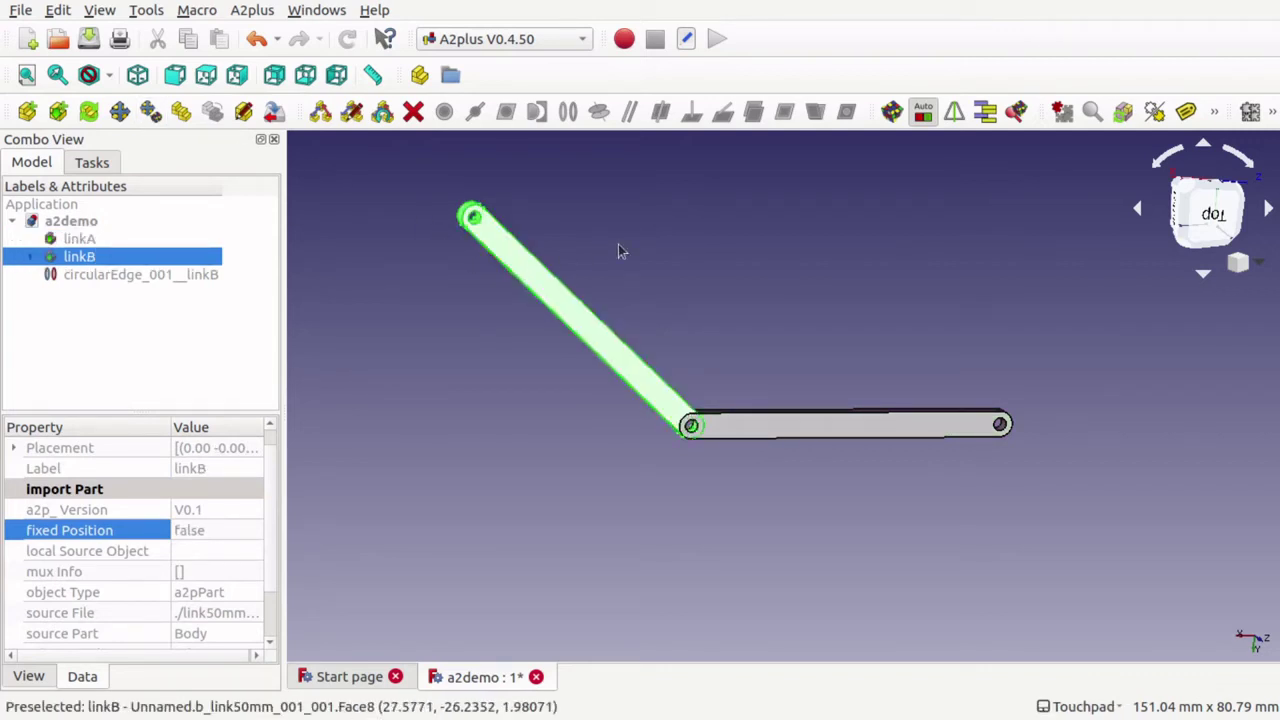
pyautogui.click(614, 289)
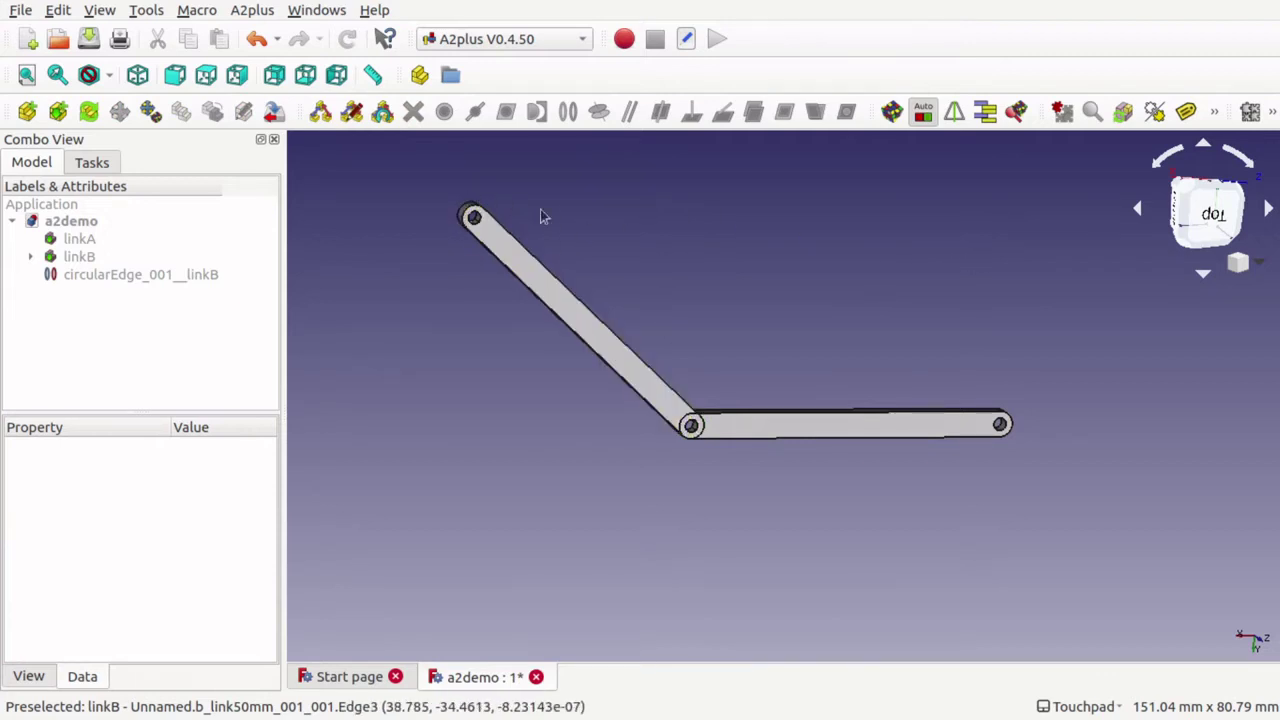
# Swing linkB around the shared hole by stepping its Placement angle up and back down to 219.88°, and clear the selection
pyautogui.click(622, 368)
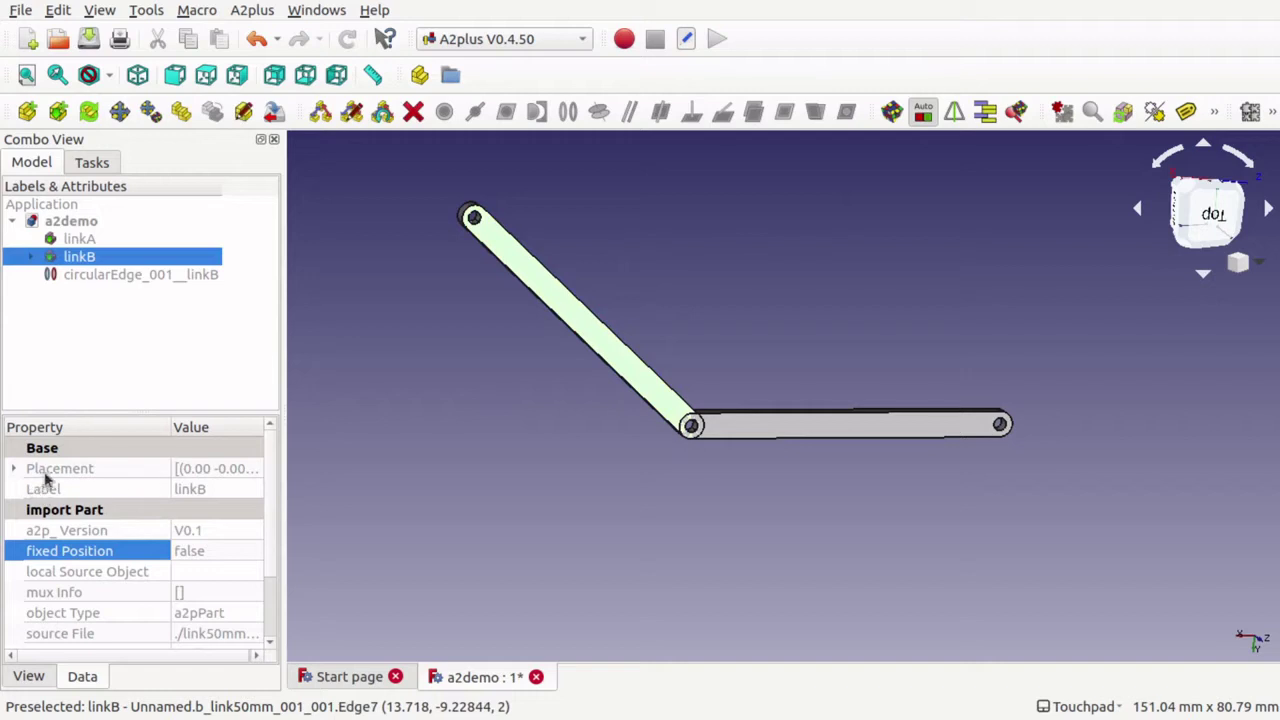
pyautogui.click(13, 470)
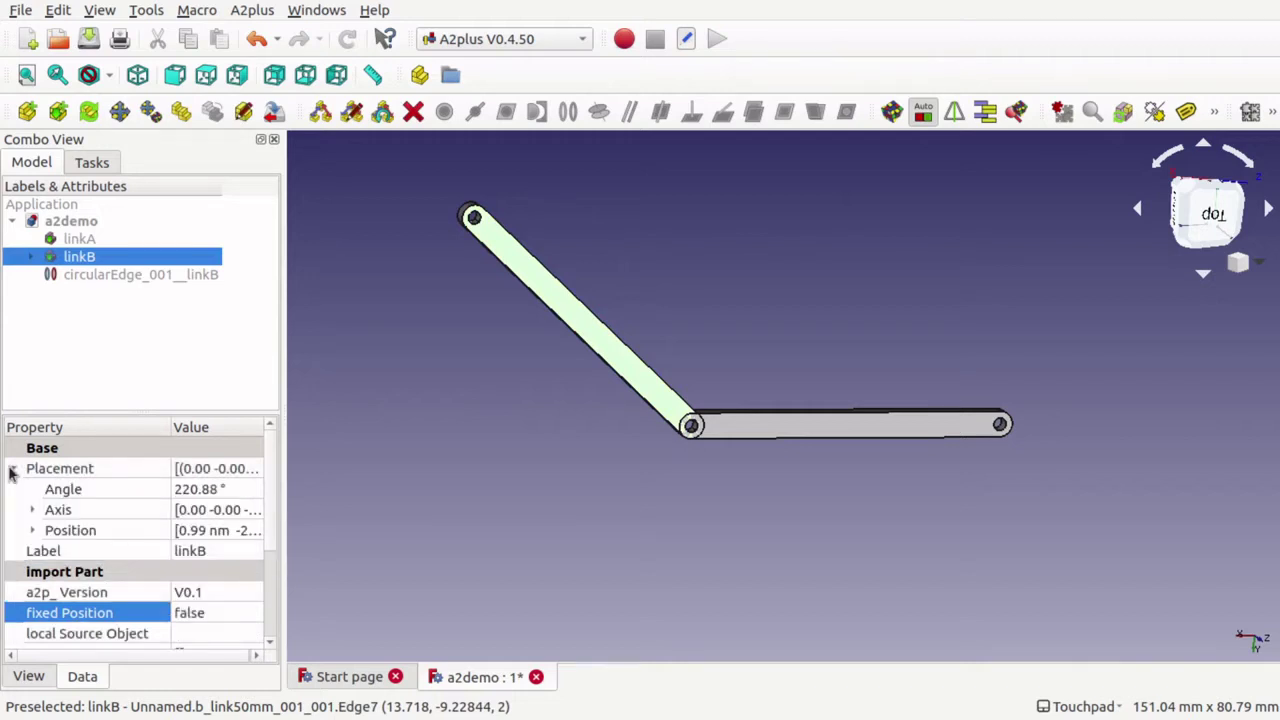
pyautogui.click(249, 492)
pyautogui.click(259, 486)
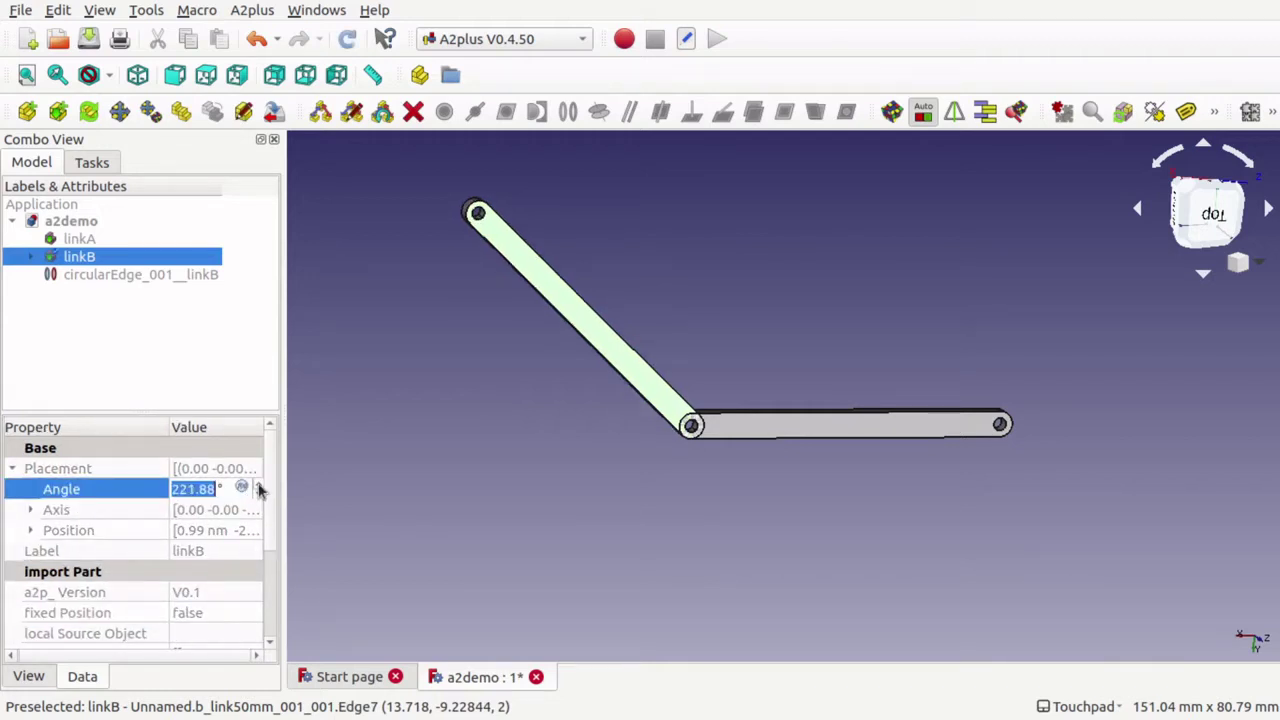
pyautogui.moveTo(259, 487); pyautogui.dragTo(259, 487)
pyautogui.press('Down')
pyautogui.press('Down')
pyautogui.press('Down')
pyautogui.press('Down')
pyautogui.press('Down')
pyautogui.press('Down')
pyautogui.press('Down')
pyautogui.press('Down')
pyautogui.press('Down')
pyautogui.press('Down')
pyautogui.press('Down')
pyautogui.press('Down')
pyautogui.press('Down')
pyautogui.press('Down')
pyautogui.press('Down')
pyautogui.press('Down')
pyautogui.press('Down')
pyautogui.press('Down')
pyautogui.press('Down')
pyautogui.press('Down')
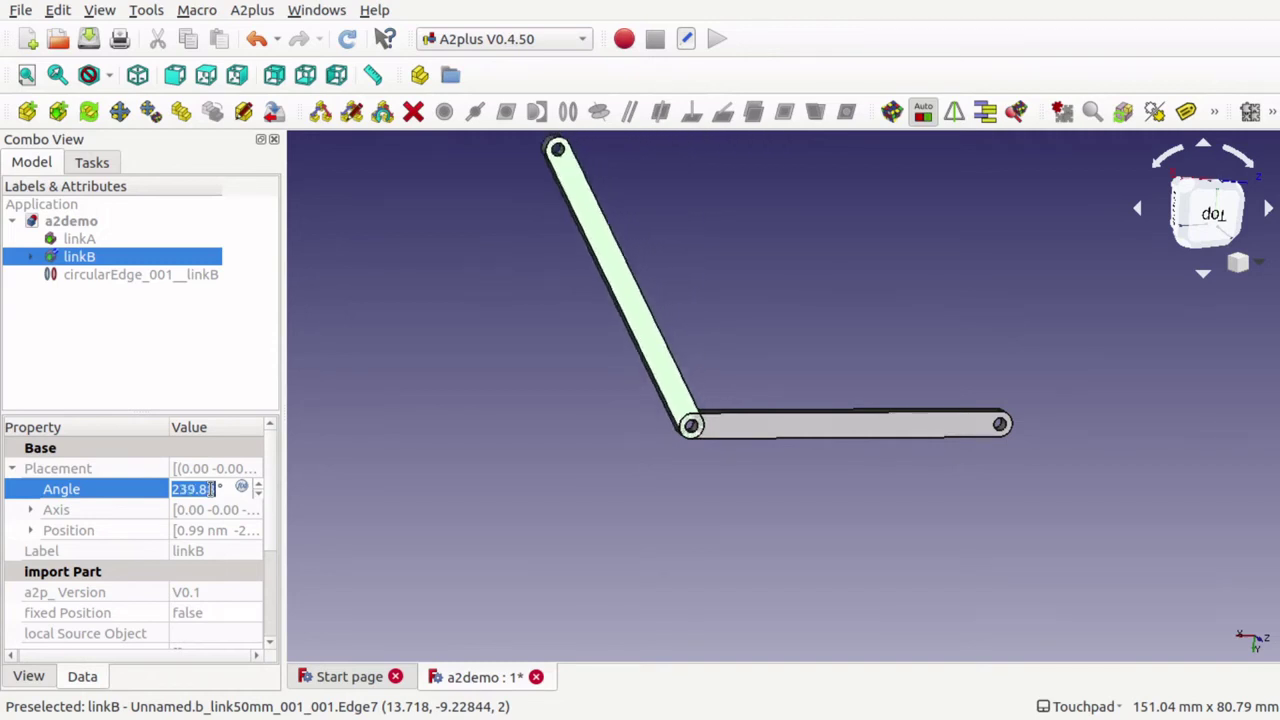
pyautogui.press('Down')
pyautogui.press('Down')
pyautogui.press('Down')
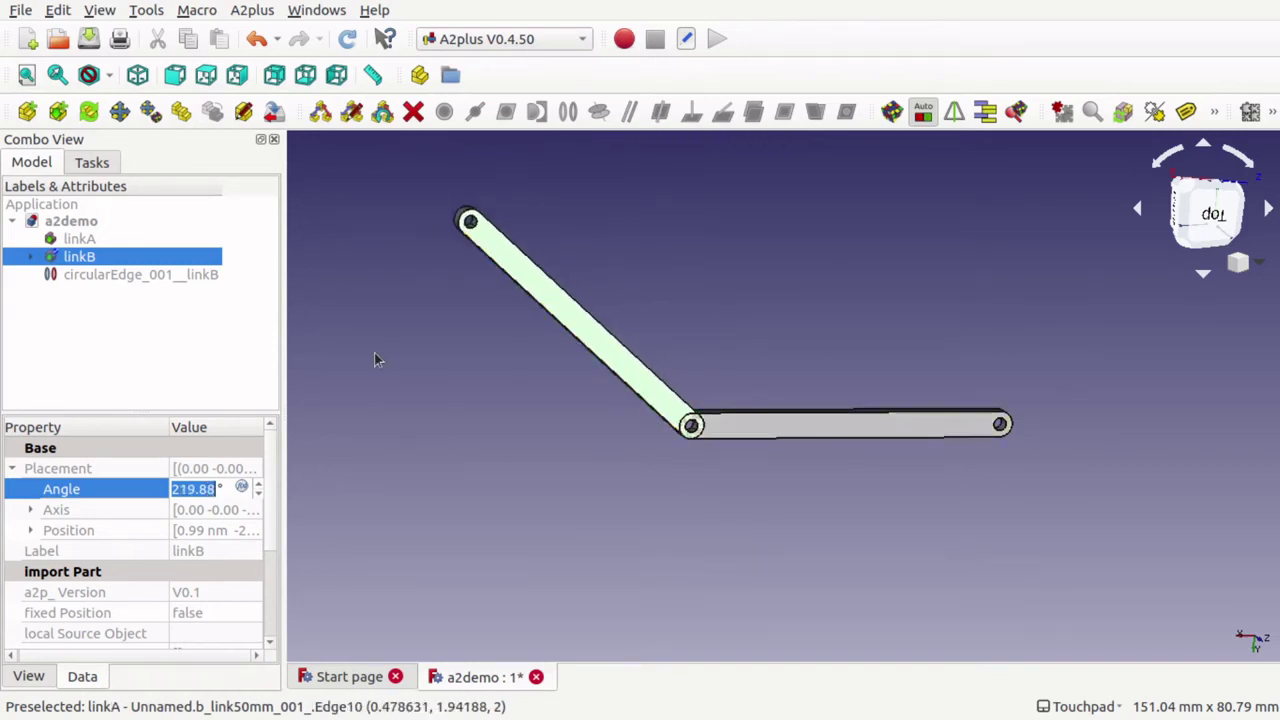
pyautogui.click(589, 460)
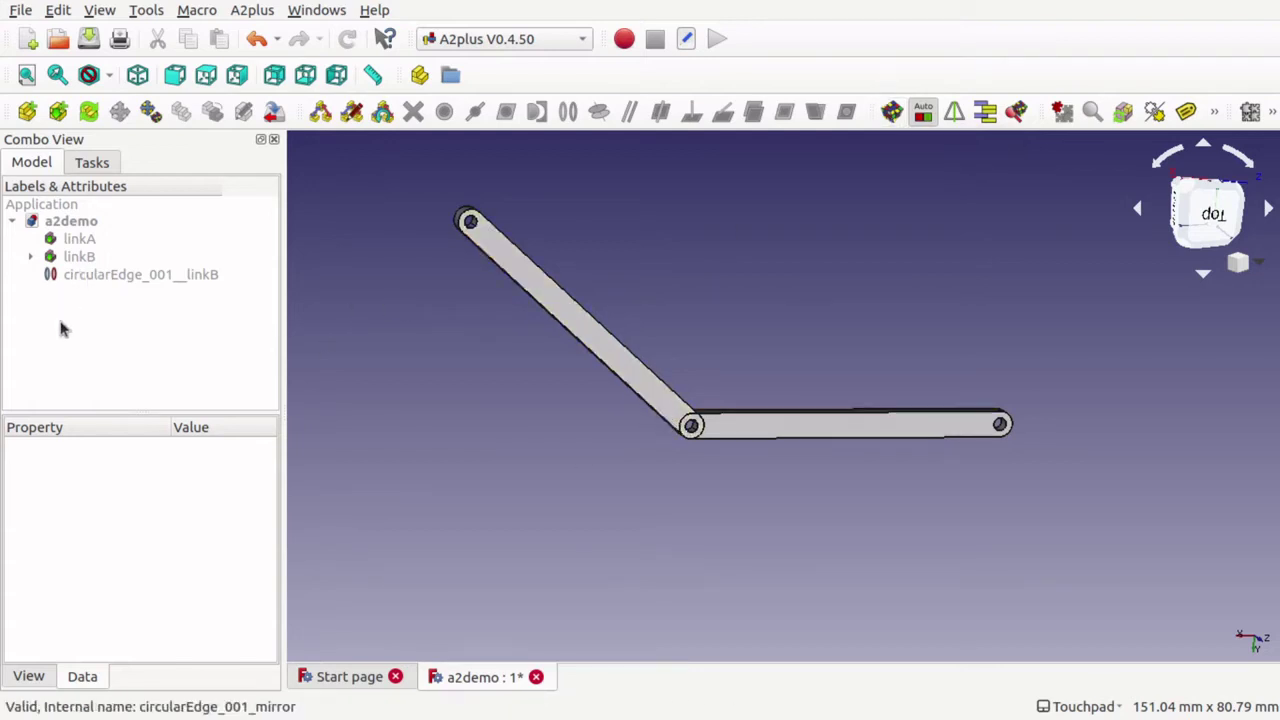
# Examine linkA, linkB and the two circularEdge entries, including the one nested under linkB, in the model tree
pyautogui.click(70, 238)
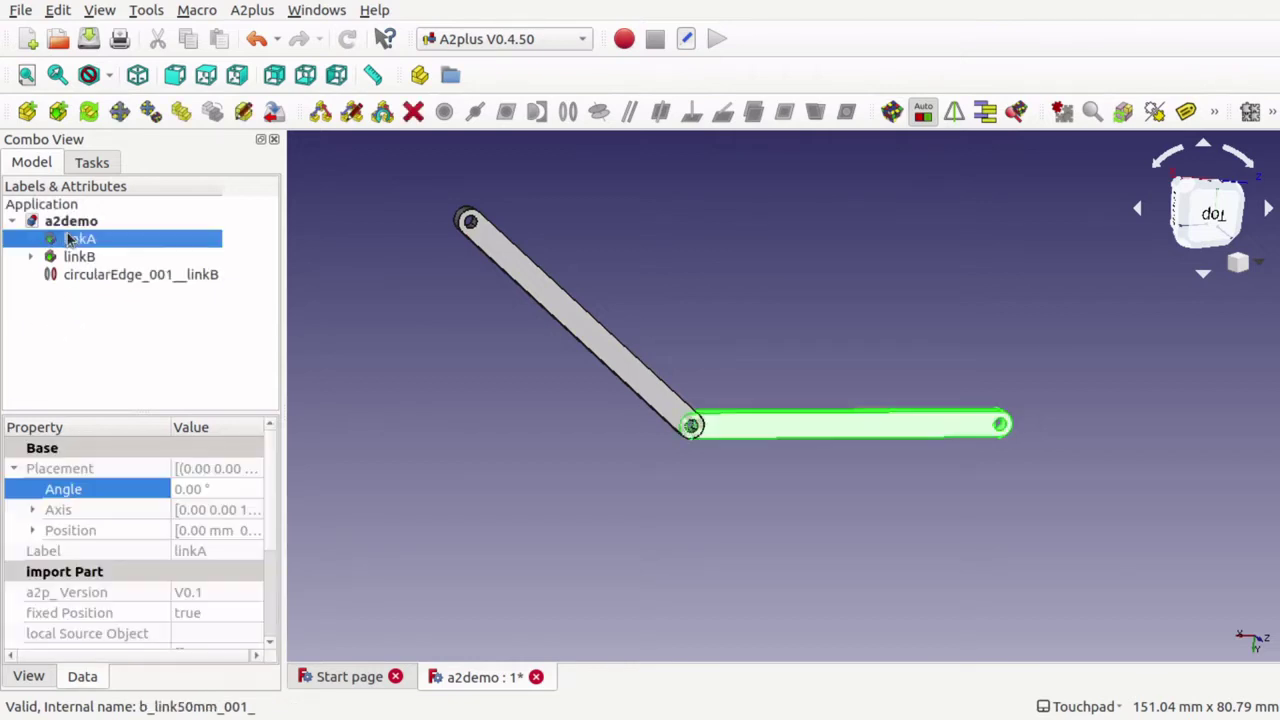
pyautogui.click(93, 259)
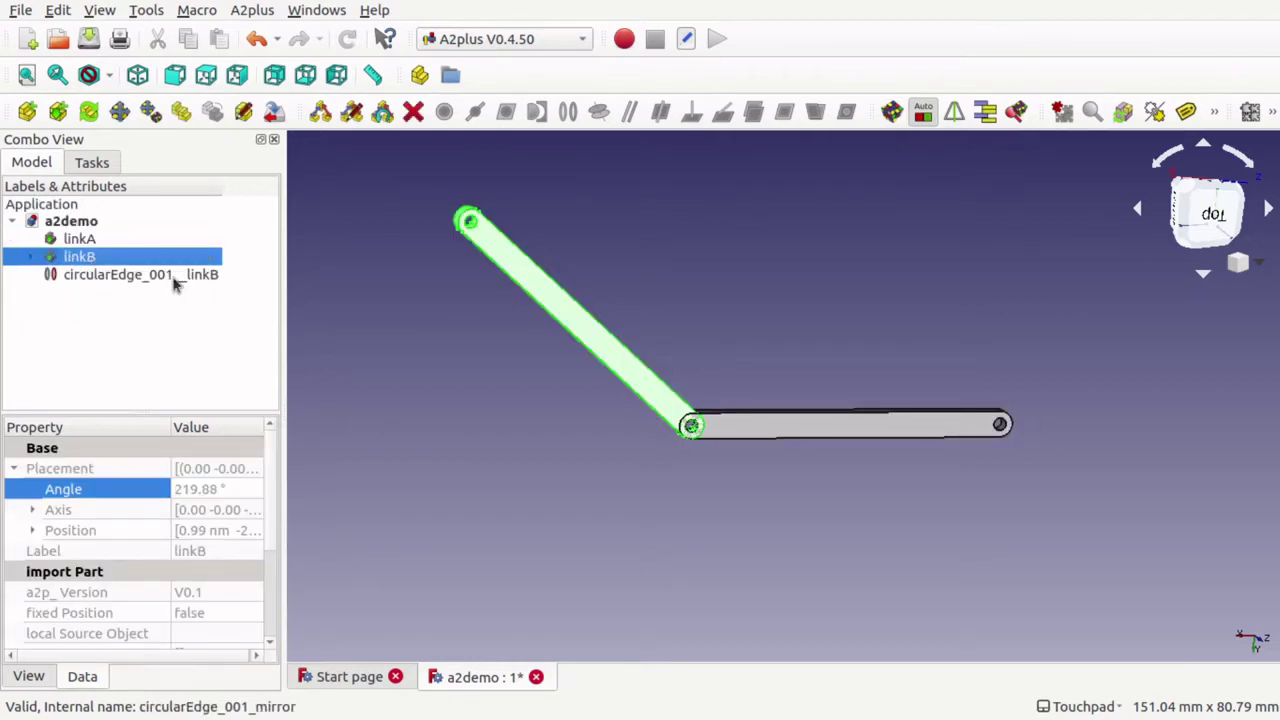
pyautogui.click(140, 283)
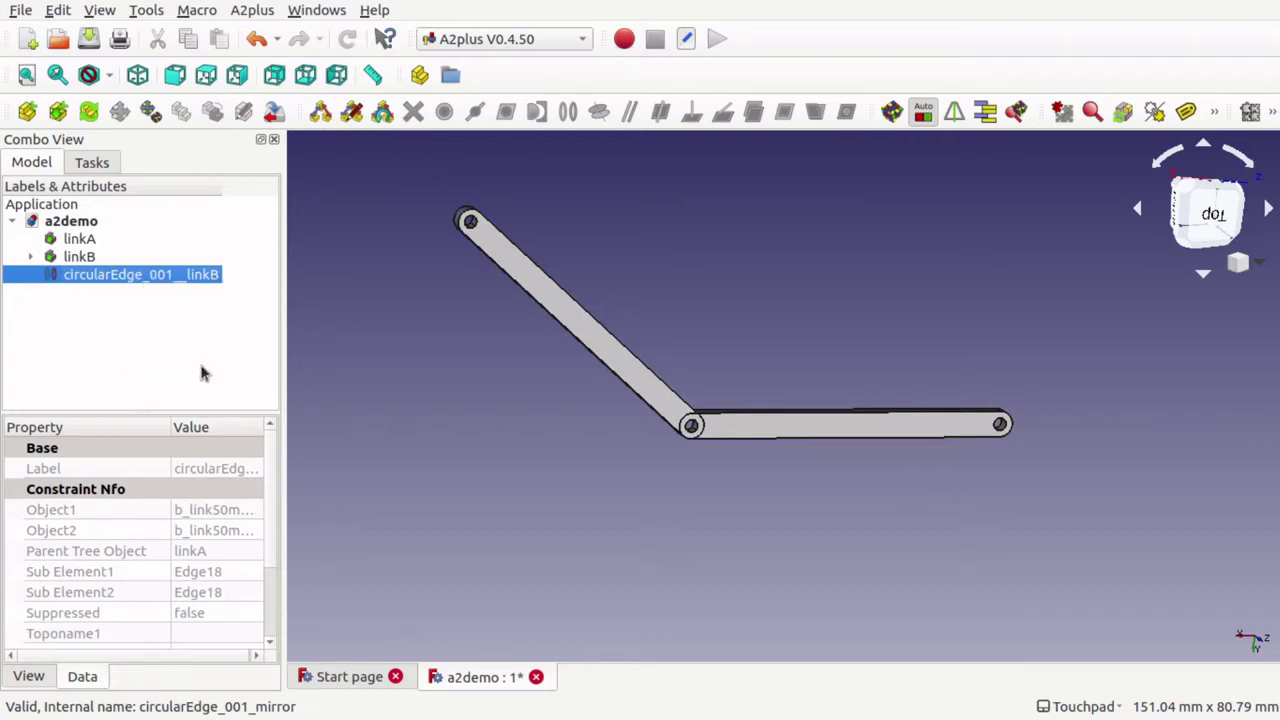
pyautogui.click(31, 259)
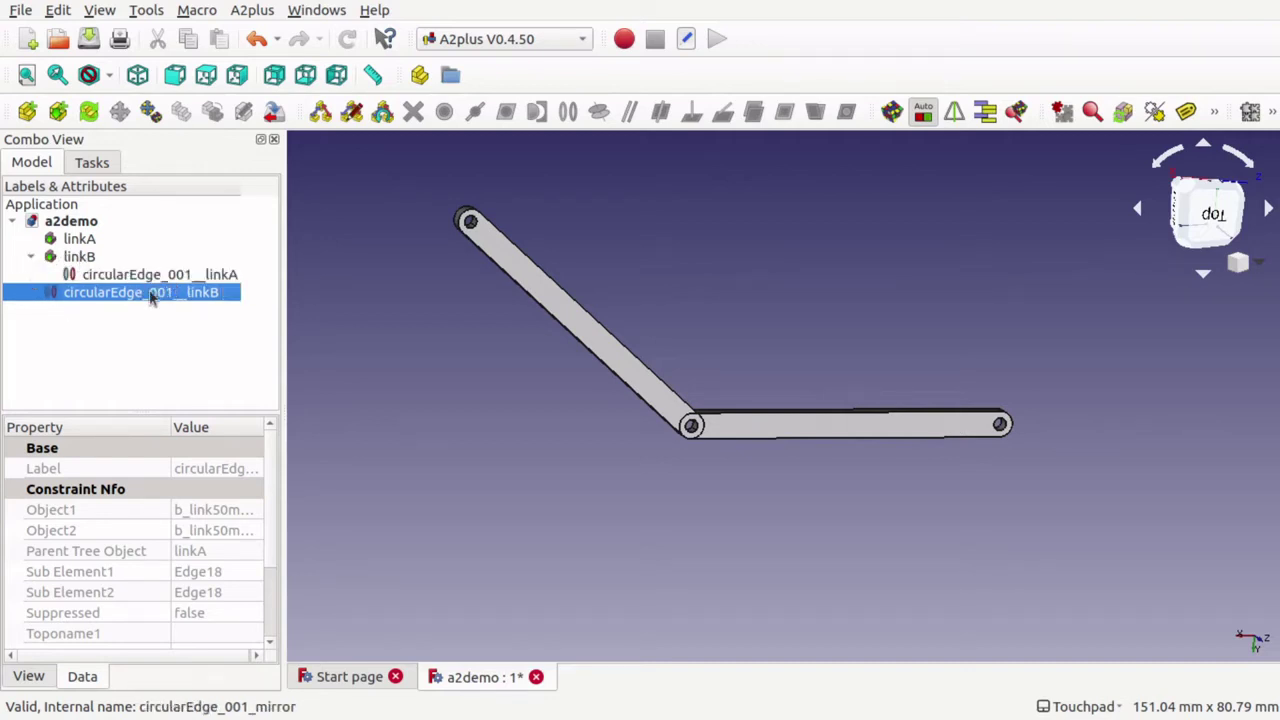
pyautogui.click(186, 280)
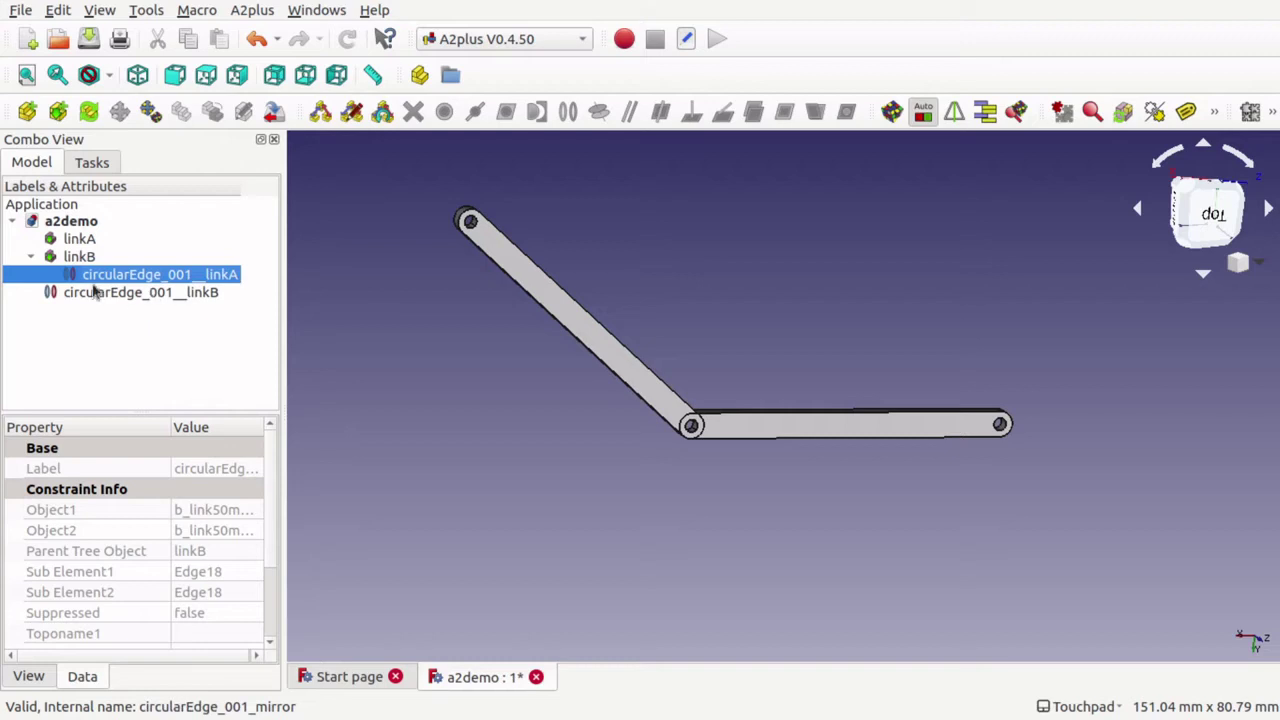
pyautogui.click(150, 294)
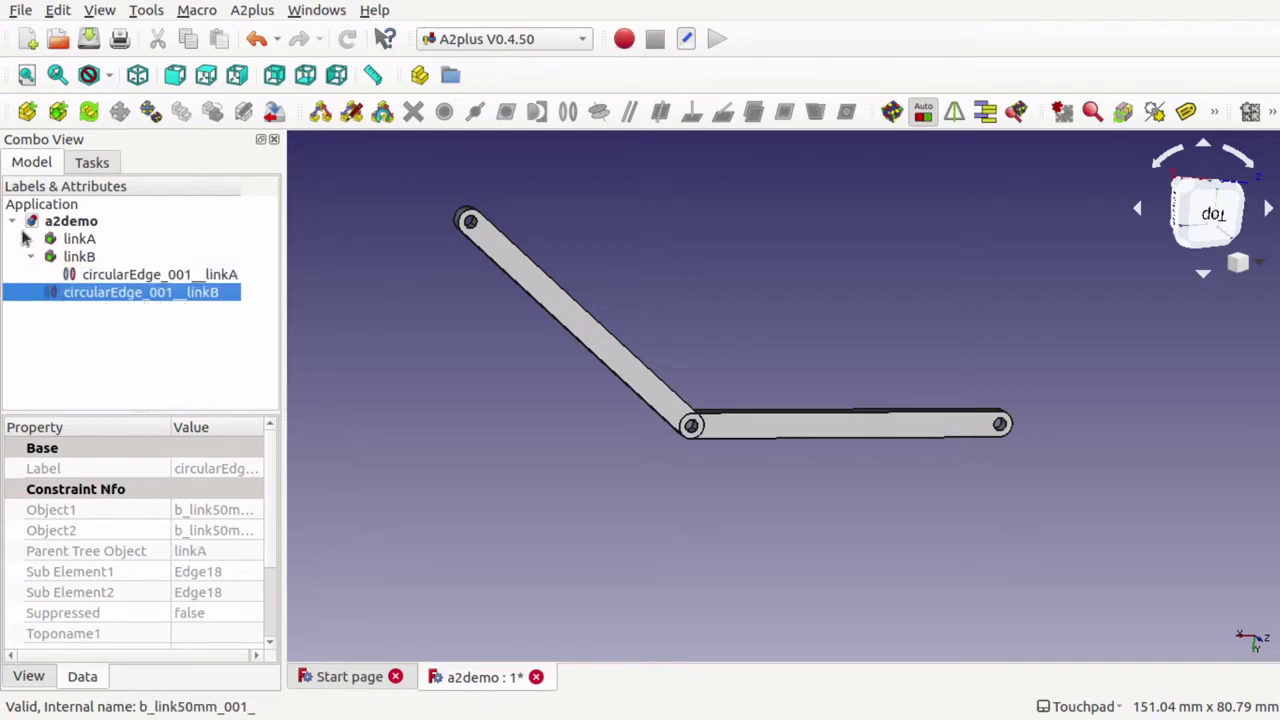
pyautogui.click(89, 242)
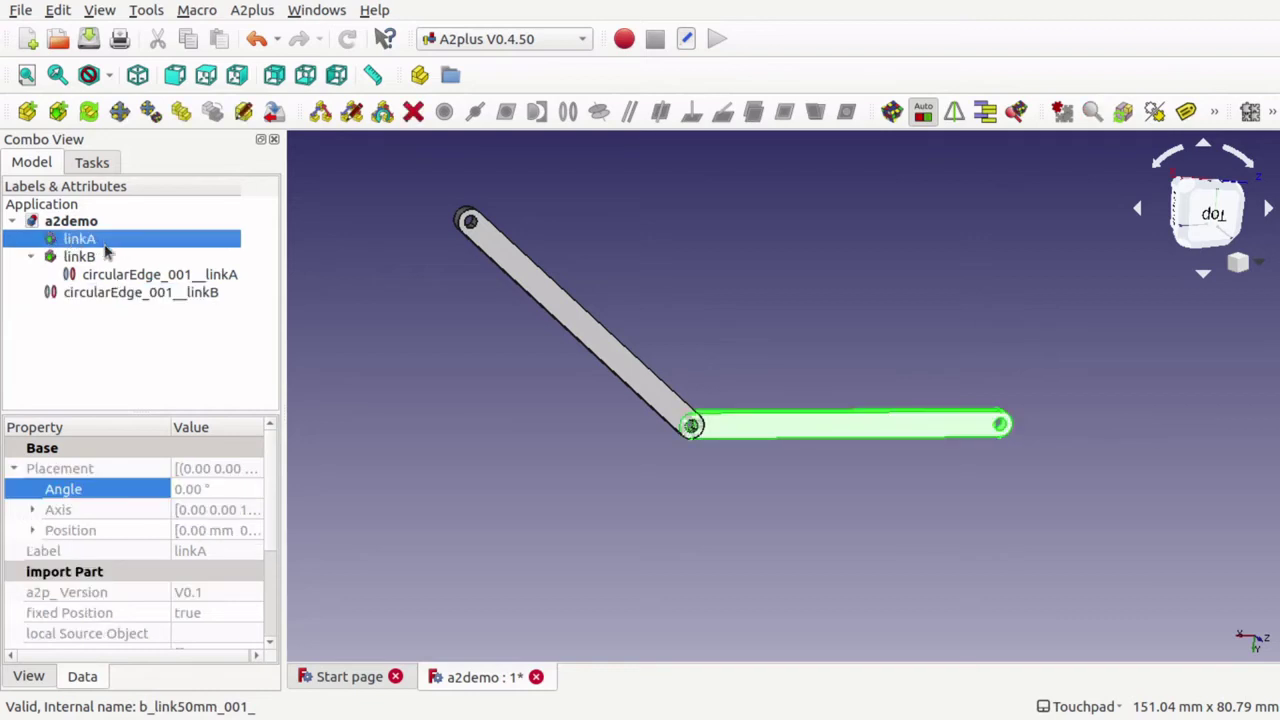
pyautogui.click(163, 293)
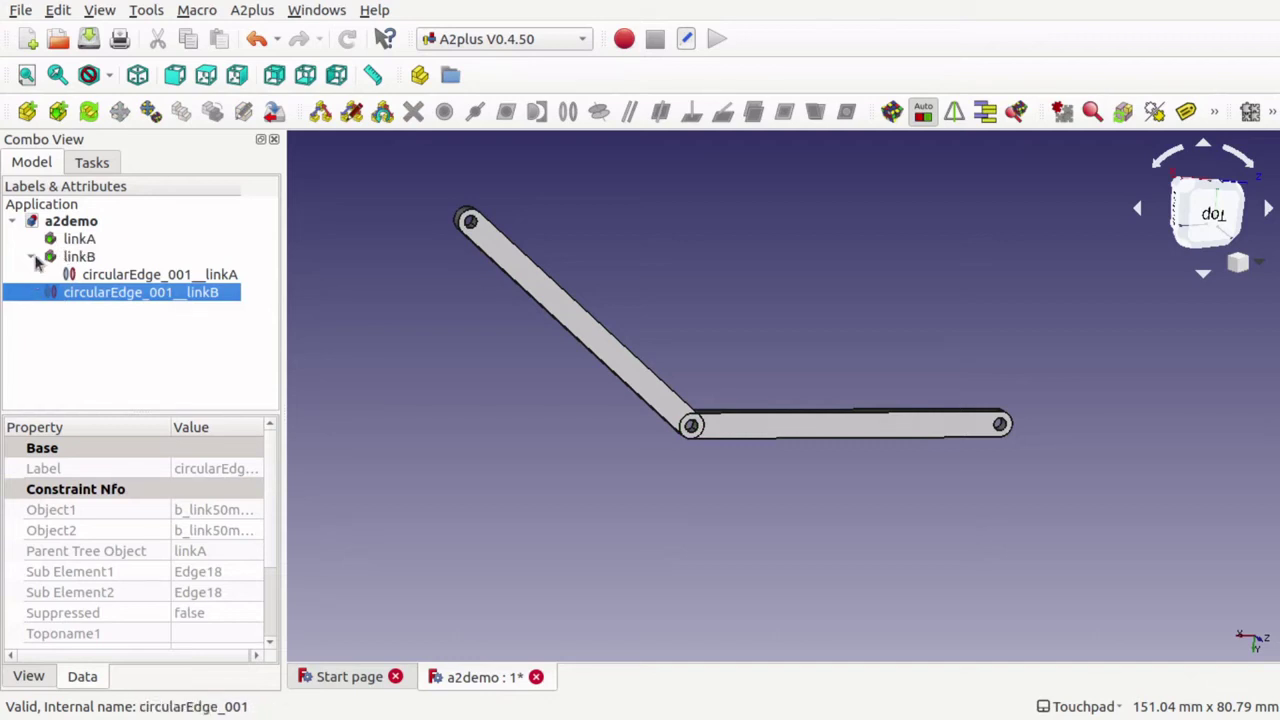
pyautogui.click(154, 279)
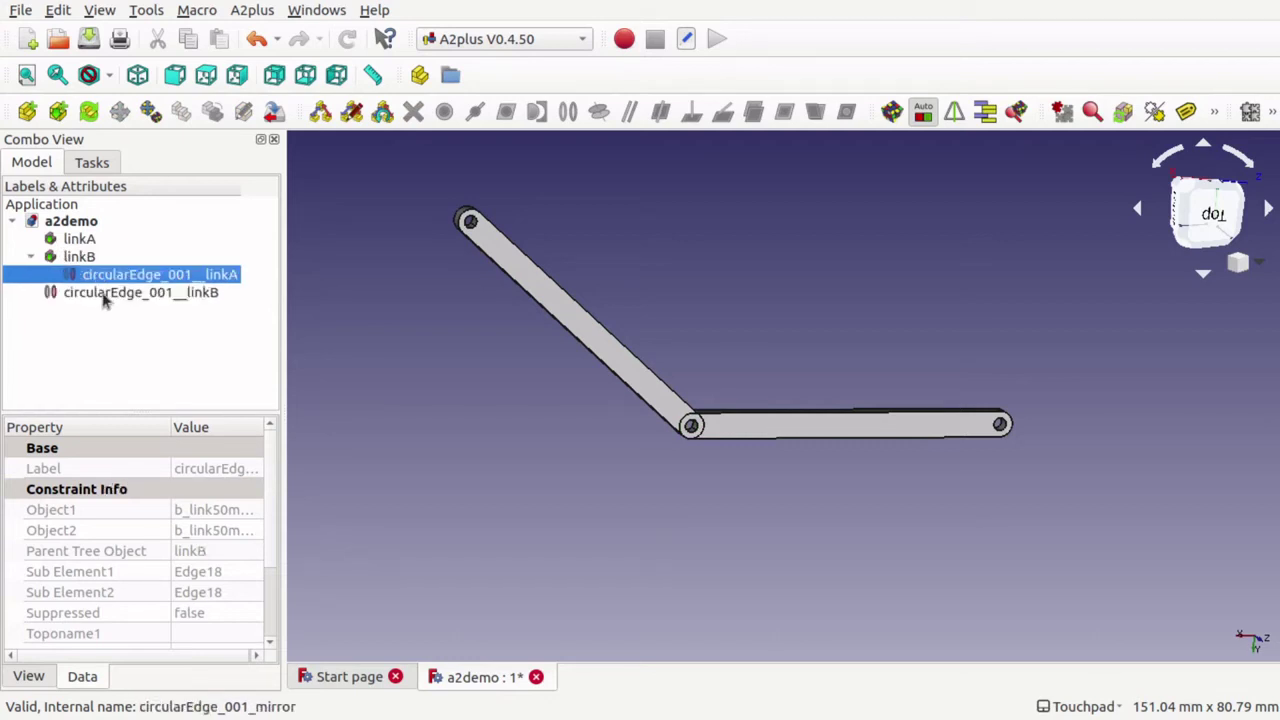
# Show the properties of the circularEdge_001__linkB constraint and widen the property view to make the full values readable
pyautogui.click(165, 298)
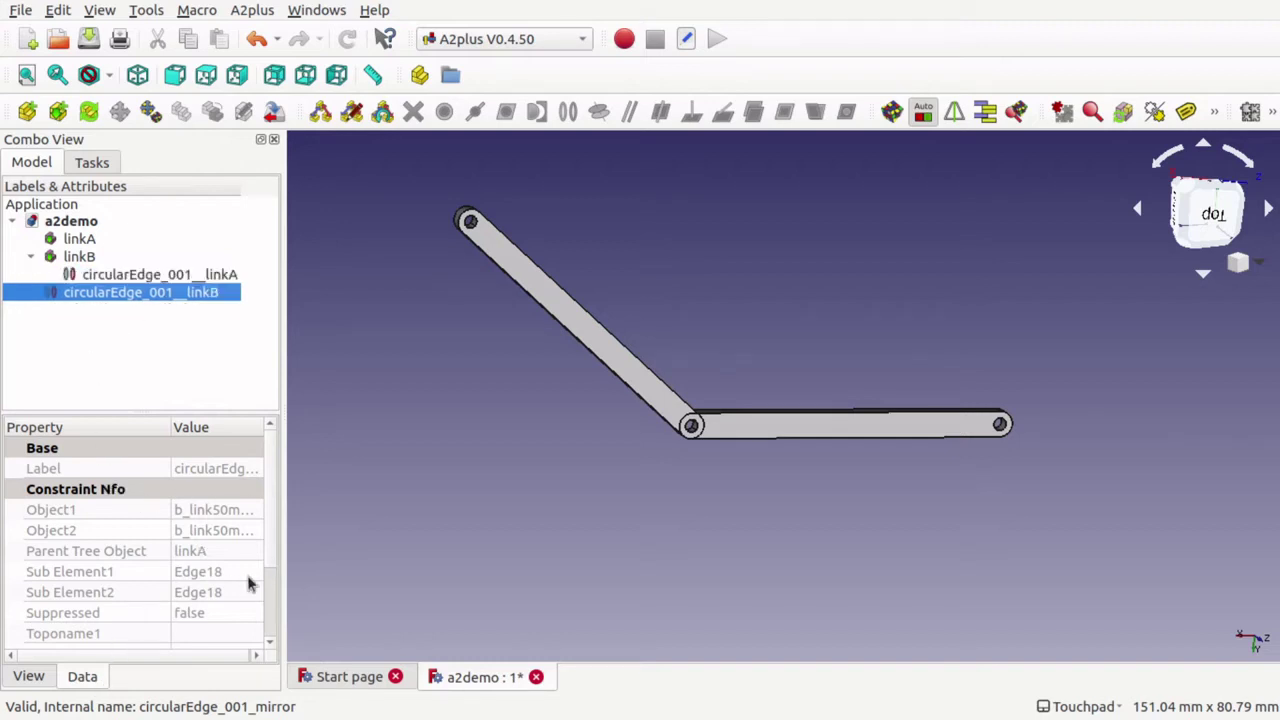
pyautogui.click(299, 564)
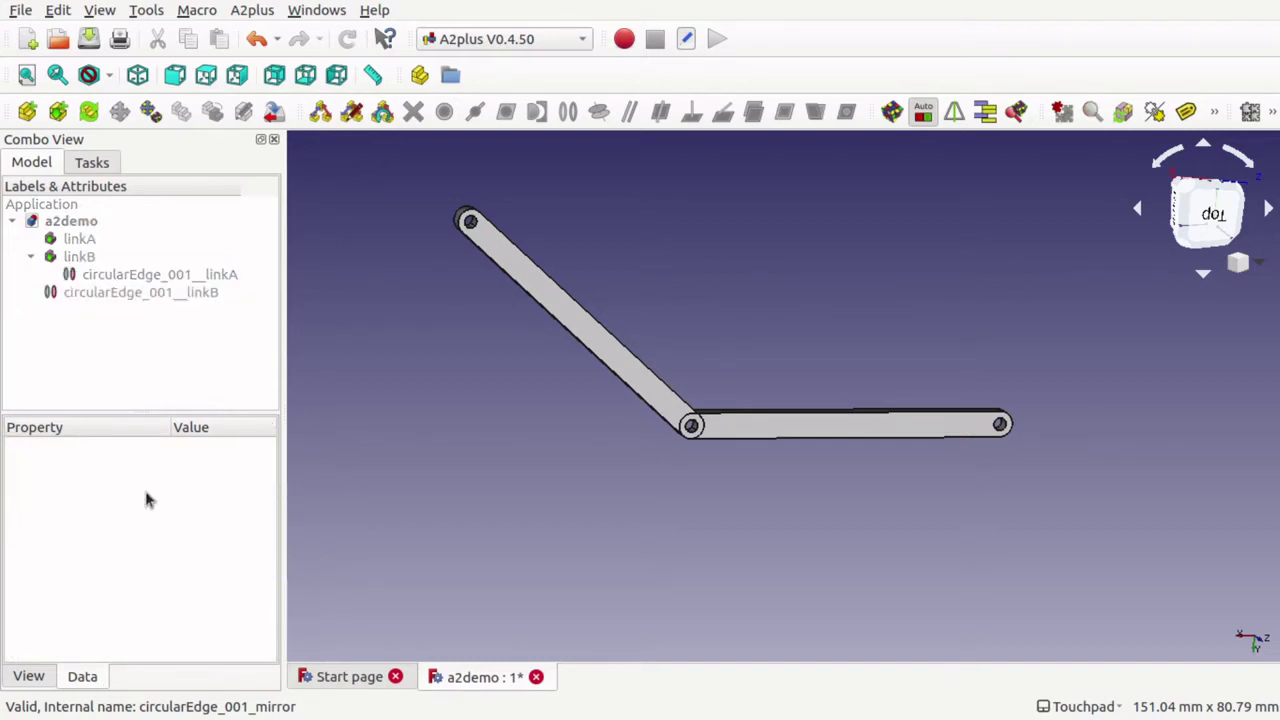
pyautogui.moveTo(285, 421); pyautogui.dragTo(423, 424)
pyautogui.click(140, 298)
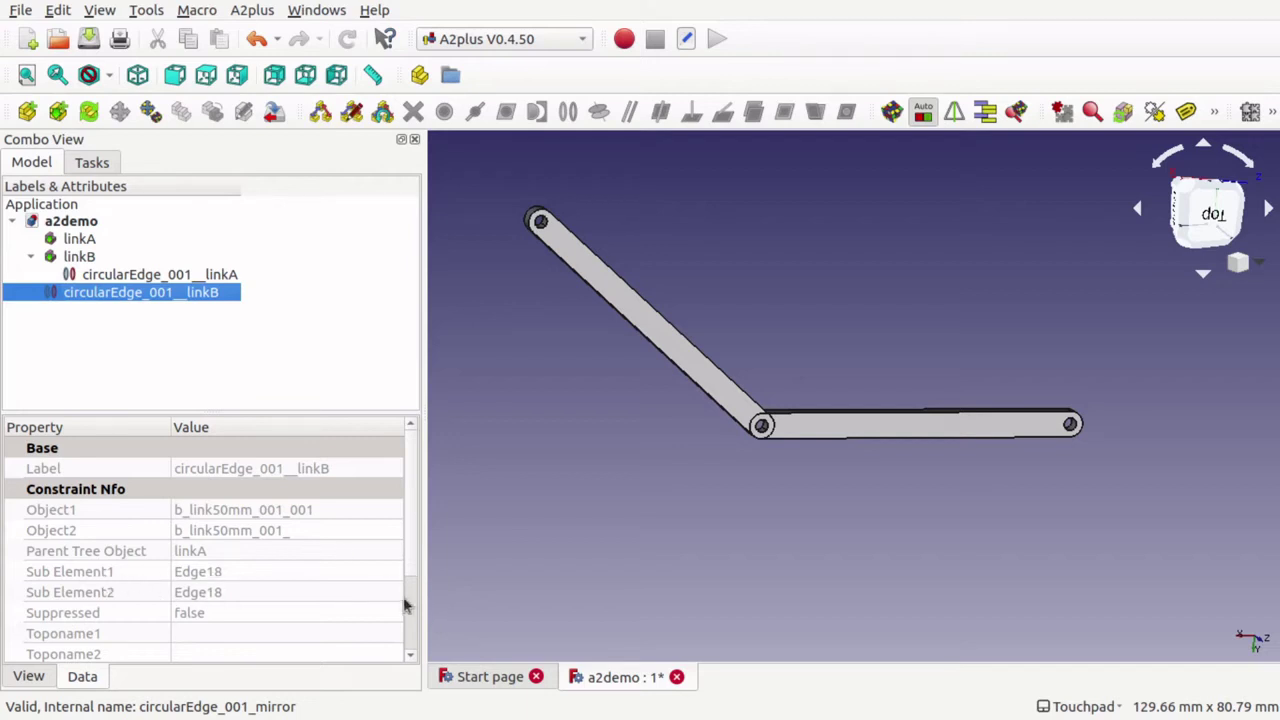
pyautogui.click(416, 559)
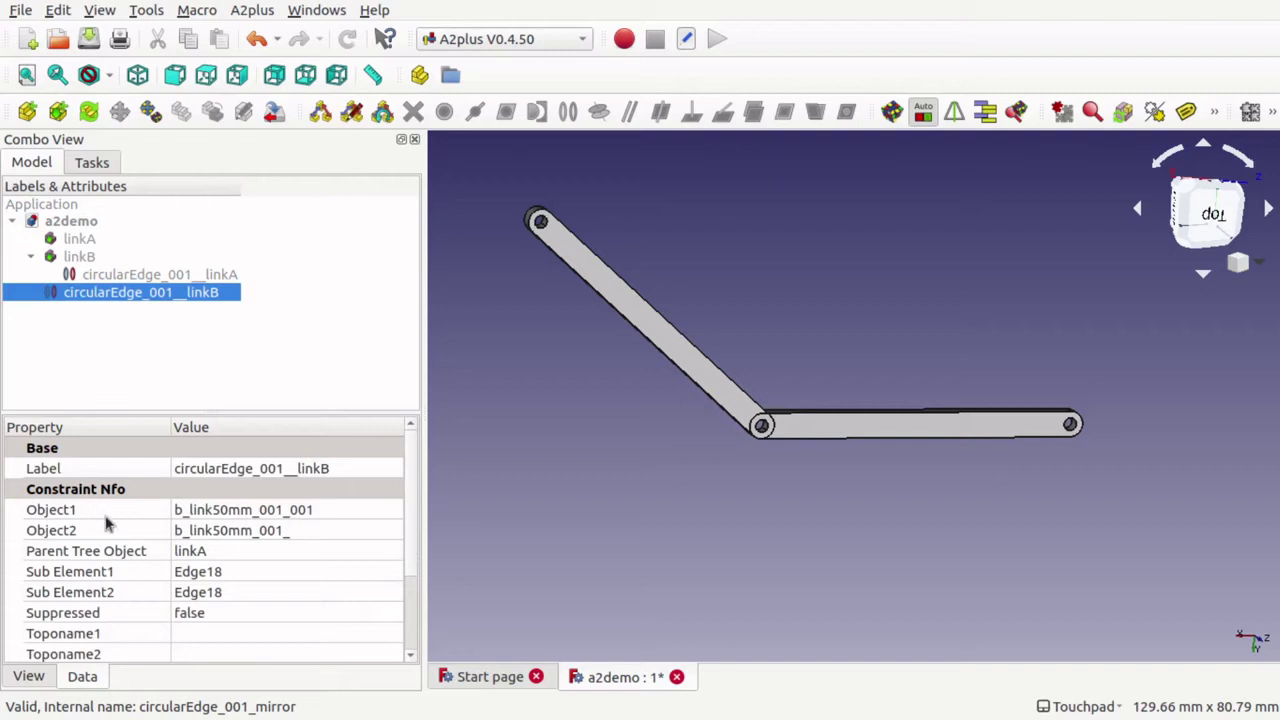
# Compare the Object1 and Object2 references of the circularEdge_001__linkB constraint and check its parent and Sub Element properties
pyautogui.click(243, 517)
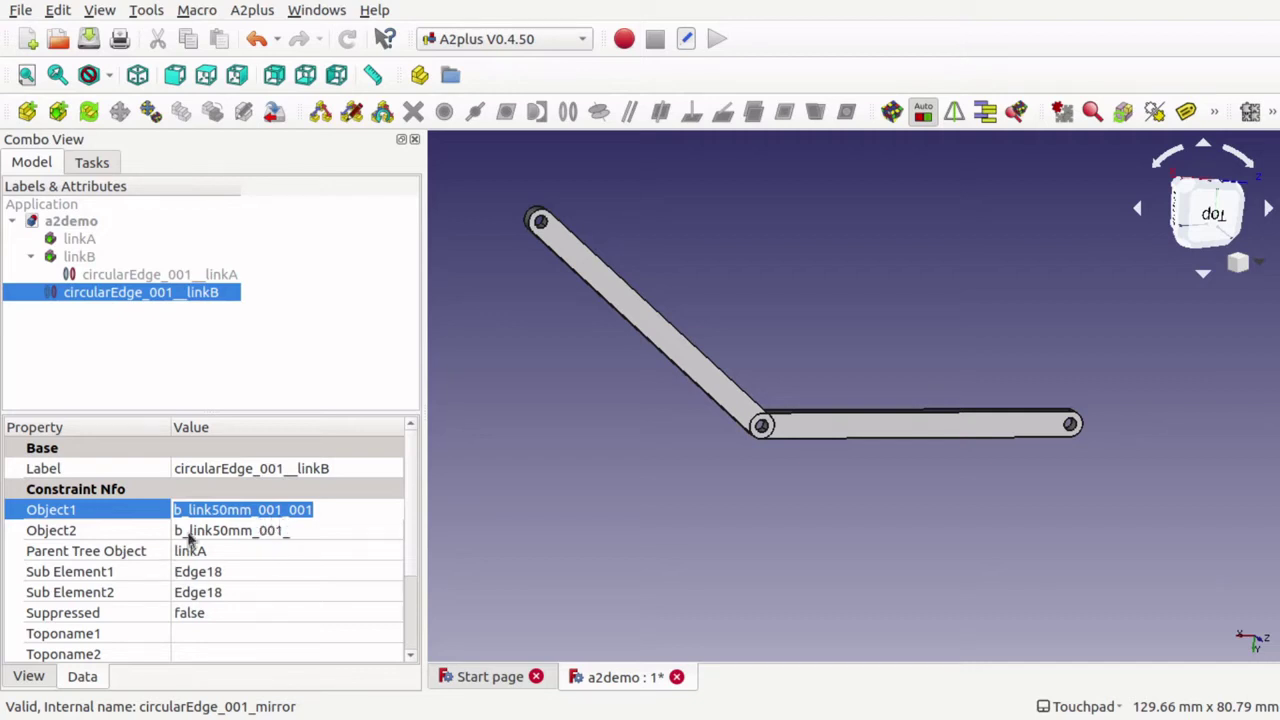
pyautogui.click(228, 541)
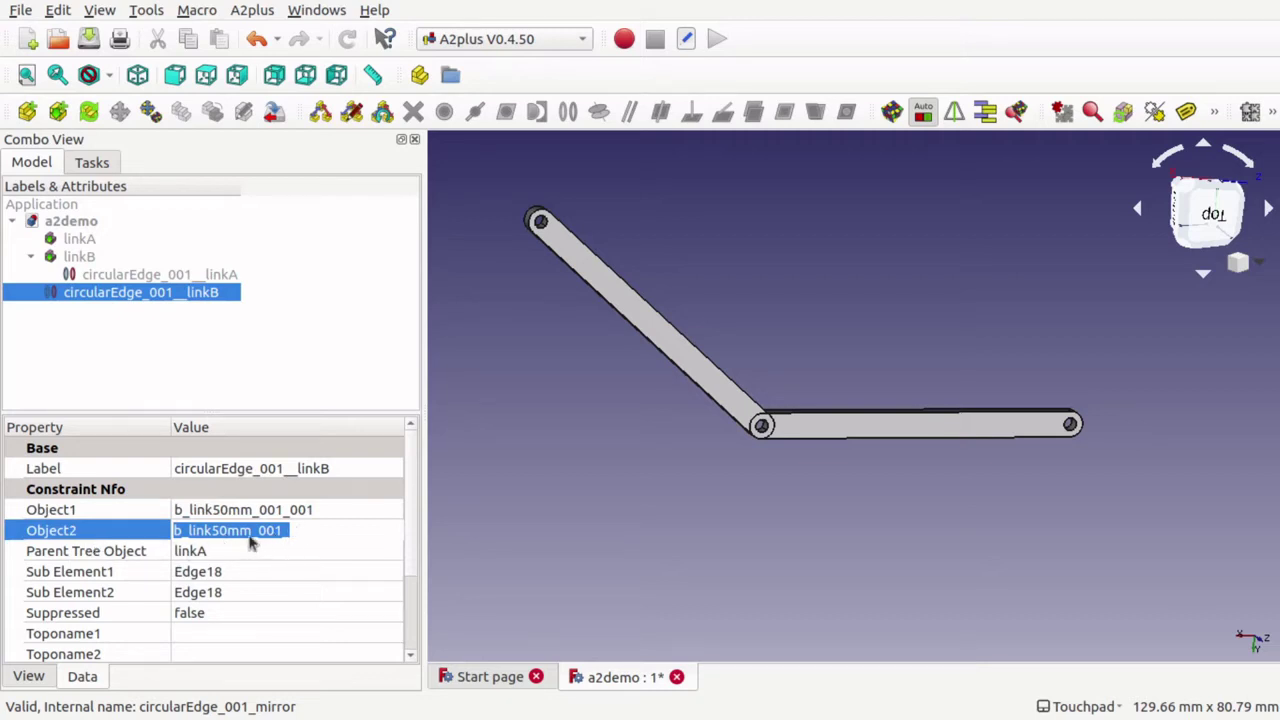
pyautogui.click(256, 510)
pyautogui.click(246, 535)
pyautogui.click(229, 514)
pyautogui.click(223, 535)
pyautogui.moveTo(415, 550)
pyautogui.mouseDown()
pyautogui.moveTo(417, 634)
pyautogui.moveTo(415, 563)
pyautogui.mouseUp()
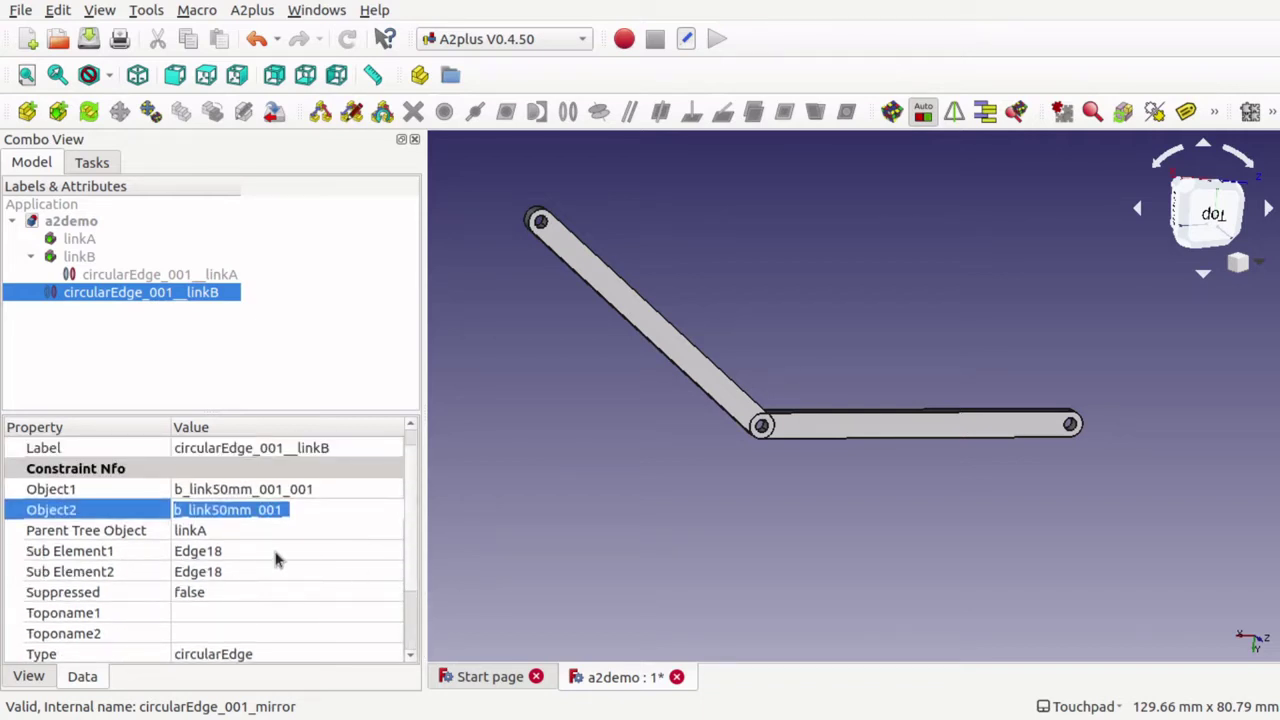
pyautogui.click(277, 558)
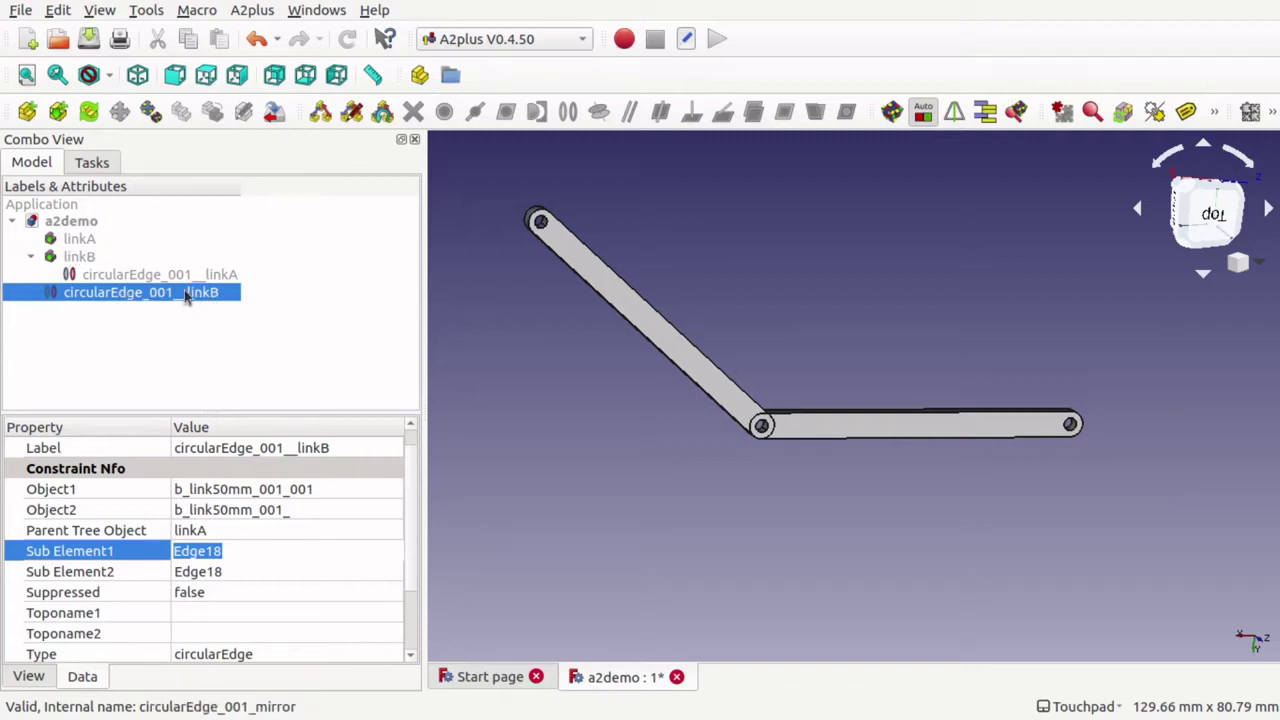
# Hide linkA, review the circularEdge_001__linkB constraint, and examine the constrained hole edge of linkB close up
pyautogui.click(87, 241)
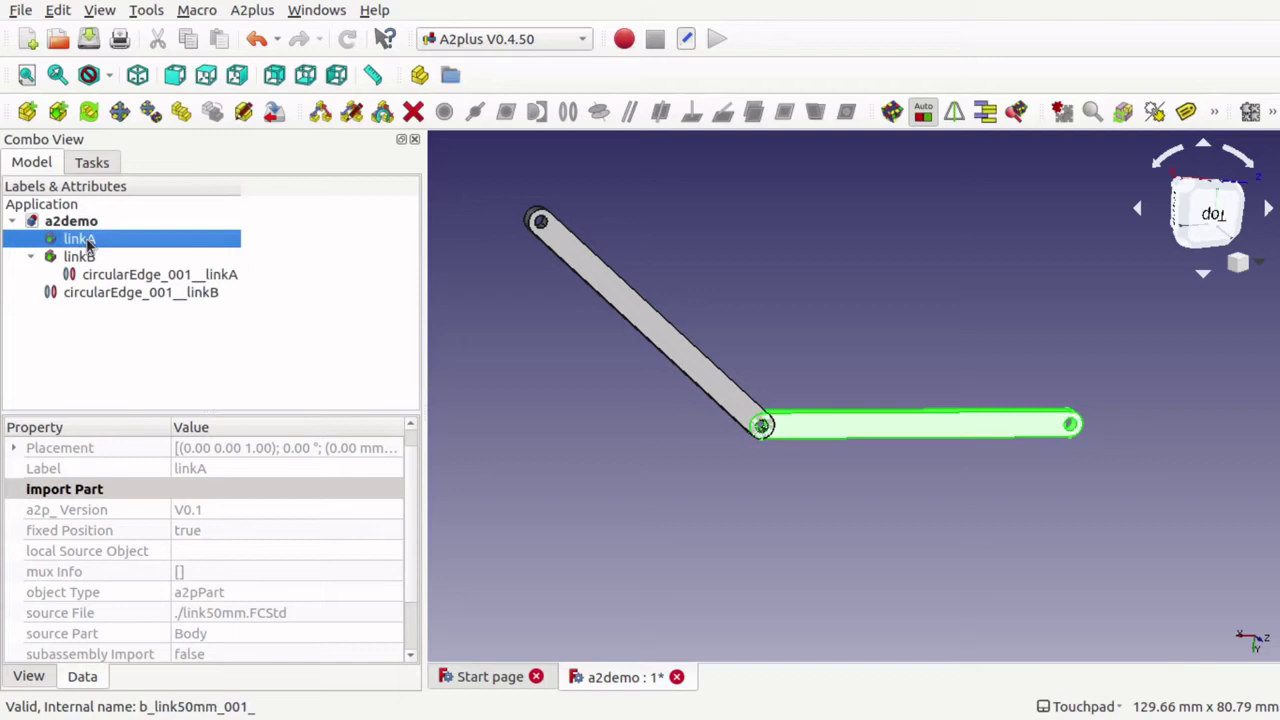
pyautogui.press('space')
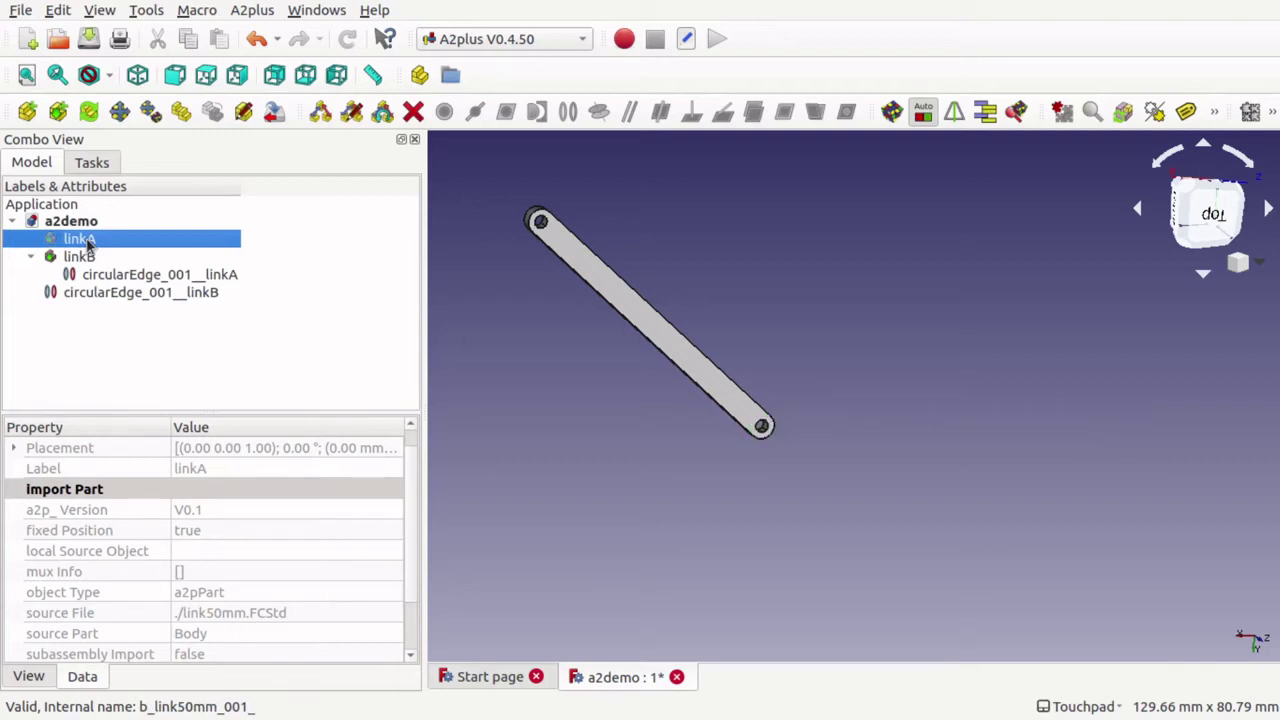
pyautogui.click(117, 292)
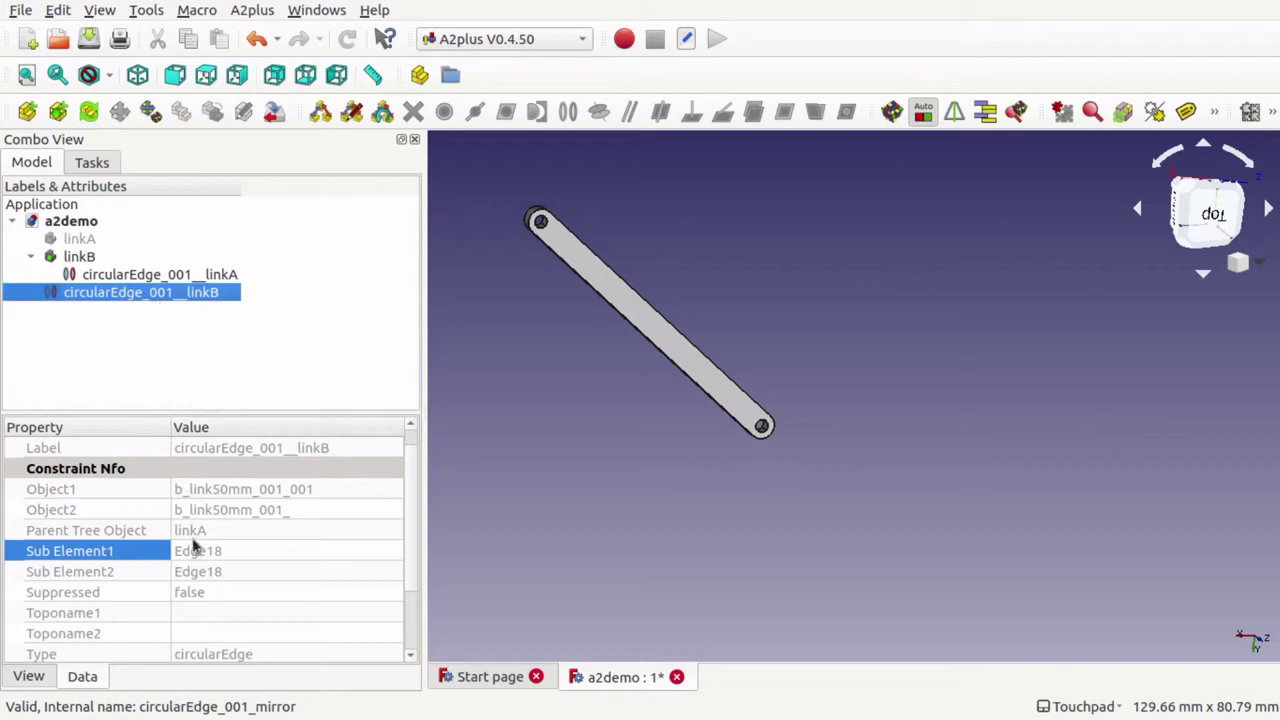
pyautogui.click(760, 437)
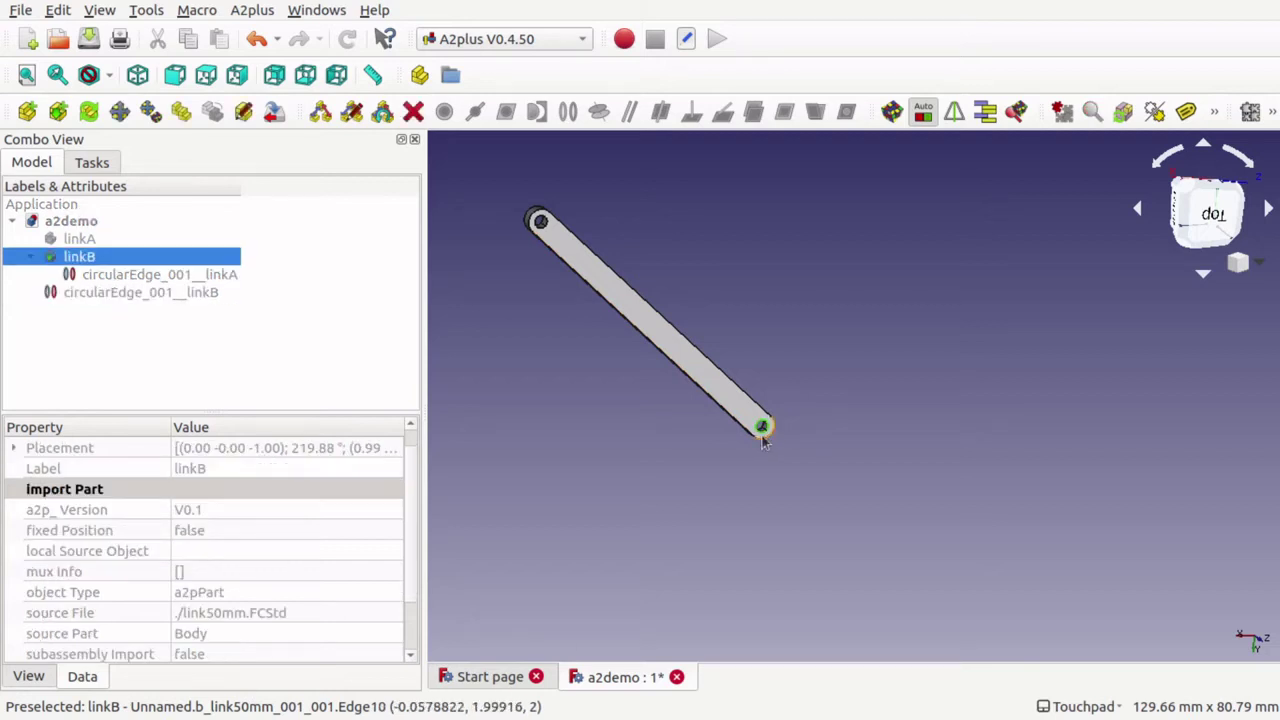
pyautogui.scroll(5, 760, 437)
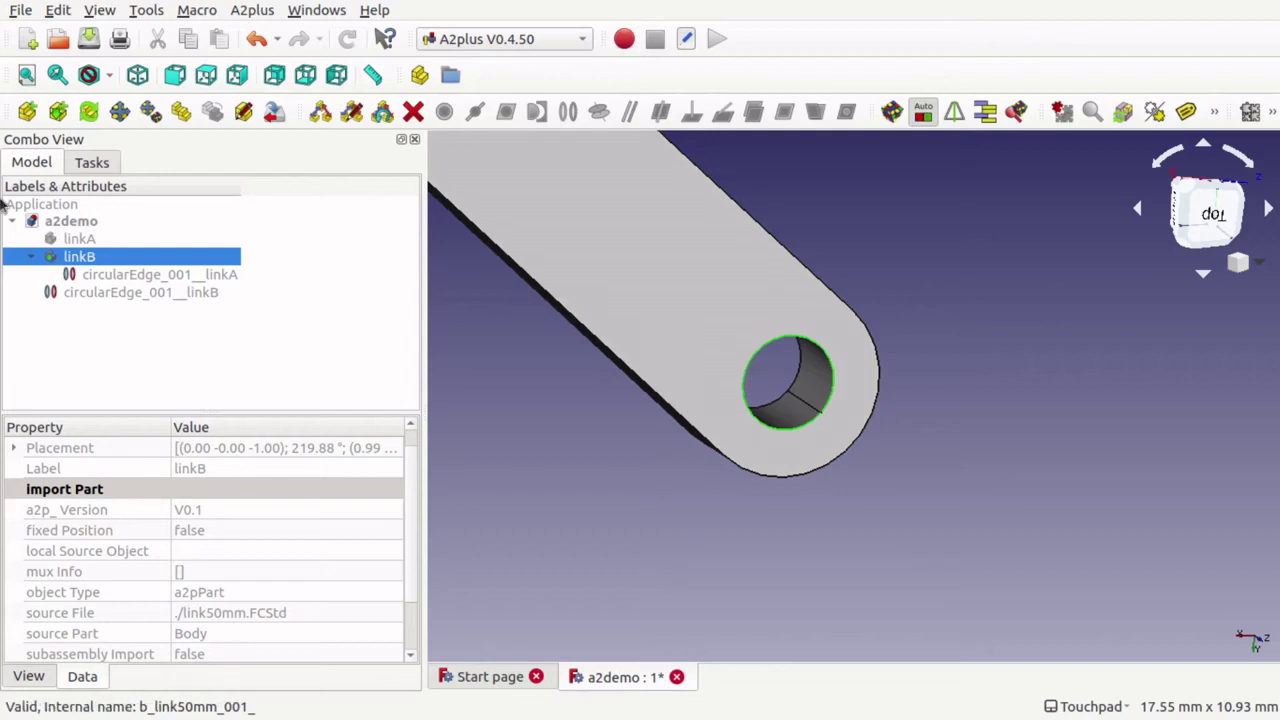
# Show linkA again with both links in view and collapse the linkB entry in the model tree
pyautogui.click(79, 241)
pyautogui.scroll(-10, 792, 498)
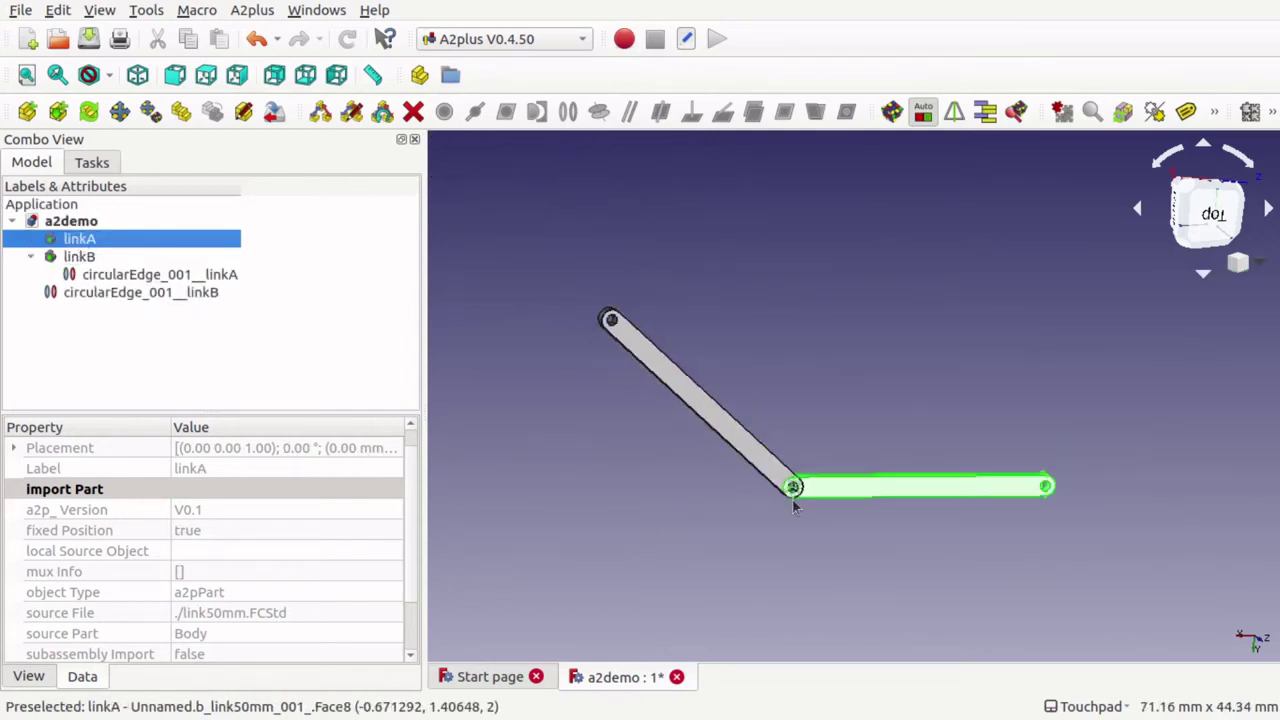
pyautogui.scroll(6, 792, 498)
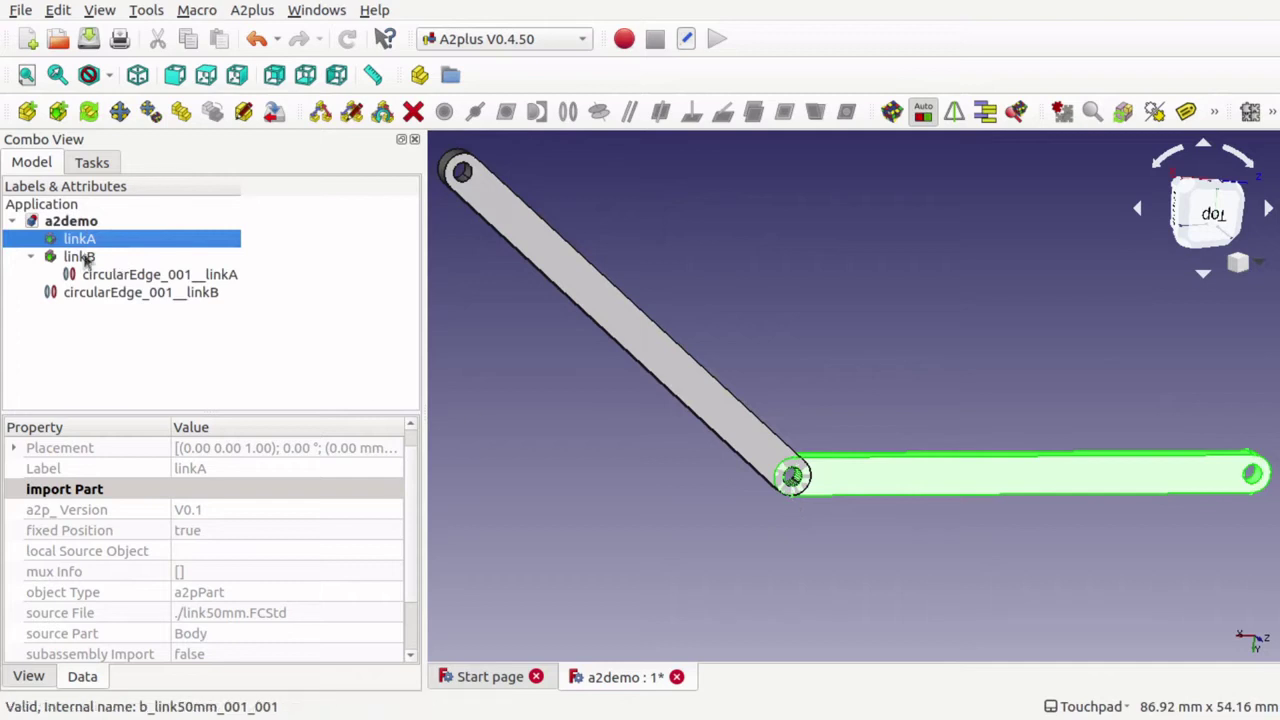
pyautogui.click(31, 257)
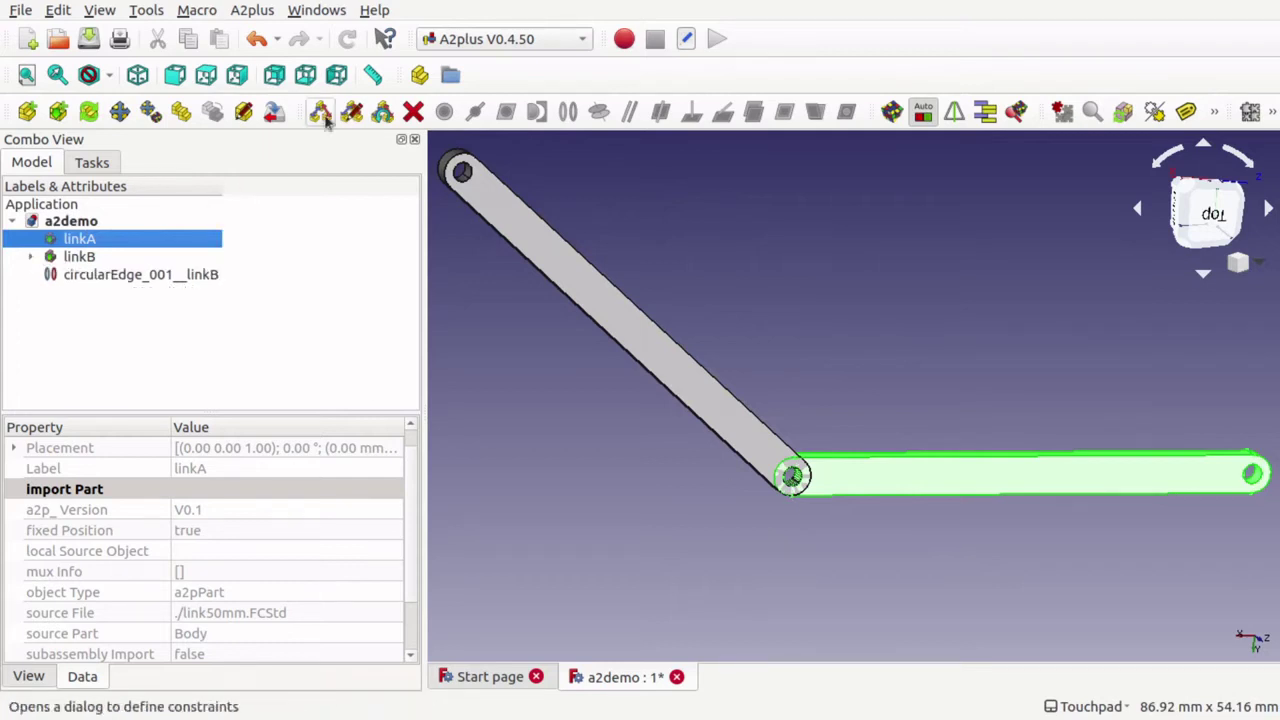
# Import the Body shape from link50mm.FCStd as a third link and place it clear of the two joined links
pyautogui.click(58, 112)
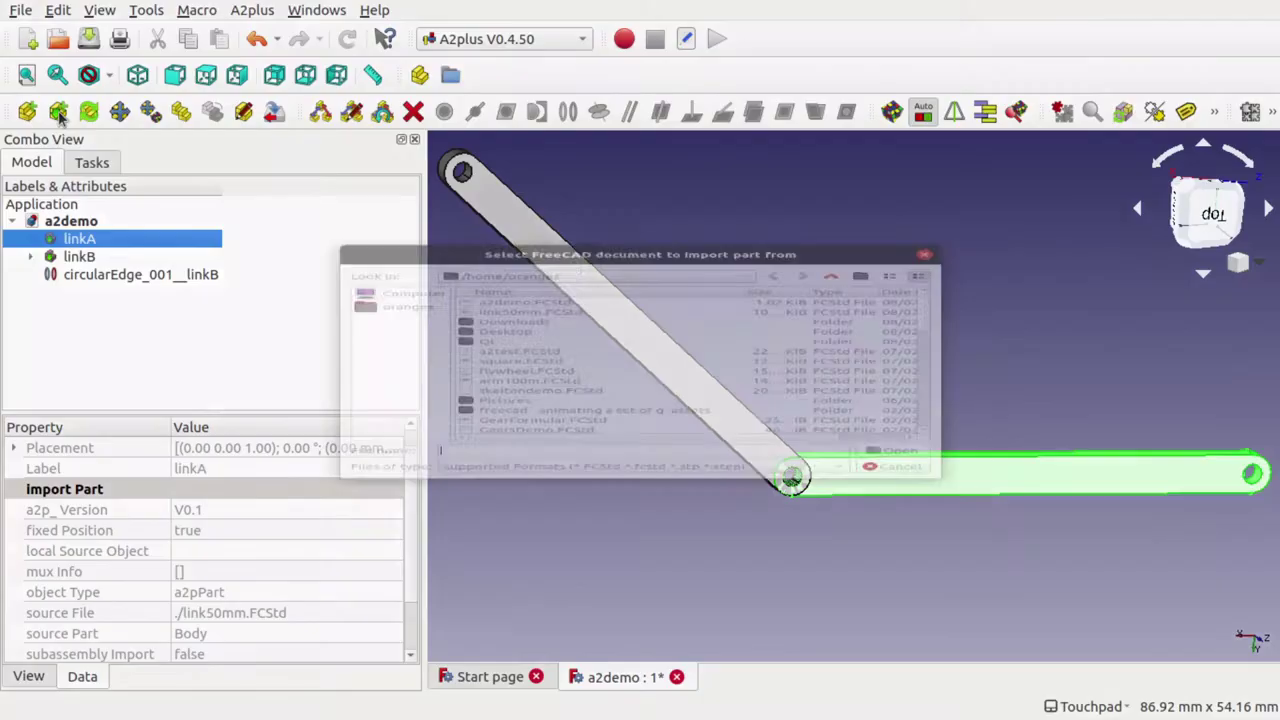
pyautogui.click(531, 272)
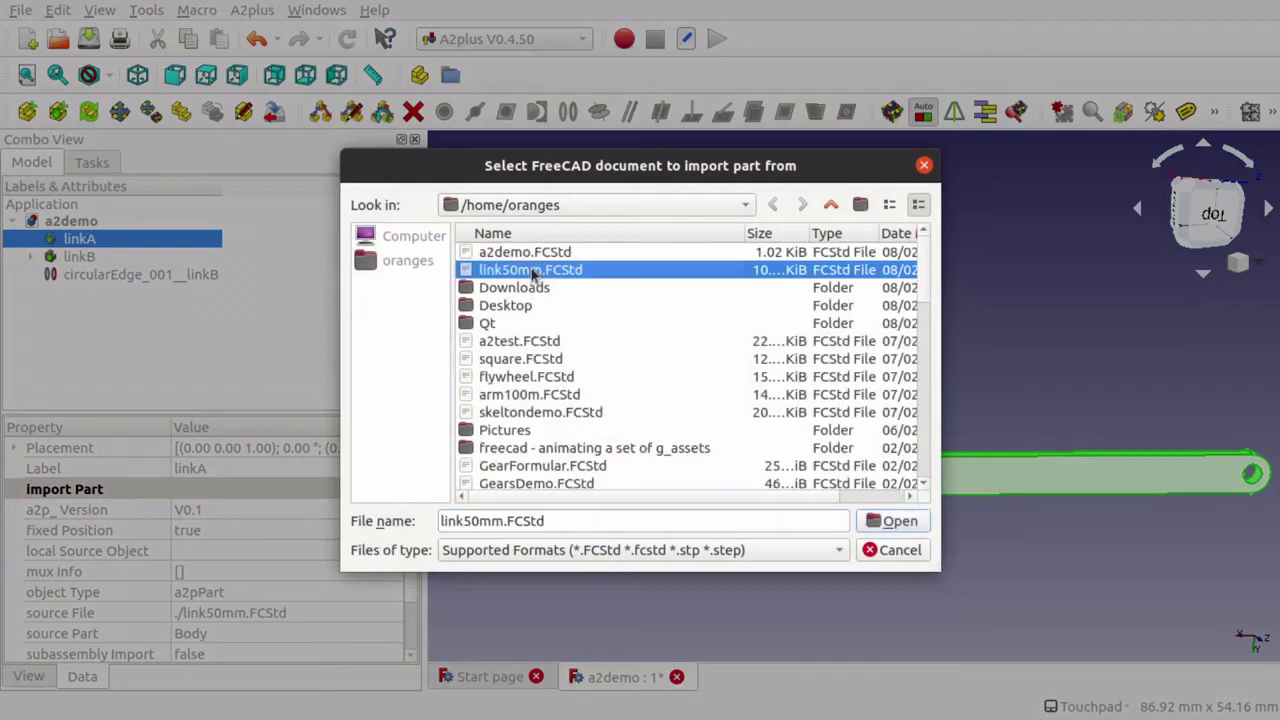
pyautogui.click(899, 522)
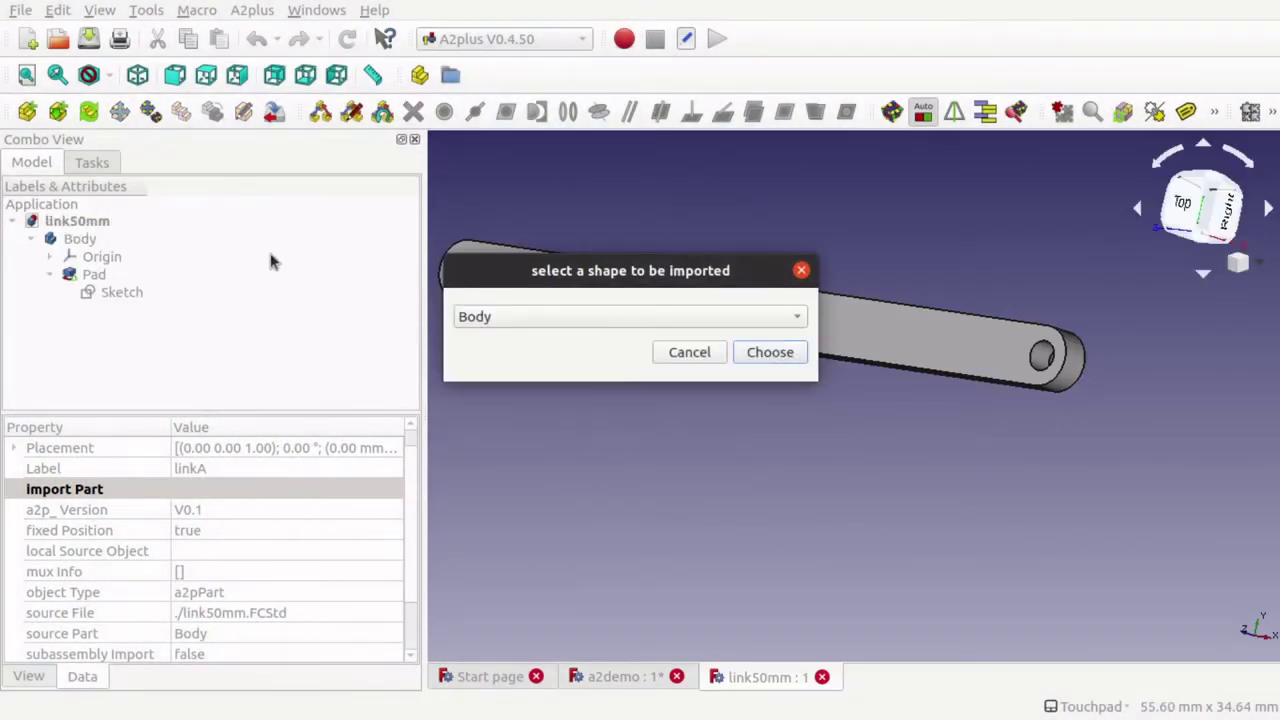
pyautogui.click(770, 356)
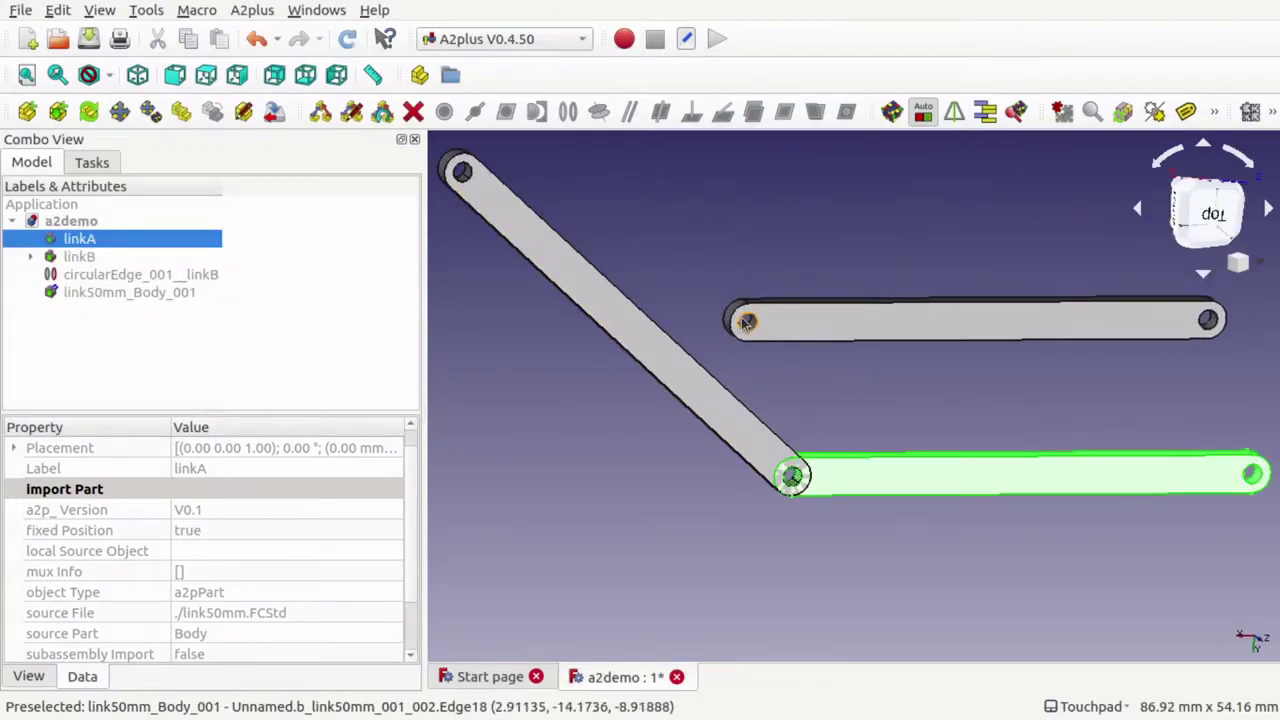
pyautogui.keyDown('alt'); pyautogui.moveTo(755, 305); pyautogui.dragTo(771, 420, button='middle'); pyautogui.keyUp('alt')
pyautogui.click(625, 287)
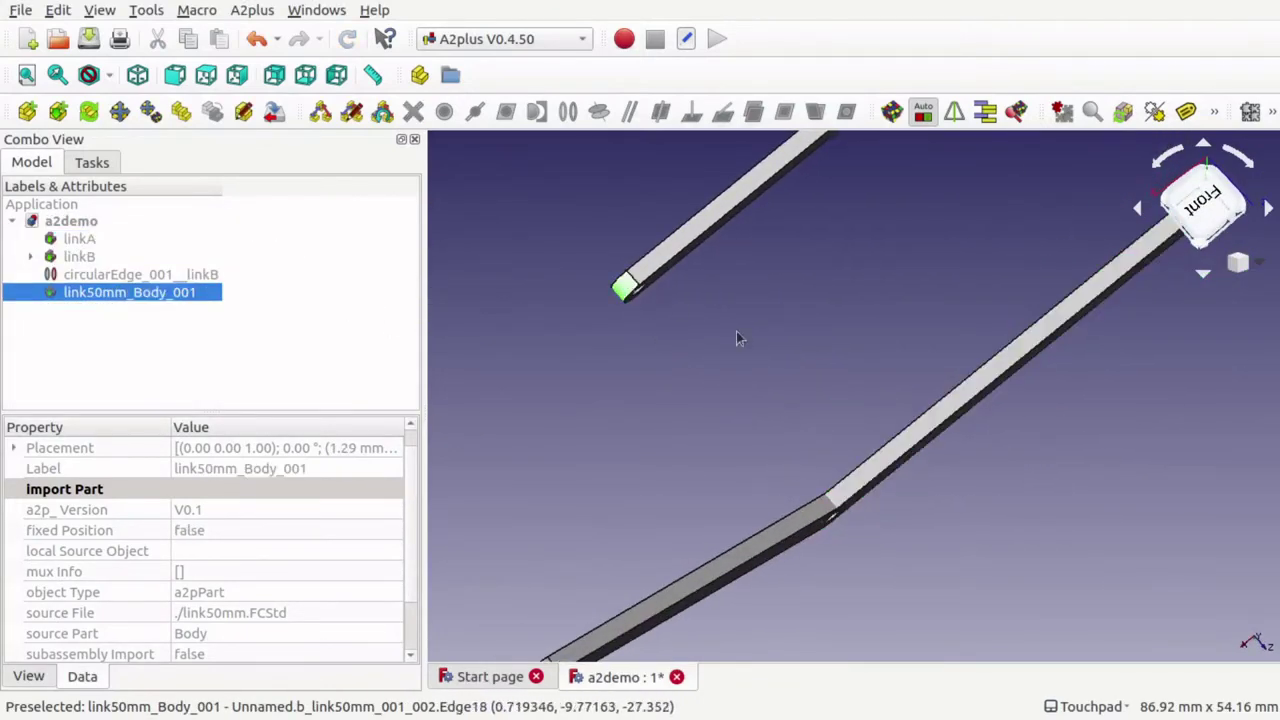
pyautogui.keyDown('alt'); pyautogui.moveTo(737, 338); pyautogui.dragTo(691, 309, button='middle'); pyautogui.keyUp('alt')
pyautogui.click(95, 286)
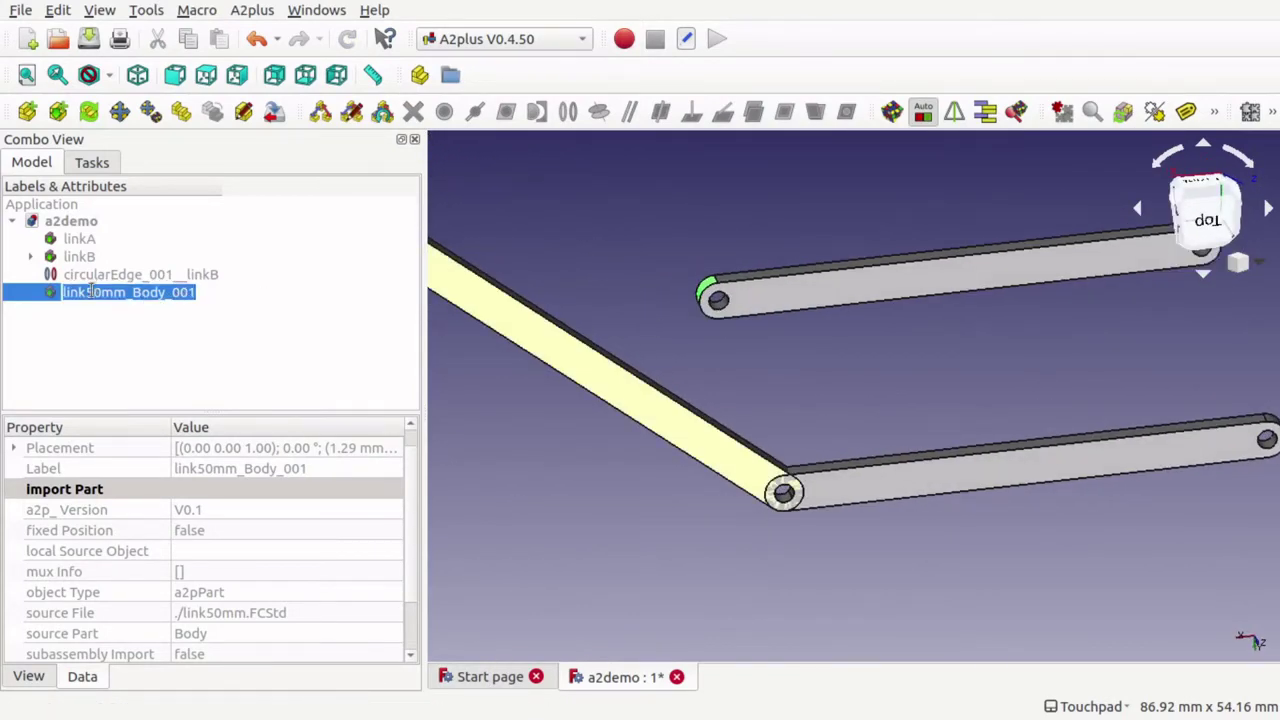
pyautogui.rightClick(135, 300)
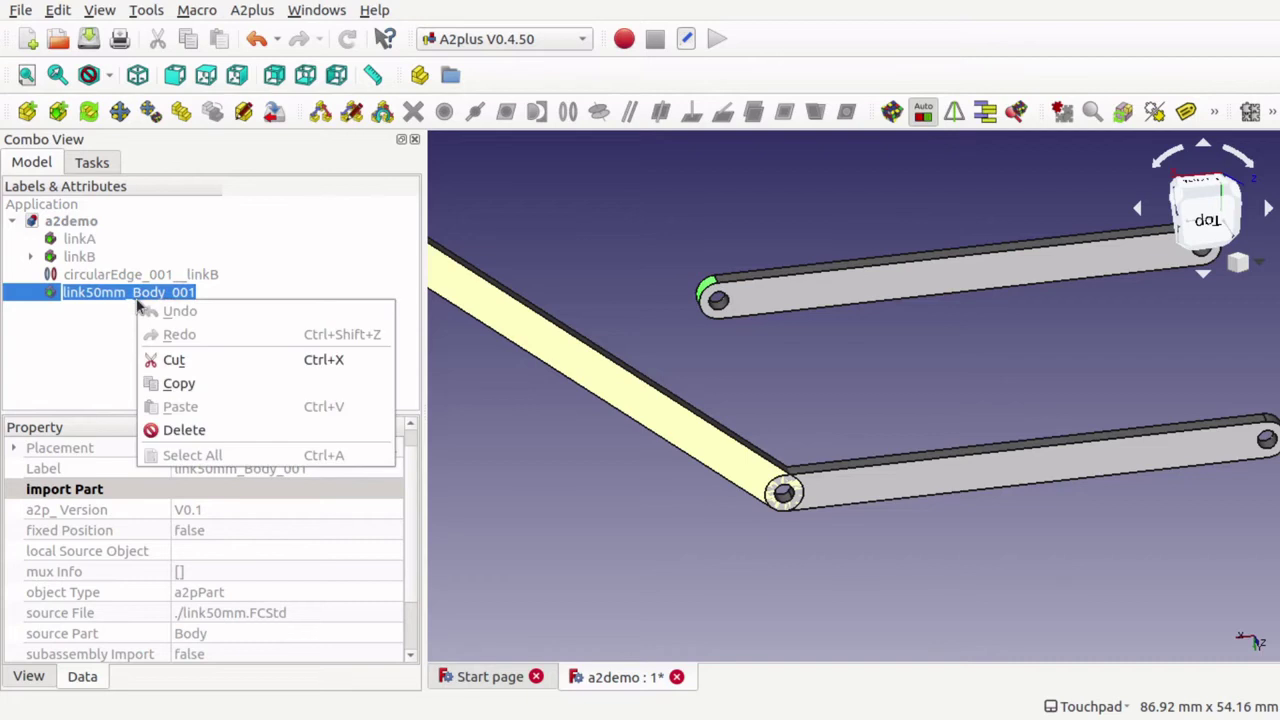
pyautogui.click(115, 377)
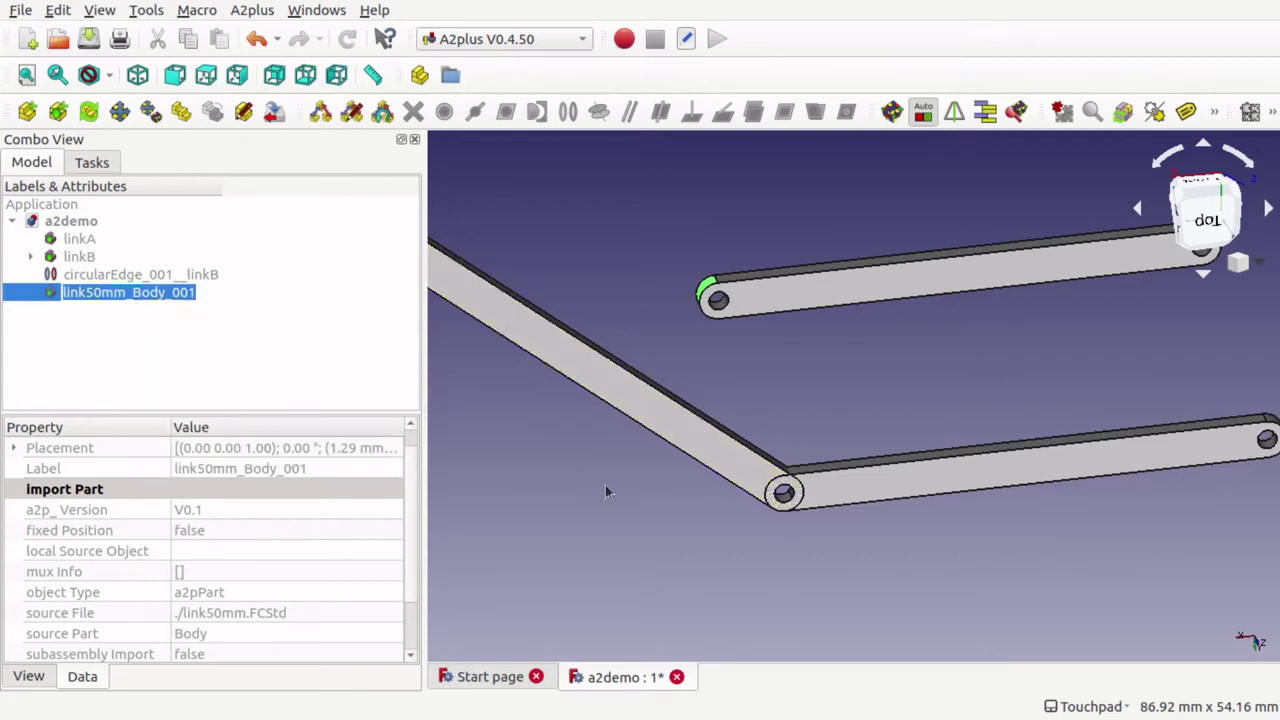
pyautogui.click(620, 508)
# Rename the newly imported link50mm_Body_001 part as linkC and clear the selection
pyautogui.click(84, 296)
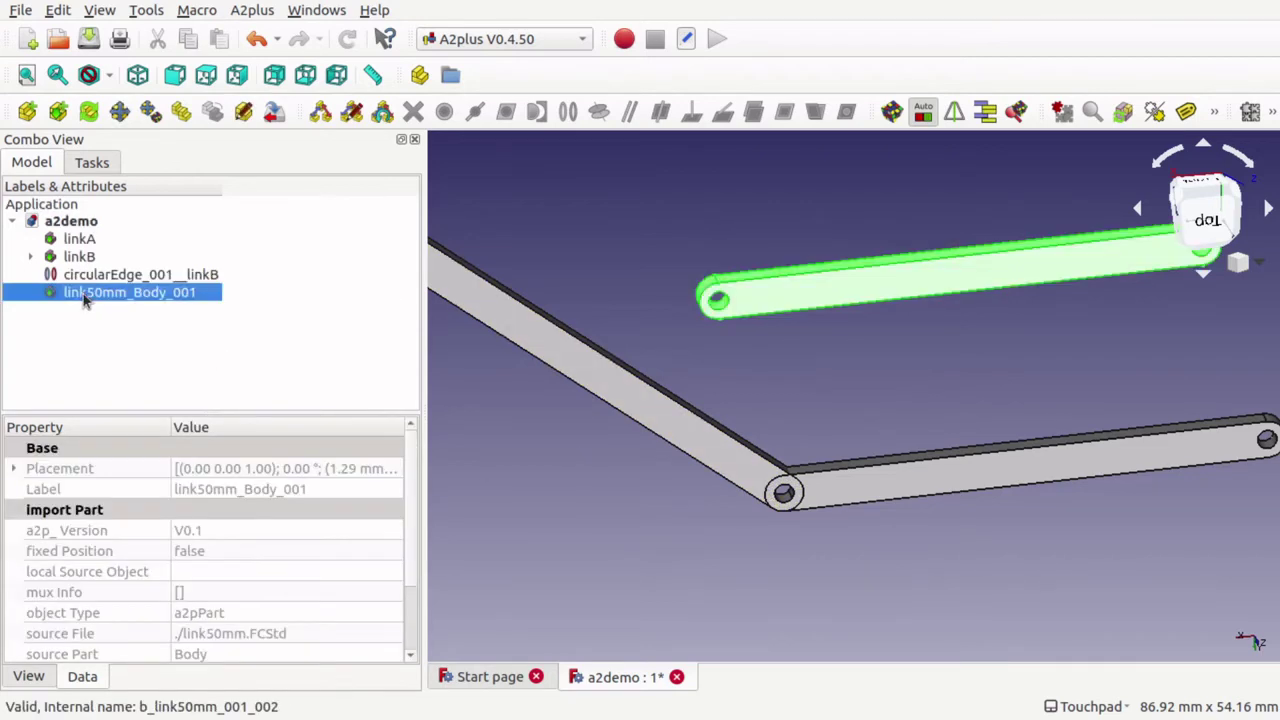
pyautogui.rightClick(84, 300)
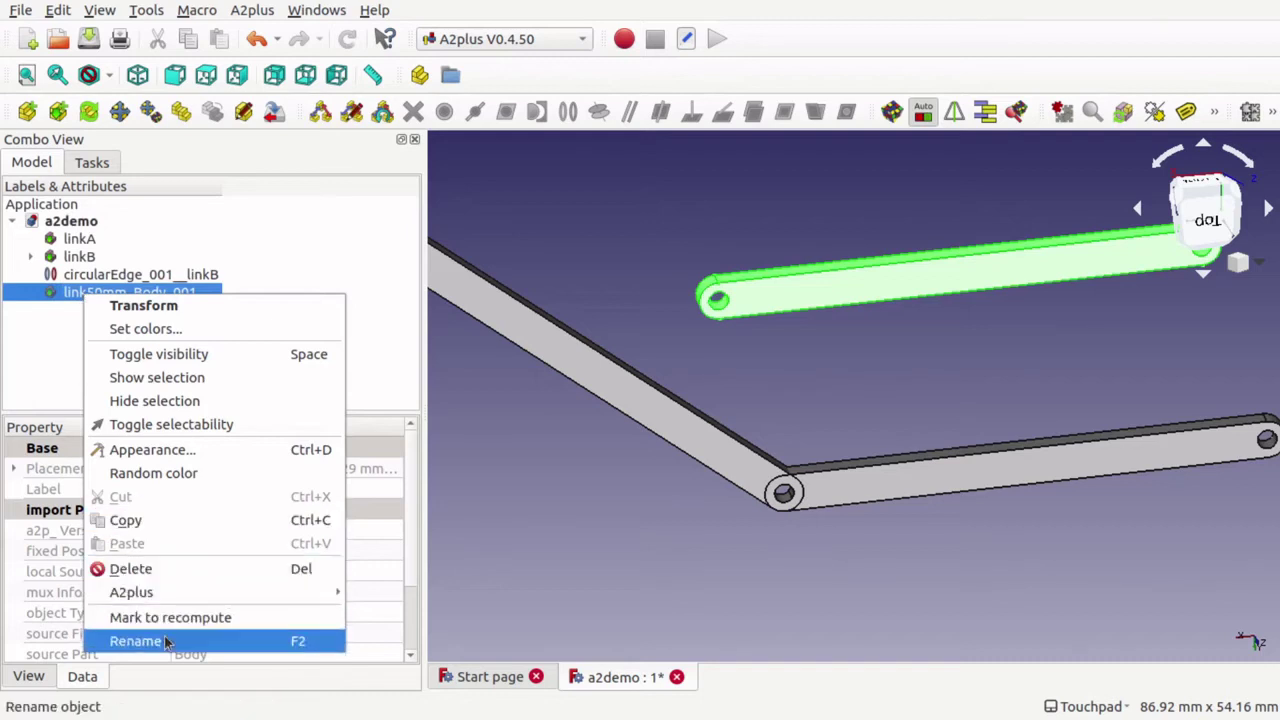
pyautogui.click(125, 632)
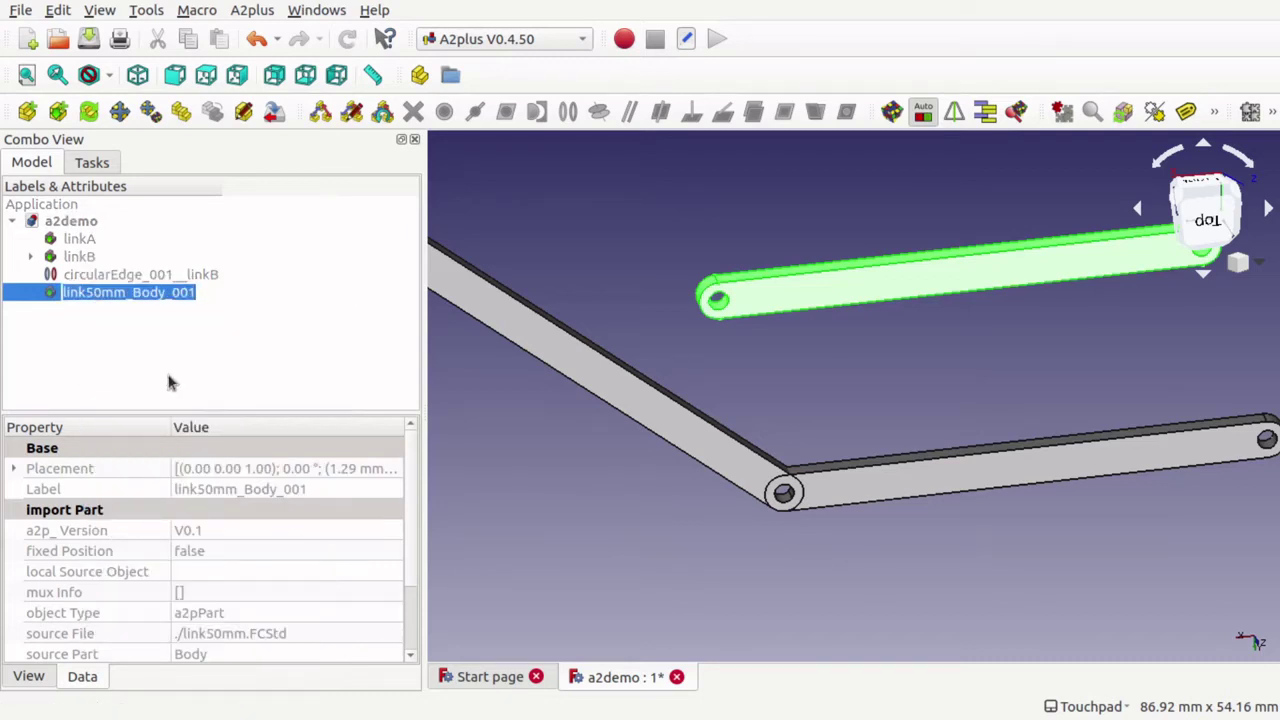
pyautogui.write('l')
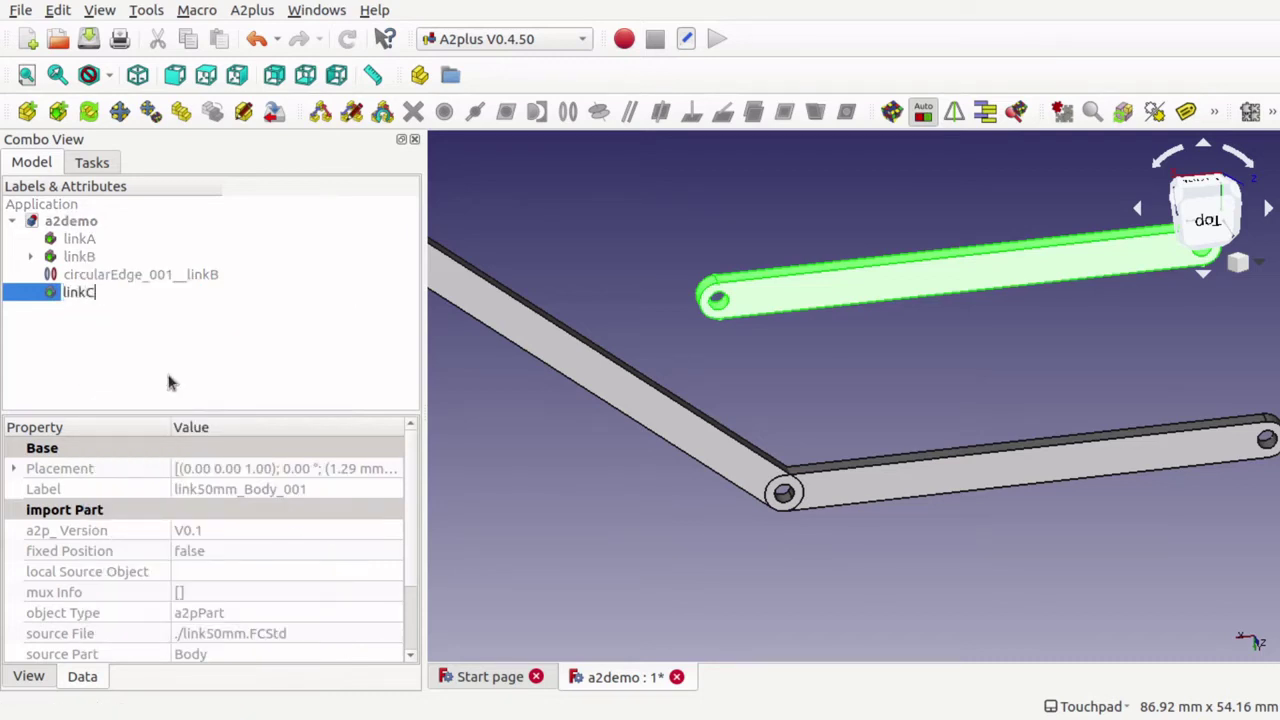
pyautogui.write('inkC')
pyautogui.press('Return')
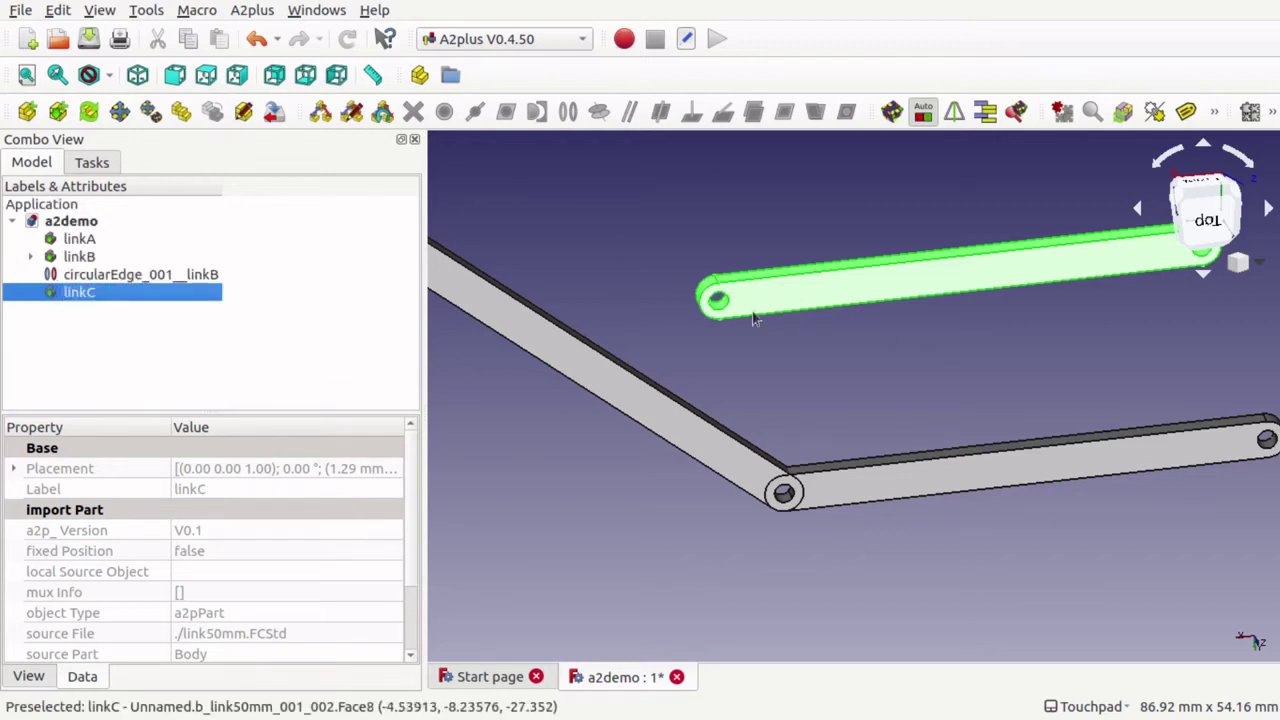
pyautogui.click(757, 362)
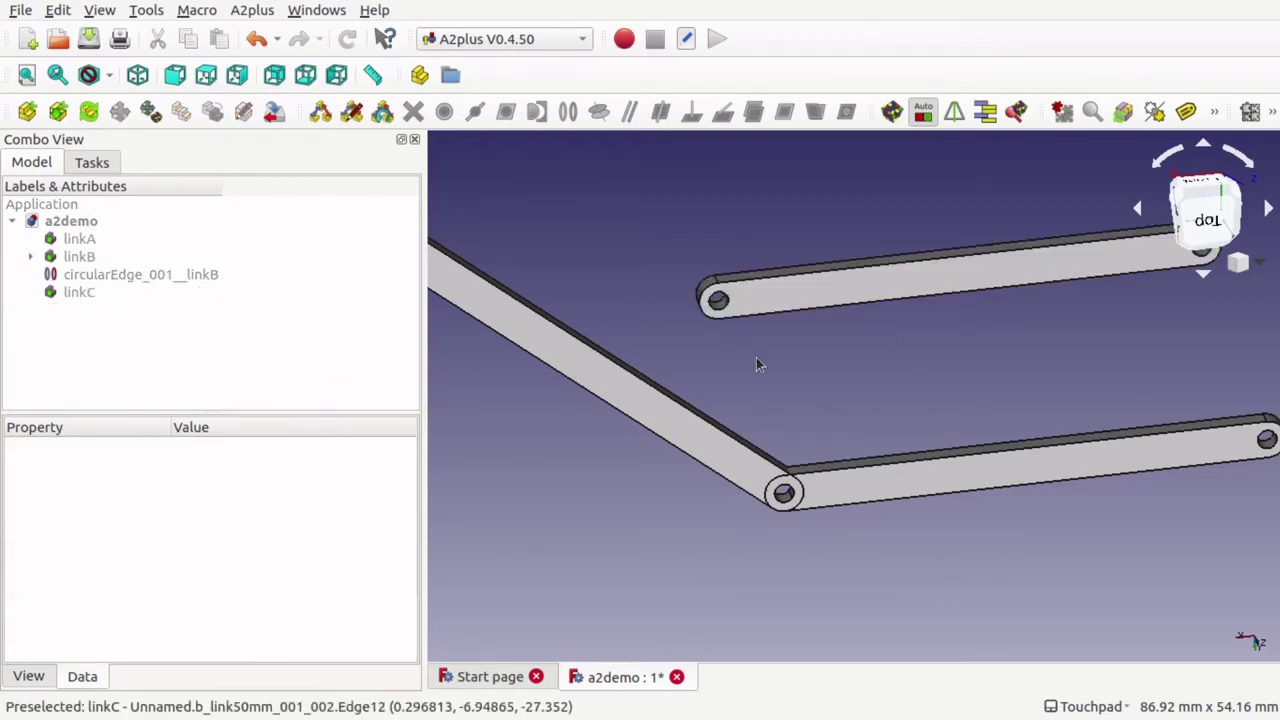
# Join linkC to linkB with a circularEdge constraint between linkC's near hole edge and the hole edge at linkB's free end
pyautogui.press('Left')
pyautogui.press('Right')
pyautogui.press('Right')
pyautogui.press('Right')
pyautogui.press('Right')
pyautogui.press('Down')
pyautogui.press('Up')
pyautogui.press('Up')
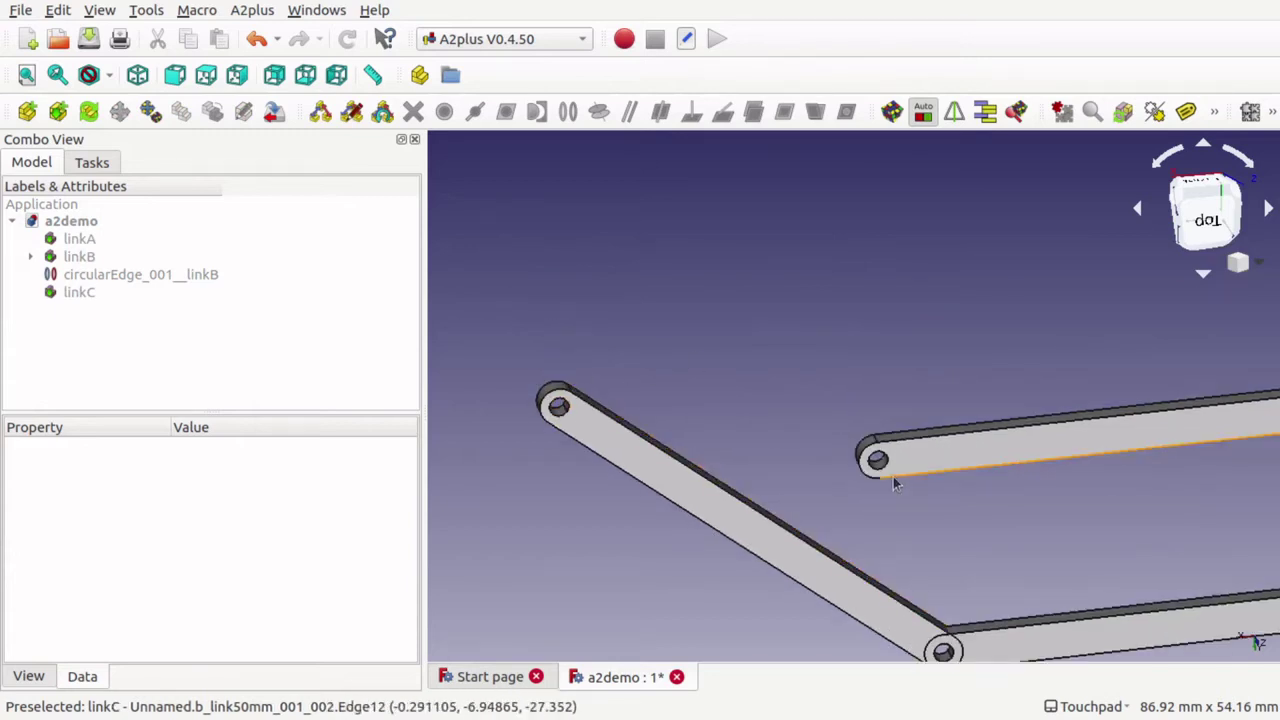
pyautogui.scroll(-2, 879, 471)
pyautogui.scroll(2, 879, 471)
pyautogui.scroll(2, 879, 476)
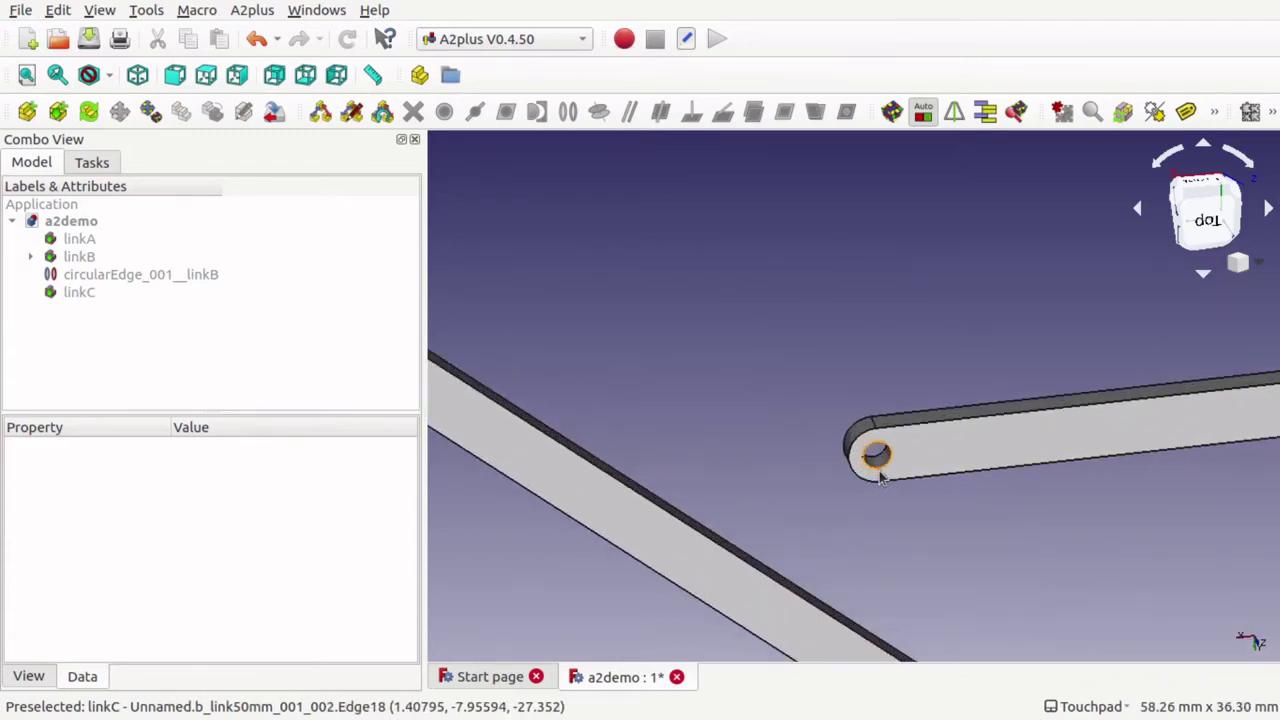
pyautogui.click(879, 476)
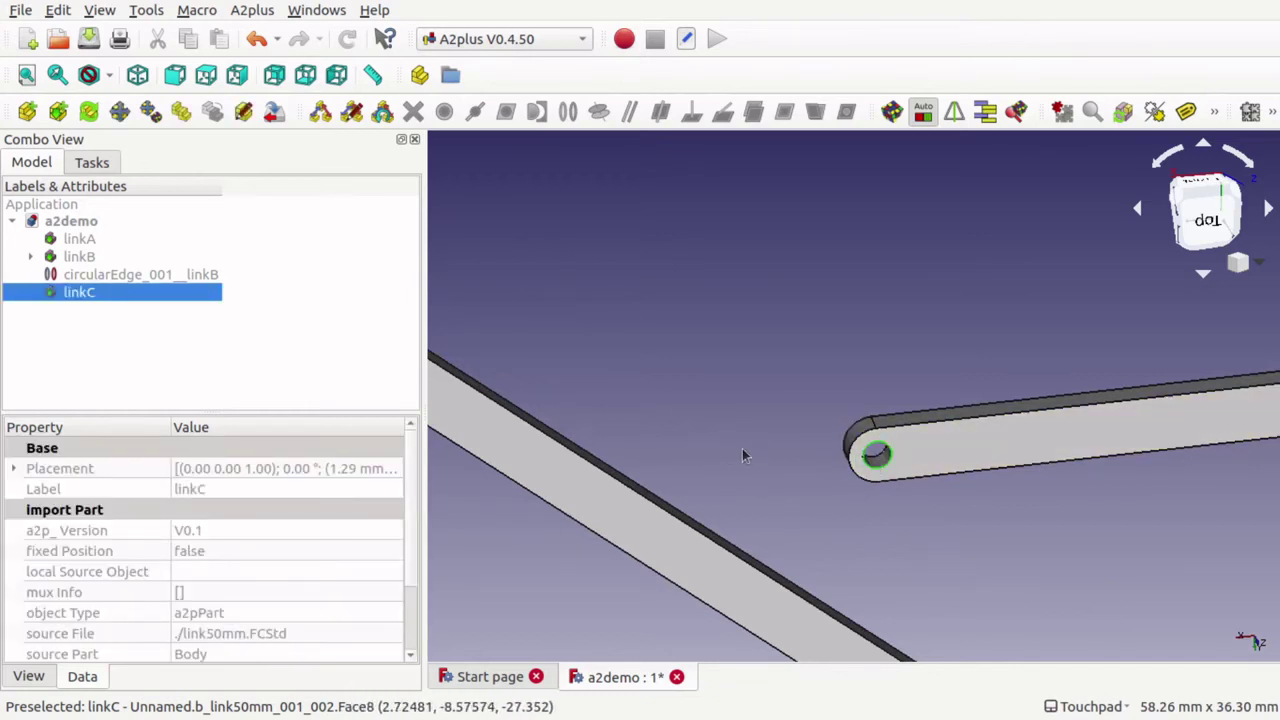
pyautogui.press('Right')
pyautogui.press('Right')
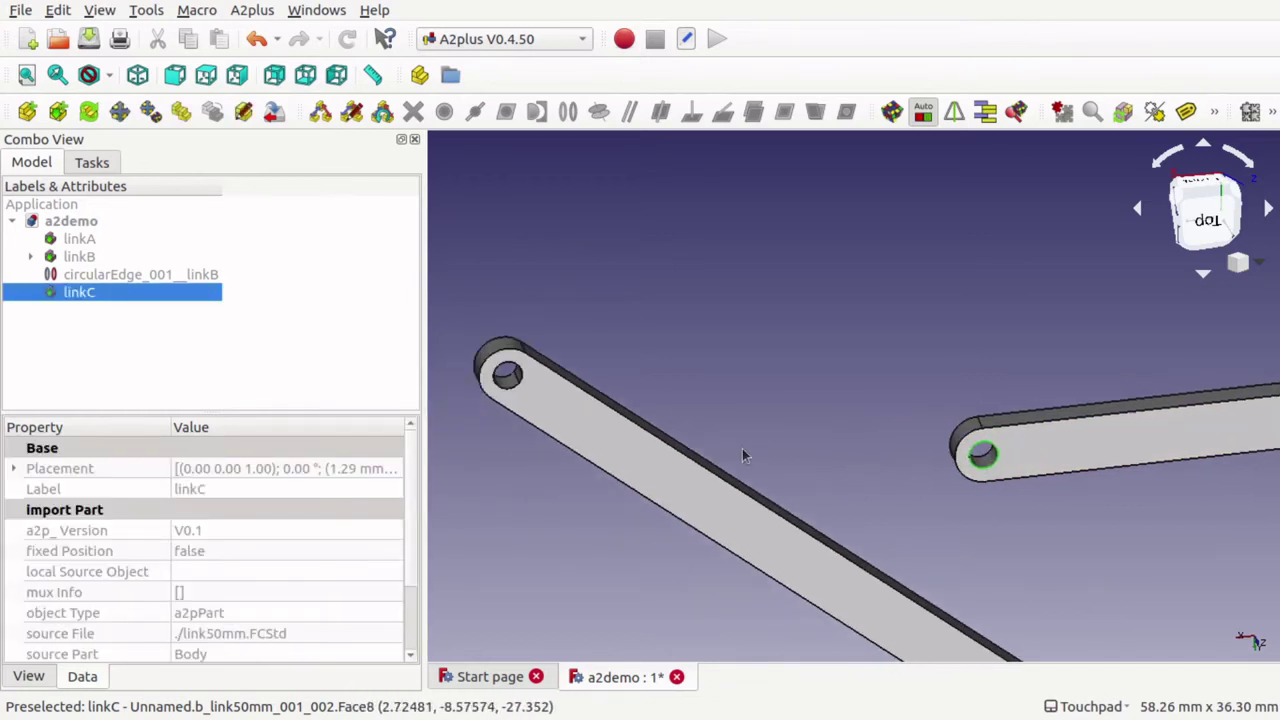
pyautogui.keyDown('ctrl'); pyautogui.click(514, 393); pyautogui.keyUp('ctrl')
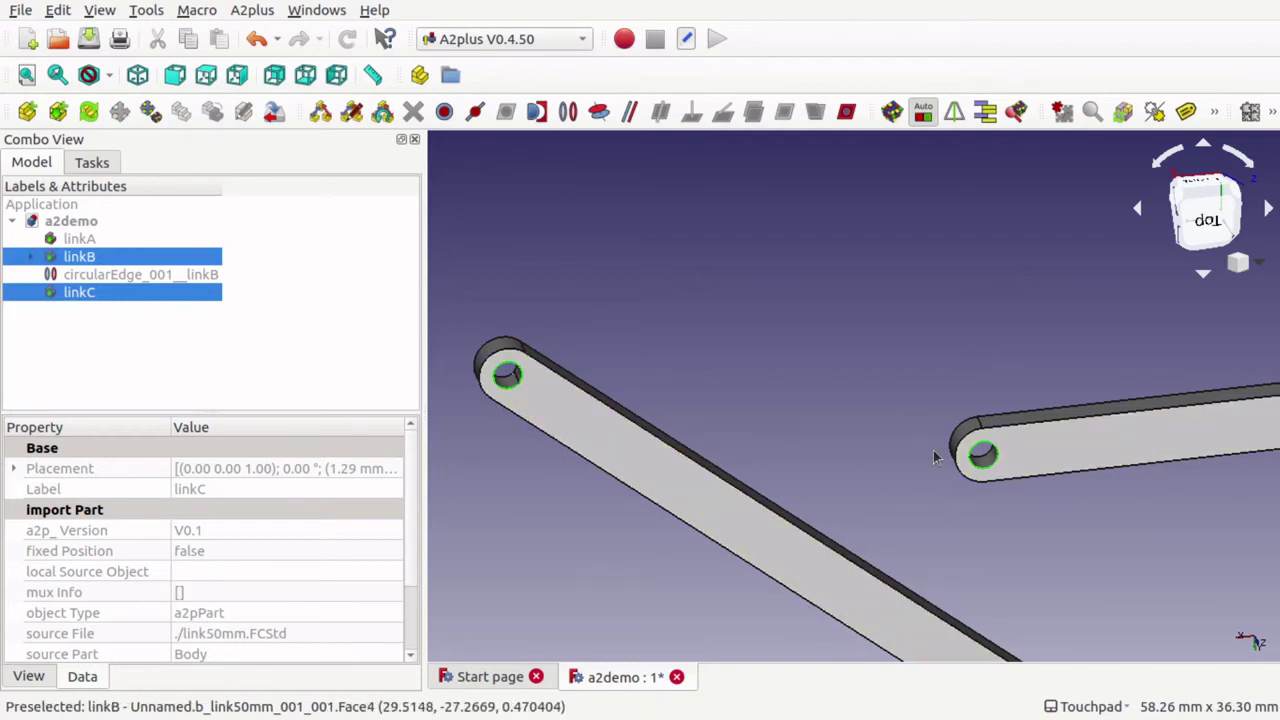
pyautogui.click(568, 112)
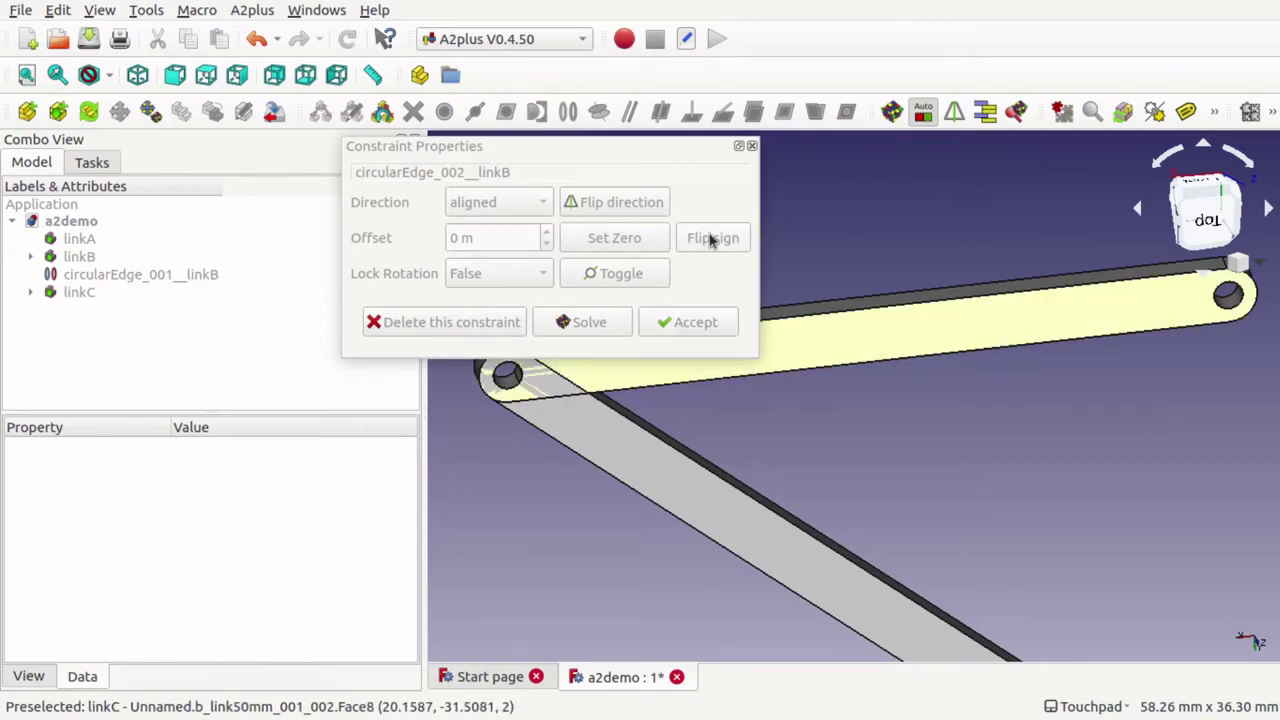
# Flip the new constraint's direction to opposed and back to aligned, and accept it
pyautogui.keyDown('alt'); pyautogui.moveTo(822, 306); pyautogui.dragTo(856, 334); pyautogui.keyUp('alt')
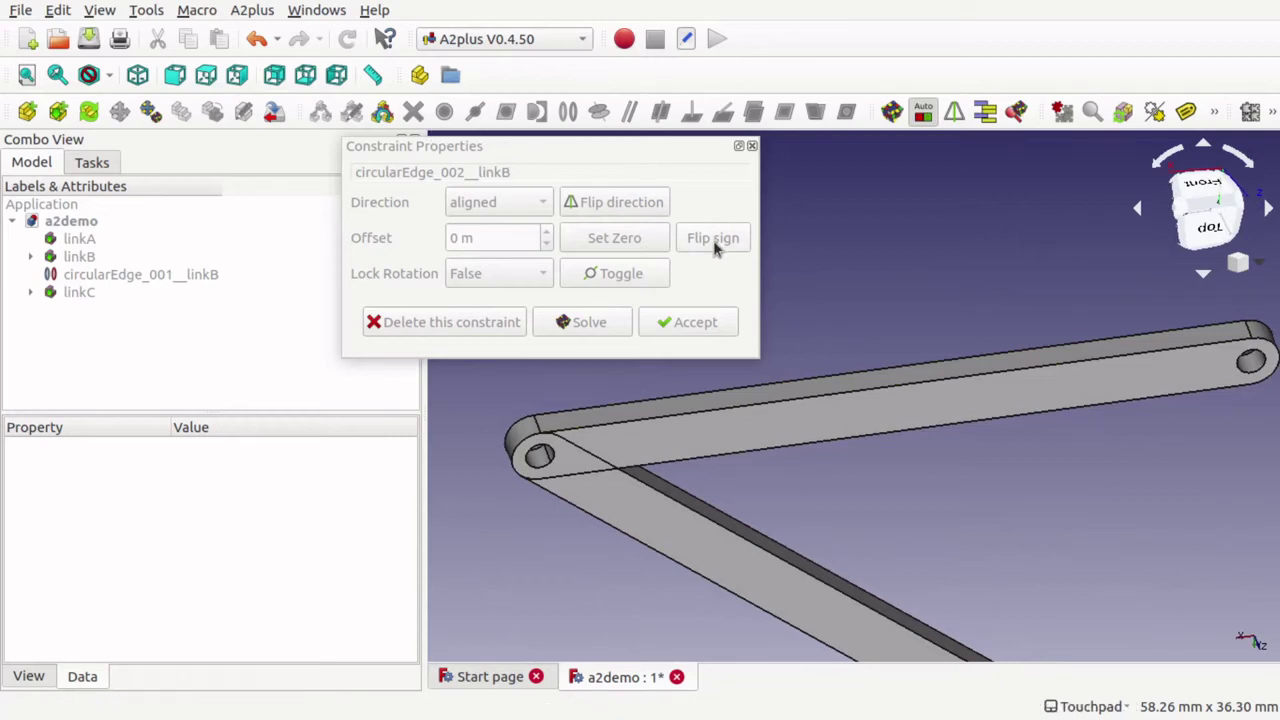
pyautogui.click(619, 204)
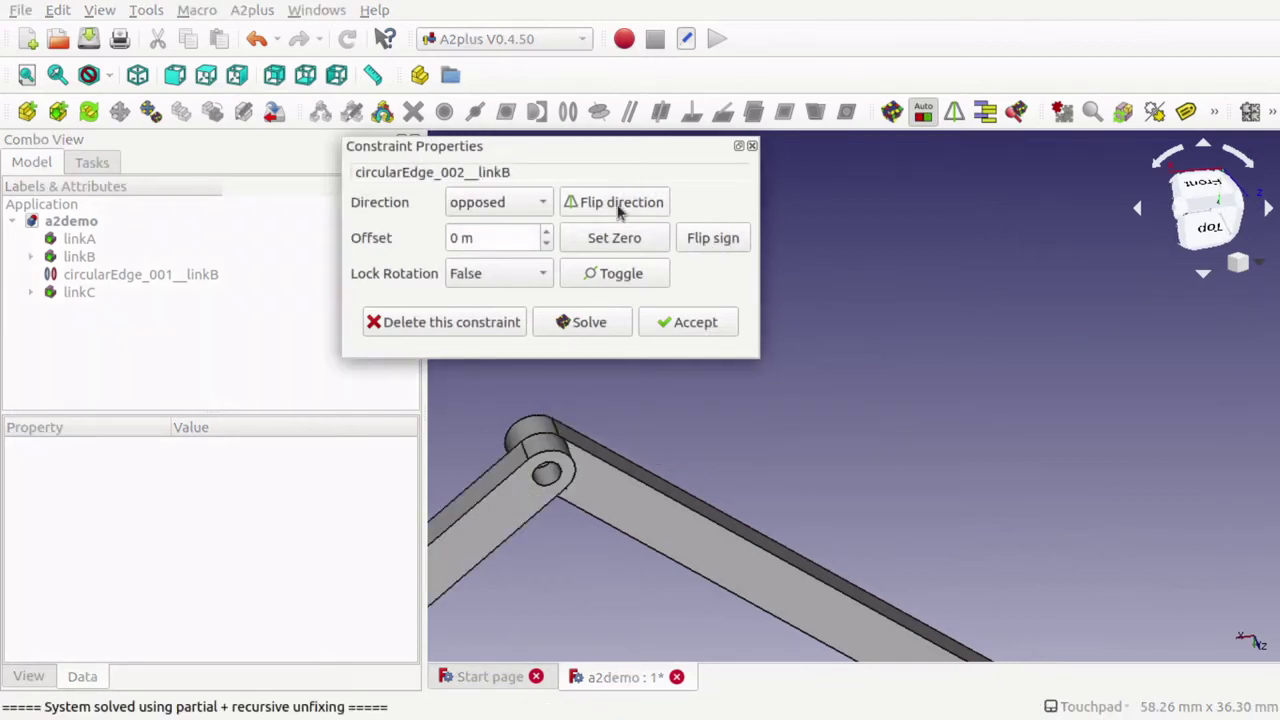
pyautogui.click(619, 204)
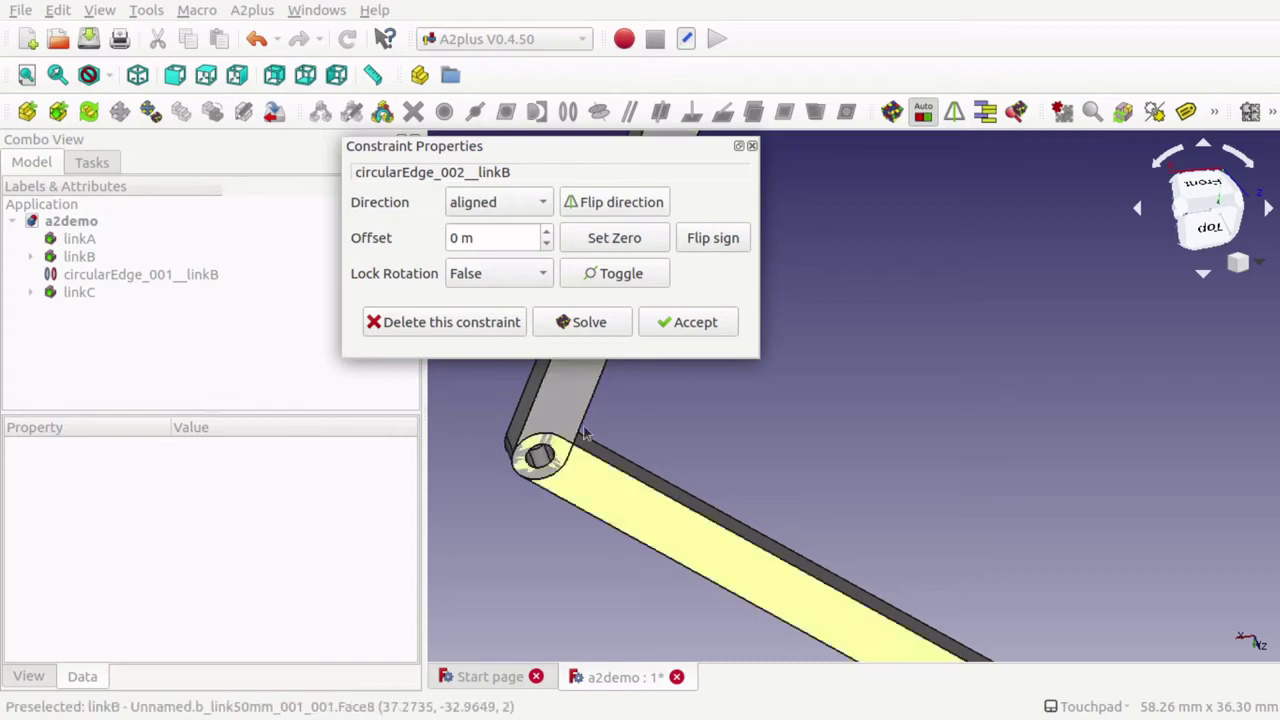
pyautogui.click(686, 328)
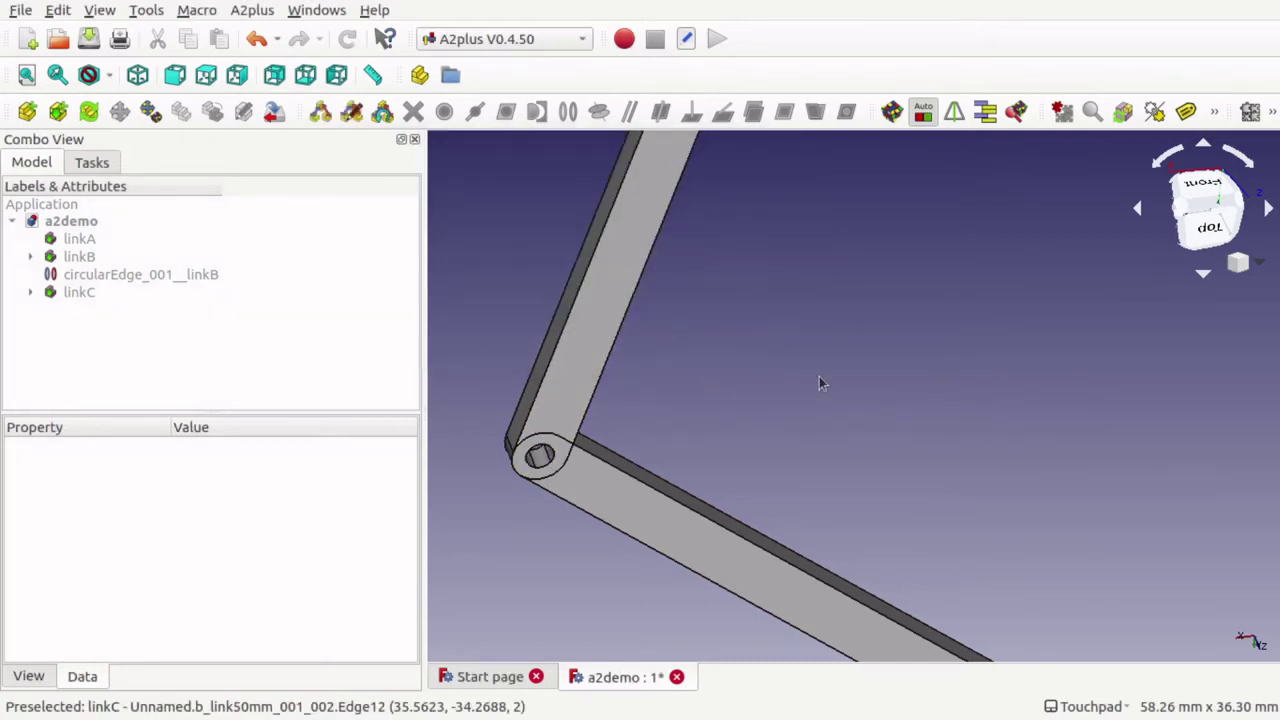
# Examine the three-link chain and its joints from above, with all links in view
pyautogui.scroll(-8, 819, 383)
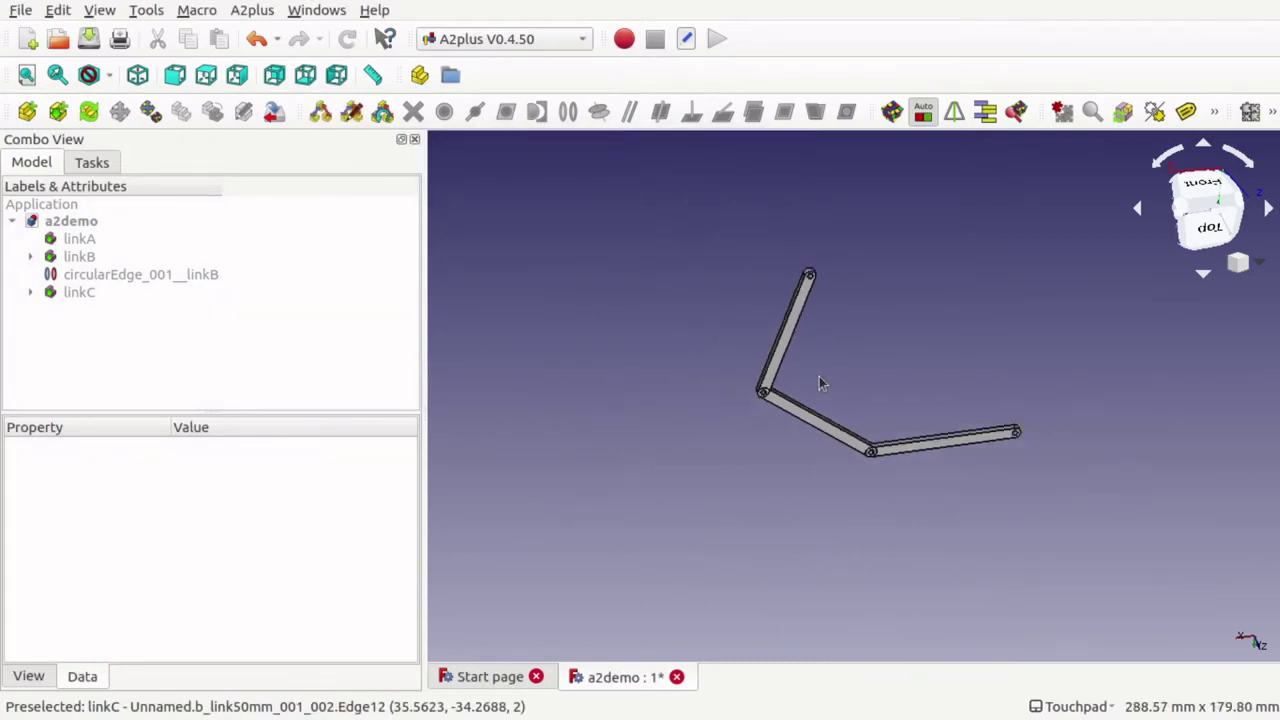
pyautogui.moveTo(871, 406); pyautogui.dragTo(851, 320)
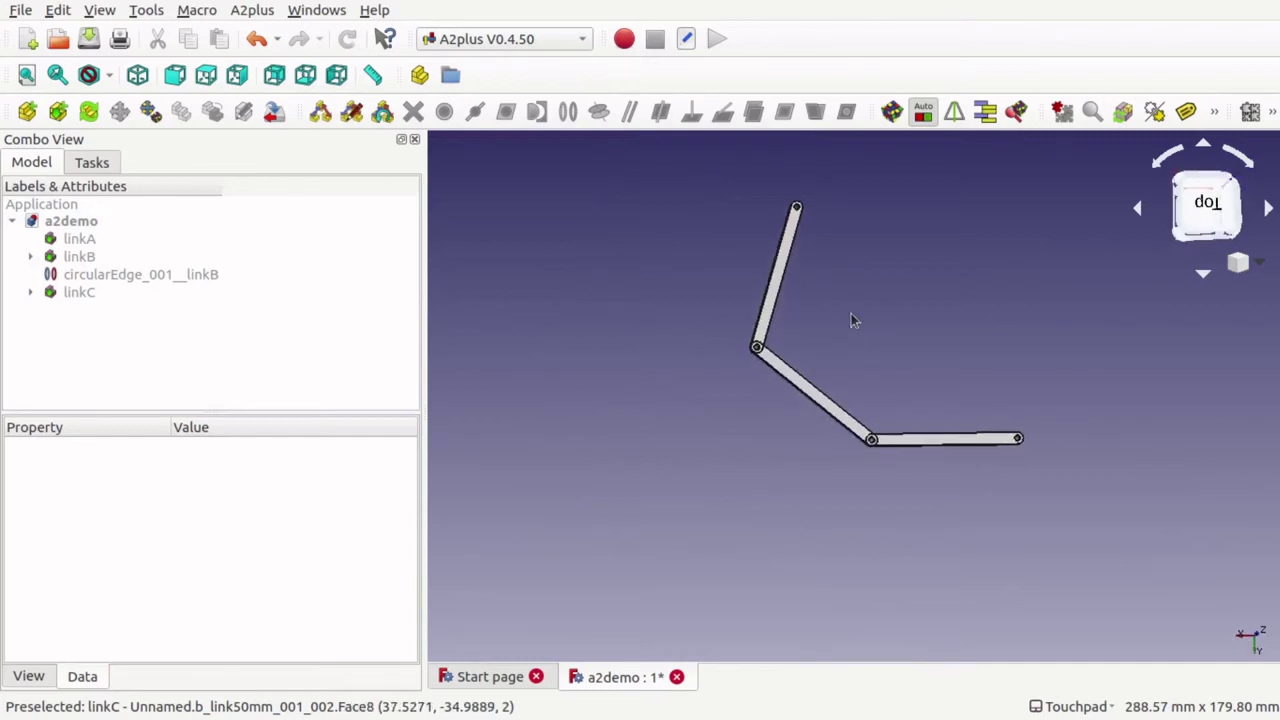
pyautogui.scroll(5, 851, 320)
pyautogui.scroll(-2, 851, 320)
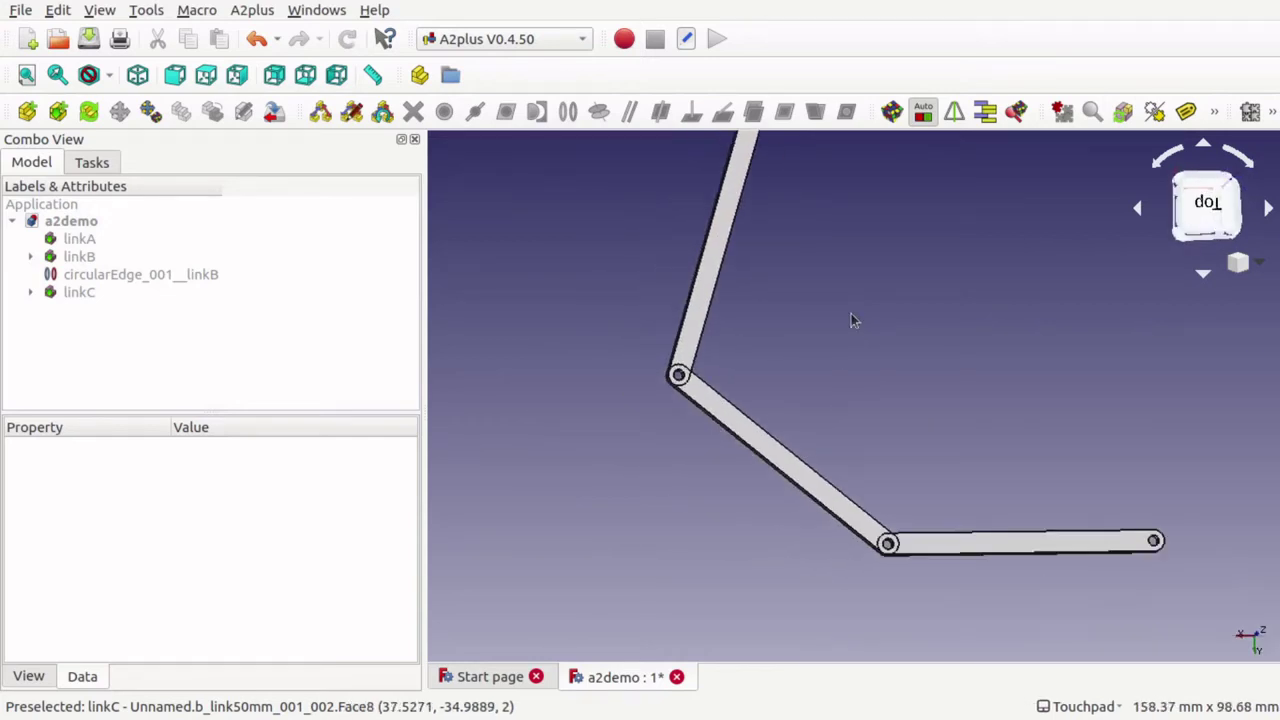
pyautogui.scroll(-3, 851, 320)
pyautogui.scroll(6, 851, 320)
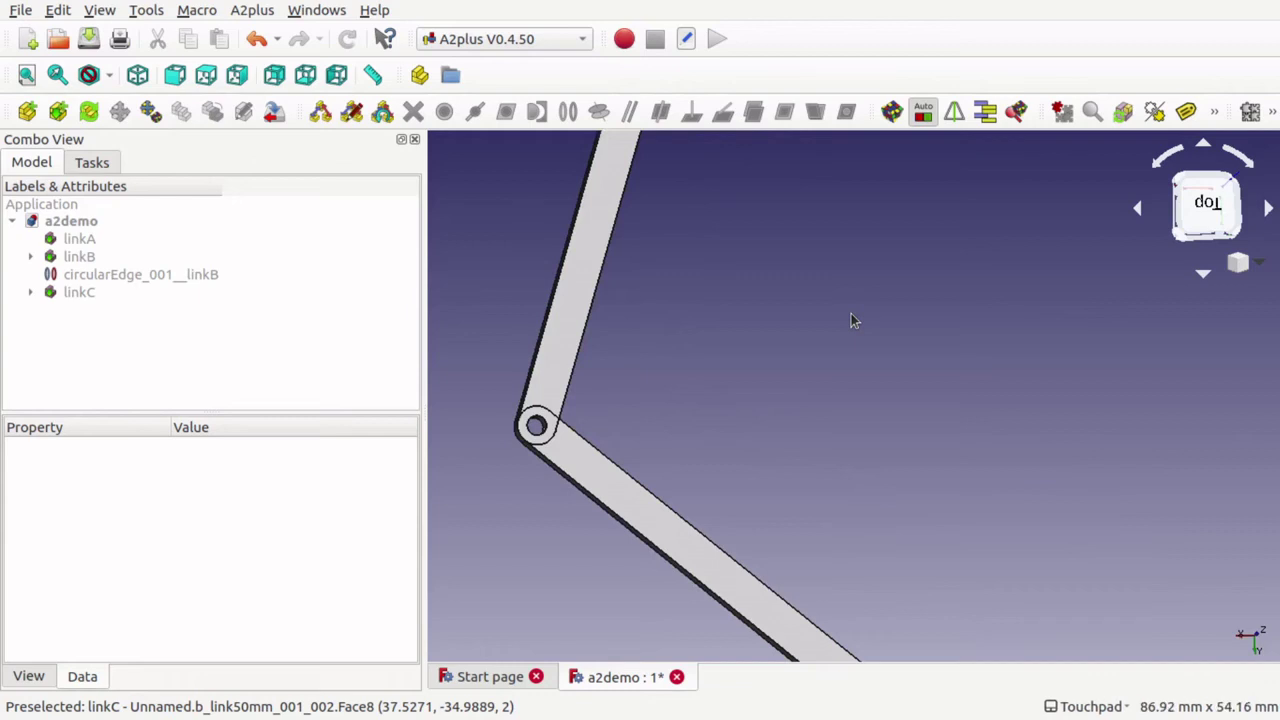
pyautogui.scroll(-3, 851, 320)
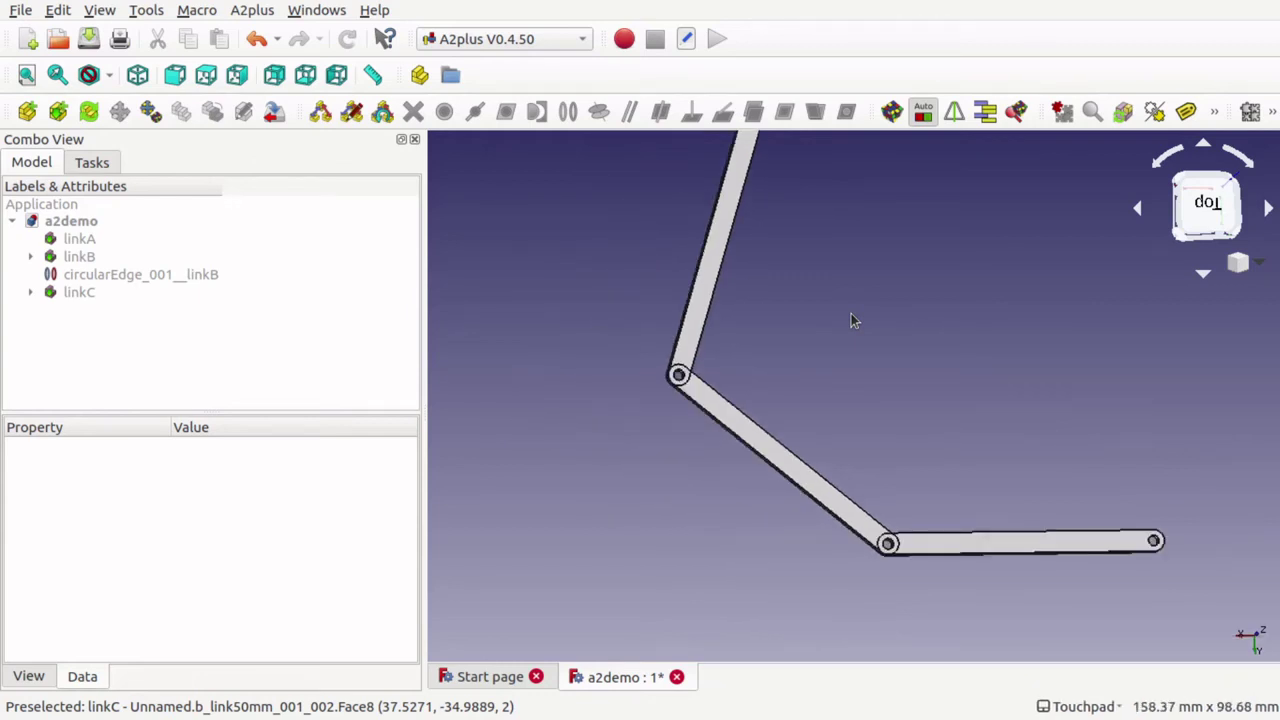
pyautogui.press('Down')
pyautogui.press('Down')
pyautogui.press('Up')
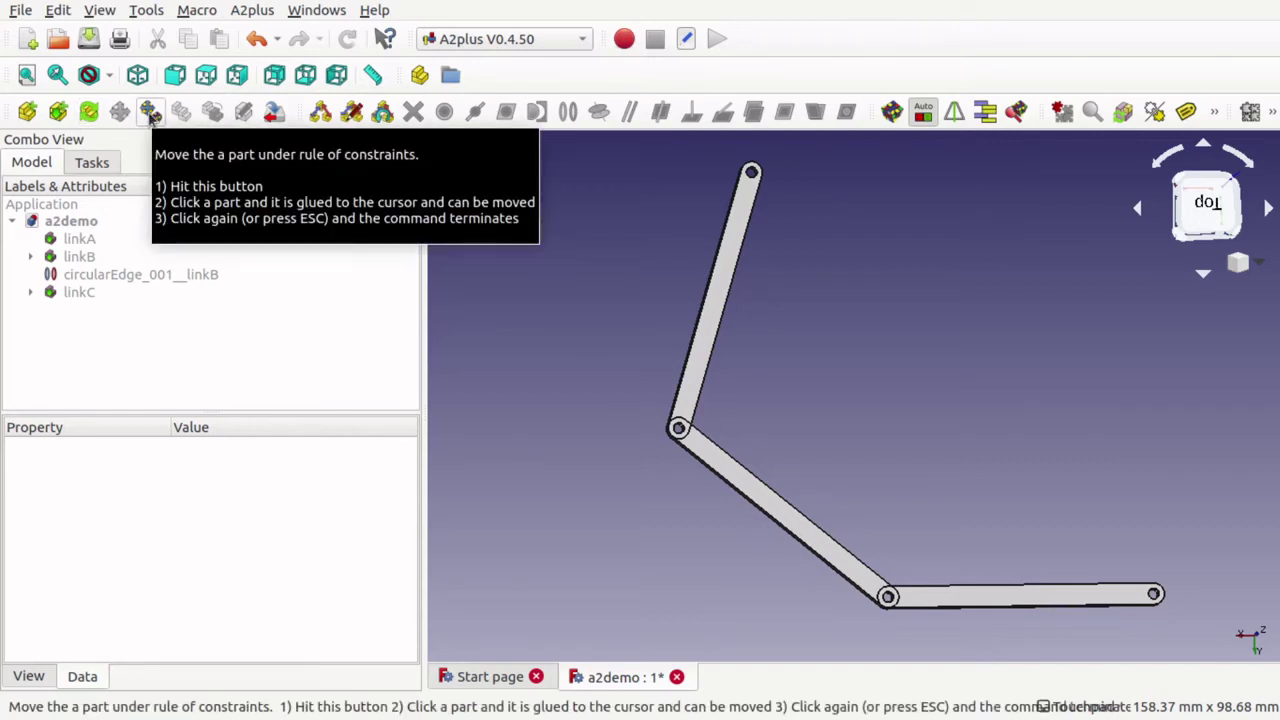
# Move linkC under the rule of constraints, swinging linkB about its joint with linkA, and drop it on the far side of linkA
pyautogui.click(724, 295)
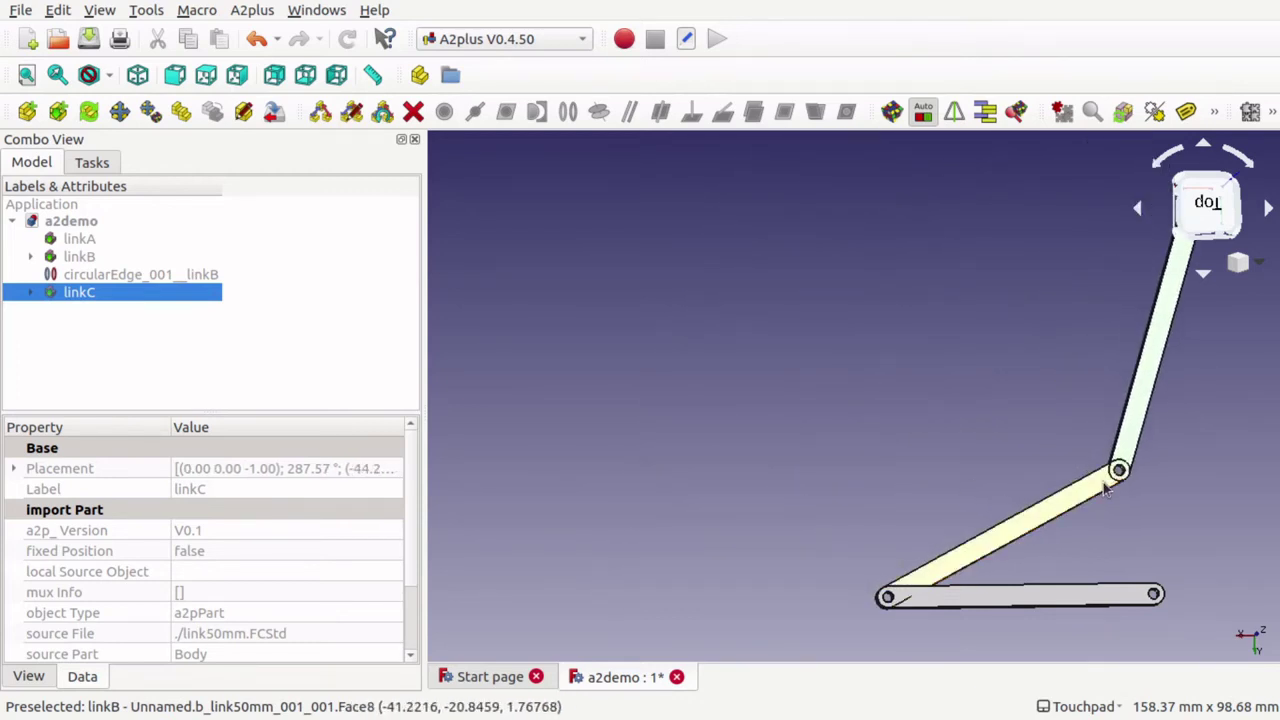
pyautogui.click(579, 571)
pyautogui.click(663, 437)
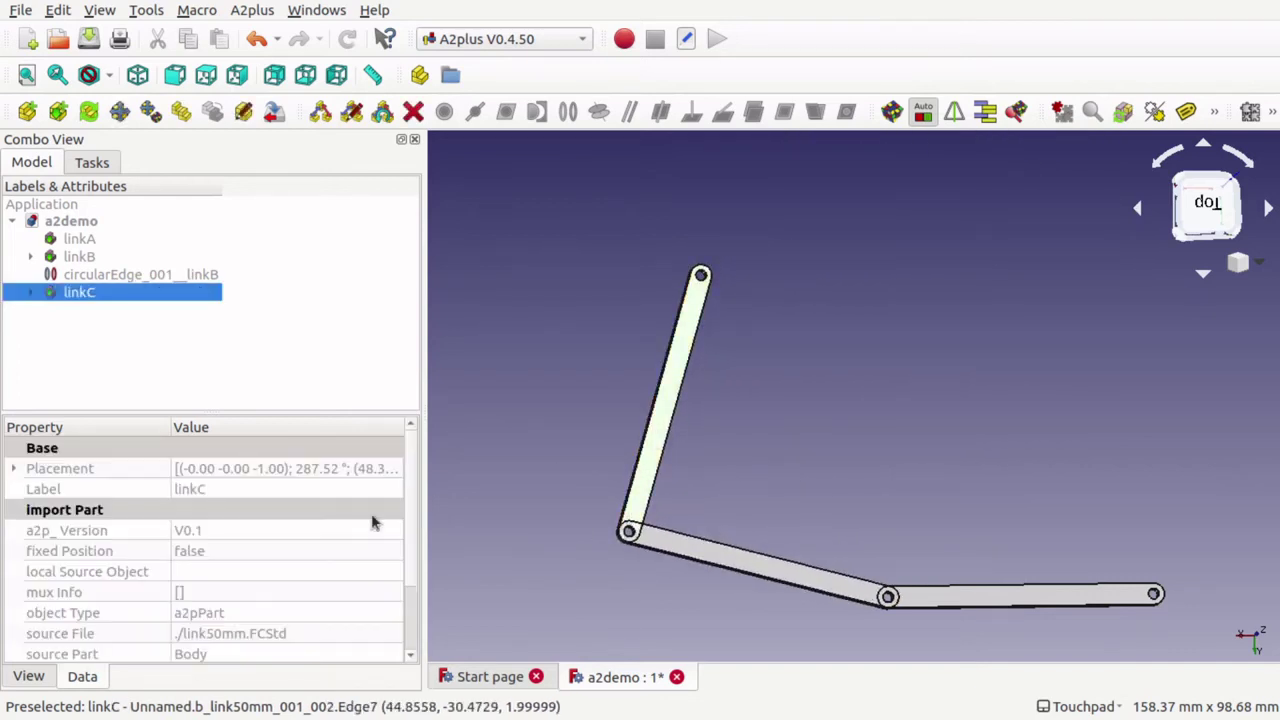
# Expand linkC's placement and raise its rotation angle to 323.52°
pyautogui.click(14, 470)
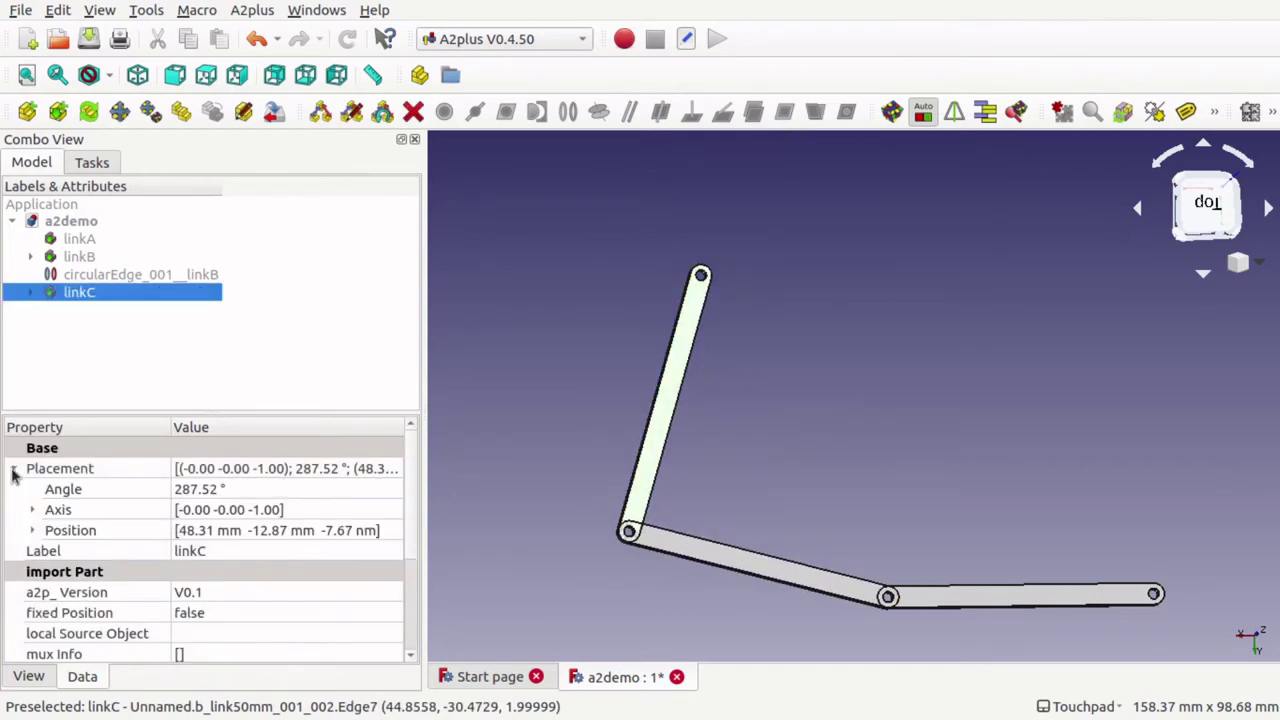
pyautogui.click(345, 492)
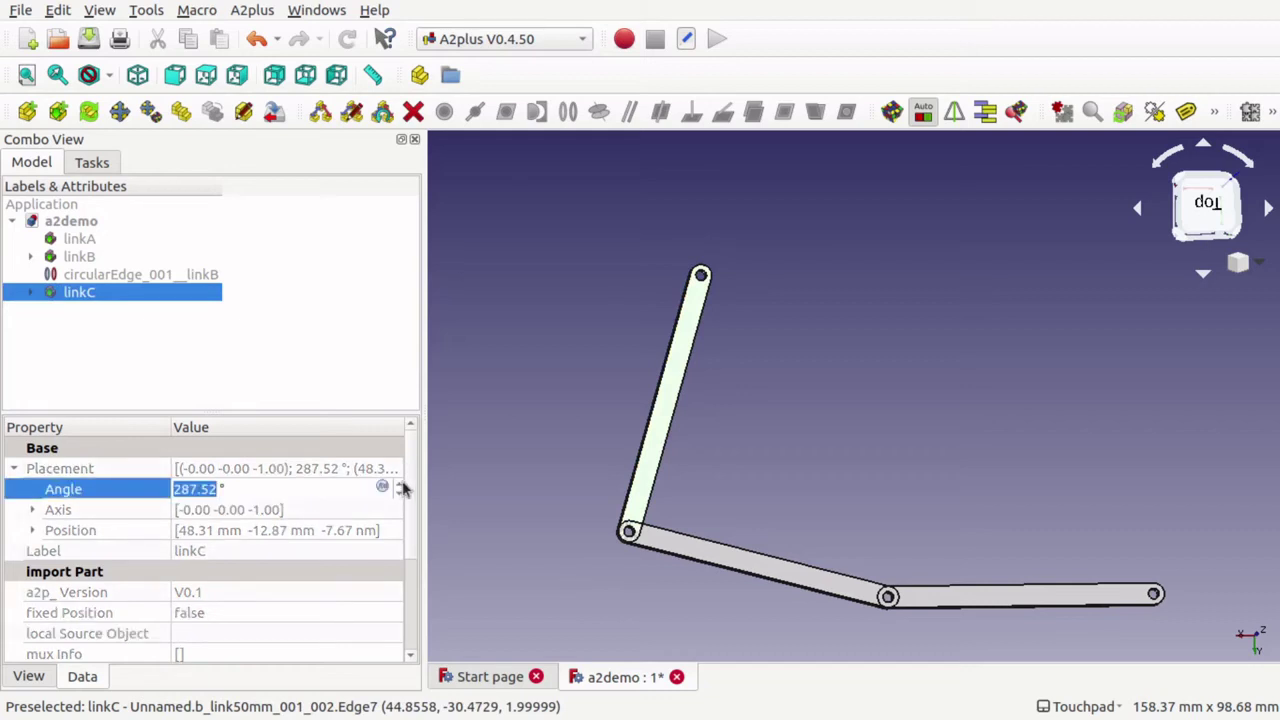
pyautogui.moveTo(401, 487); pyautogui.dragTo(401, 487)
pyautogui.scroll(20, 342, 491)
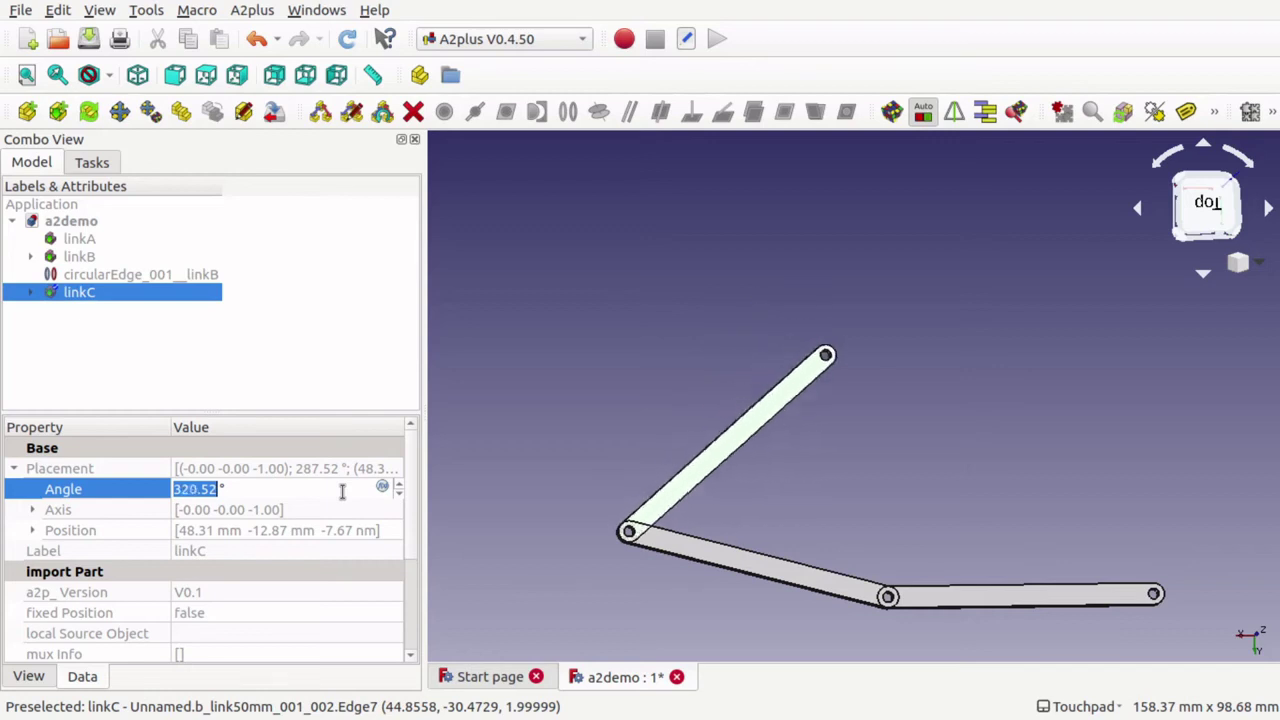
pyautogui.scroll(3, 342, 491)
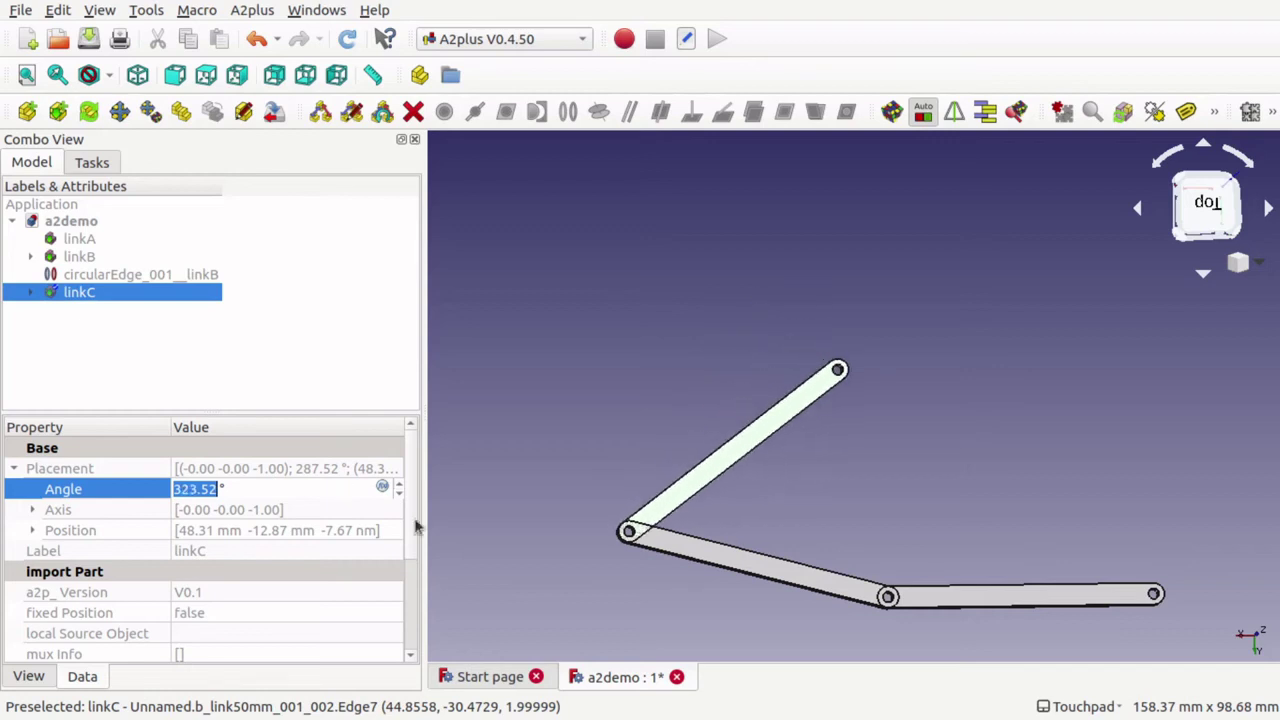
# Set linkB's placement angle to 245.92° and solve the assembly constraints to rejoin the links
pyautogui.click(831, 594)
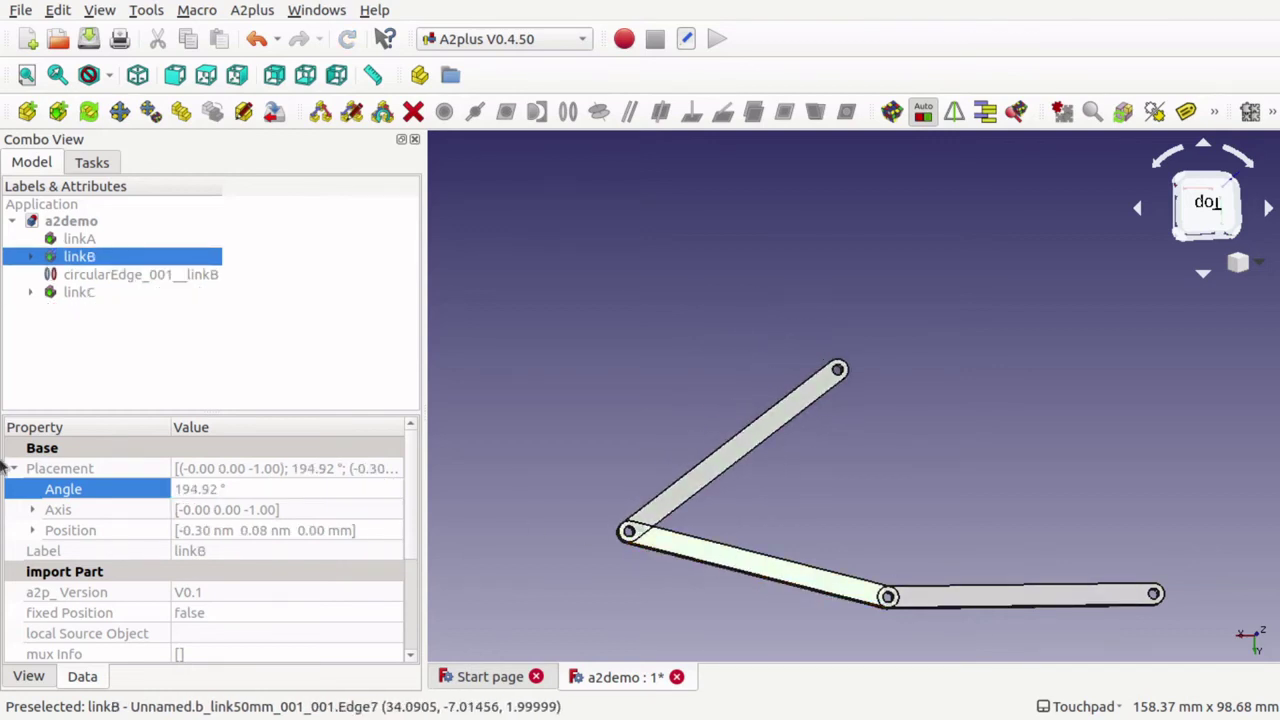
pyautogui.click(297, 484)
pyautogui.scroll(20, 297, 484)
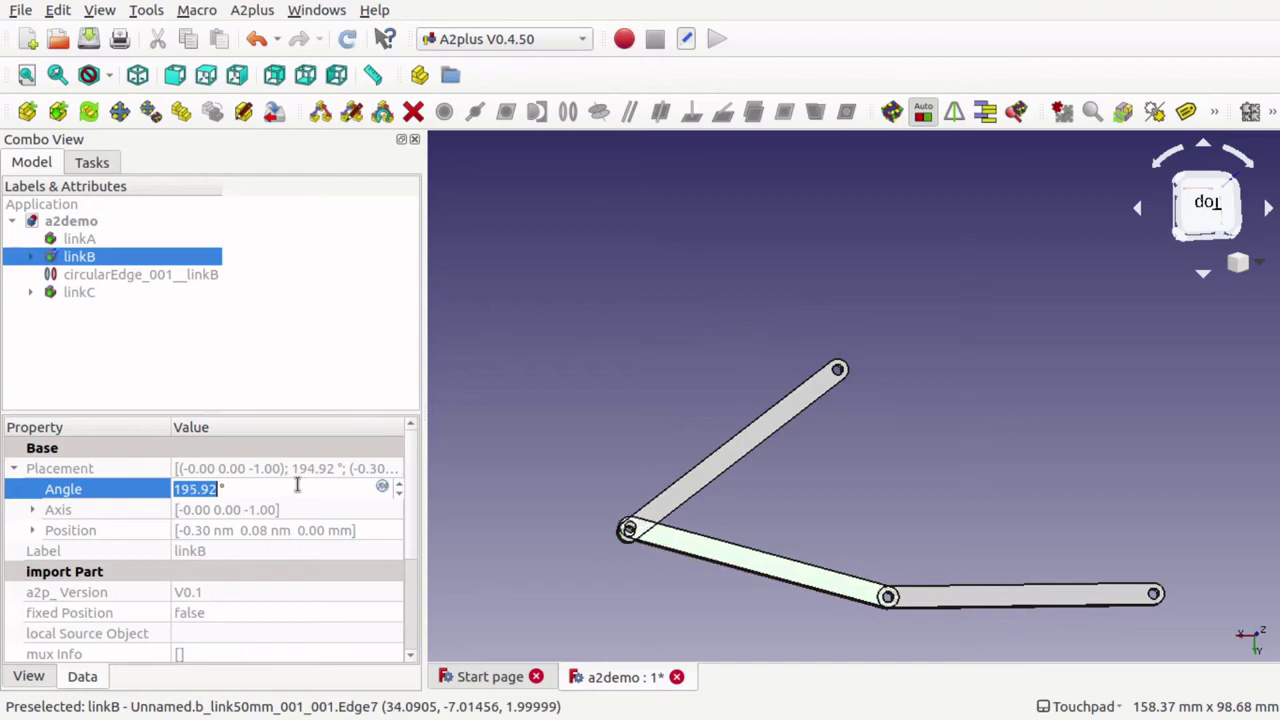
pyautogui.scroll(5, 297, 484)
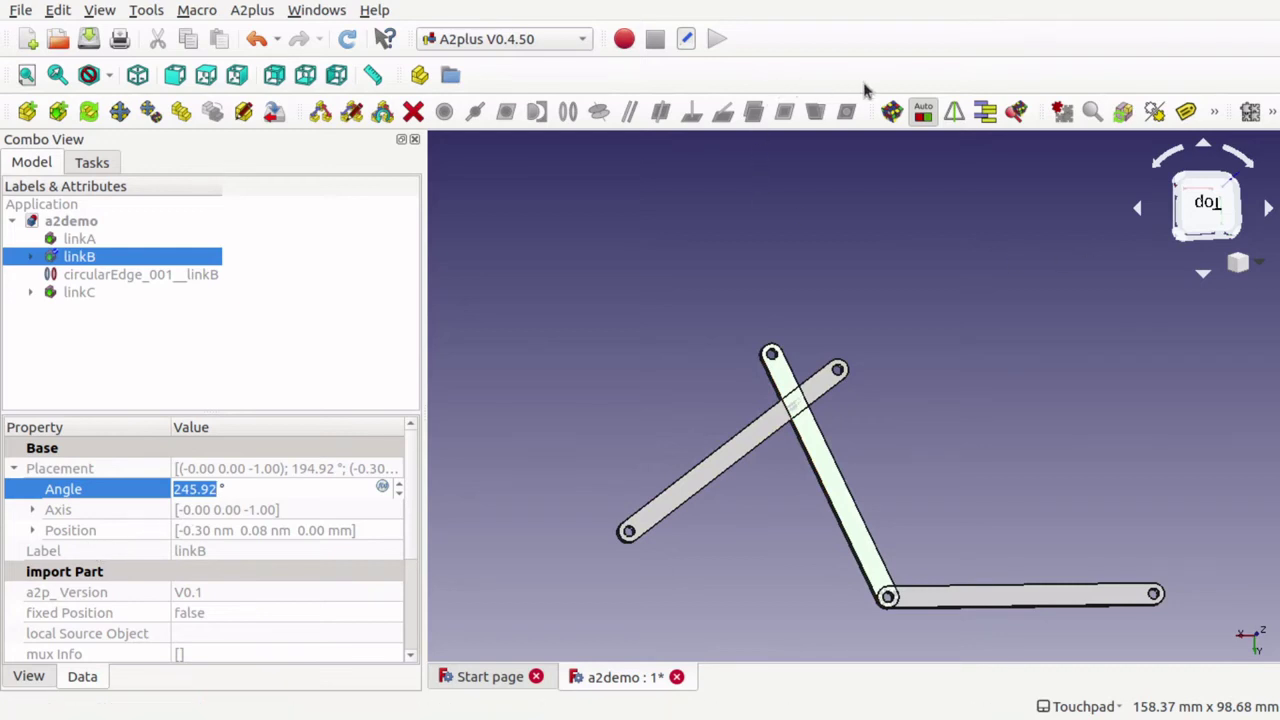
pyautogui.click(891, 111)
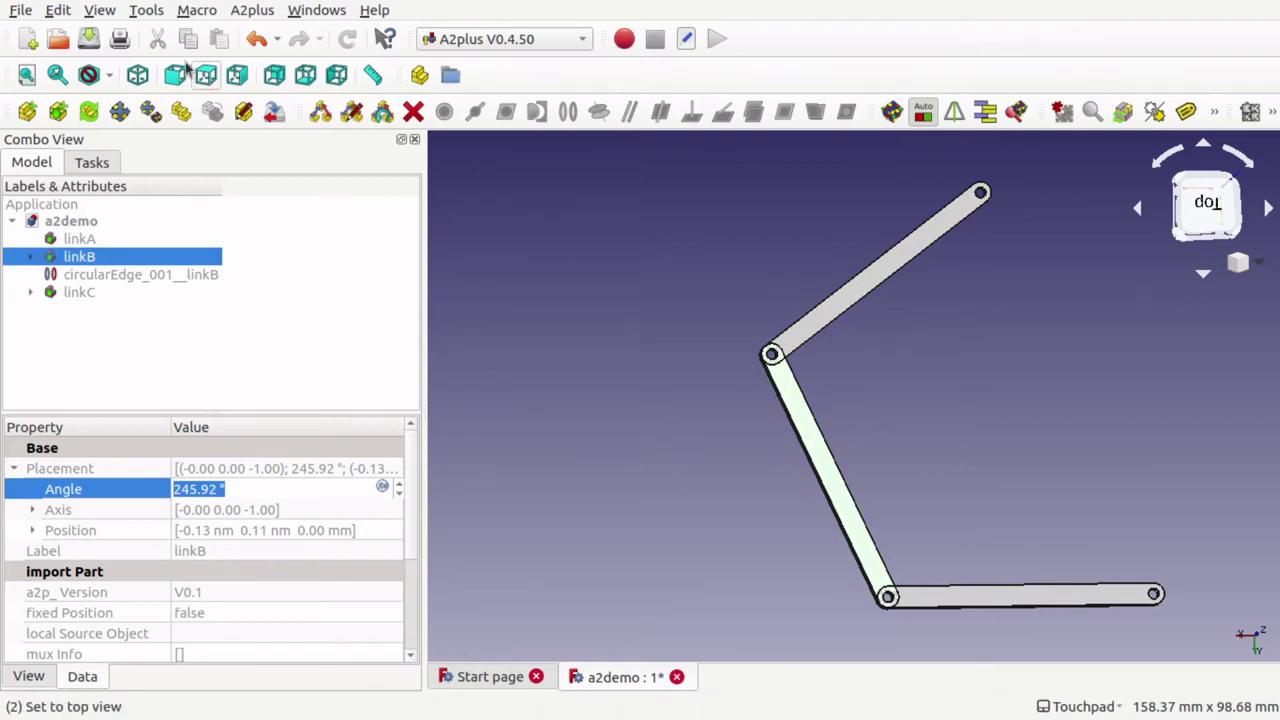
# Show the Python console to see the commands behind the placement changes
pyautogui.click(156, 14)
pyautogui.moveTo(105, 14)
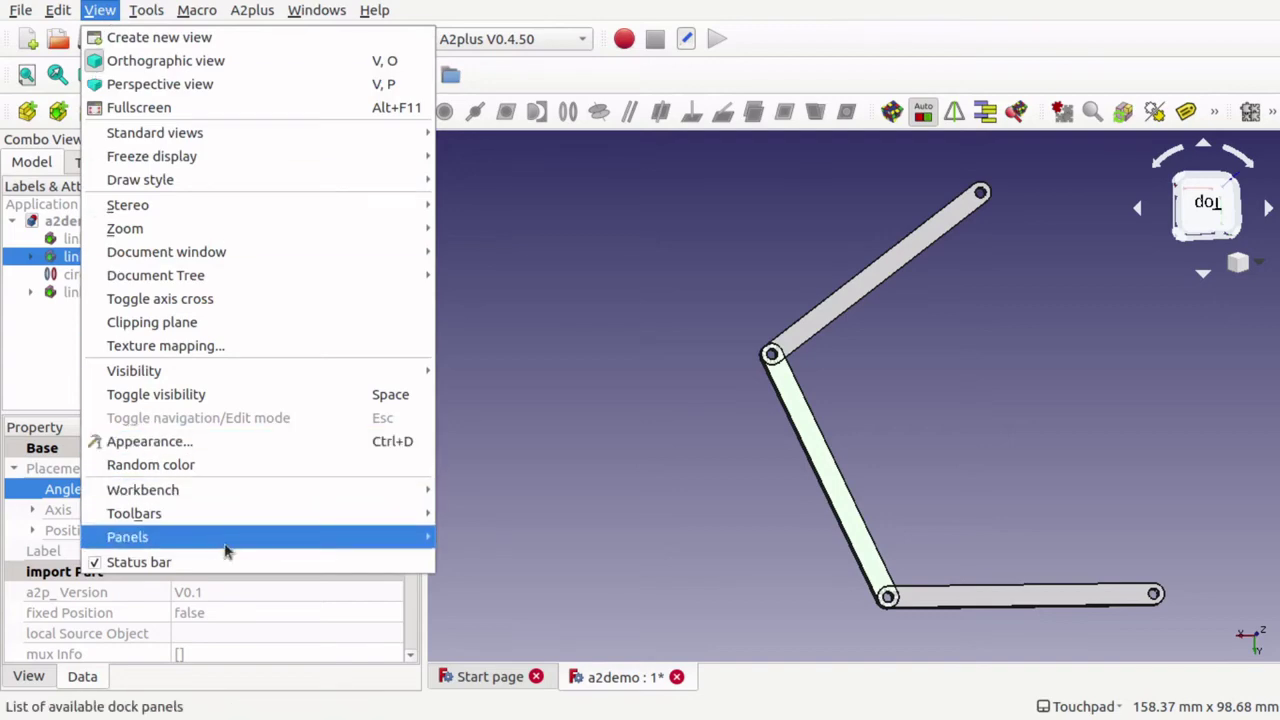
pyautogui.moveTo(249, 556)
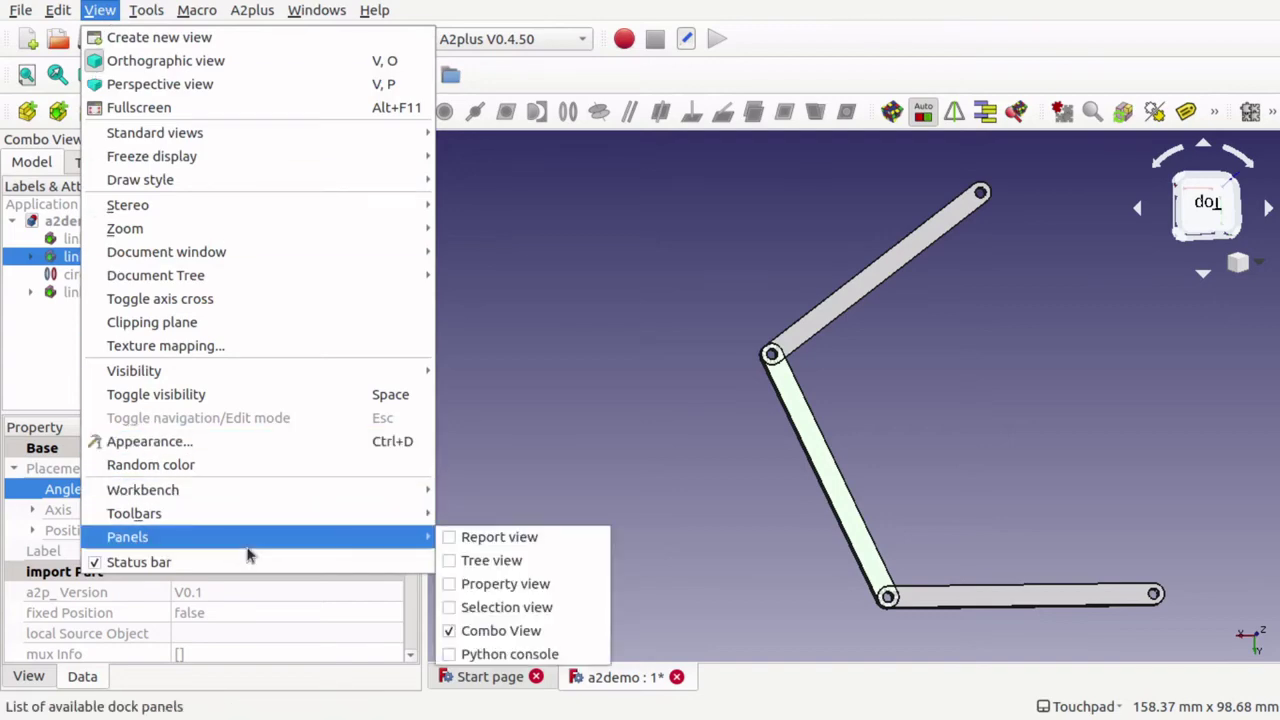
pyautogui.click(531, 652)
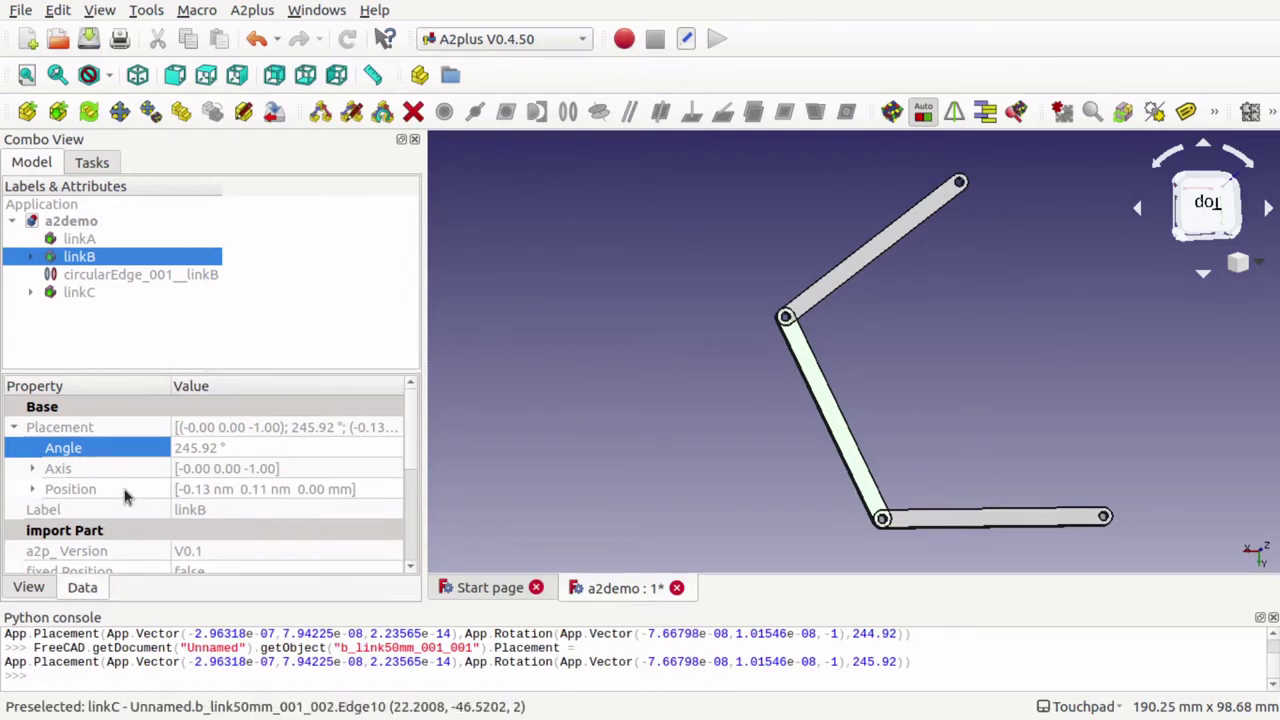
# Raise linkB's placement angle in 1° increments to 262.92° with its commands logged in the Python console
pyautogui.click(301, 447)
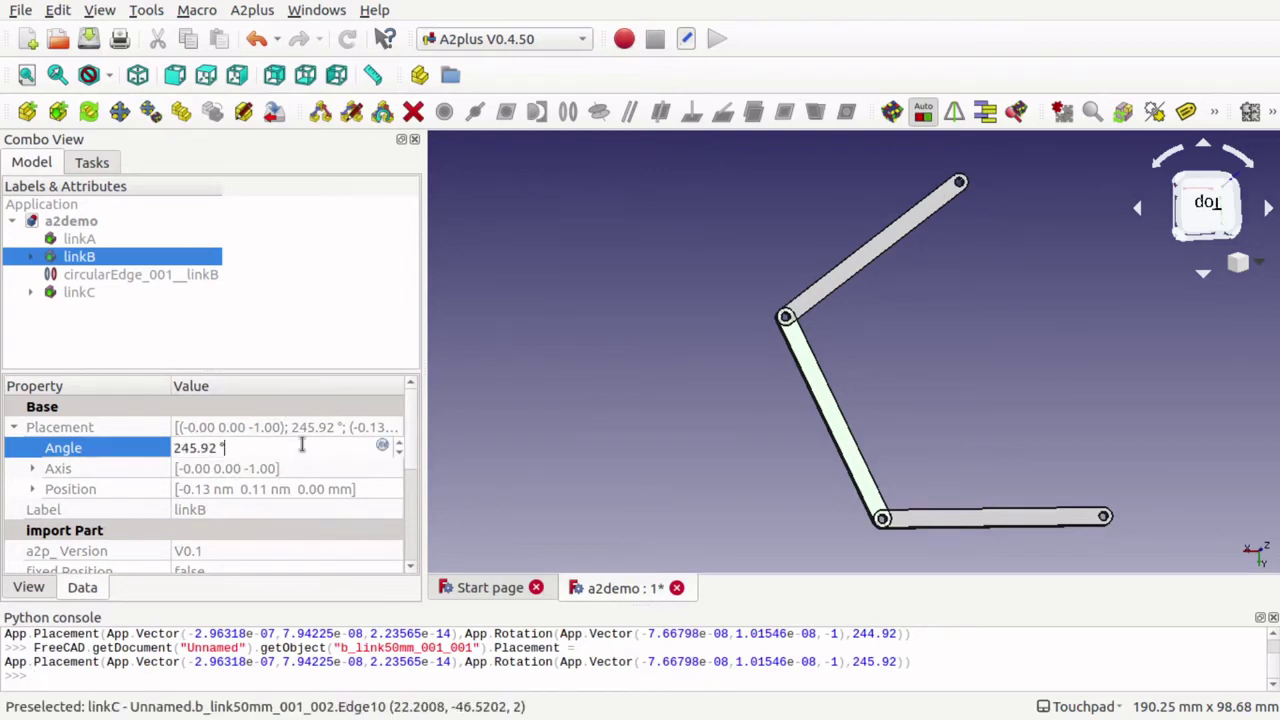
pyautogui.click(399, 444)
pyautogui.click(399, 444)
pyautogui.click(399, 444)
pyautogui.click(399, 444)
pyautogui.click(399, 444)
pyautogui.click(399, 444)
pyautogui.click(399, 444)
pyautogui.click(399, 444)
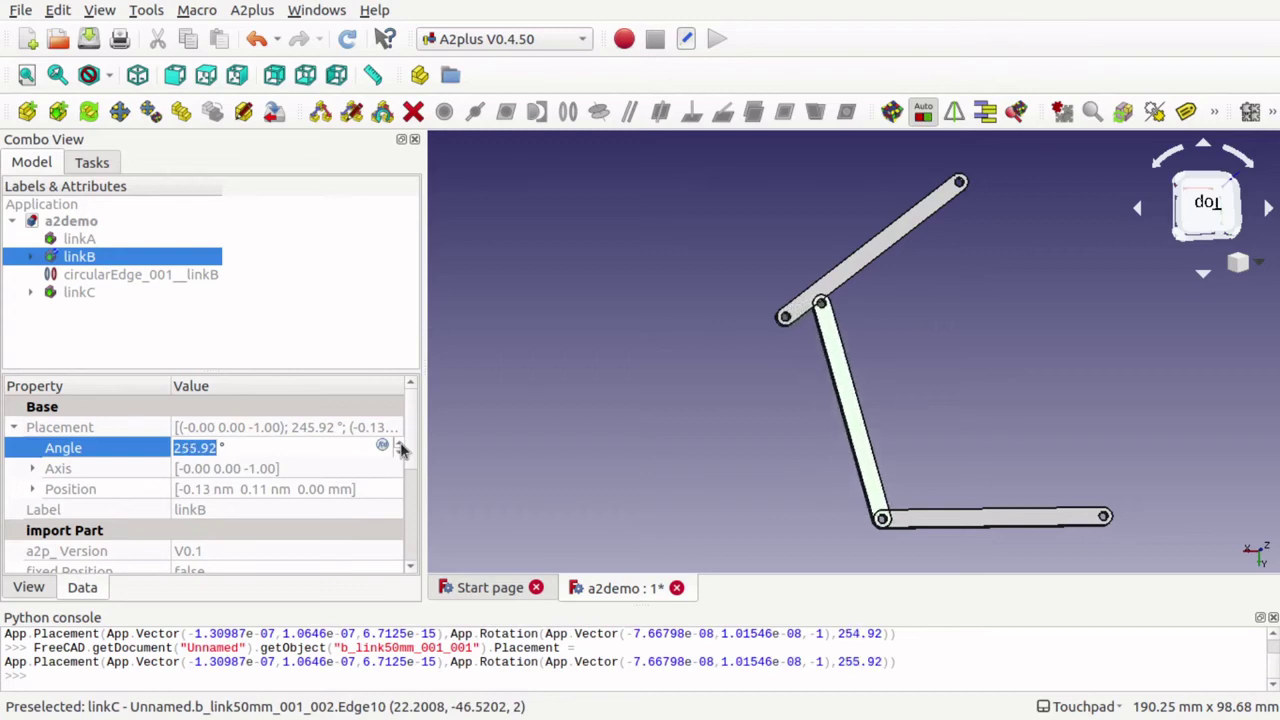
pyautogui.click(399, 444)
pyautogui.click(399, 444)
pyautogui.click(399, 444)
pyautogui.click(399, 444)
pyautogui.click(399, 444)
pyautogui.click(399, 444)
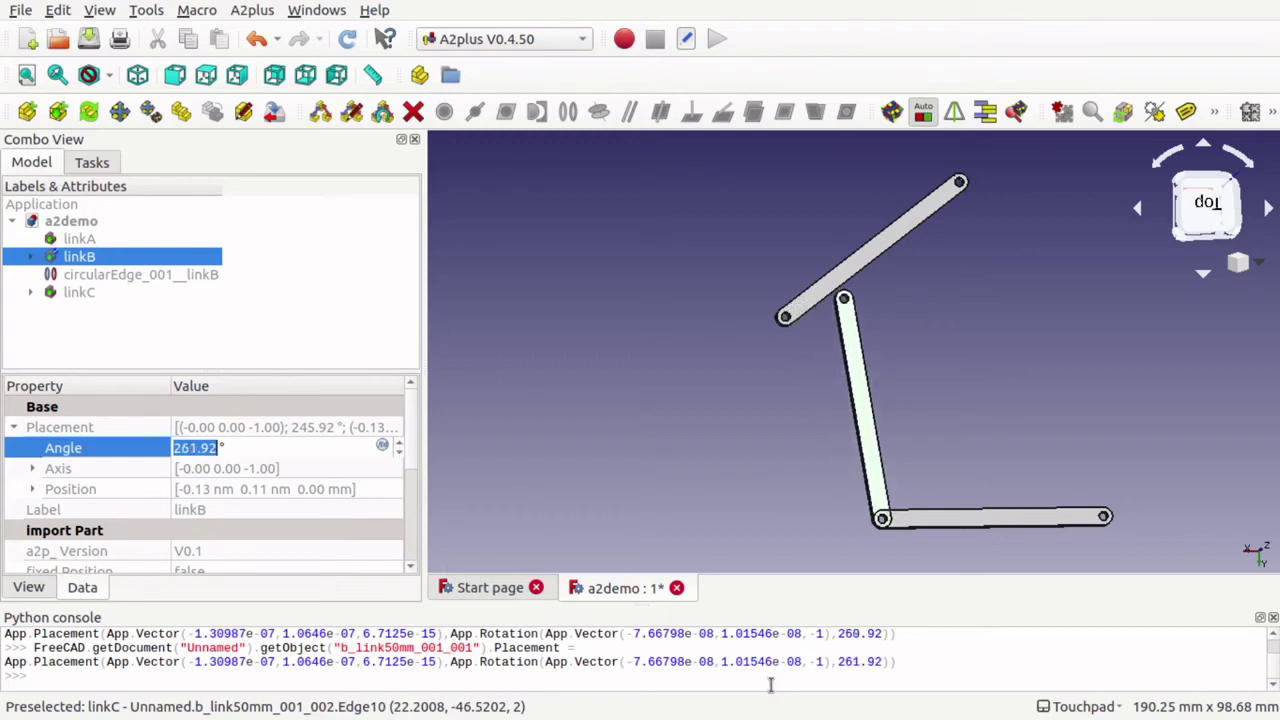
pyautogui.click(250, 449)
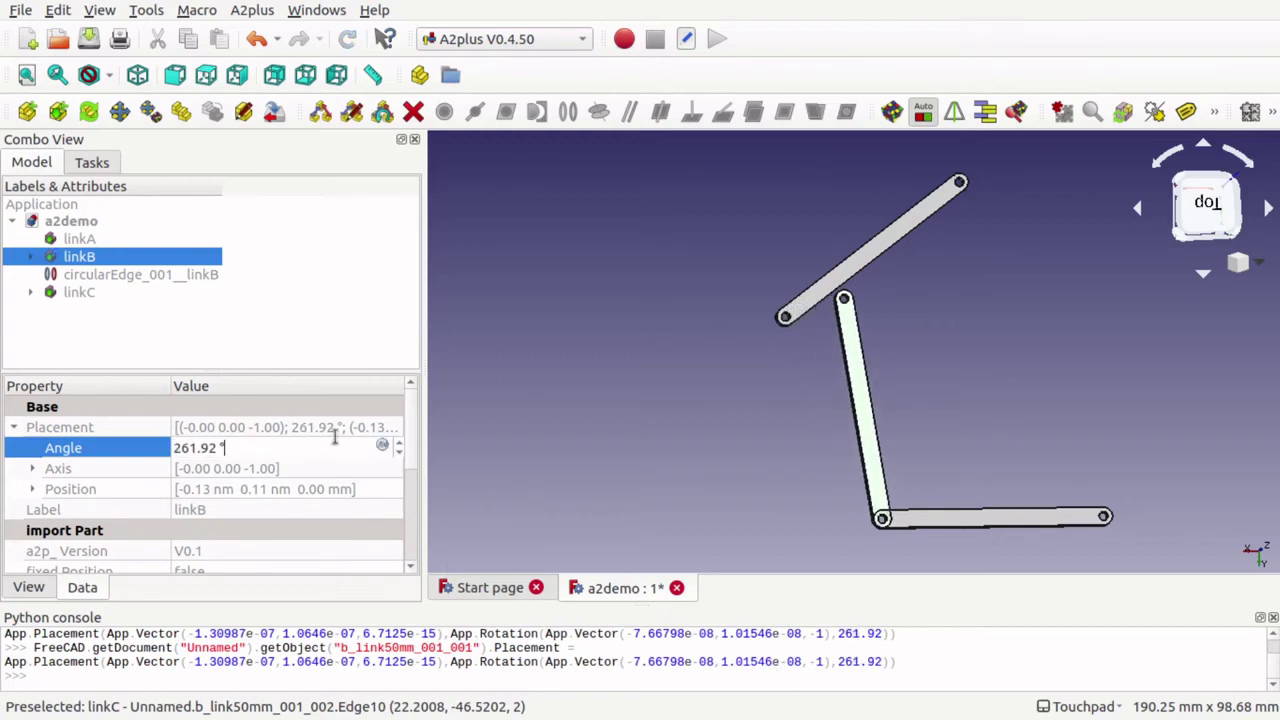
pyautogui.click(398, 442)
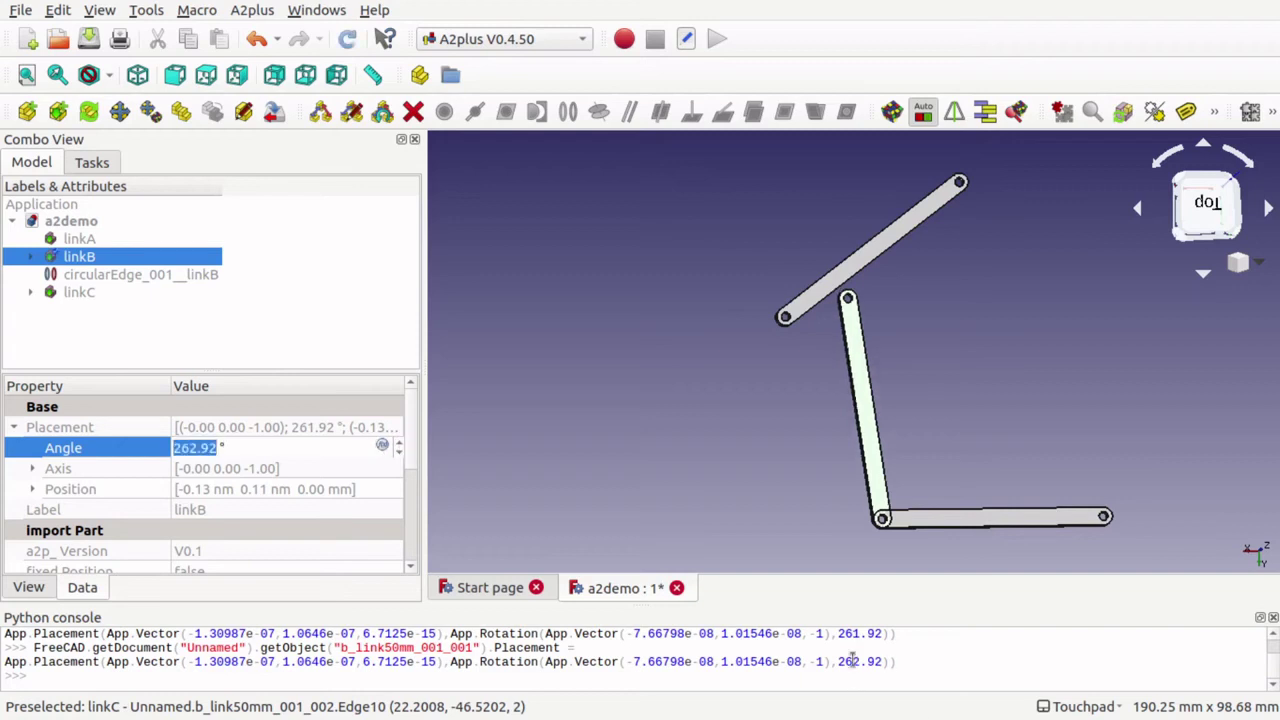
# Clear the Python console's logged commands
pyautogui.click(919, 663)
pyautogui.rightClick(919, 663)
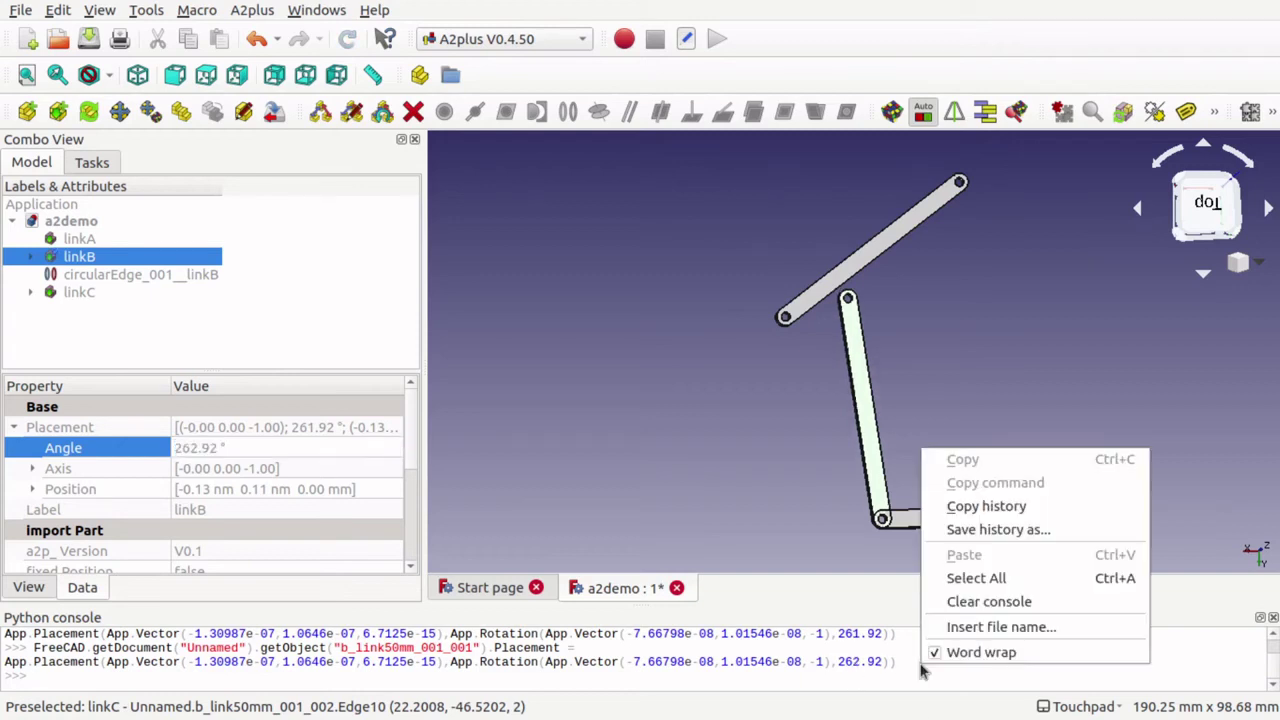
pyautogui.click(1018, 603)
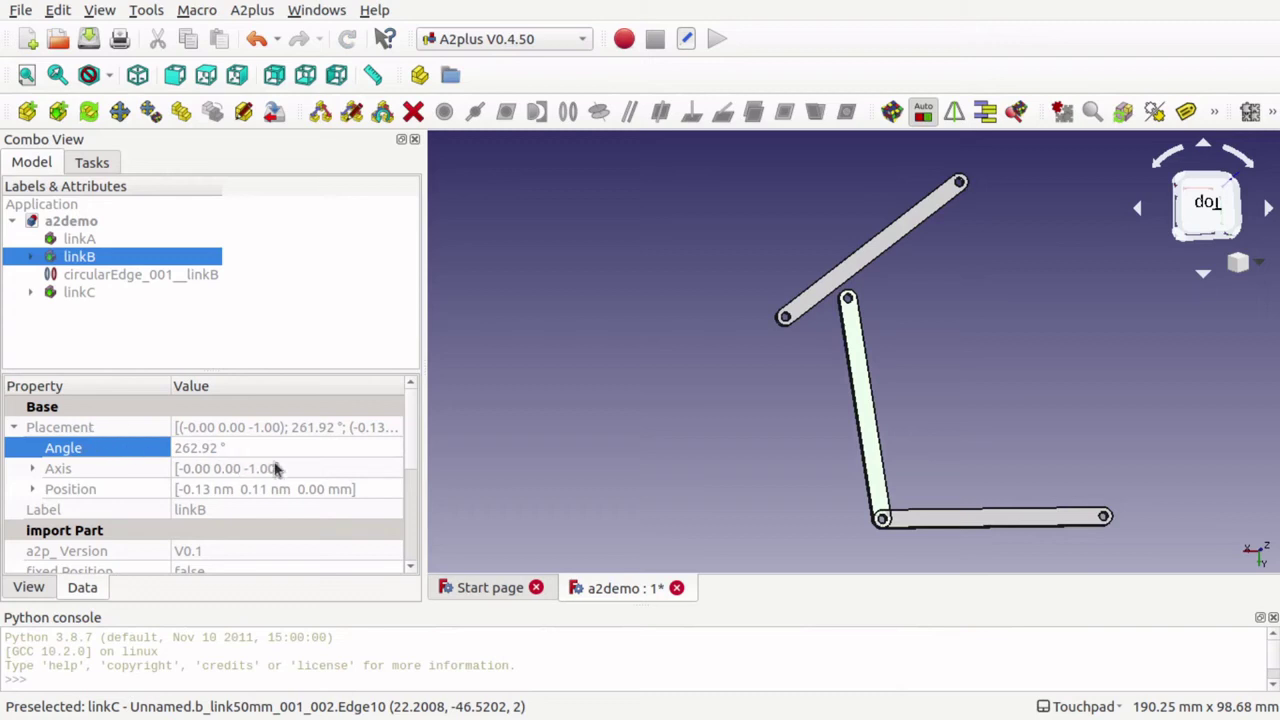
# Raise linkB's placement angle in 1° increments to 266.92° and solve the assembly constraints to rejoin linkC
pyautogui.click(319, 449)
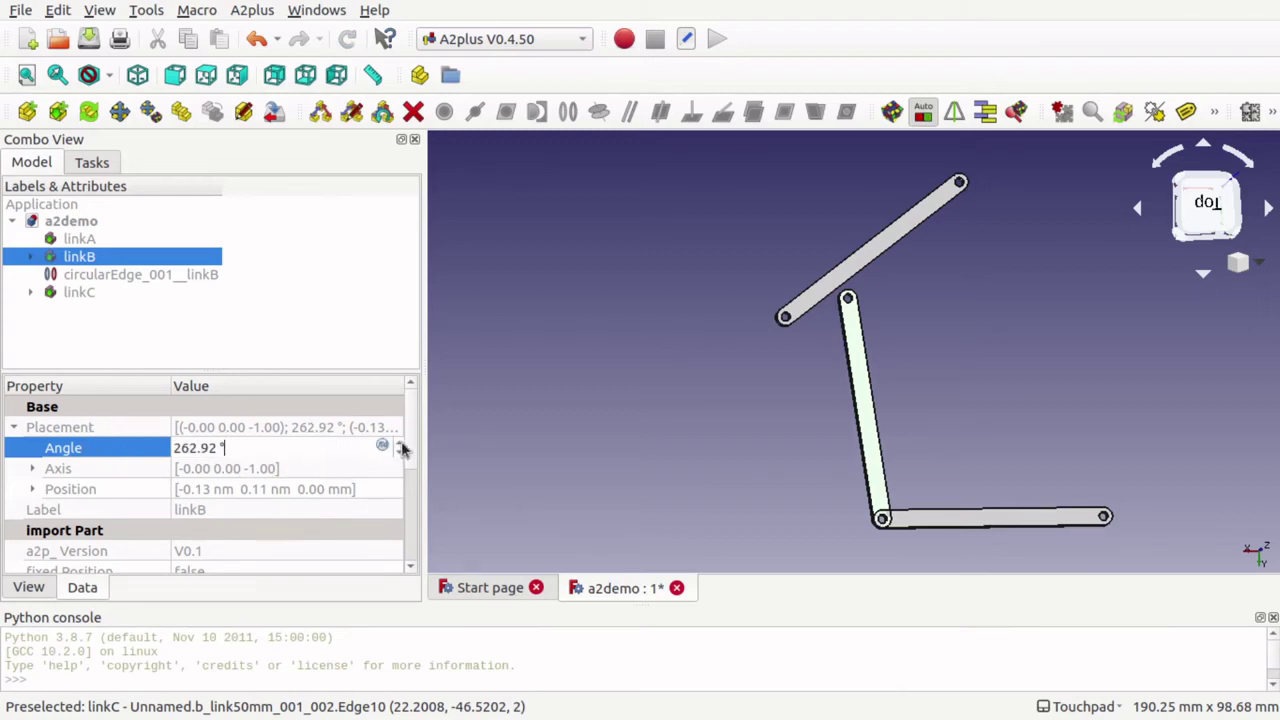
pyautogui.click(401, 444)
pyautogui.click(401, 444)
pyautogui.click(401, 444)
pyautogui.click(401, 444)
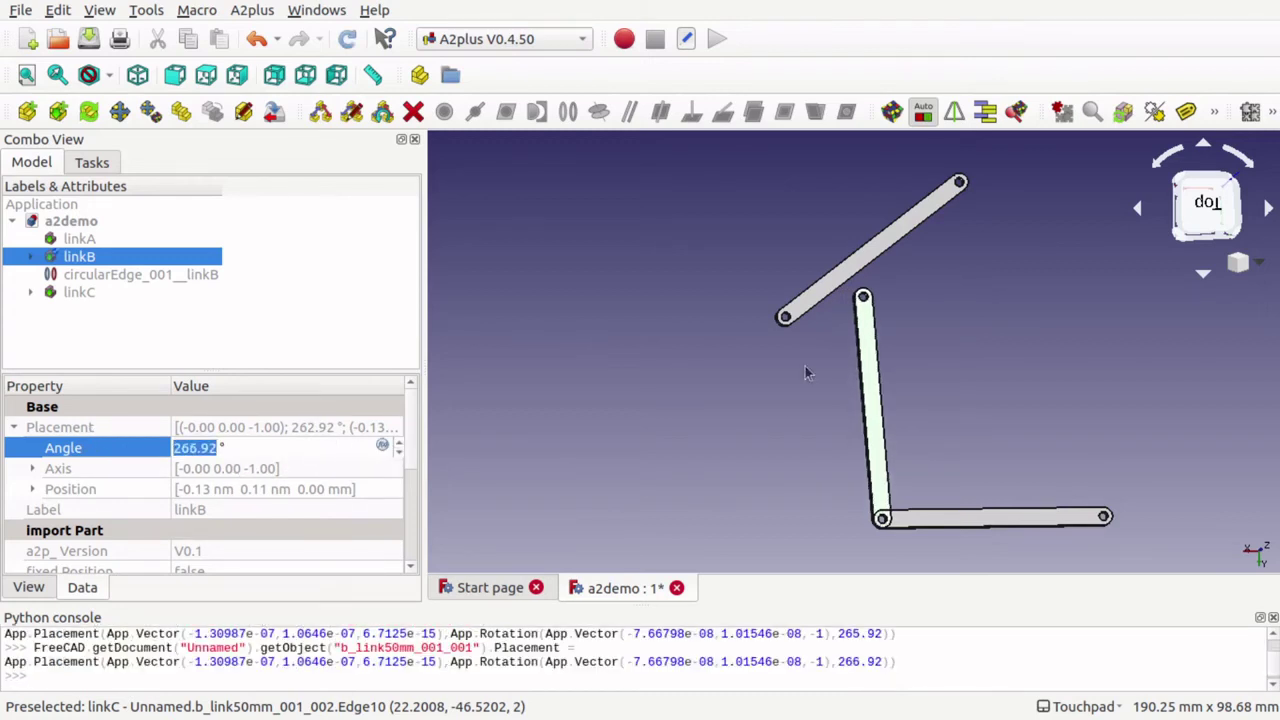
pyautogui.click(892, 111)
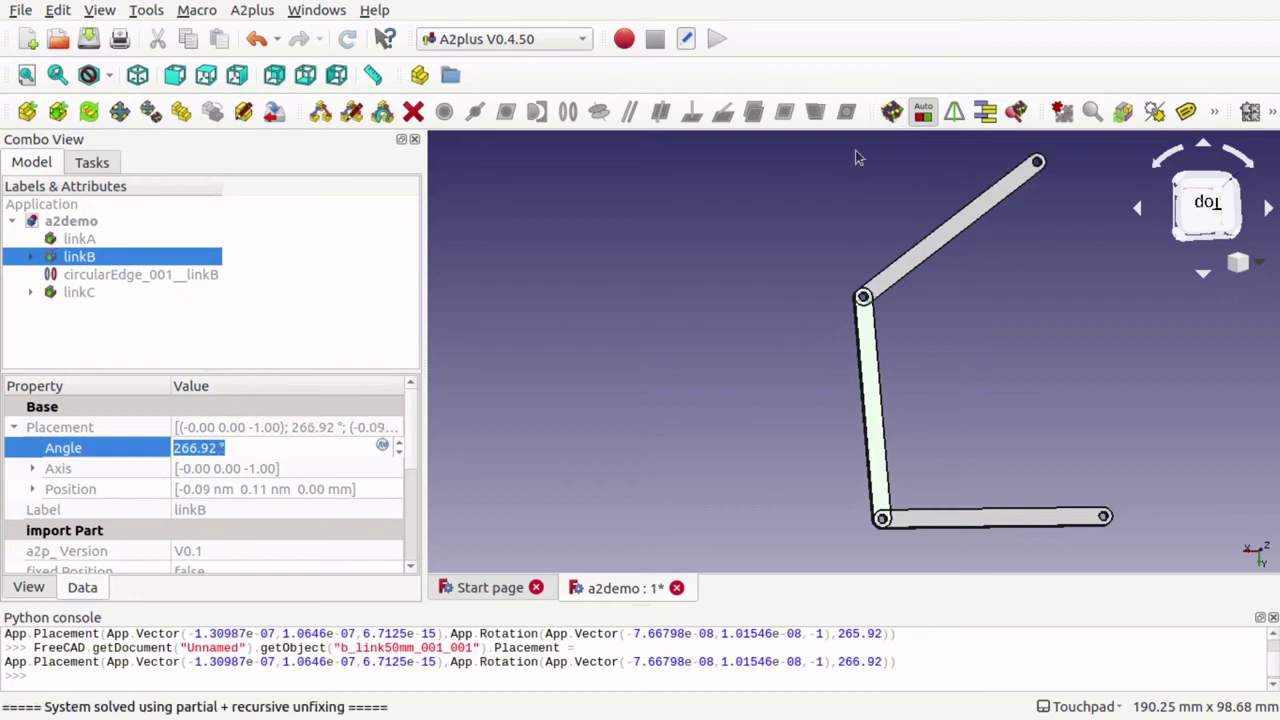
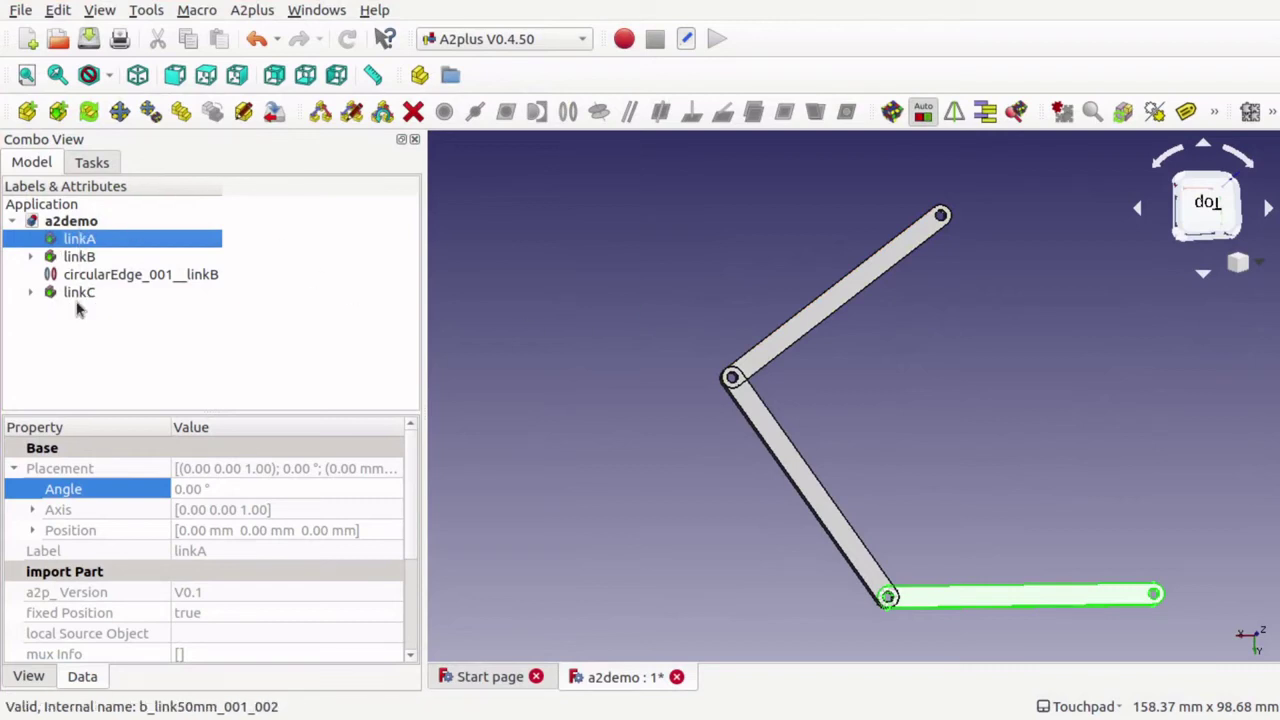
# Highlight linkA, linkB and linkC one by one to examine which link in the assembly each entry represents
pyautogui.click(81, 257)
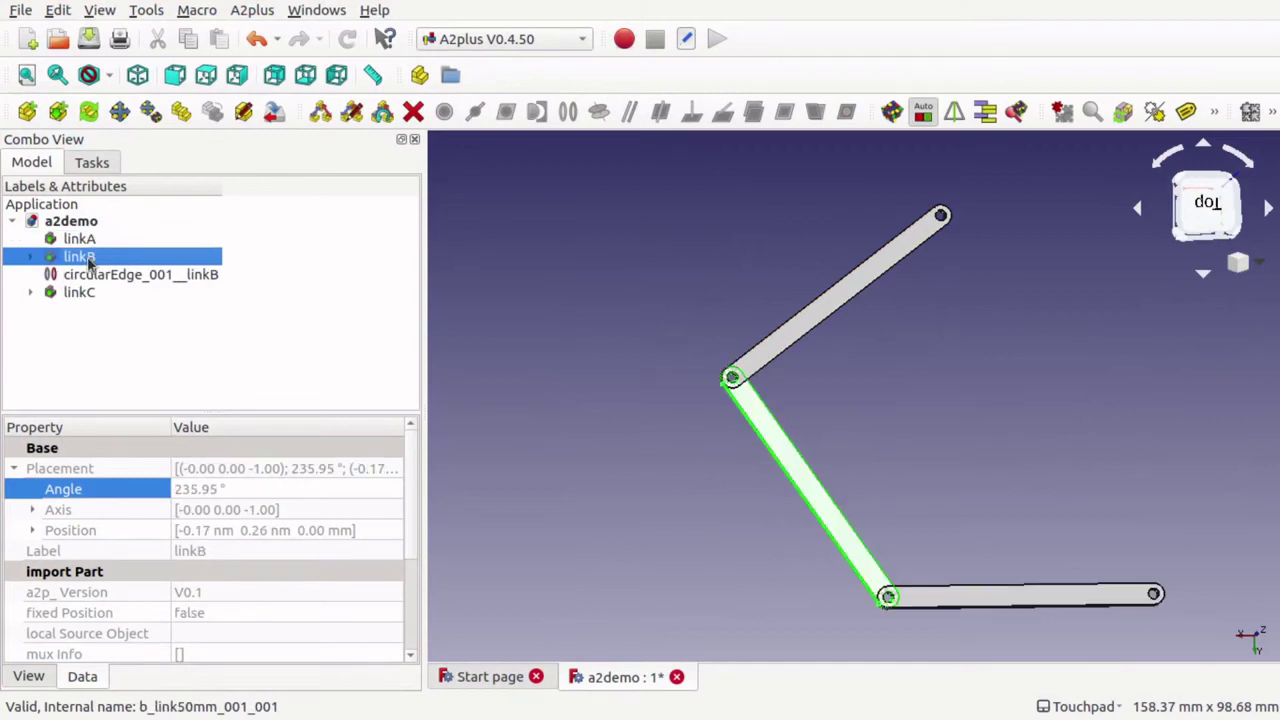
pyautogui.click(79, 294)
pyautogui.click(86, 240)
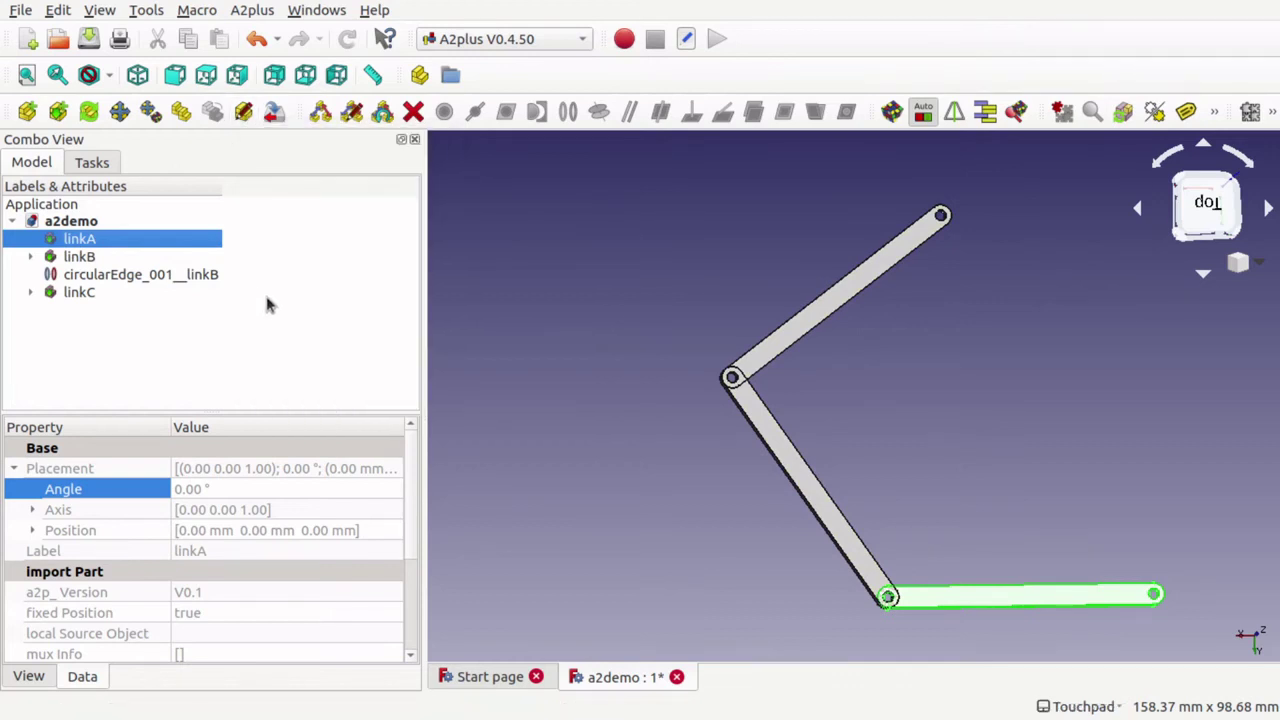
pyautogui.click(264, 14)
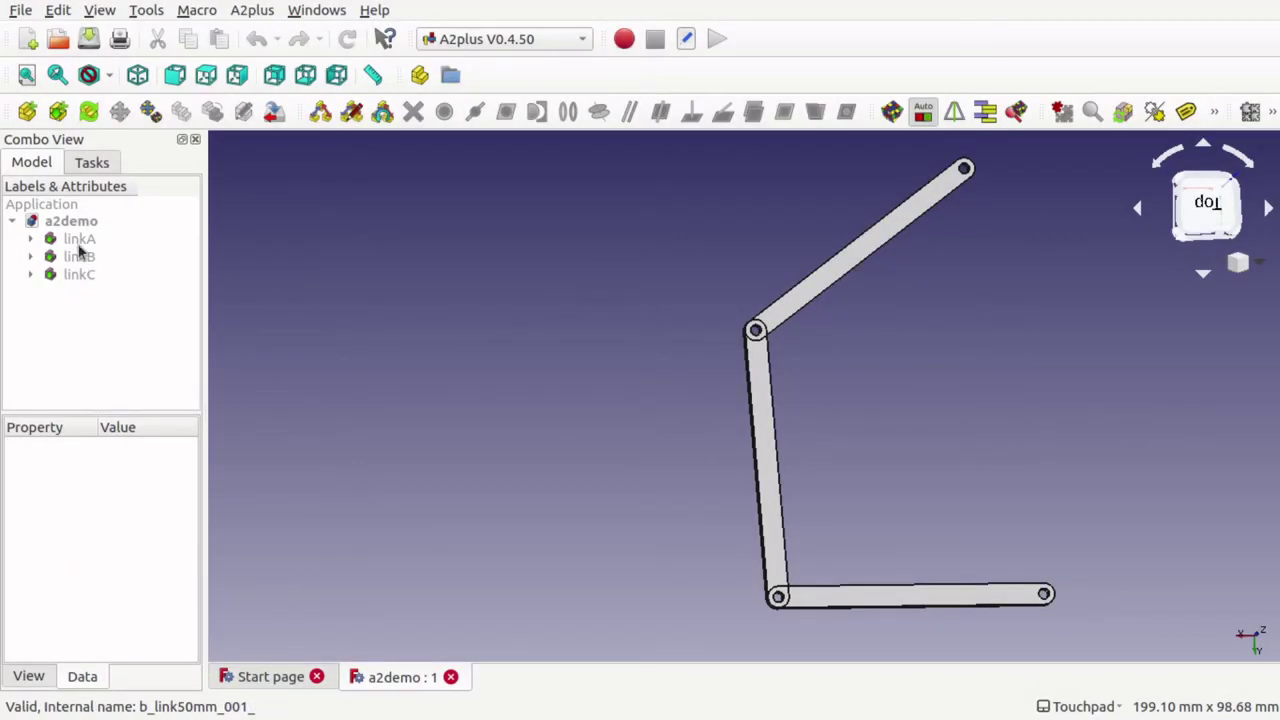
pyautogui.click(79, 243)
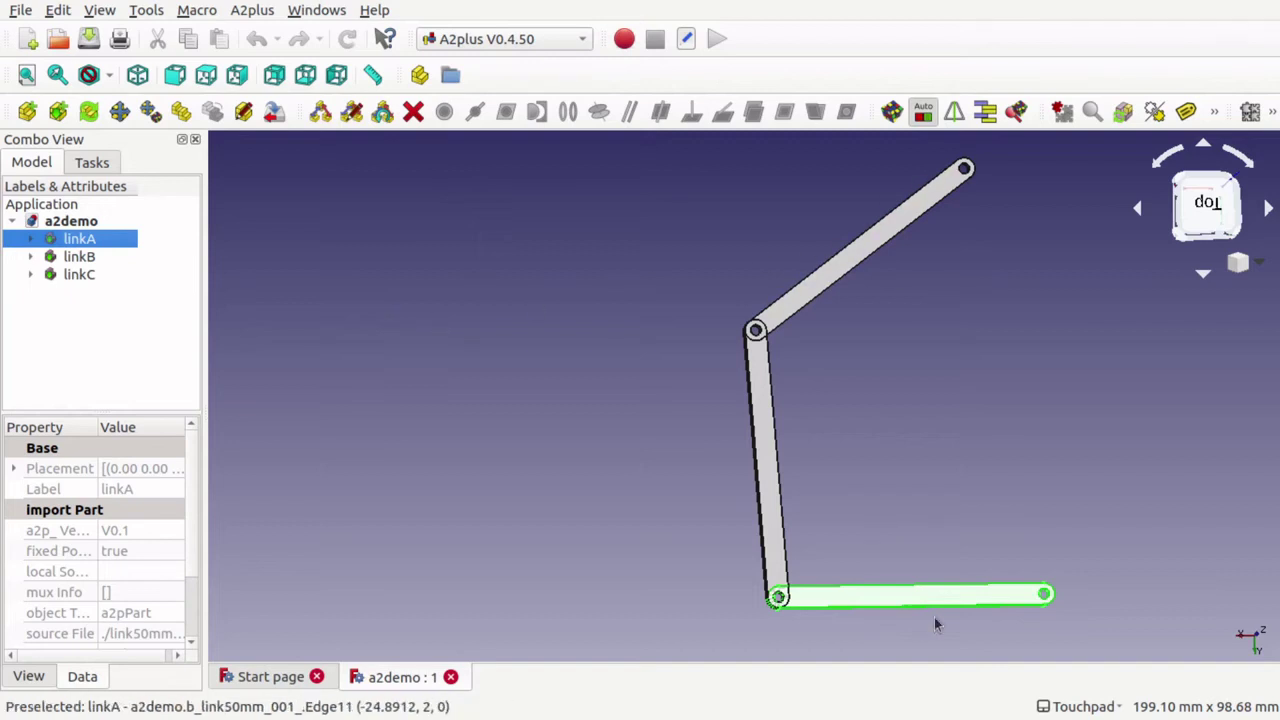
pyautogui.click(86, 257)
pyautogui.click(83, 276)
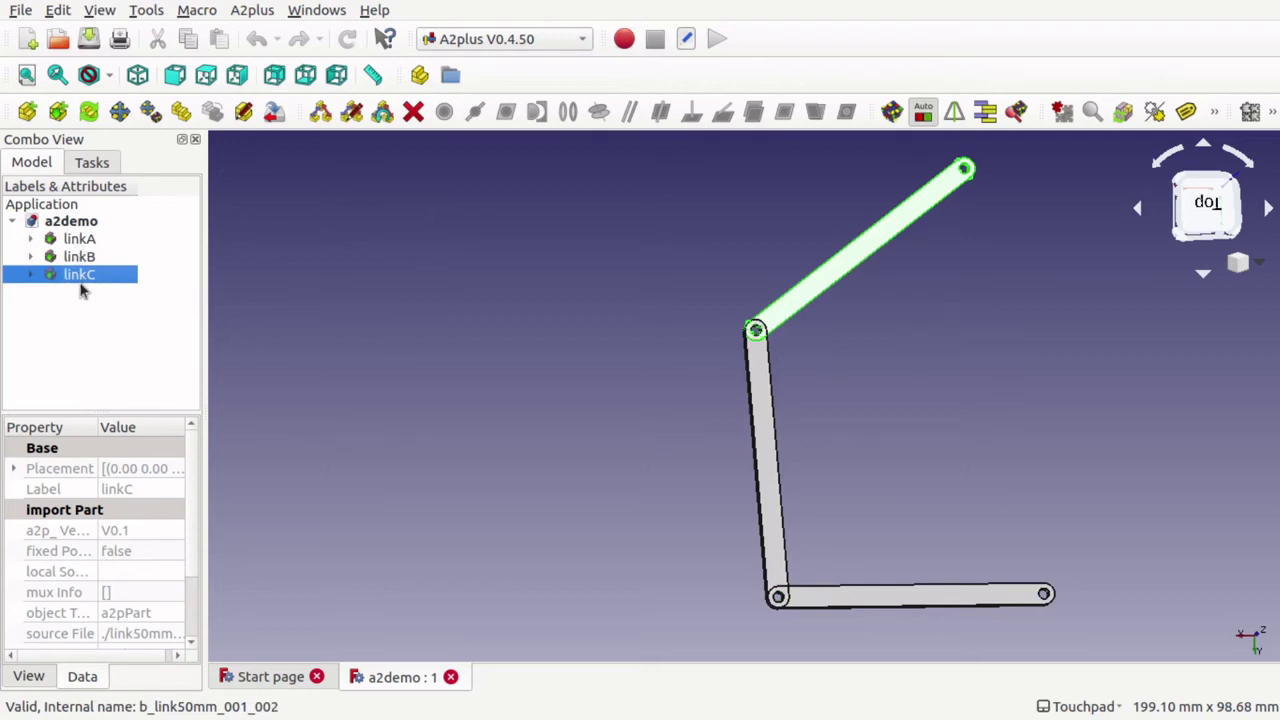
pyautogui.click(528, 325)
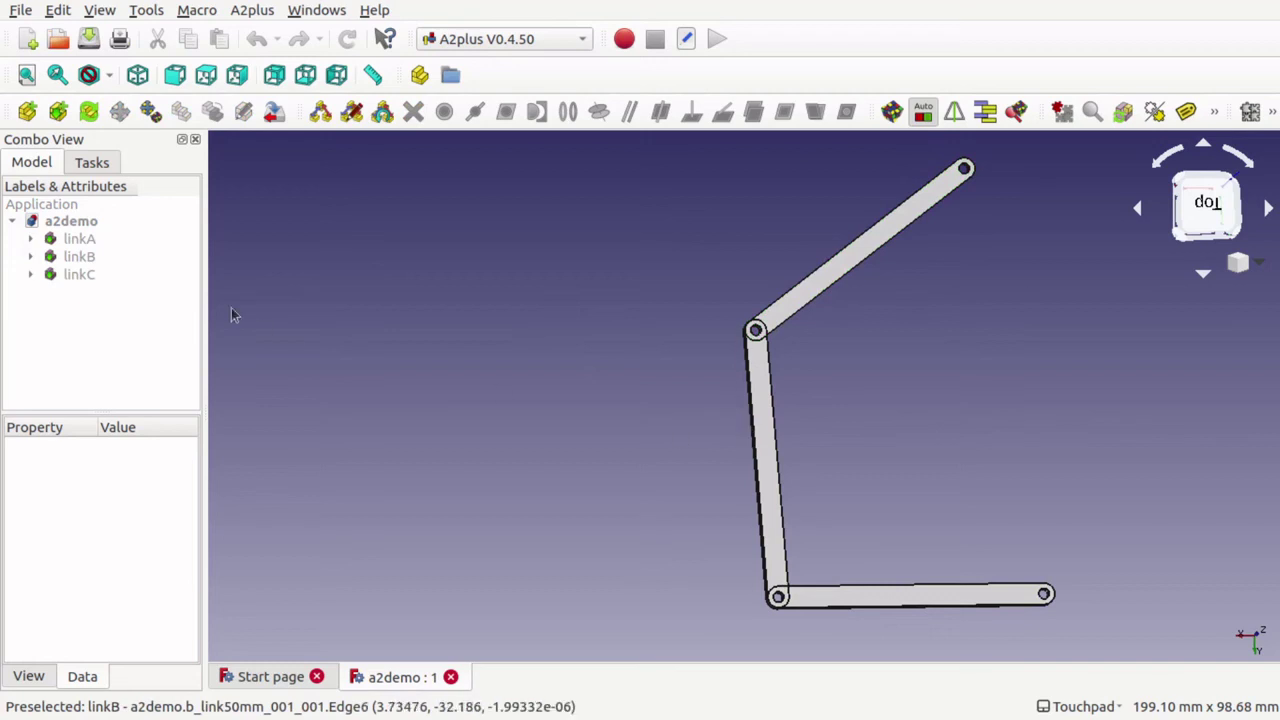
# Open the linked source file of linkA for editing
pyautogui.click(80, 242)
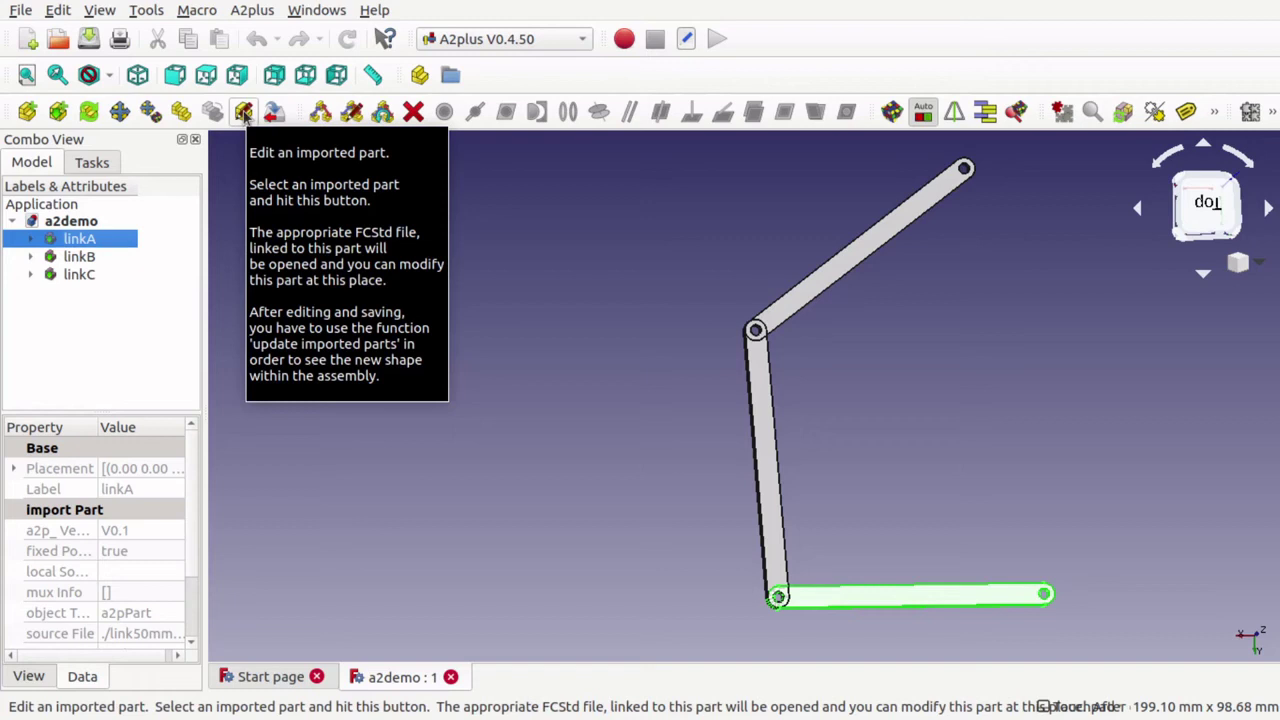
pyautogui.click(259, 11)
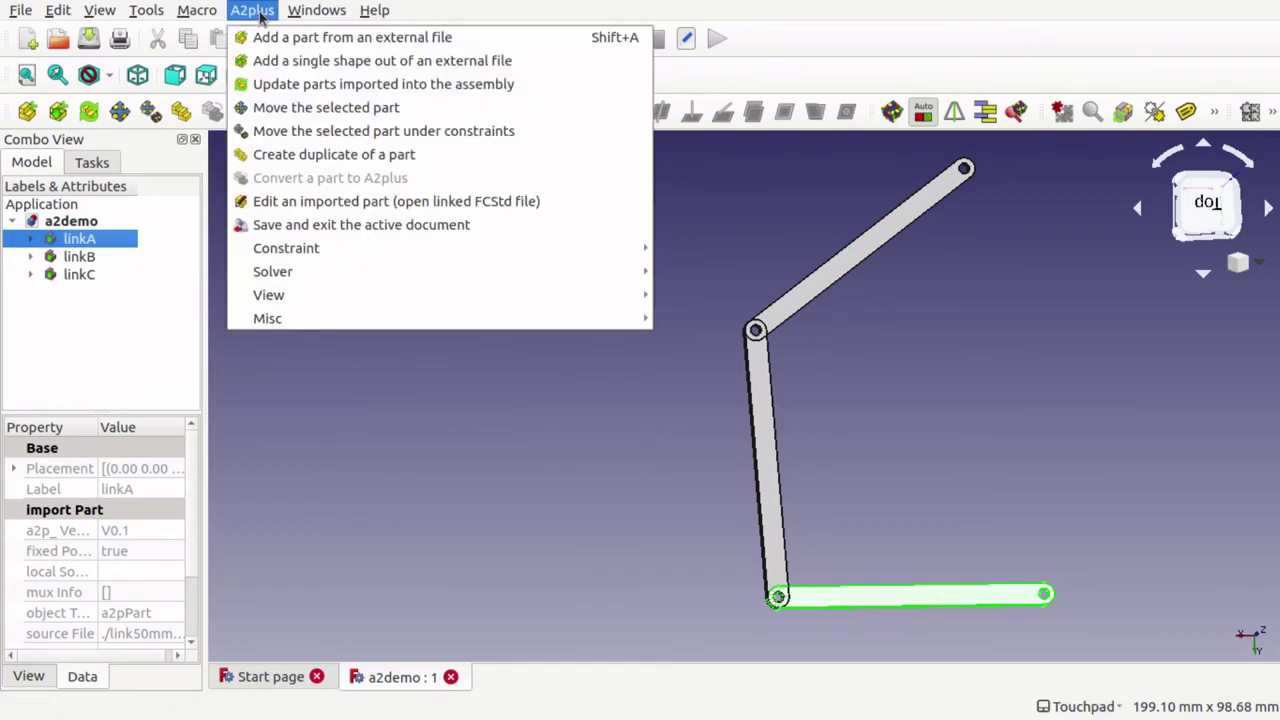
pyautogui.click(376, 201)
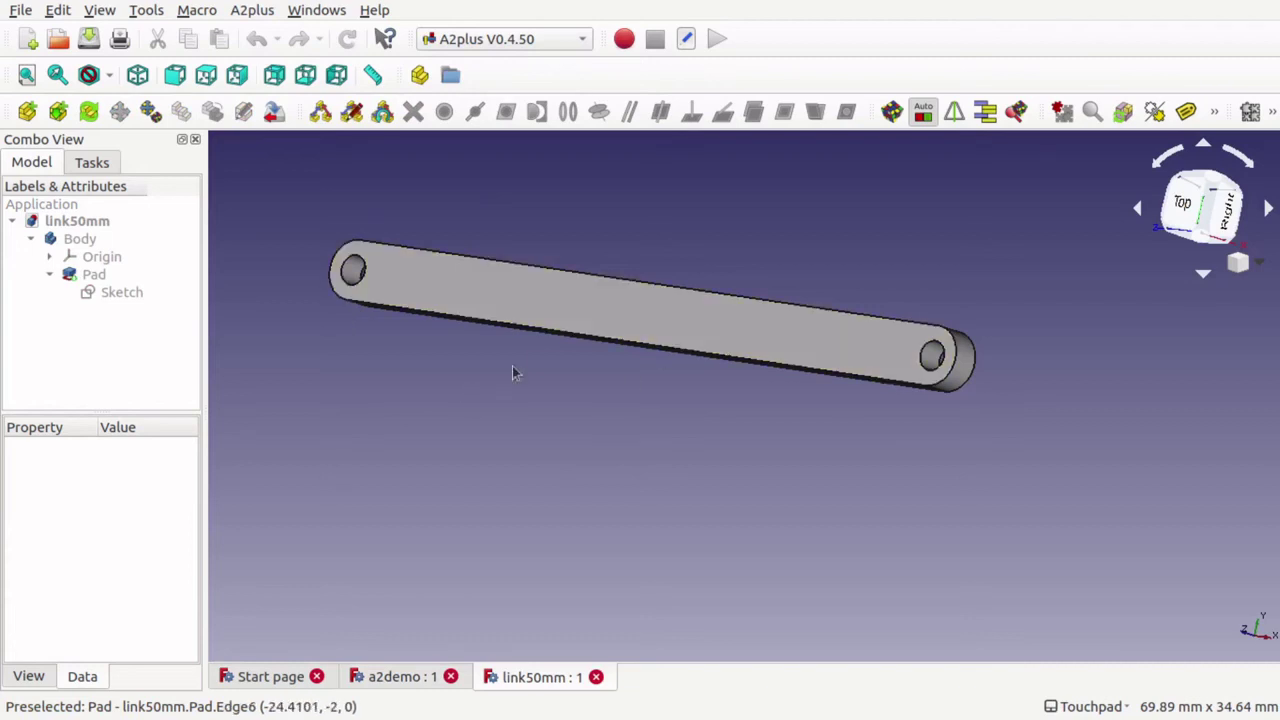
# Switch to the Part Design workbench and create a sketch on the link's large flat face
pyautogui.click(521, 41)
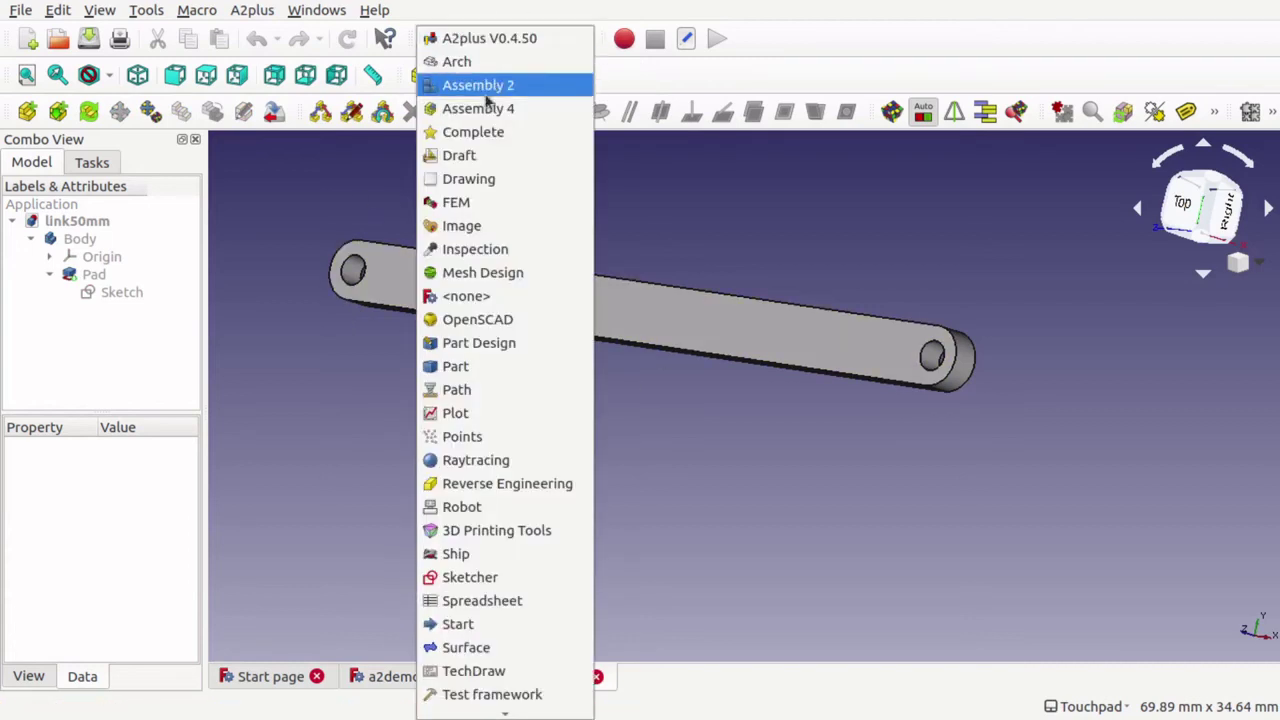
pyautogui.click(485, 343)
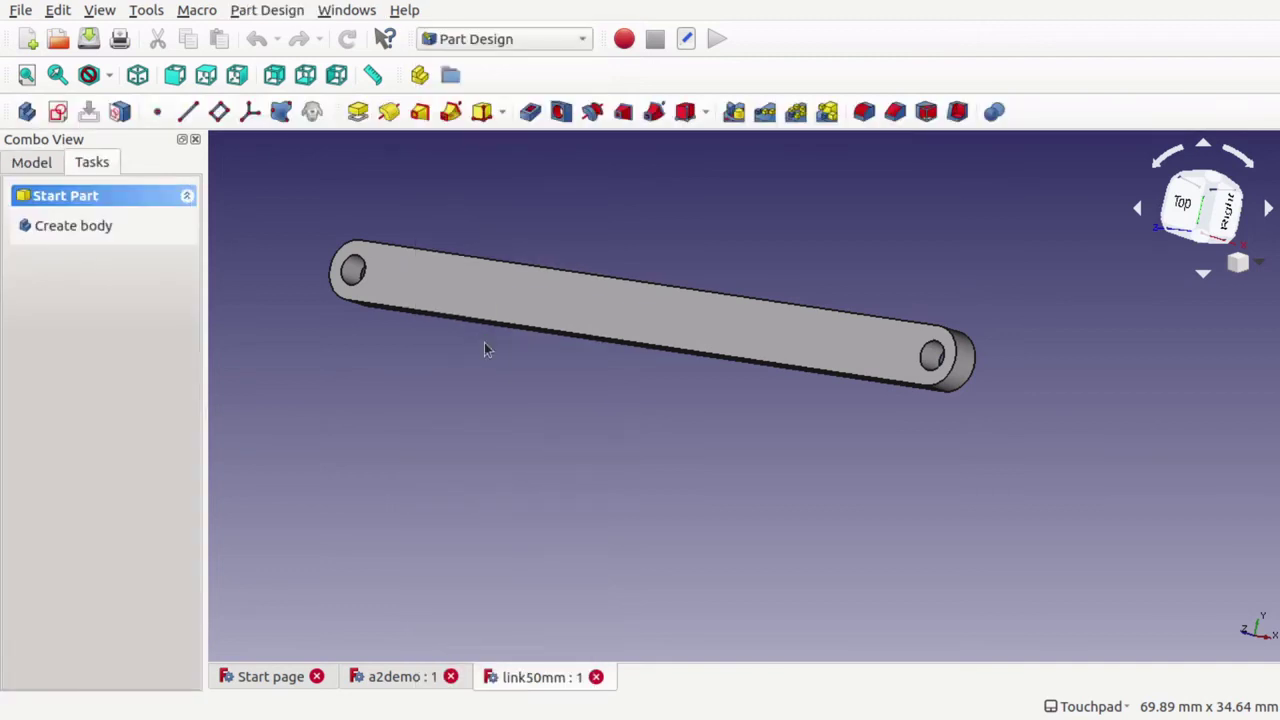
pyautogui.click(551, 309)
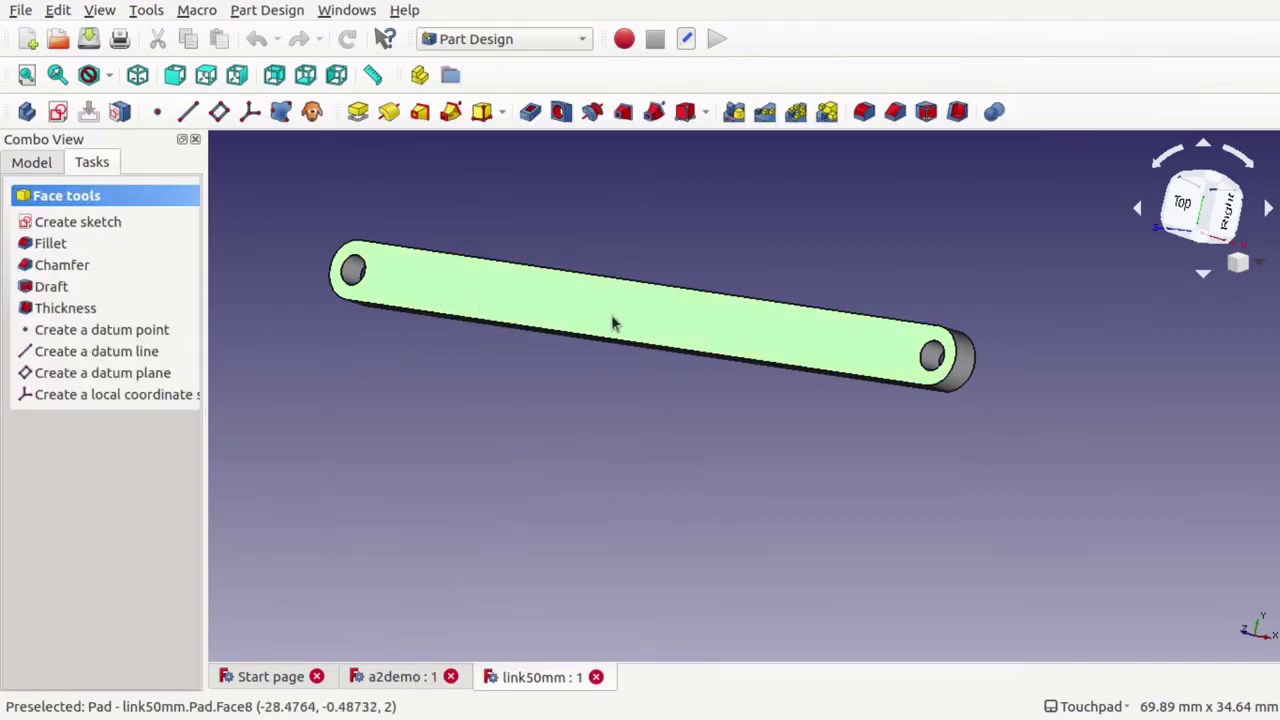
pyautogui.click(108, 222)
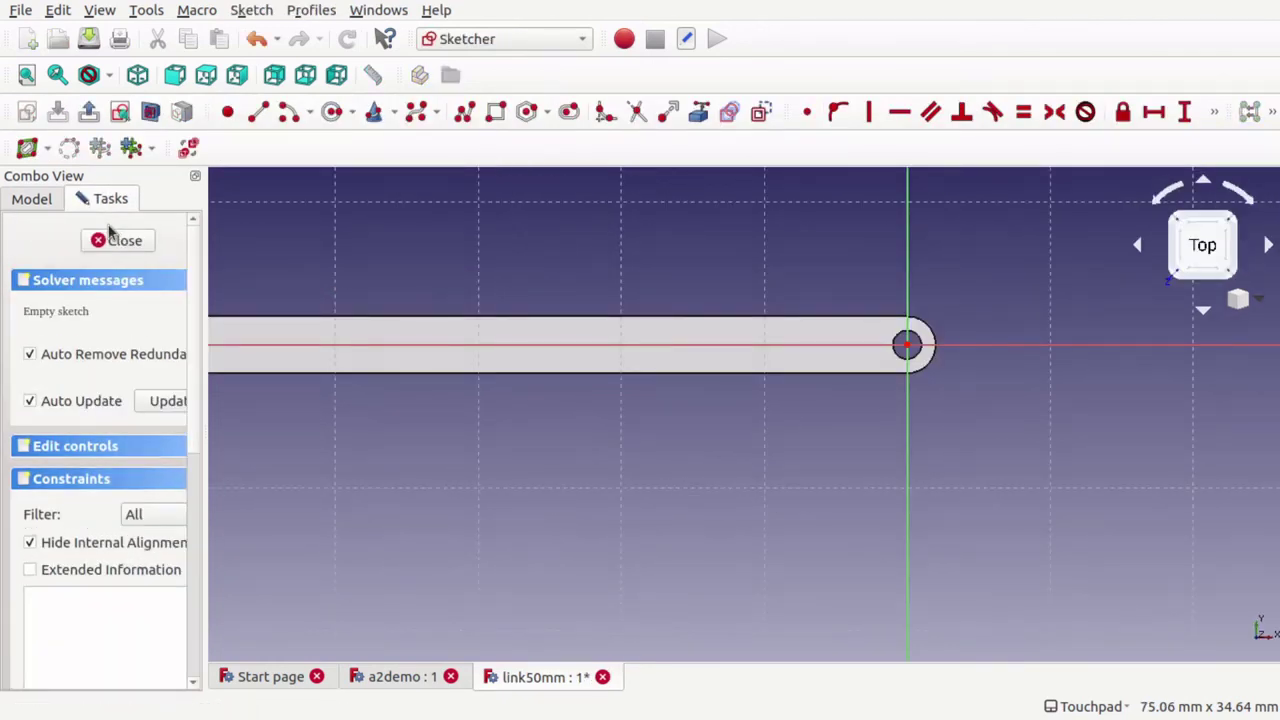
# Sketch a slot about 22 mm long with about 0.7 mm end radius along the horizontal axis between the link's holes
pyautogui.click(526, 113)
pyautogui.click(567, 115)
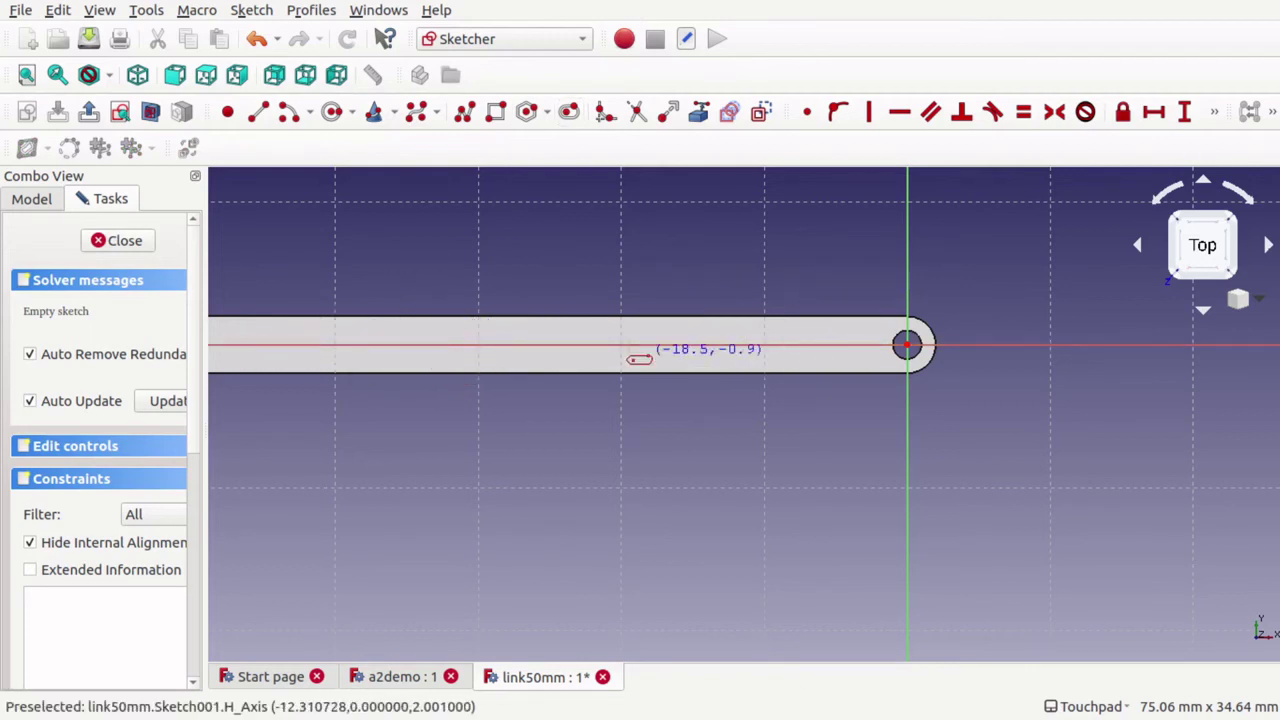
pyautogui.moveTo(671, 326)
pyautogui.mouseDown(button='middle')
pyautogui.moveTo(675, 367)
pyautogui.moveTo(698, 347)
pyautogui.moveTo(712, 416)
pyautogui.moveTo(725, 351)
pyautogui.moveTo(765, 508)
pyautogui.moveTo(714, 430)
pyautogui.moveTo(712, 342)
pyautogui.moveTo(706, 374)
pyautogui.mouseUp(button='middle')
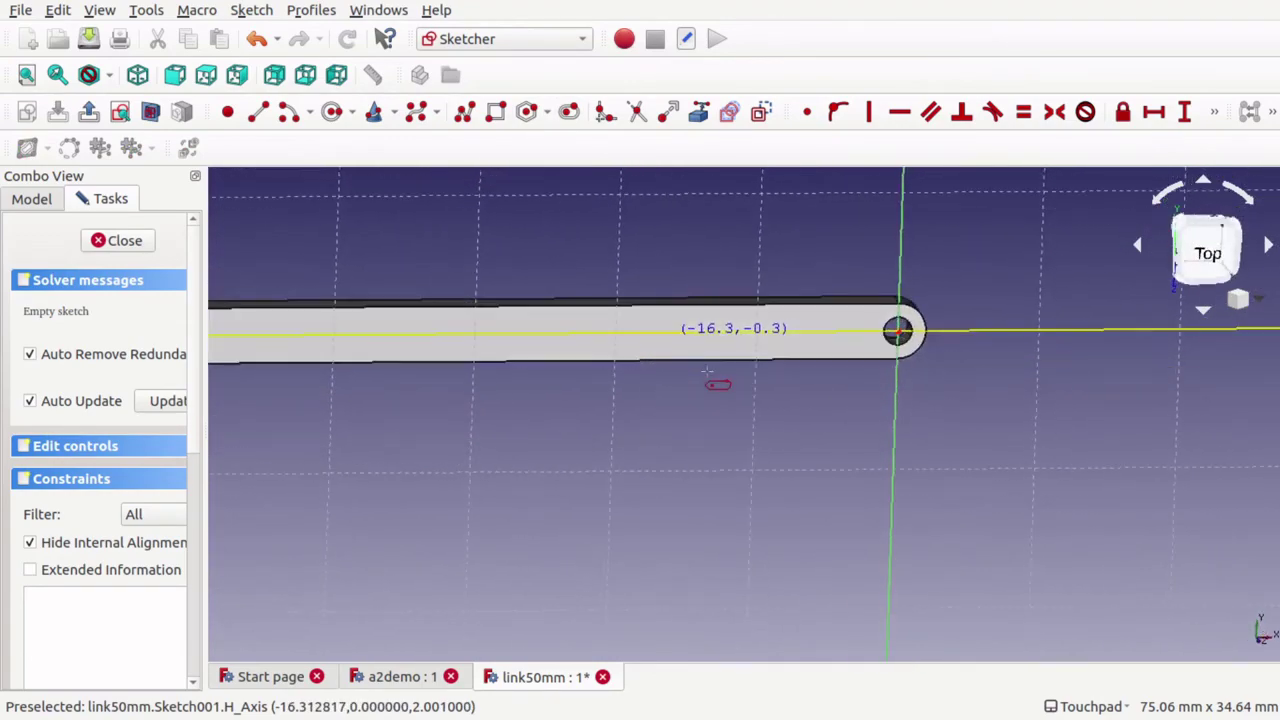
pyautogui.click(373, 339)
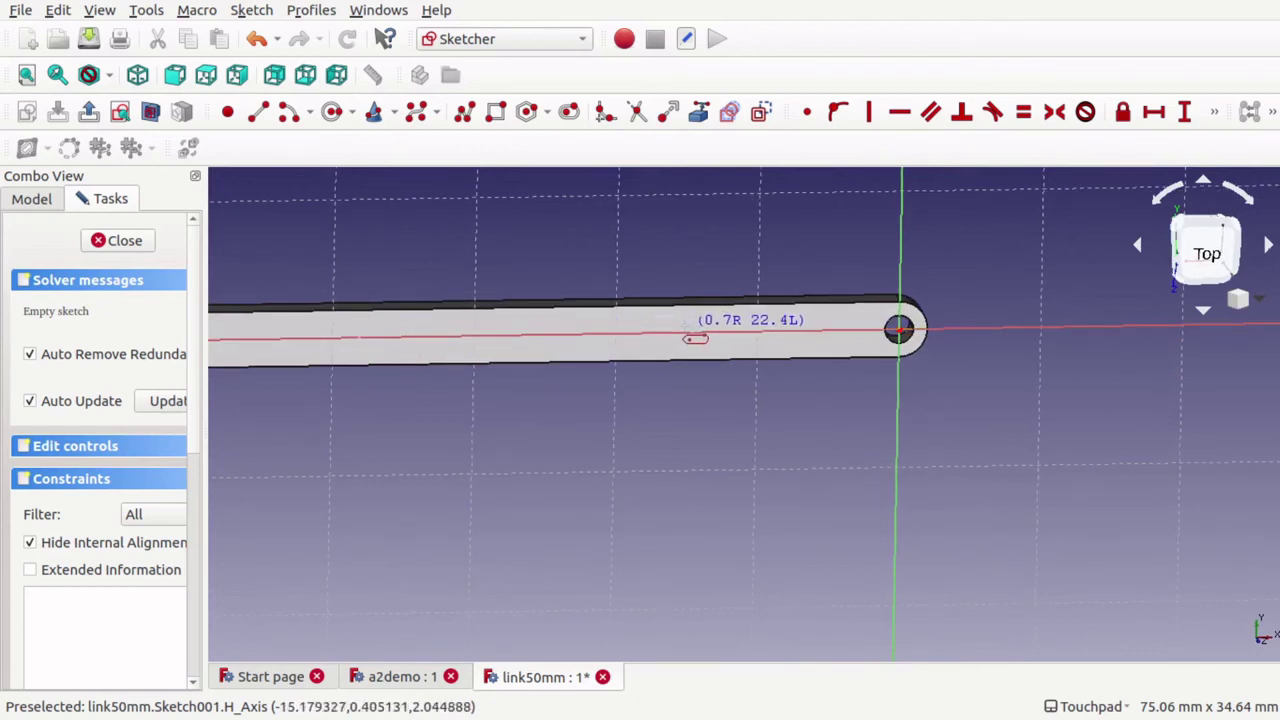
pyautogui.click(695, 336)
pyautogui.moveTo(697, 338); pyautogui.dragTo(511, 270, button='middle')
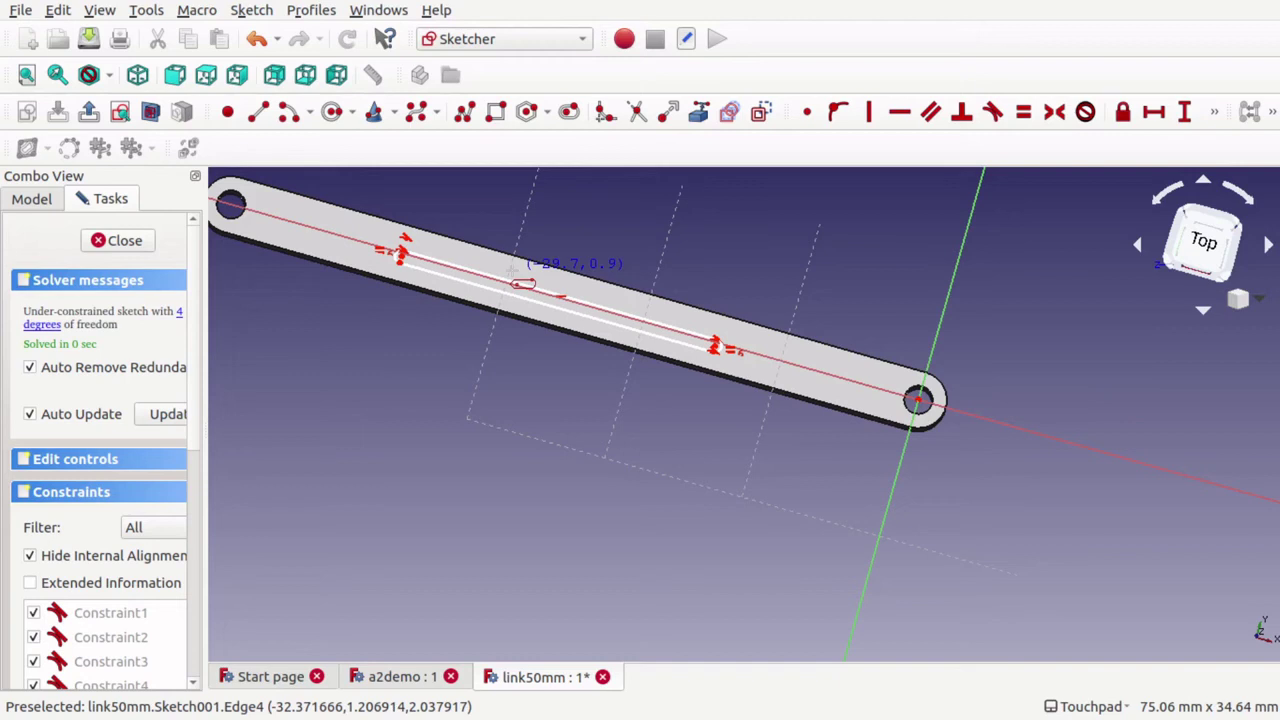
pyautogui.press('Escape')
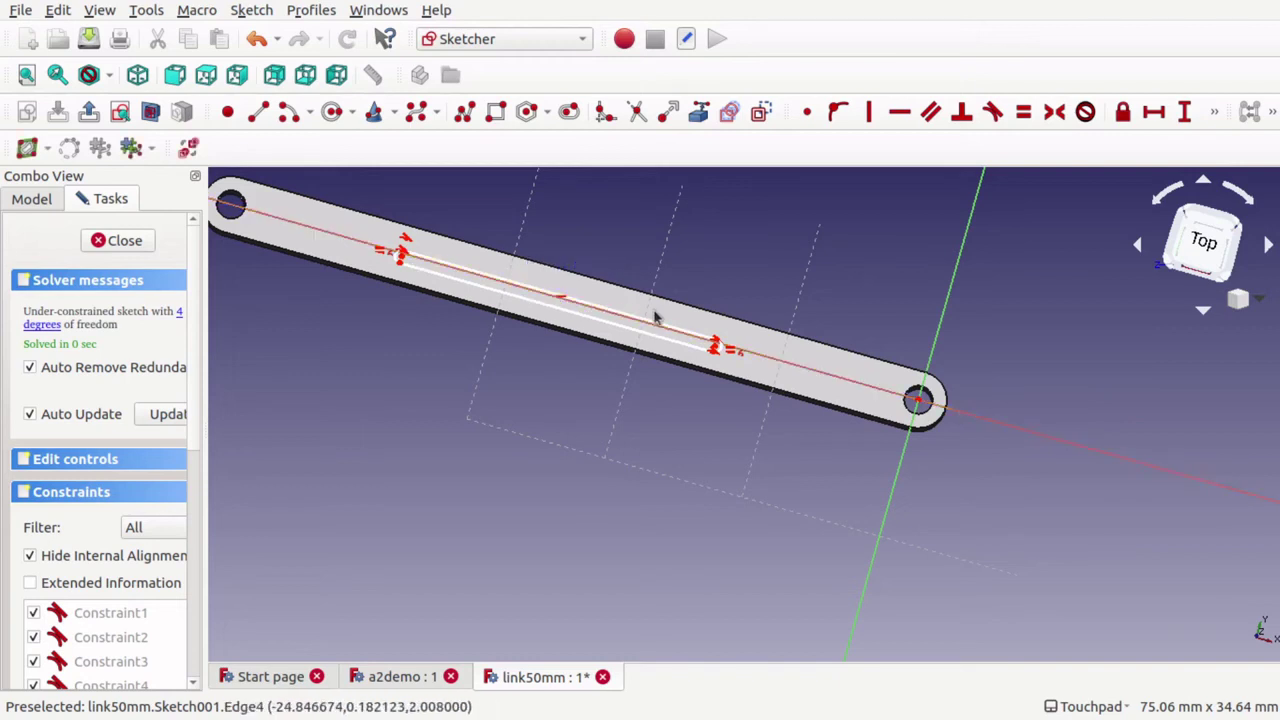
# Widen the slot within the link's outline and readjust its rounded end freehand
pyautogui.moveTo(666, 323)
pyautogui.mouseDown()
pyautogui.moveTo(676, 316)
pyautogui.moveTo(629, 337)
pyautogui.mouseUp()
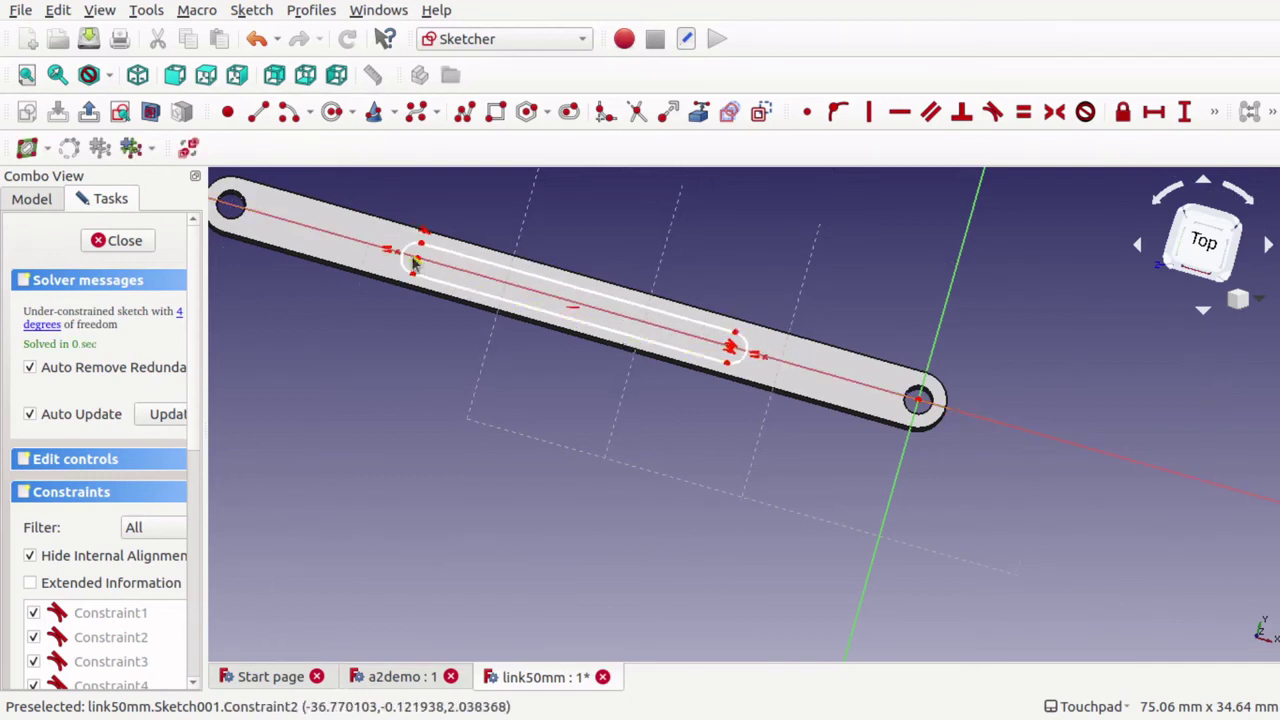
pyautogui.moveTo(402, 258)
pyautogui.mouseDown()
pyautogui.moveTo(294, 234)
pyautogui.moveTo(422, 266)
pyautogui.mouseUp()
pyautogui.moveTo(600, 263)
pyautogui.keyDown('alt'); pyautogui.mouseDown()
pyautogui.moveTo(560, 289)
pyautogui.moveTo(563, 302)
pyautogui.moveTo(480, 323)
pyautogui.mouseUp(); pyautogui.keyUp('alt')
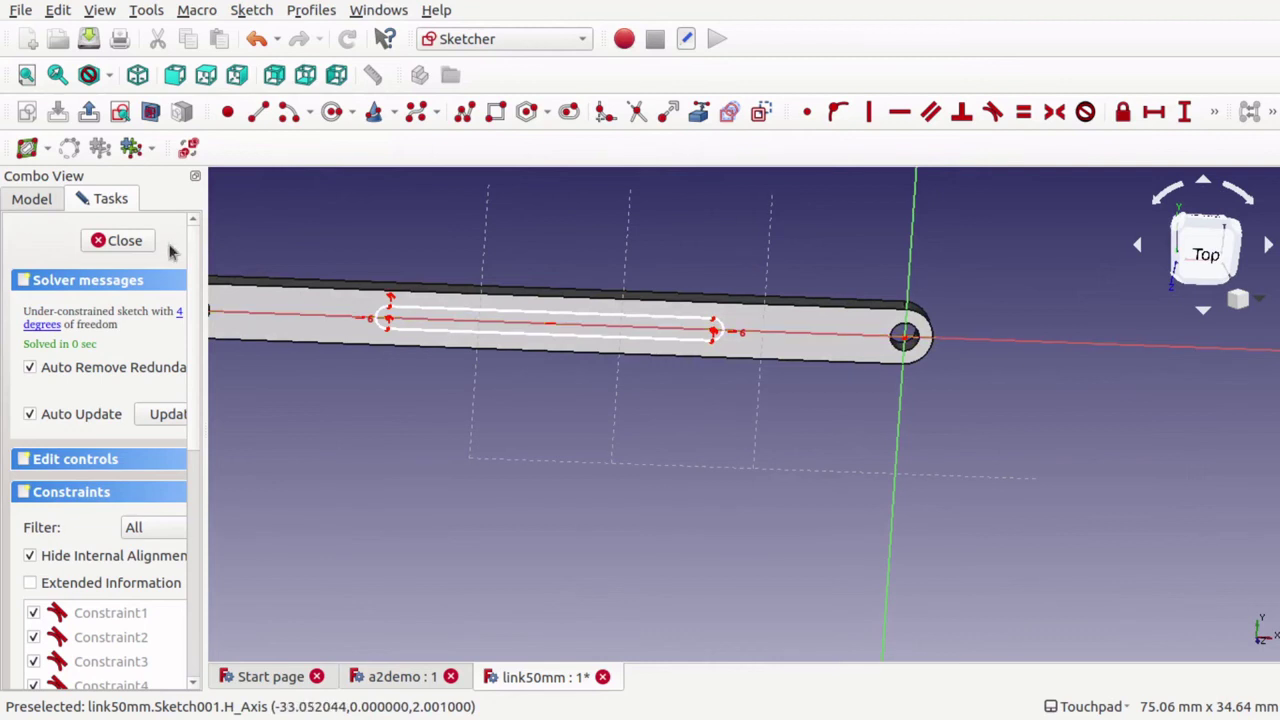
# Close the slot sketch and cut it into the link as a 5 mm pocket
pyautogui.click(134, 240)
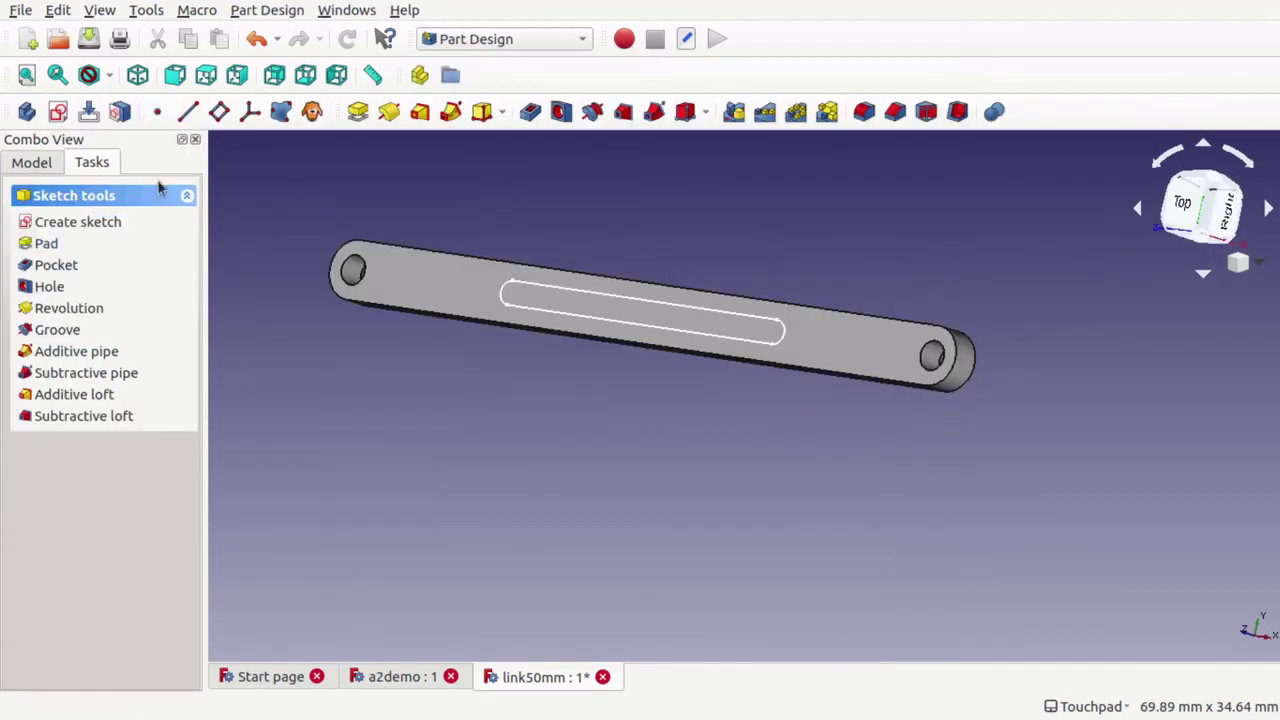
pyautogui.click(58, 265)
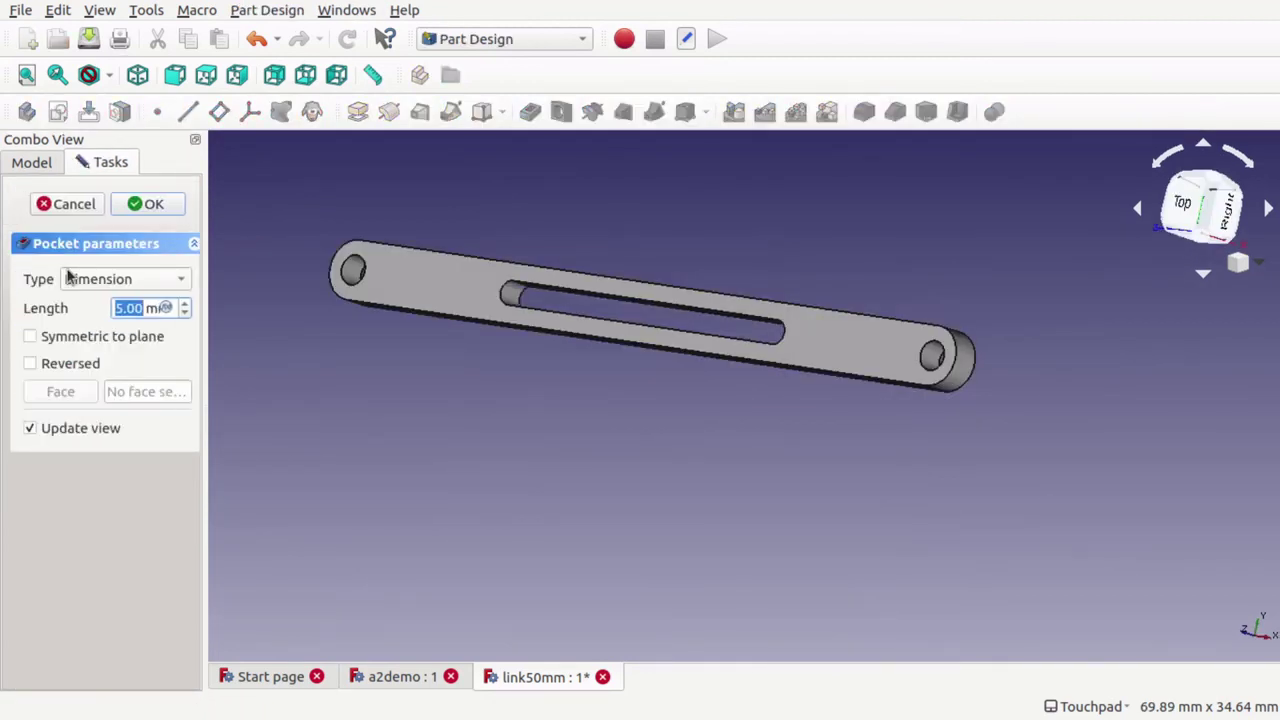
pyautogui.click(155, 207)
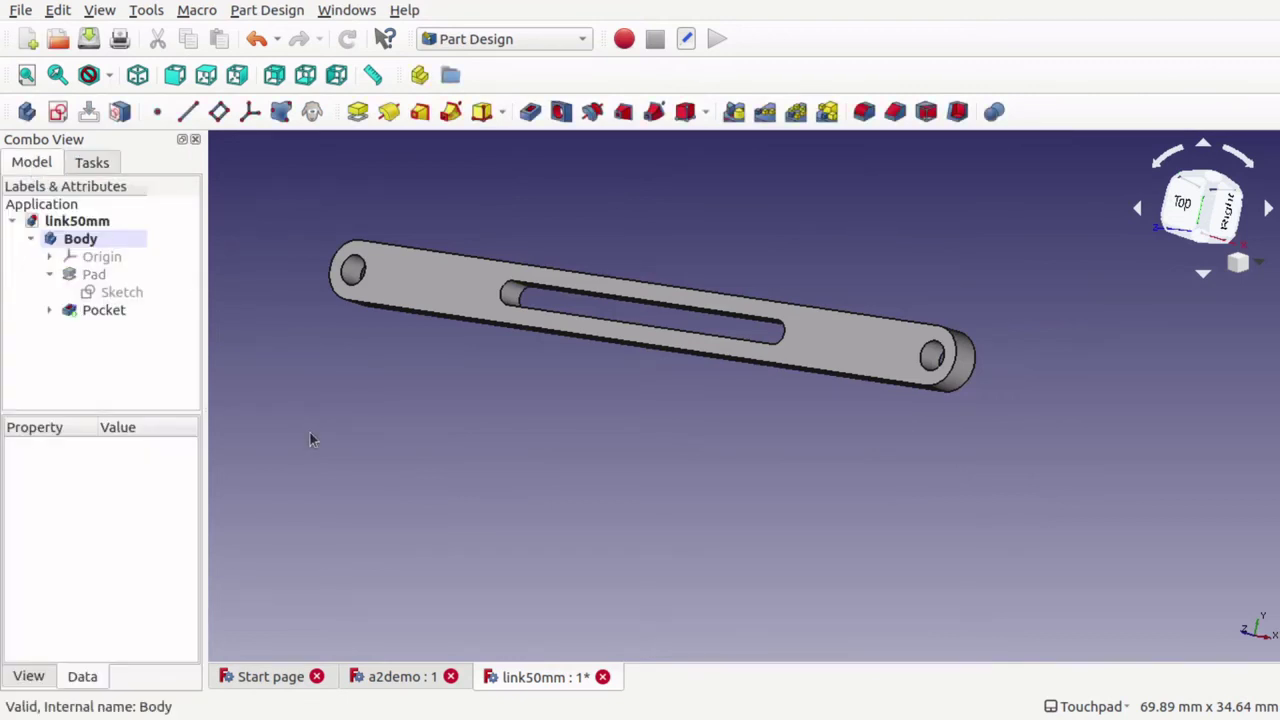
# Save and close the link50mm part, and update the imported parts in the a2demo assembly with A2plus
pyautogui.hotkey('ctrl', 's')
pyautogui.click(597, 678)
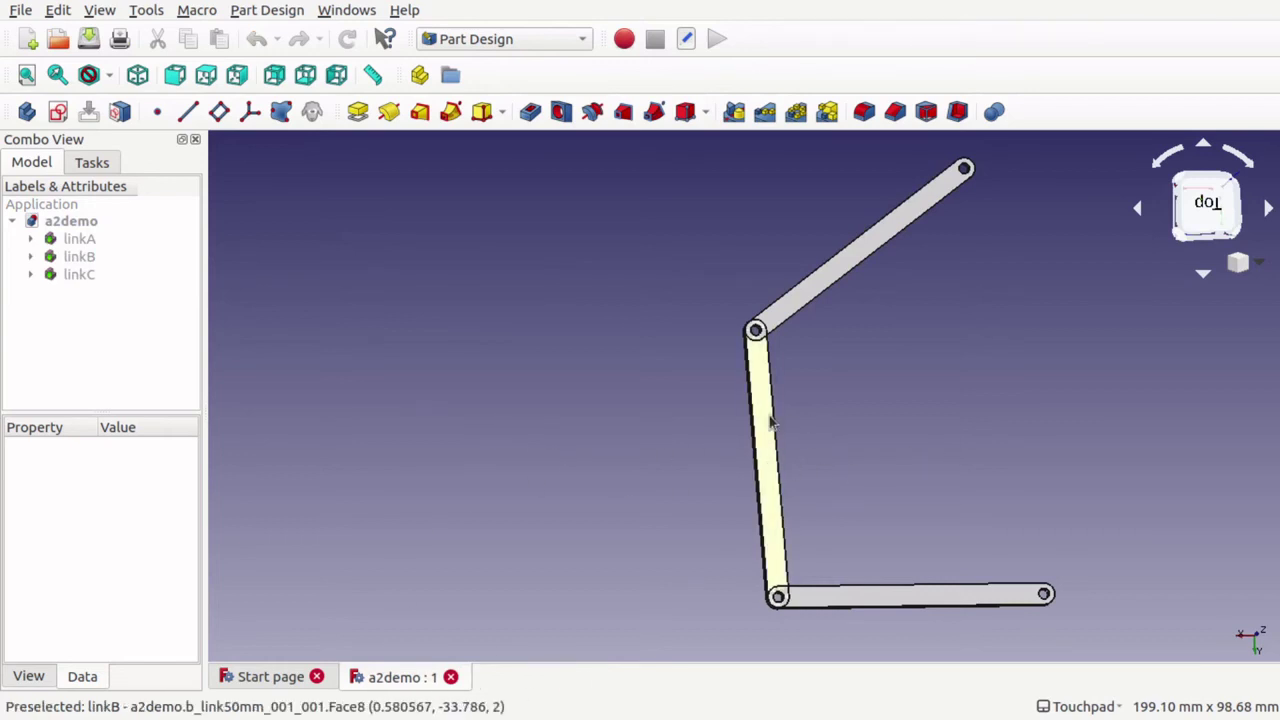
pyautogui.click(486, 49)
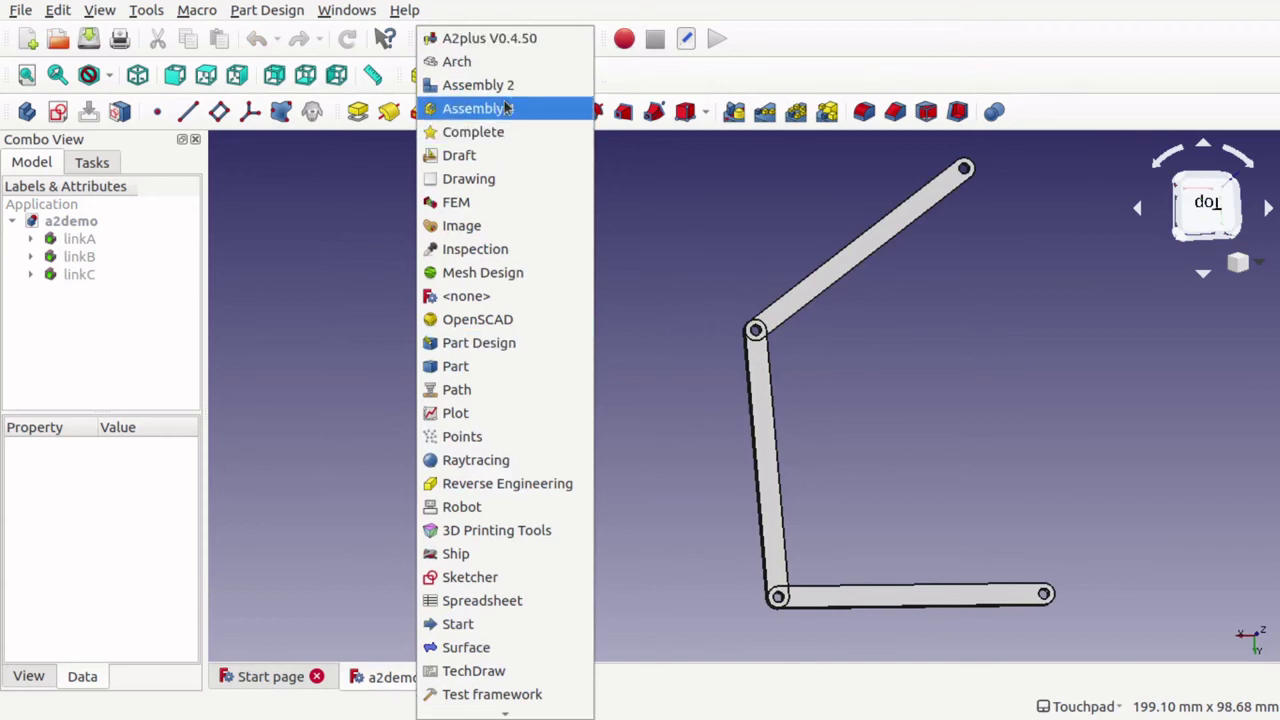
pyautogui.click(490, 40)
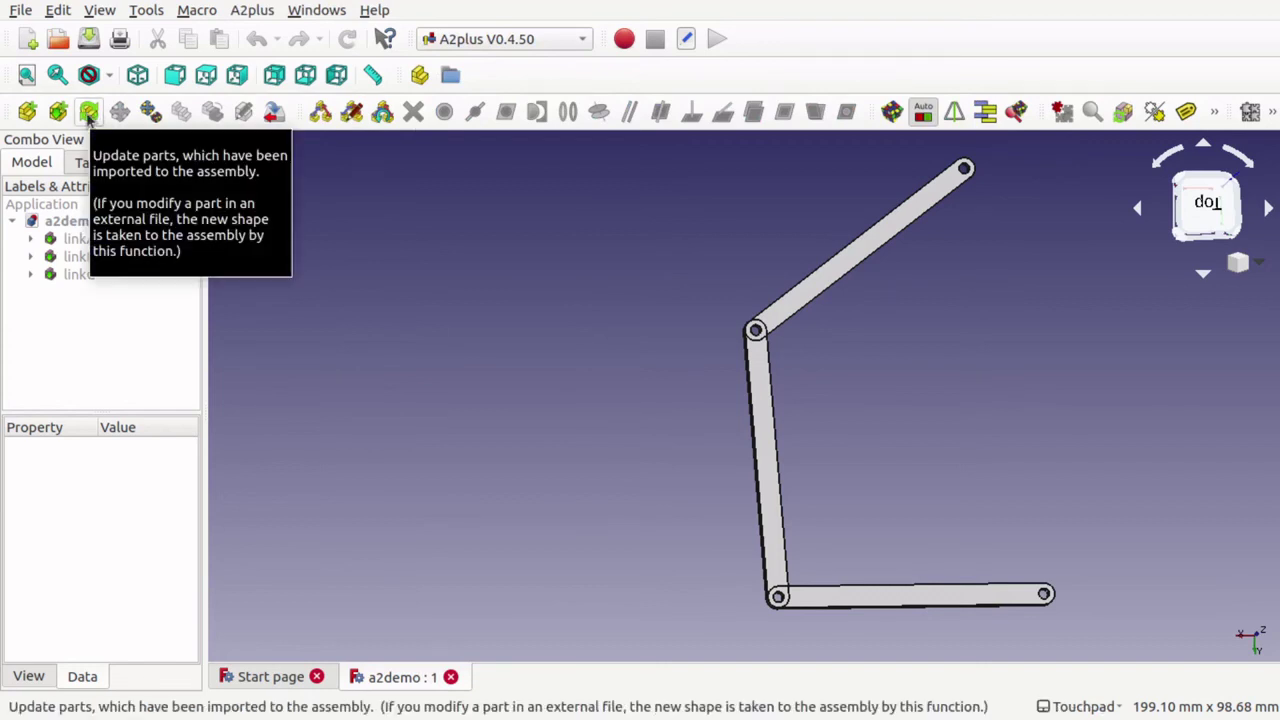
pyautogui.click(253, 12)
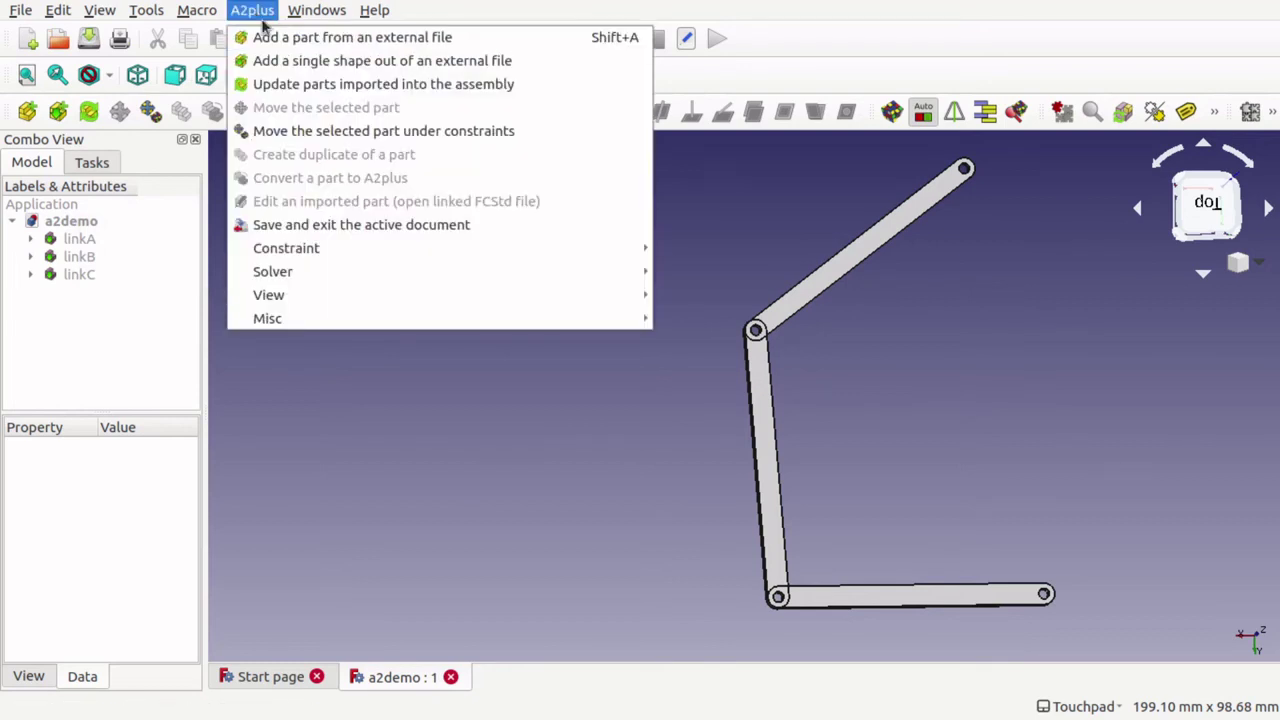
pyautogui.click(350, 88)
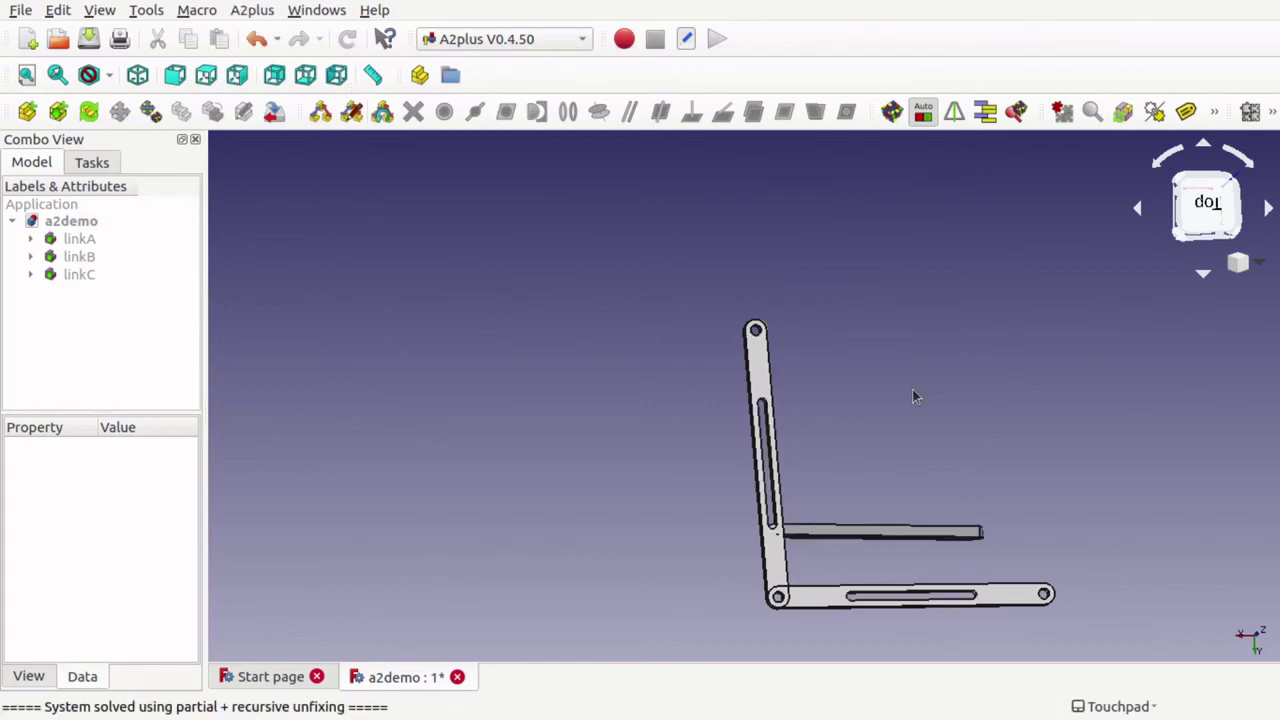
pyautogui.keyDown('alt'); pyautogui.moveTo(855, 533); pyautogui.dragTo(800, 520); pyautogui.keyUp('alt')
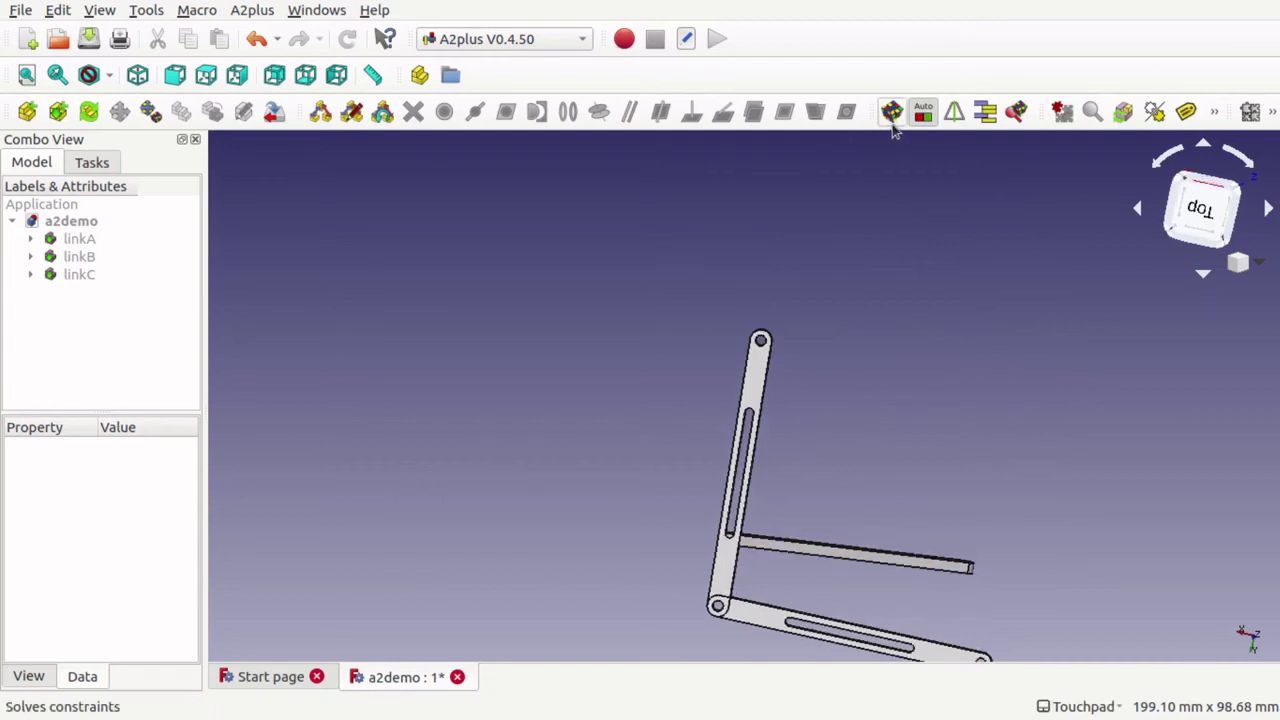
# Delete the circular-edge constraint attached to linkC in the a2demo assembly
pyautogui.keyDown('alt'); pyautogui.moveTo(920, 457); pyautogui.dragTo(843, 288); pyautogui.keyUp('alt')
pyautogui.moveTo(717, 272); pyautogui.dragTo(163, 277, button='middle')
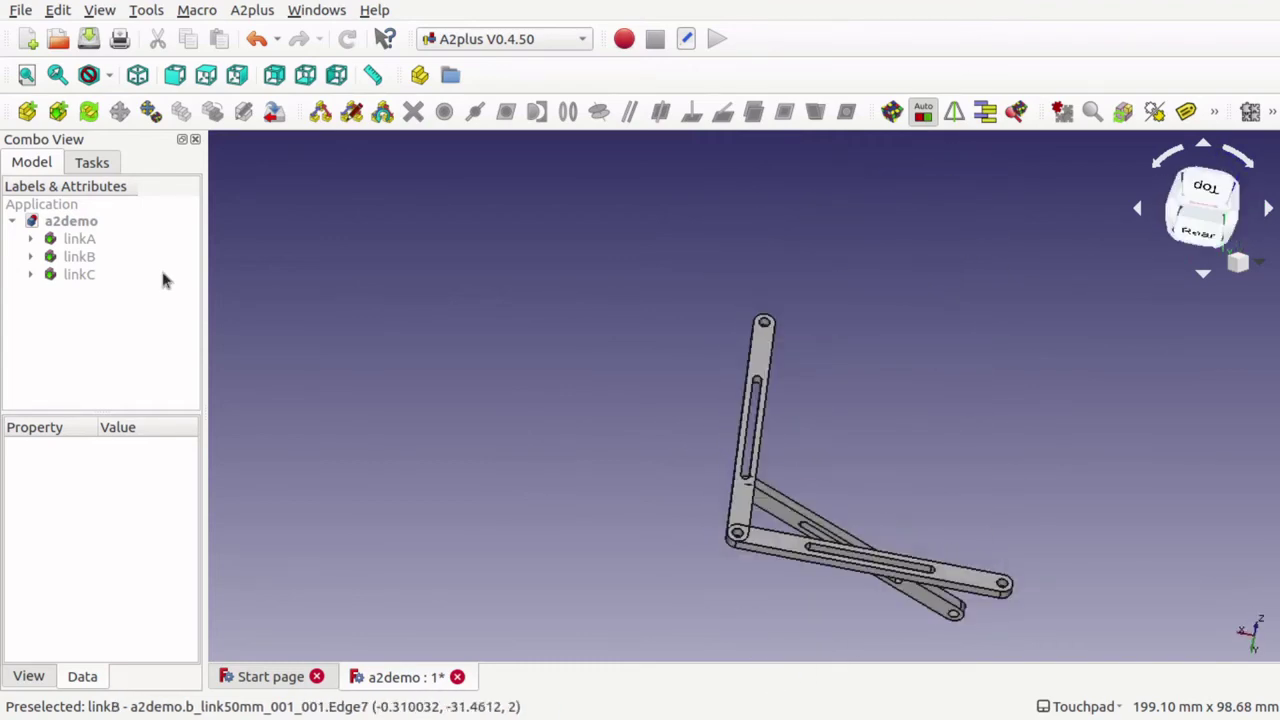
pyautogui.click(773, 515)
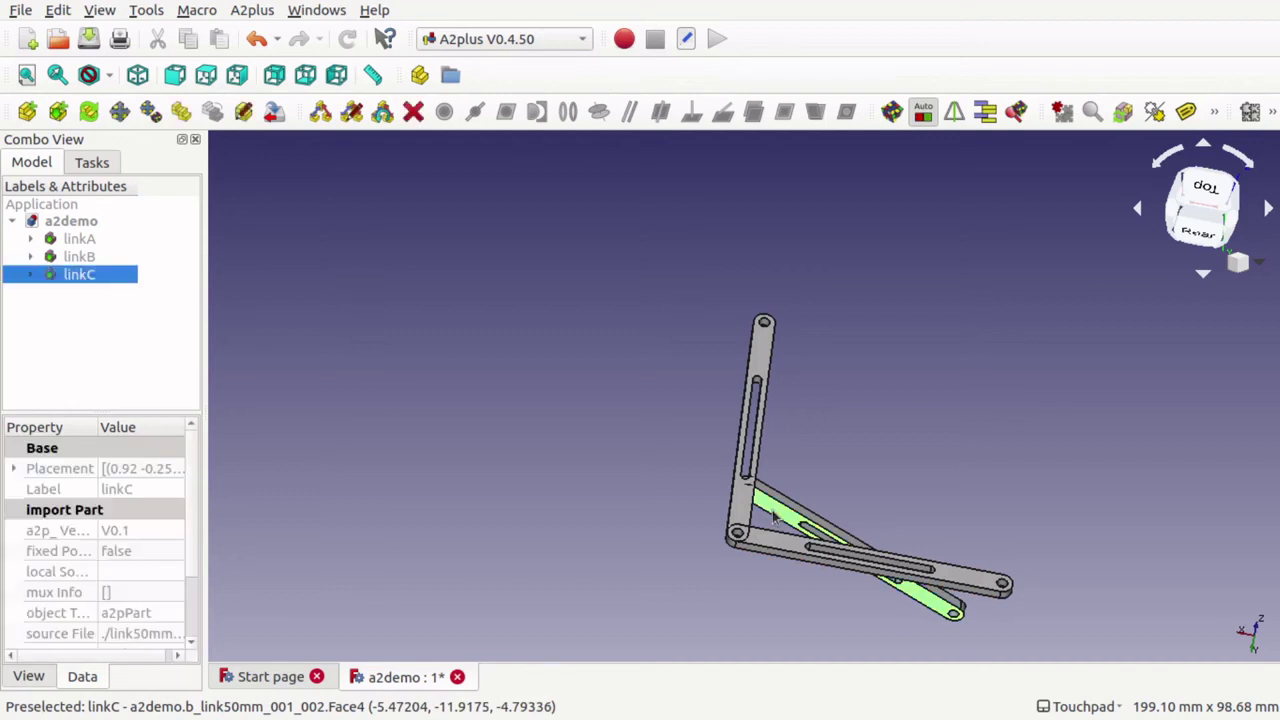
pyautogui.click(31, 276)
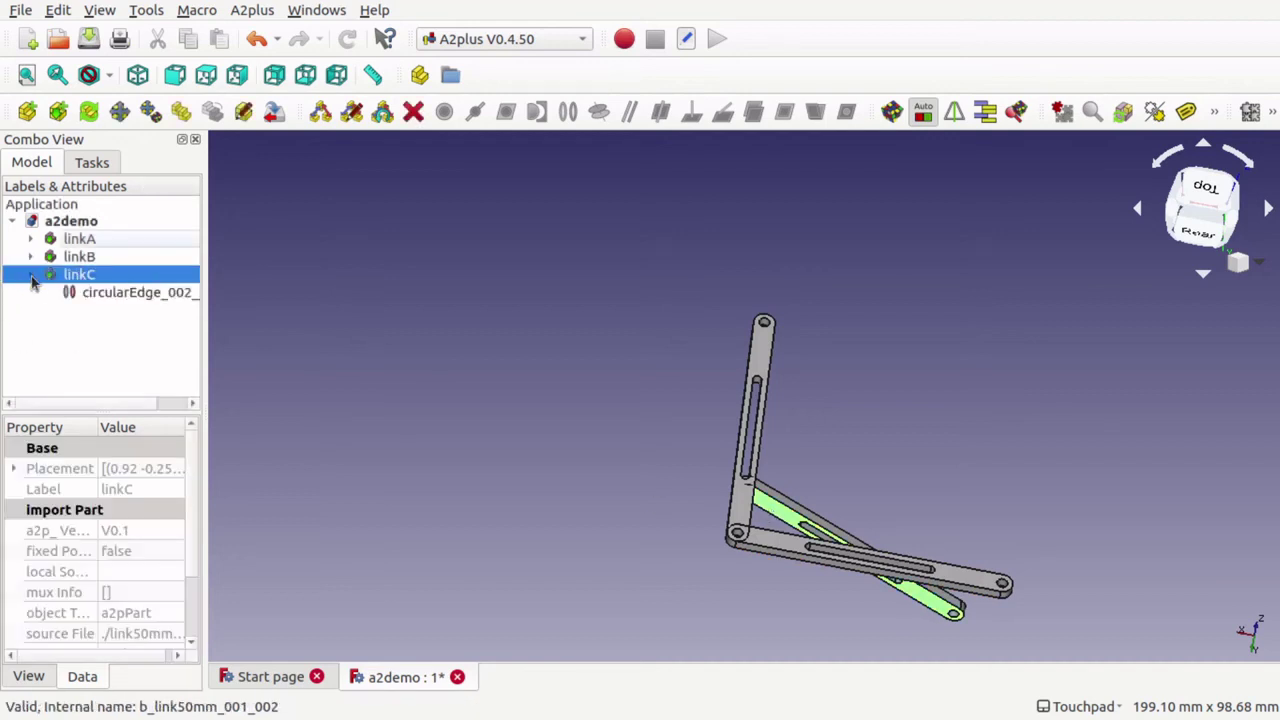
pyautogui.click(96, 300)
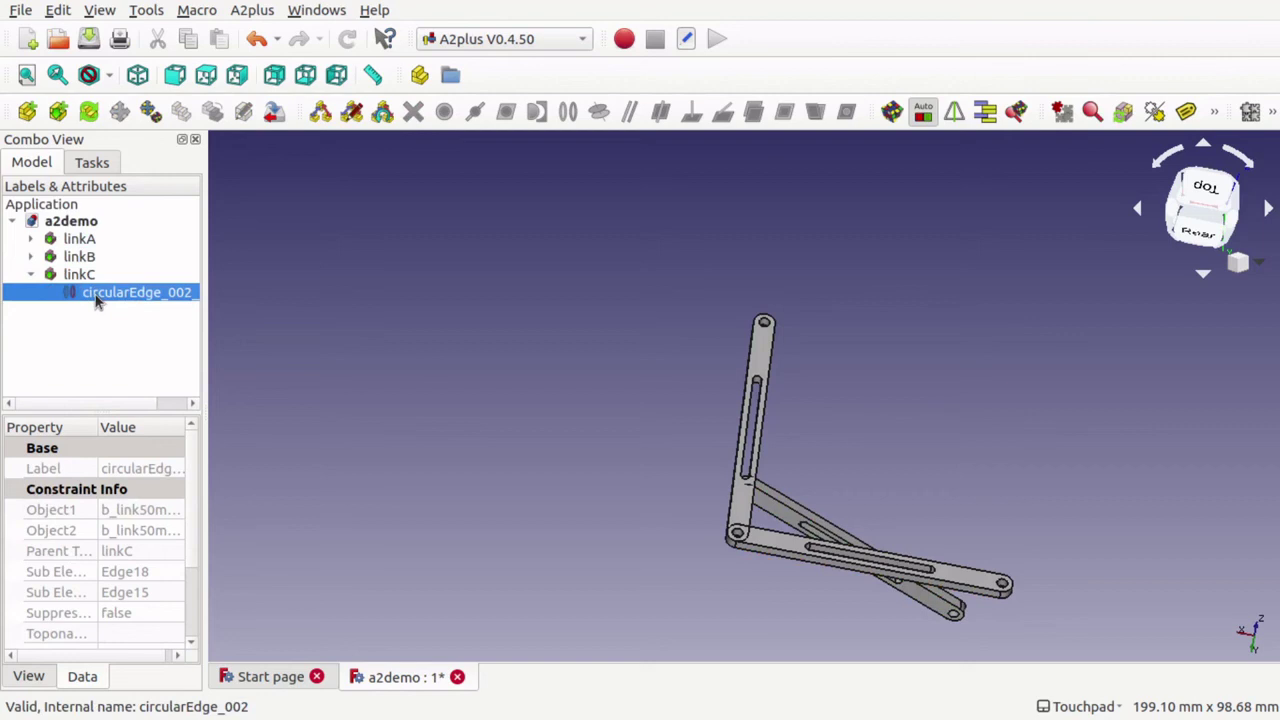
pyautogui.press('Delete')
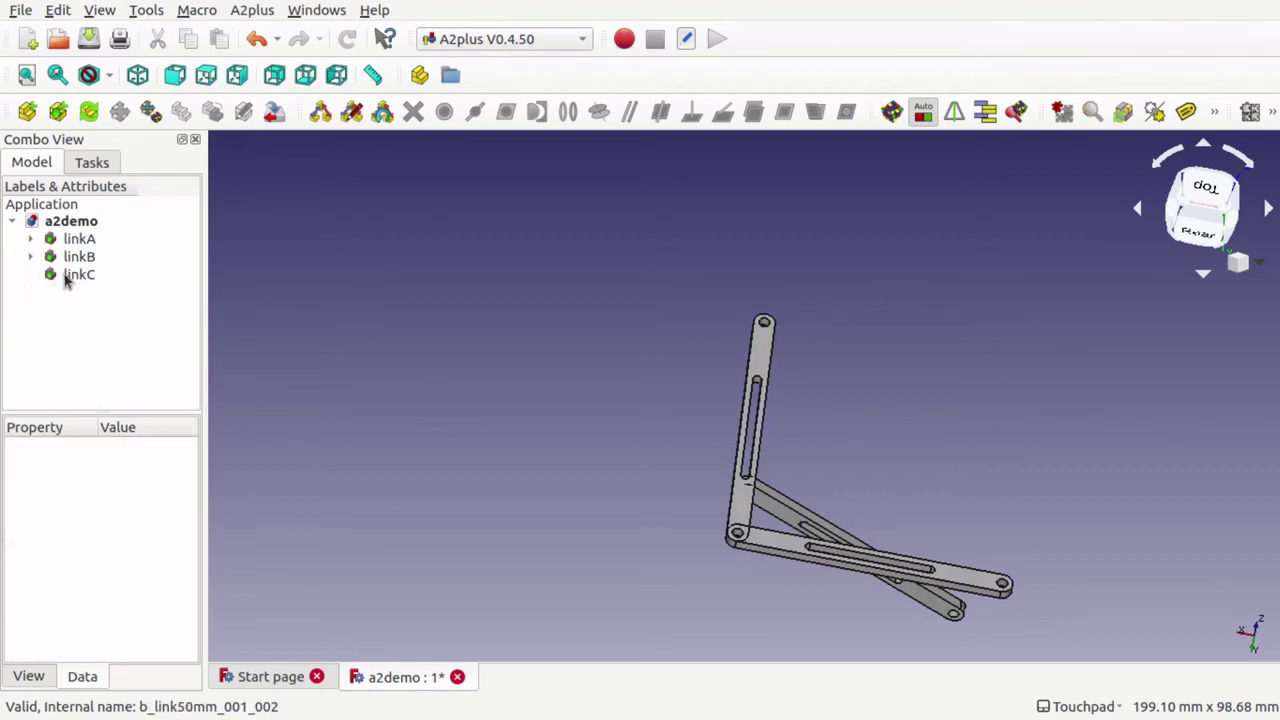
# Check which constraints are listed under linkA, linkB and linkC in the model tree
pyautogui.click(66, 277)
pyautogui.click(32, 257)
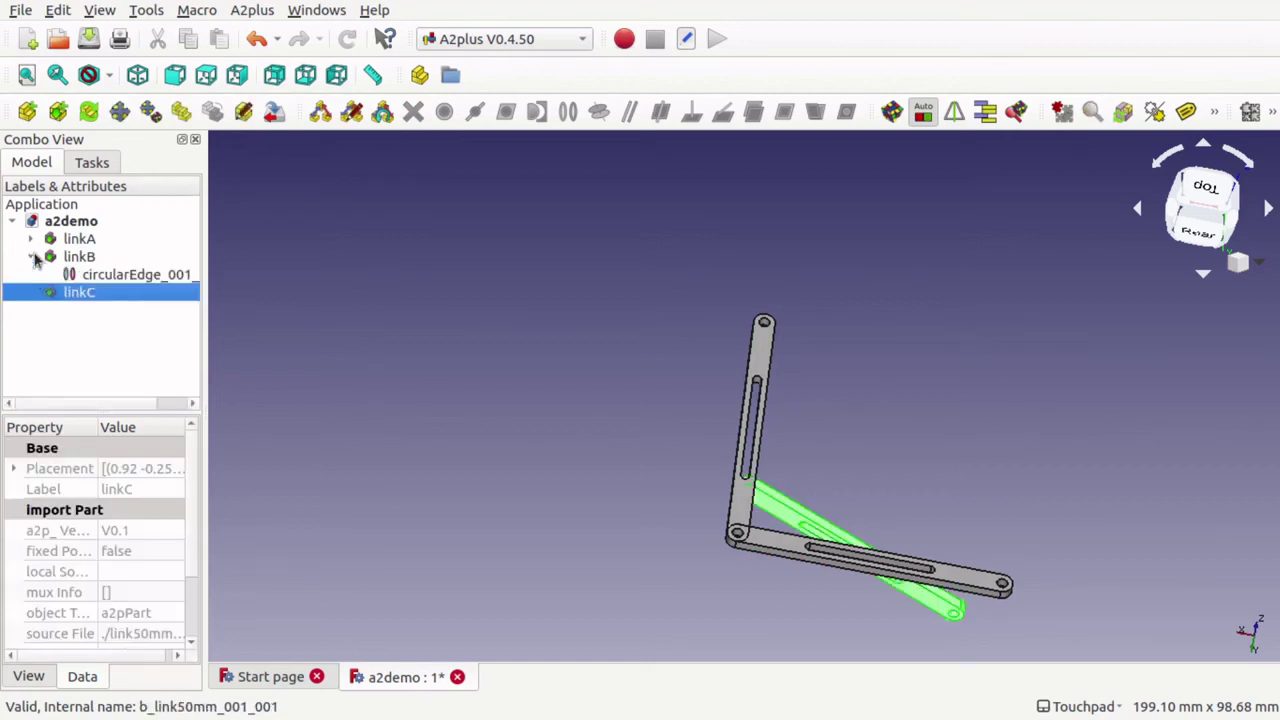
pyautogui.click(32, 257)
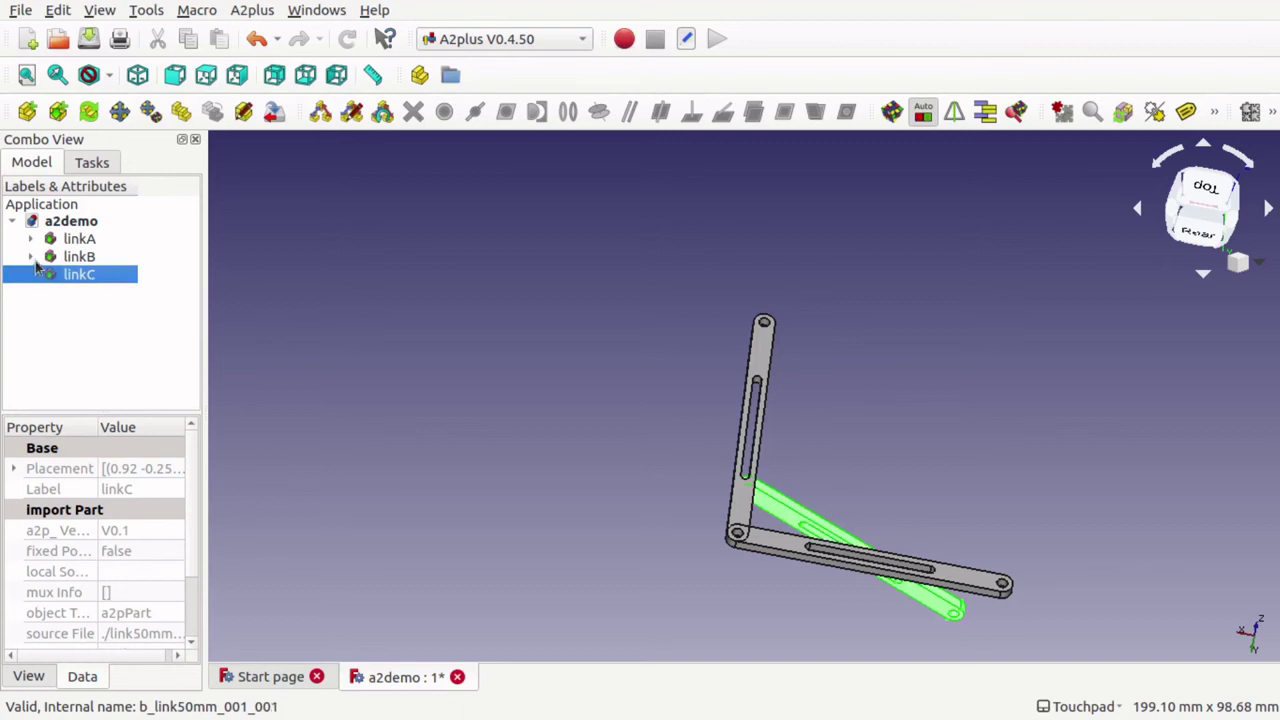
pyautogui.click(32, 257)
pyautogui.click(32, 239)
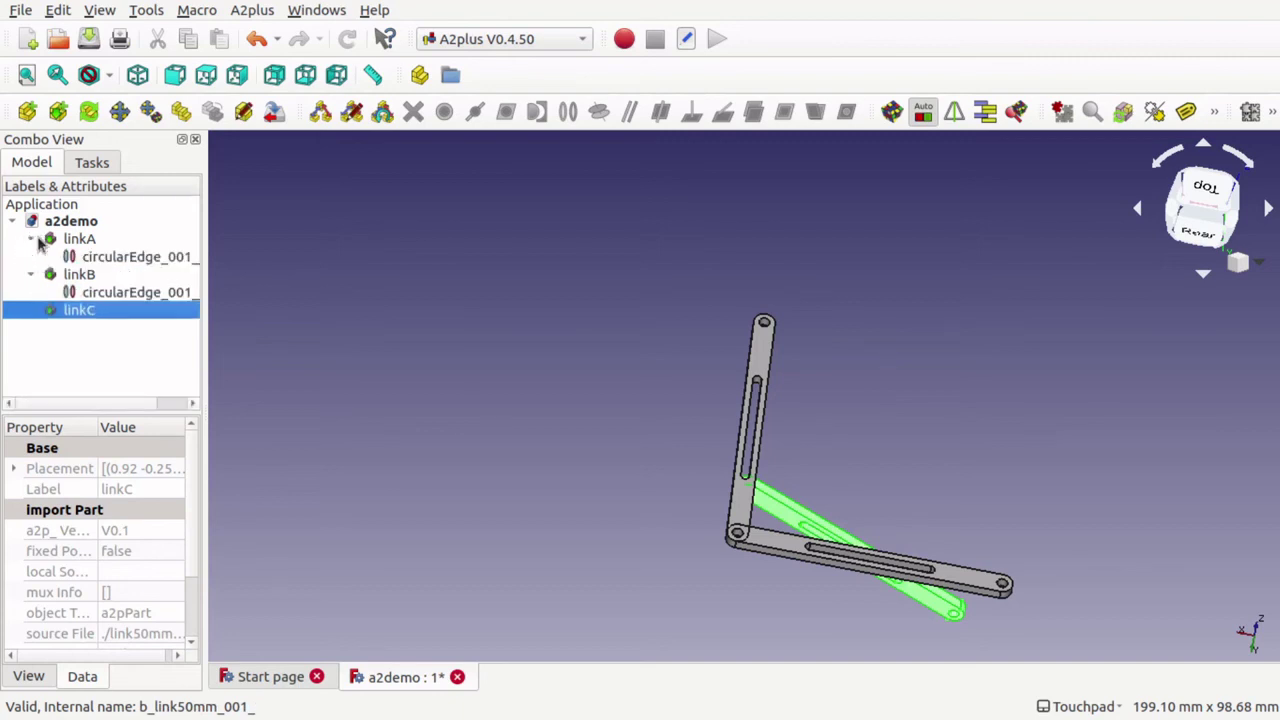
pyautogui.click(32, 239)
pyautogui.click(32, 257)
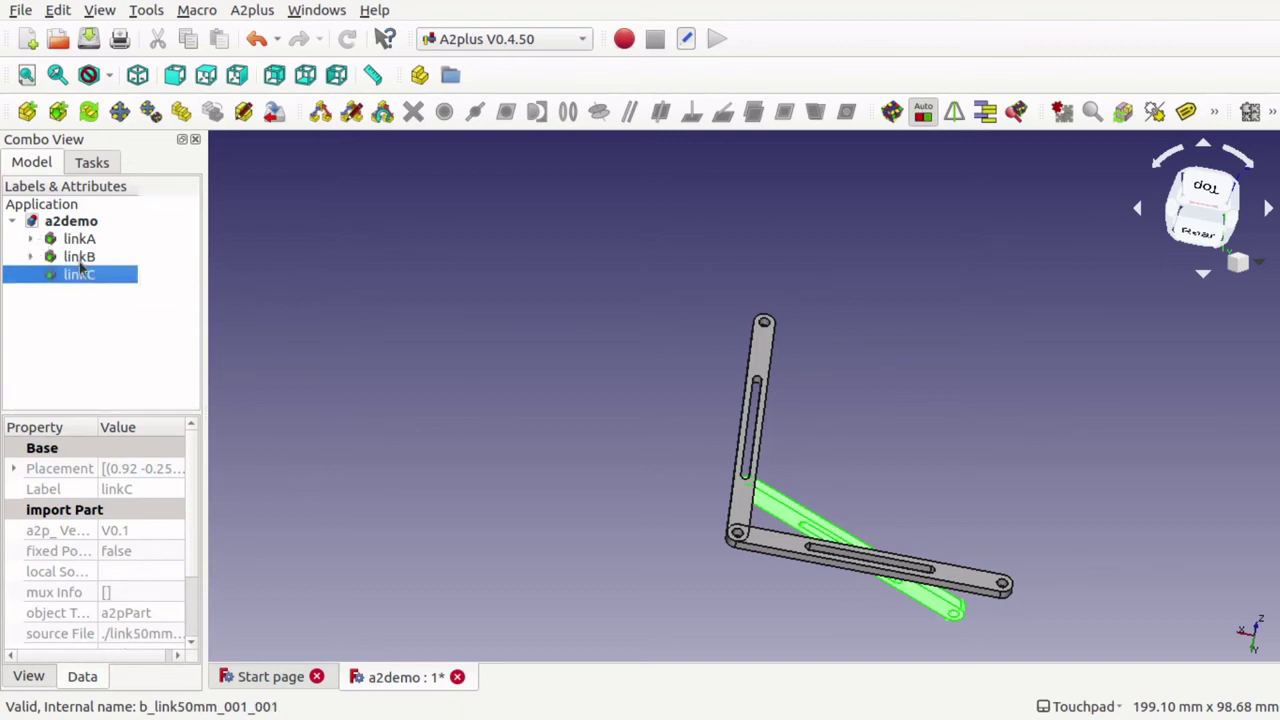
# Add a circular-edge constraint between the hole edge at linkC's far end and the hole edge at linkB's free end
pyautogui.keyDown('alt'); pyautogui.moveTo(829, 500); pyautogui.dragTo(926, 517); pyautogui.keyUp('alt')
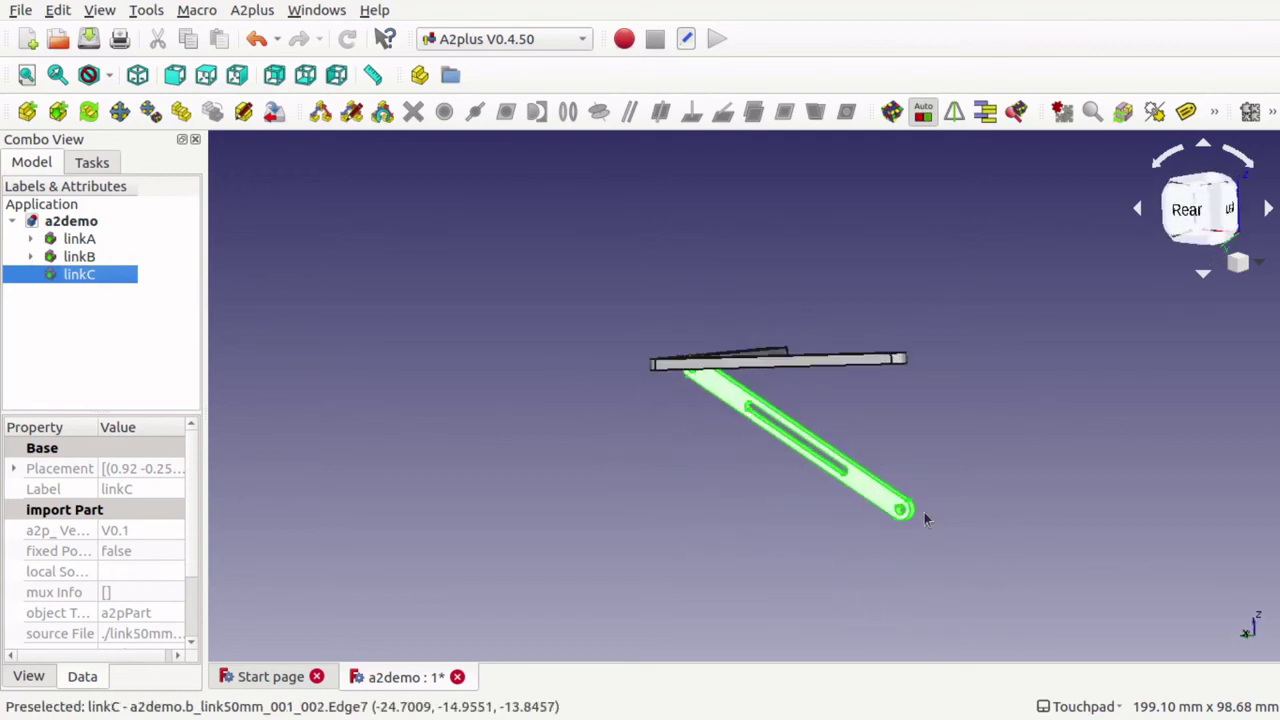
pyautogui.scroll(10, 917, 543)
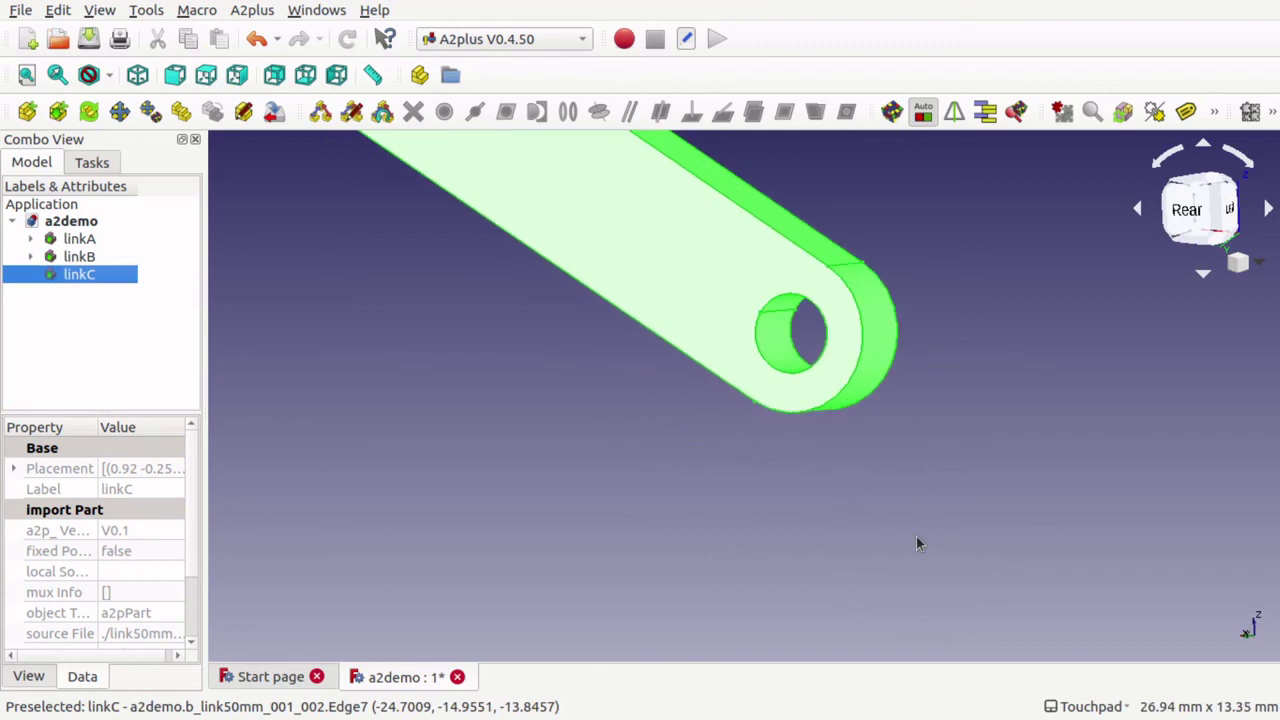
pyautogui.click(913, 541)
pyautogui.click(762, 336)
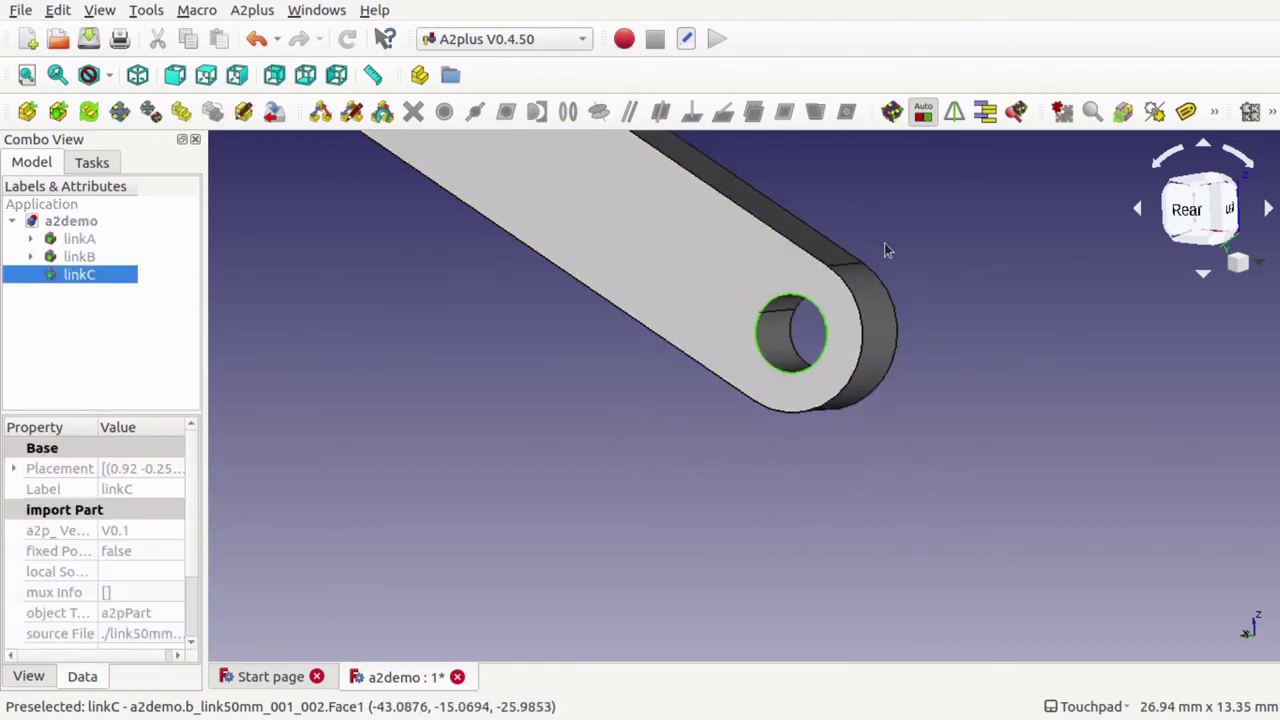
pyautogui.scroll(-5, 889, 241)
pyautogui.scroll(8, 889, 241)
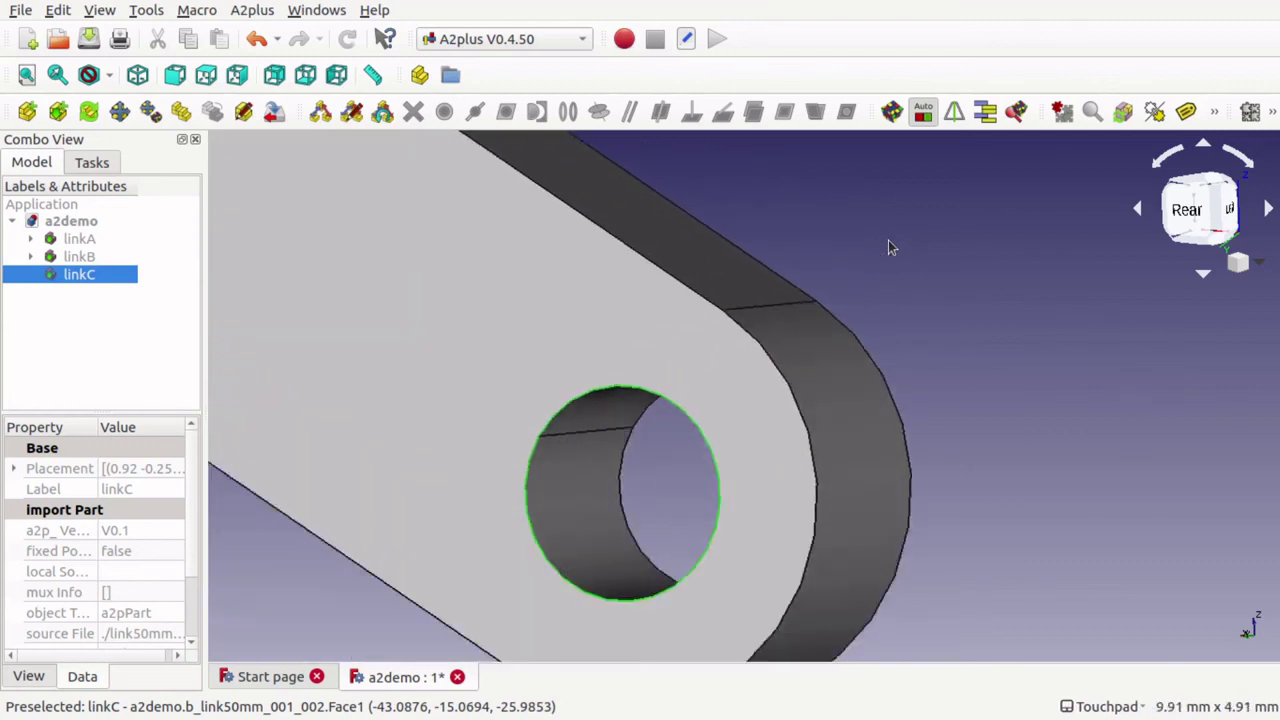
pyautogui.scroll(-8, 888, 240)
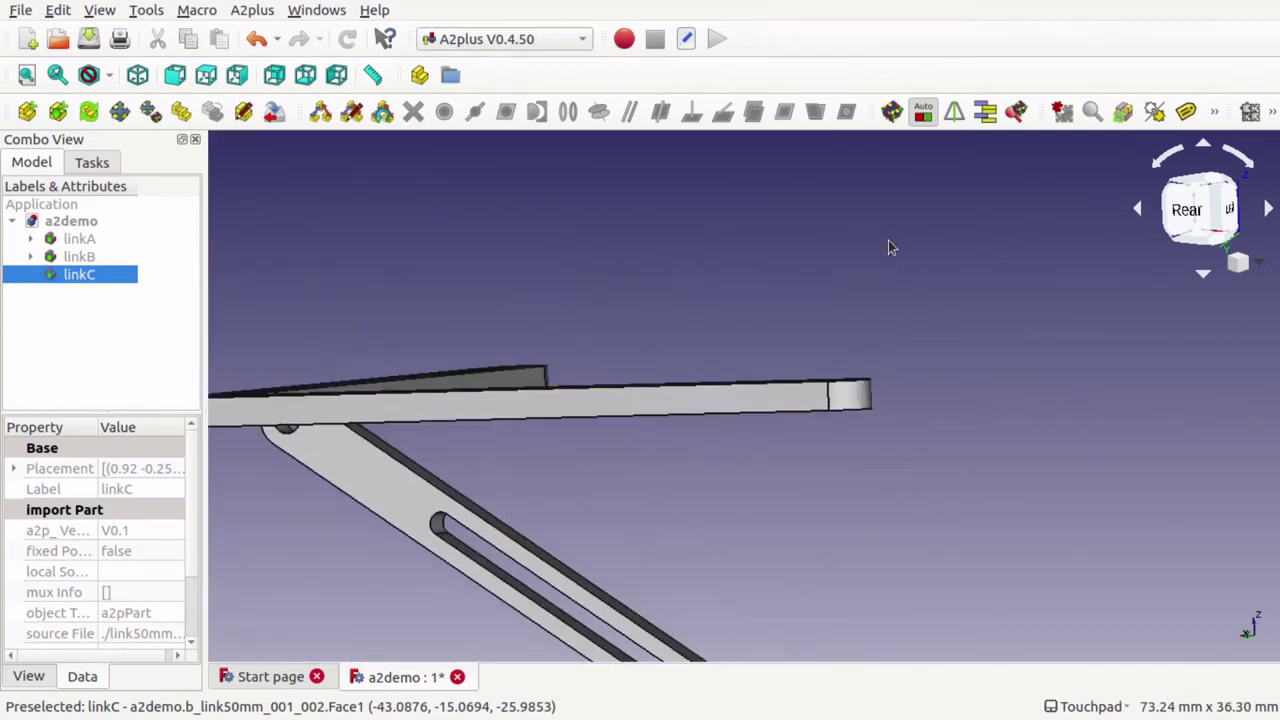
pyautogui.moveTo(888, 240); pyautogui.dragTo(690, 482)
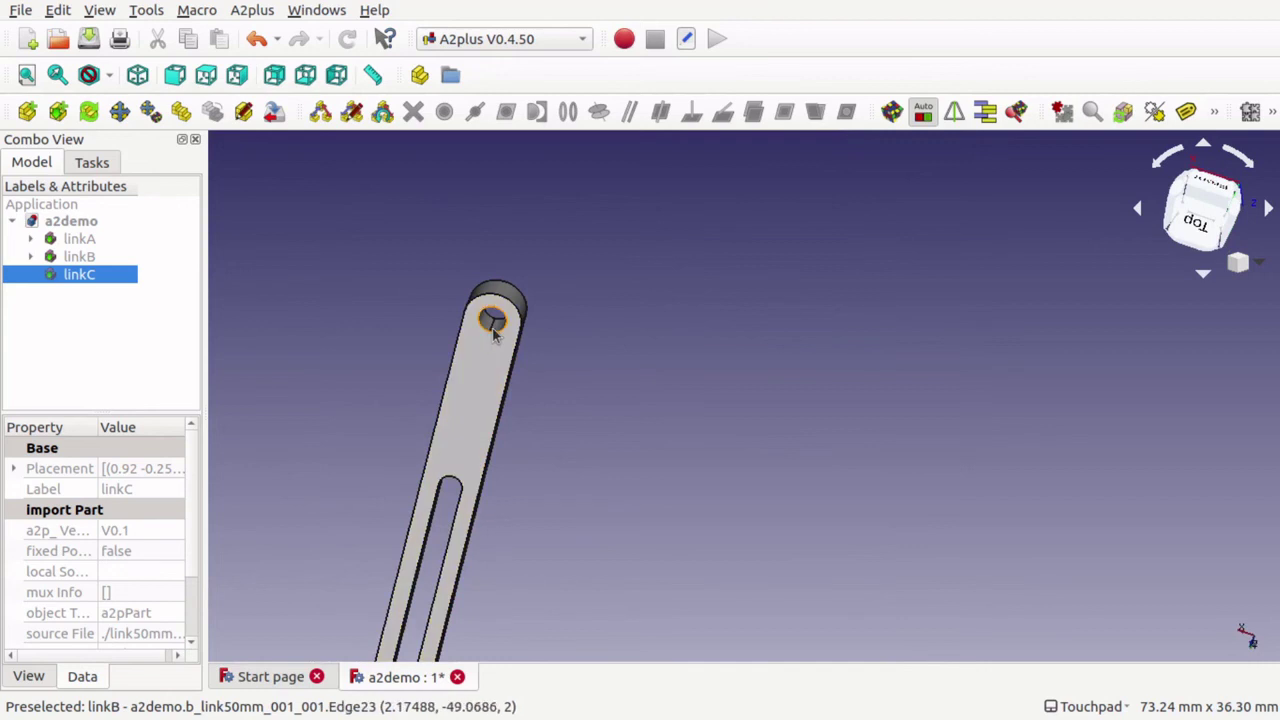
pyautogui.keyDown('ctrl'); pyautogui.click(493, 331); pyautogui.keyUp('ctrl')
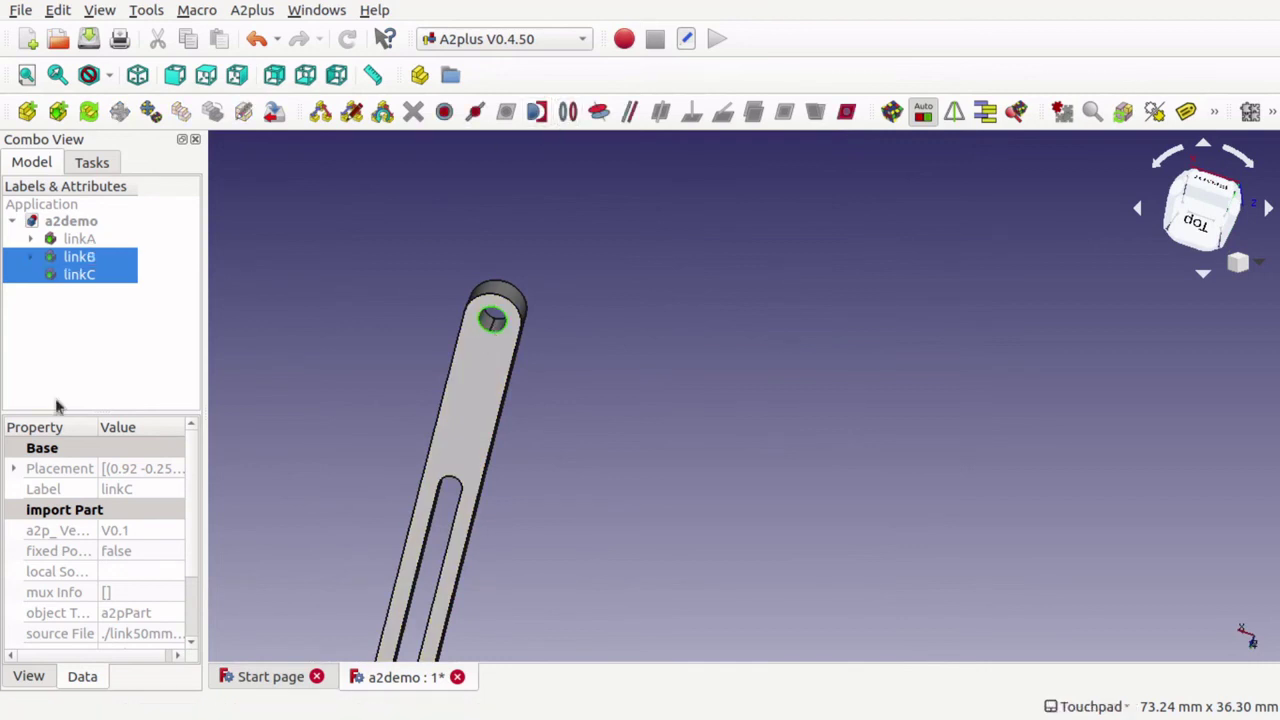
pyautogui.click(568, 112)
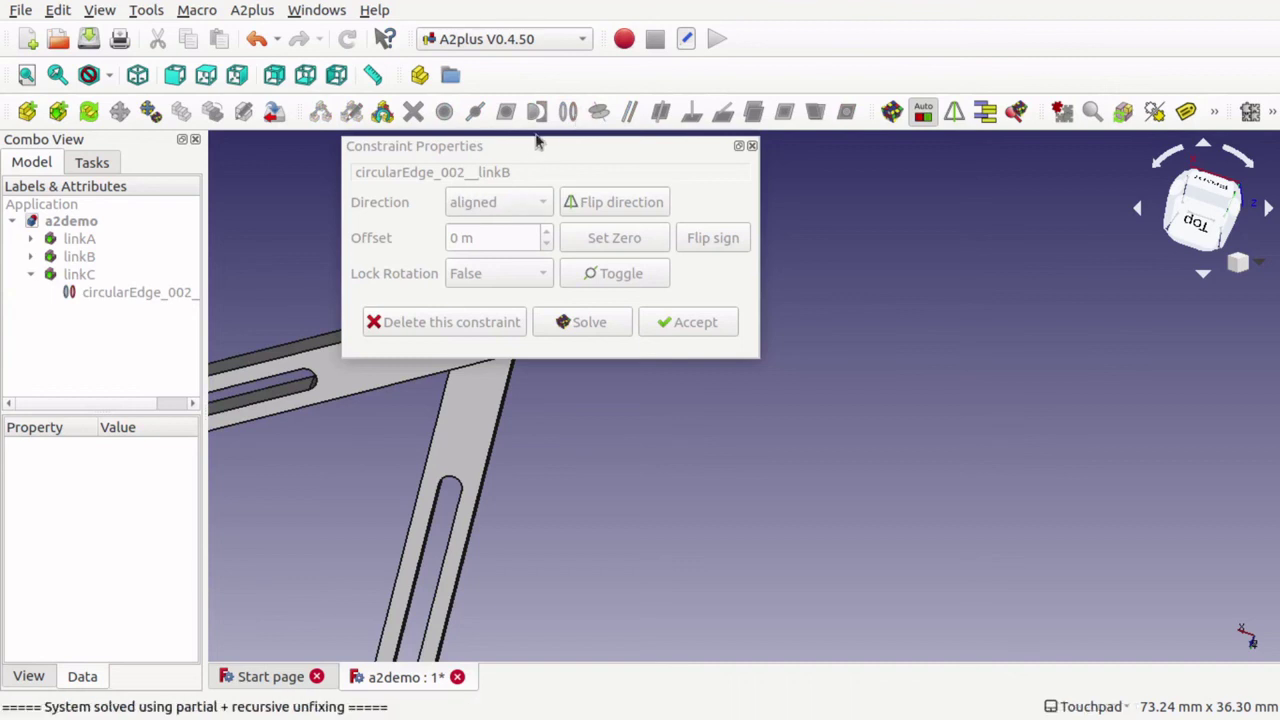
# Flip the new constraint's direction to opposed, accept it and save the a2demo assembly
pyautogui.moveTo(528, 151); pyautogui.dragTo(897, 275)
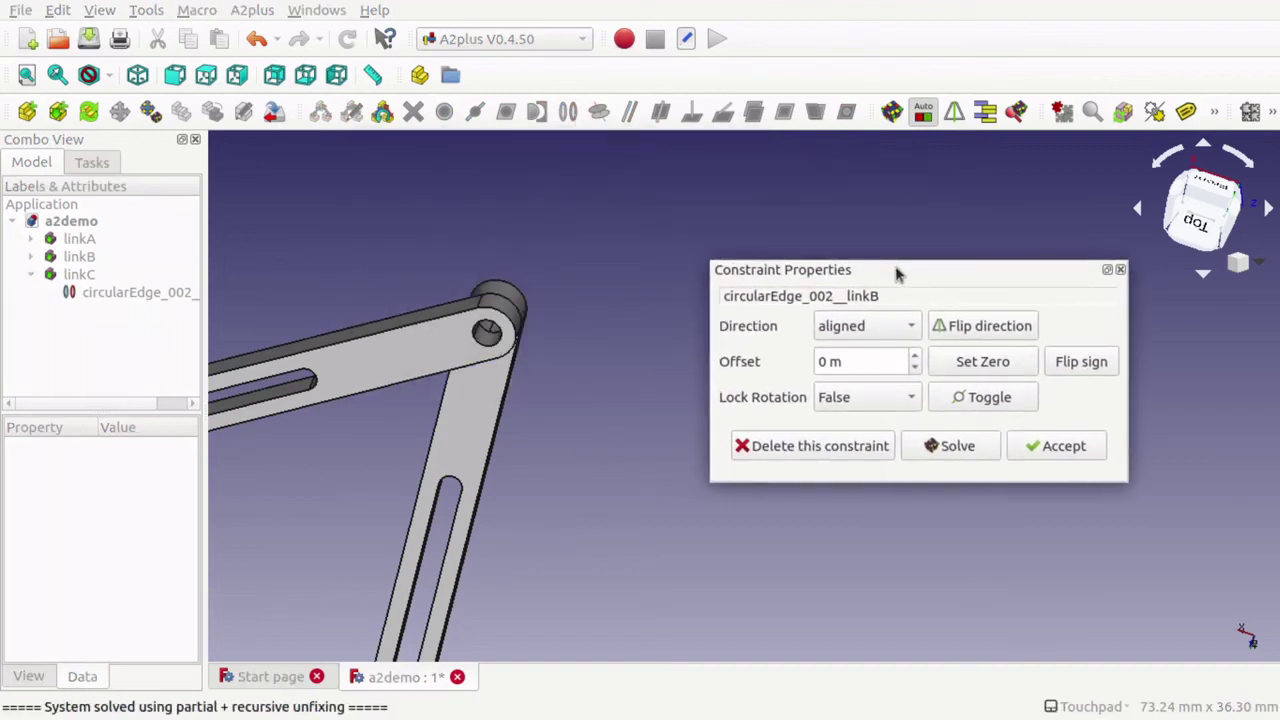
pyautogui.click(1001, 333)
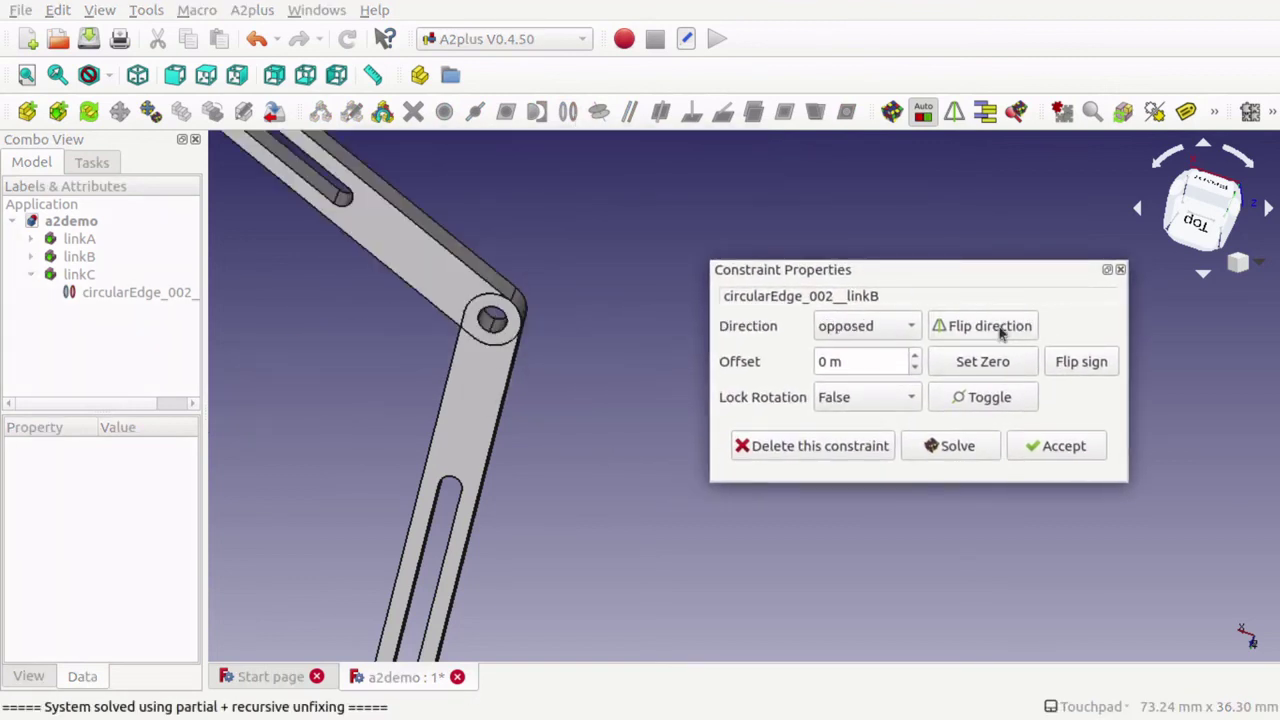
pyautogui.click(1058, 446)
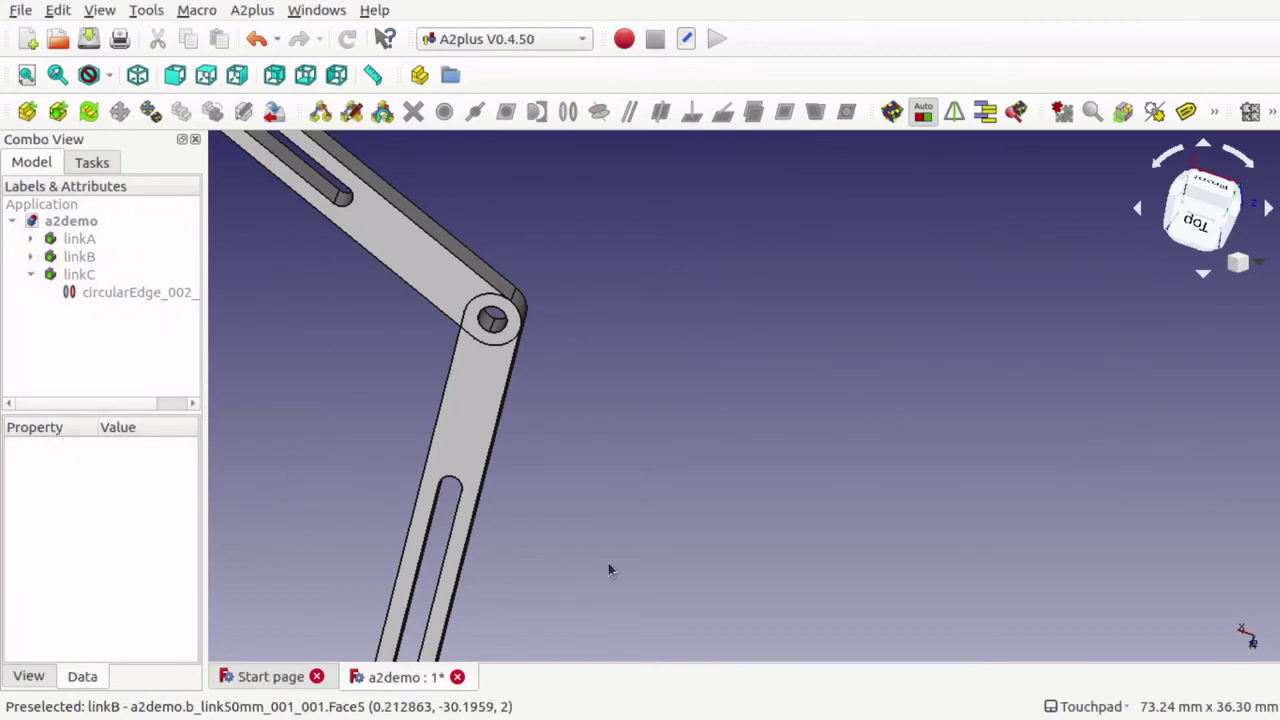
pyautogui.hotkey('ctrl', 's')
# Reposition linkC freehand so that the three connected links form a folded zigzag, and collapse its tree entry
pyautogui.scroll(-5, 608, 570)
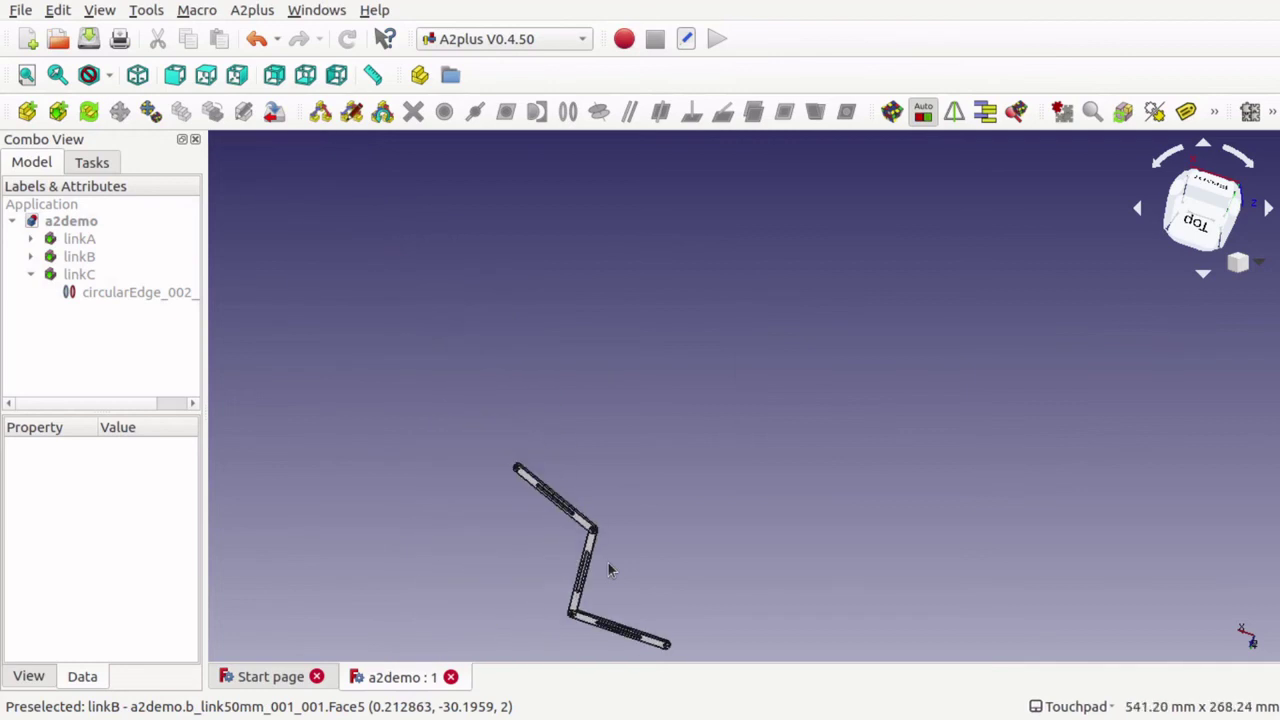
pyautogui.scroll(3, 608, 570)
pyautogui.scroll(1, 608, 570)
pyautogui.scroll(-3, 608, 570)
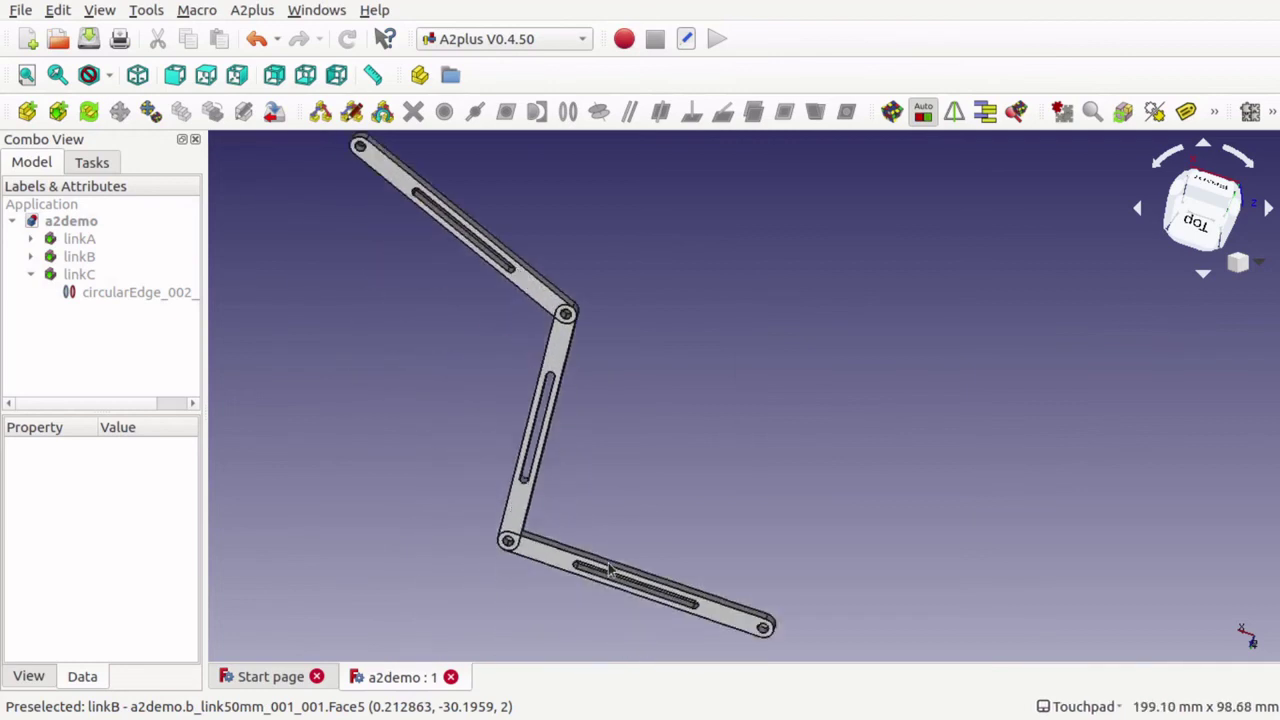
pyautogui.click(372, 170)
pyautogui.moveTo(372, 170); pyautogui.dragTo(609, 346)
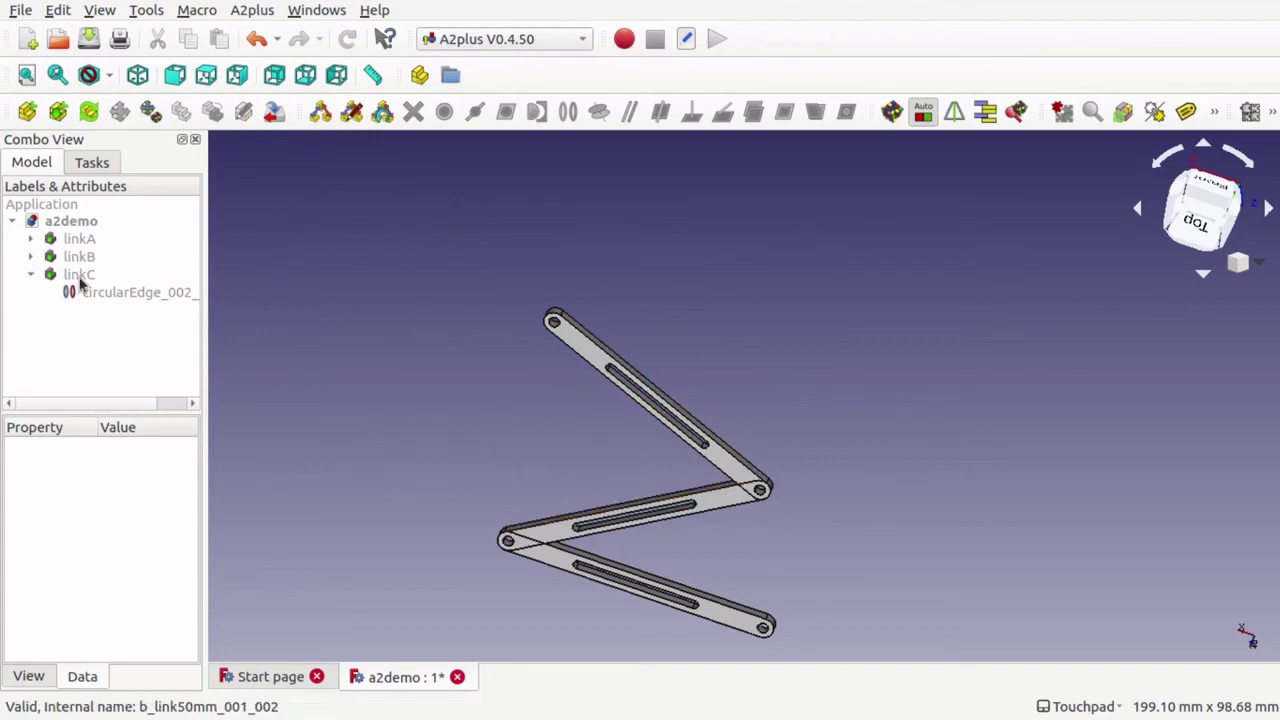
pyautogui.click(30, 275)
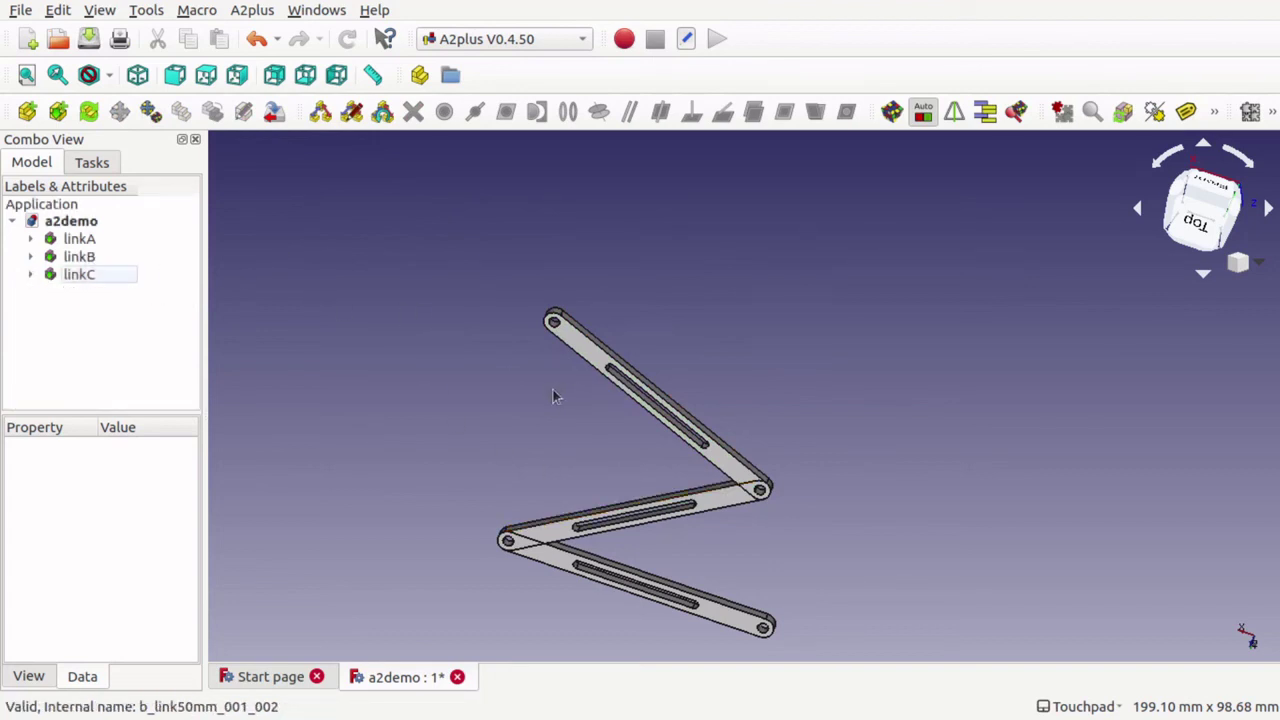
pyautogui.moveTo(720, 374); pyautogui.dragTo(912, 386, button='middle')
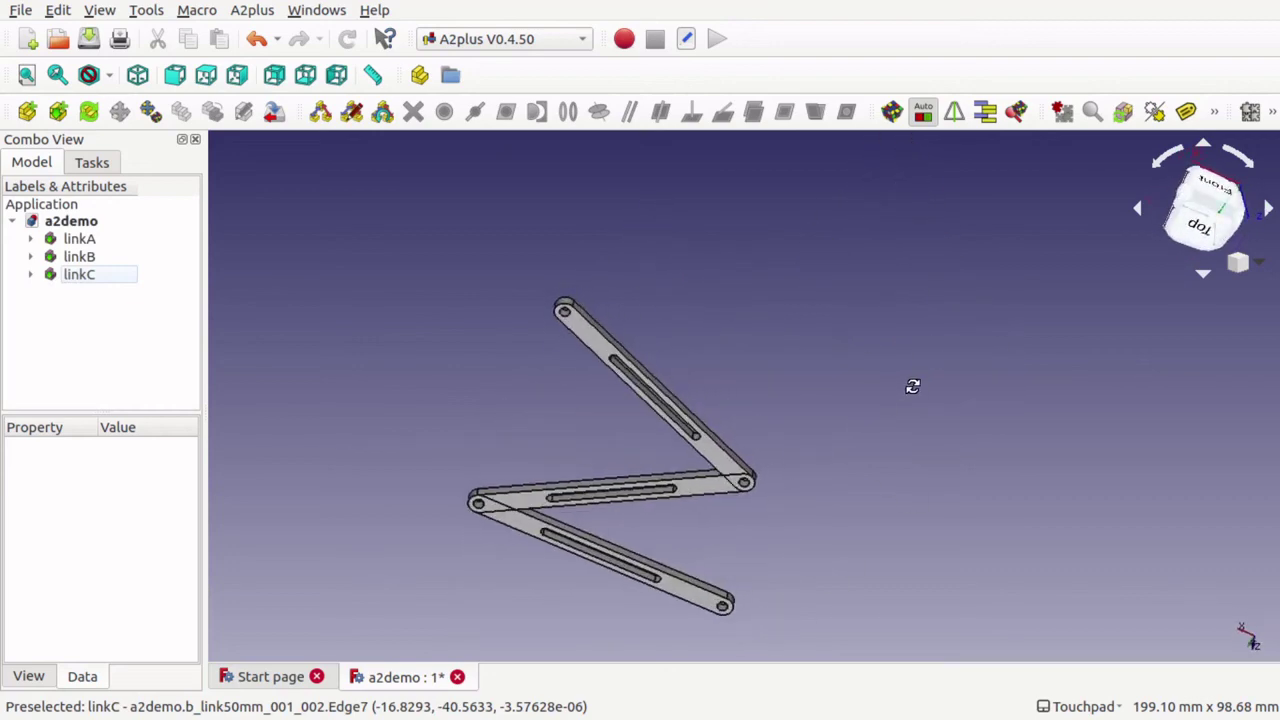